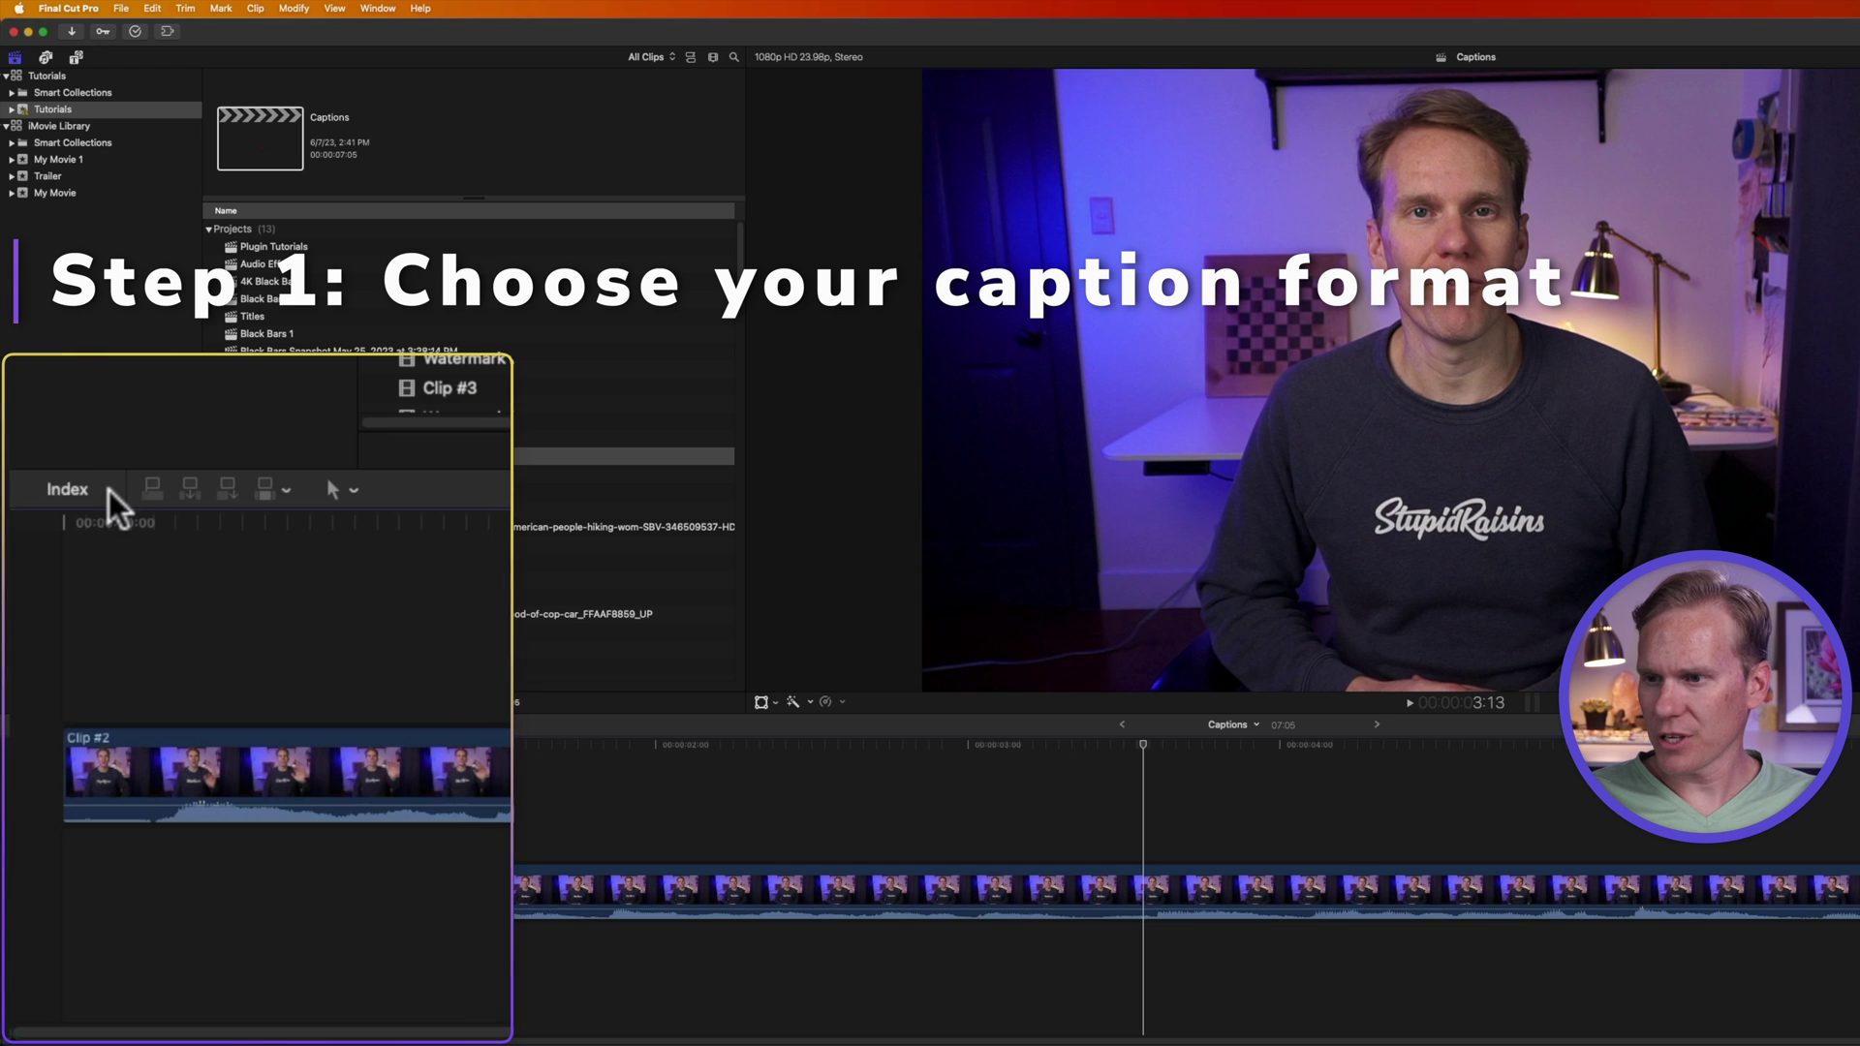
- Open the role editor for the Tutorials library and add a CEA-608 caption role
{"action": "left_click", "coordinate": [72, 490]}
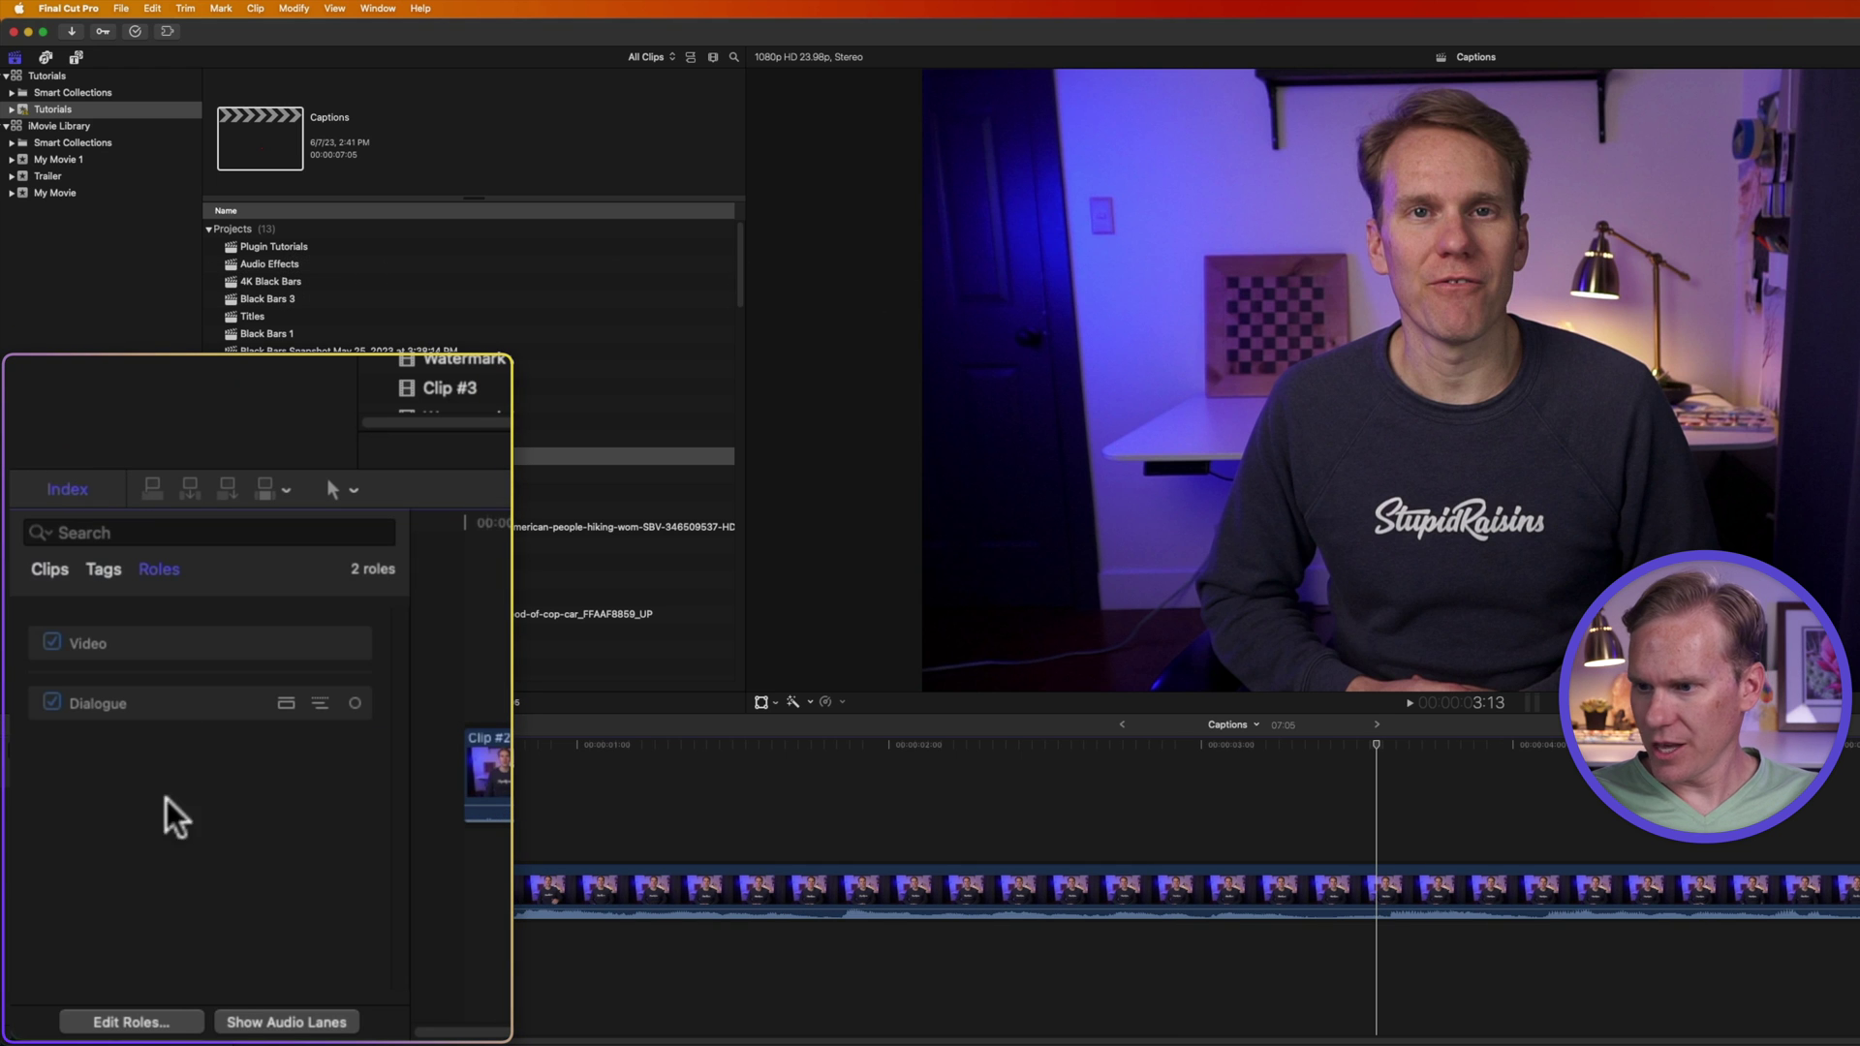
{"action": "left_click", "coordinate": [136, 1022]}
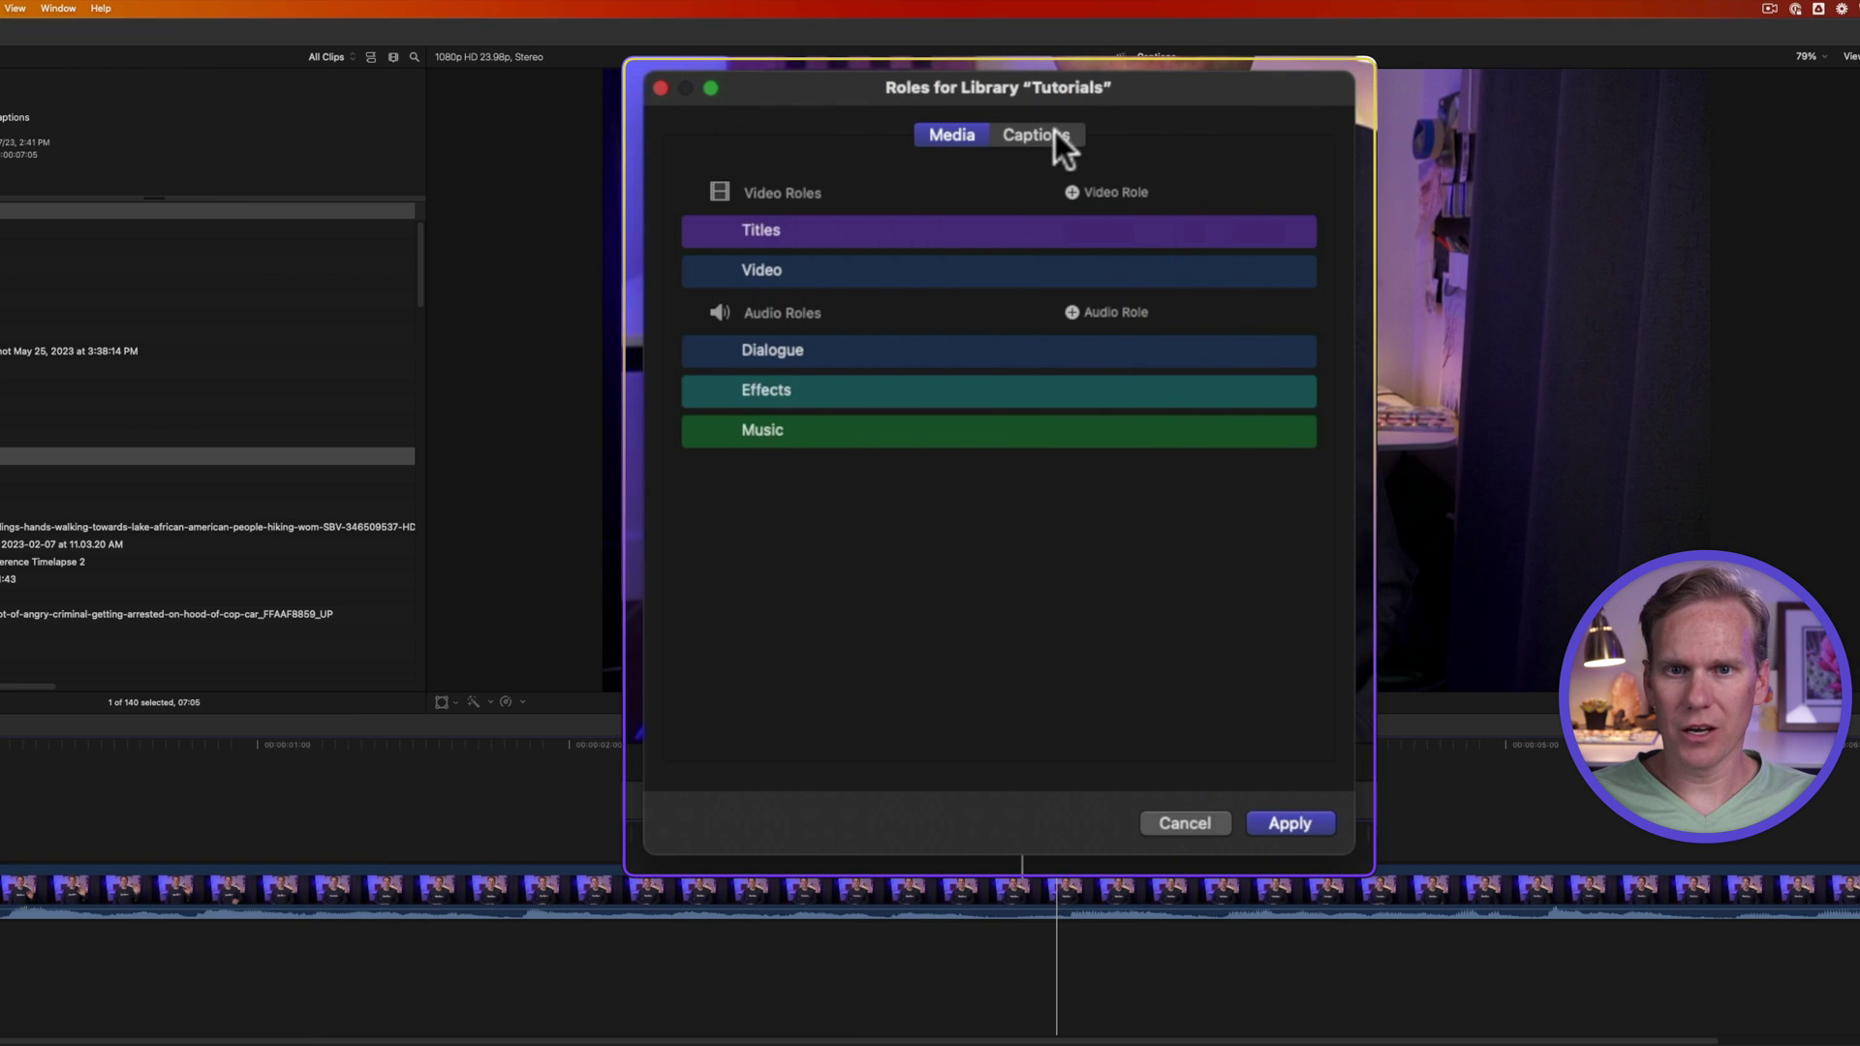
{"action": "left_click", "coordinate": [1055, 133]}
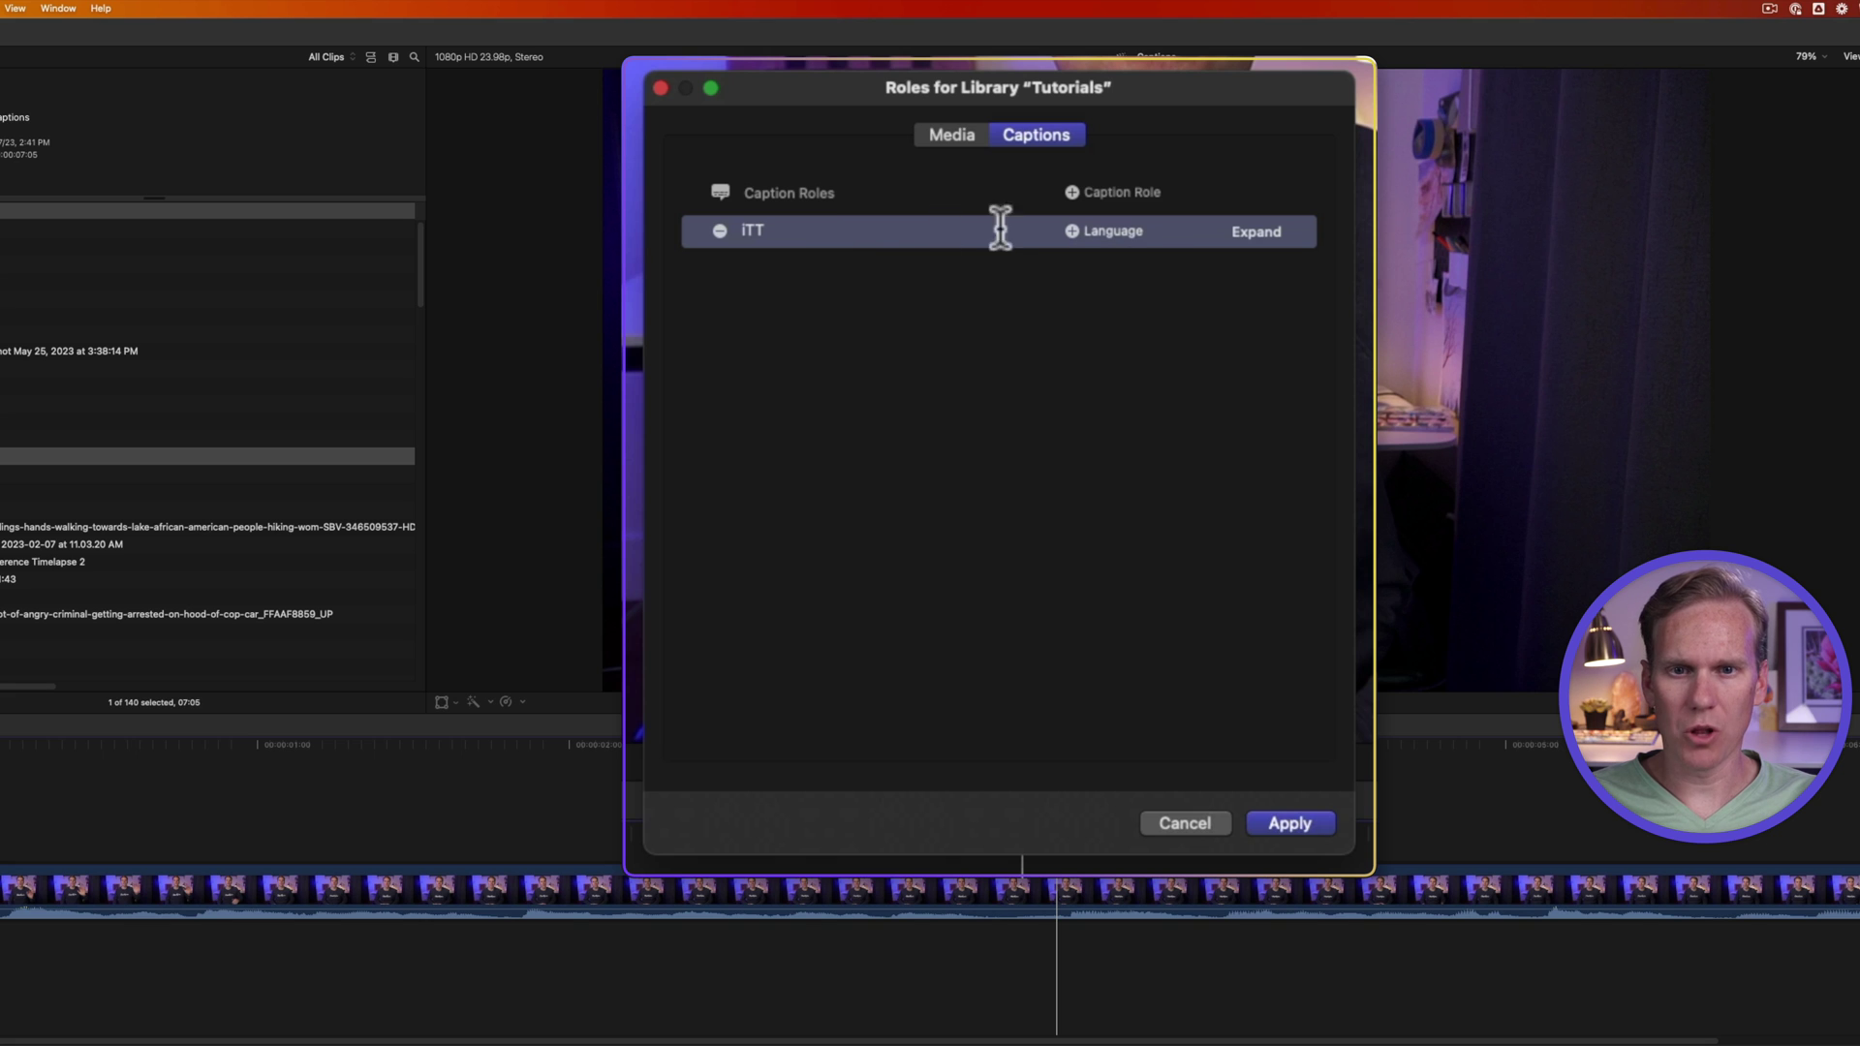
{"action": "left_click", "coordinate": [1102, 192]}
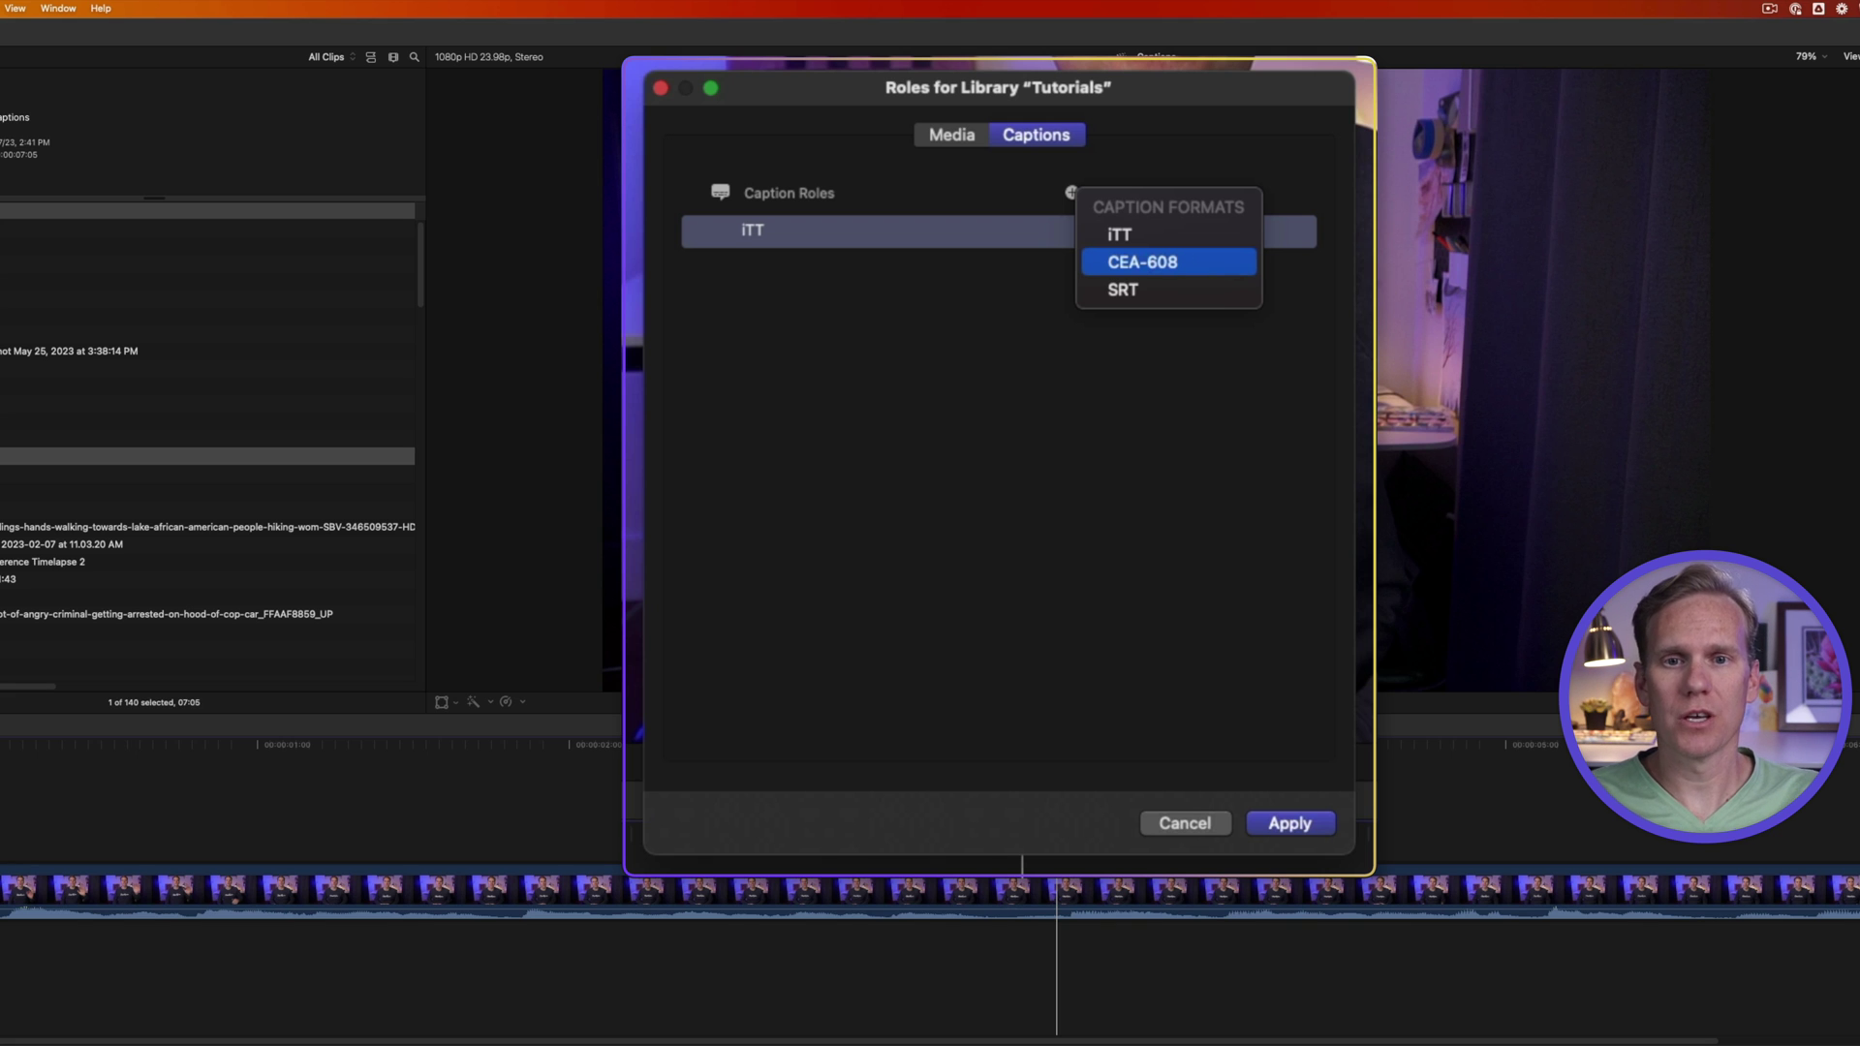
{"action": "left_click", "coordinate": [1184, 264]}
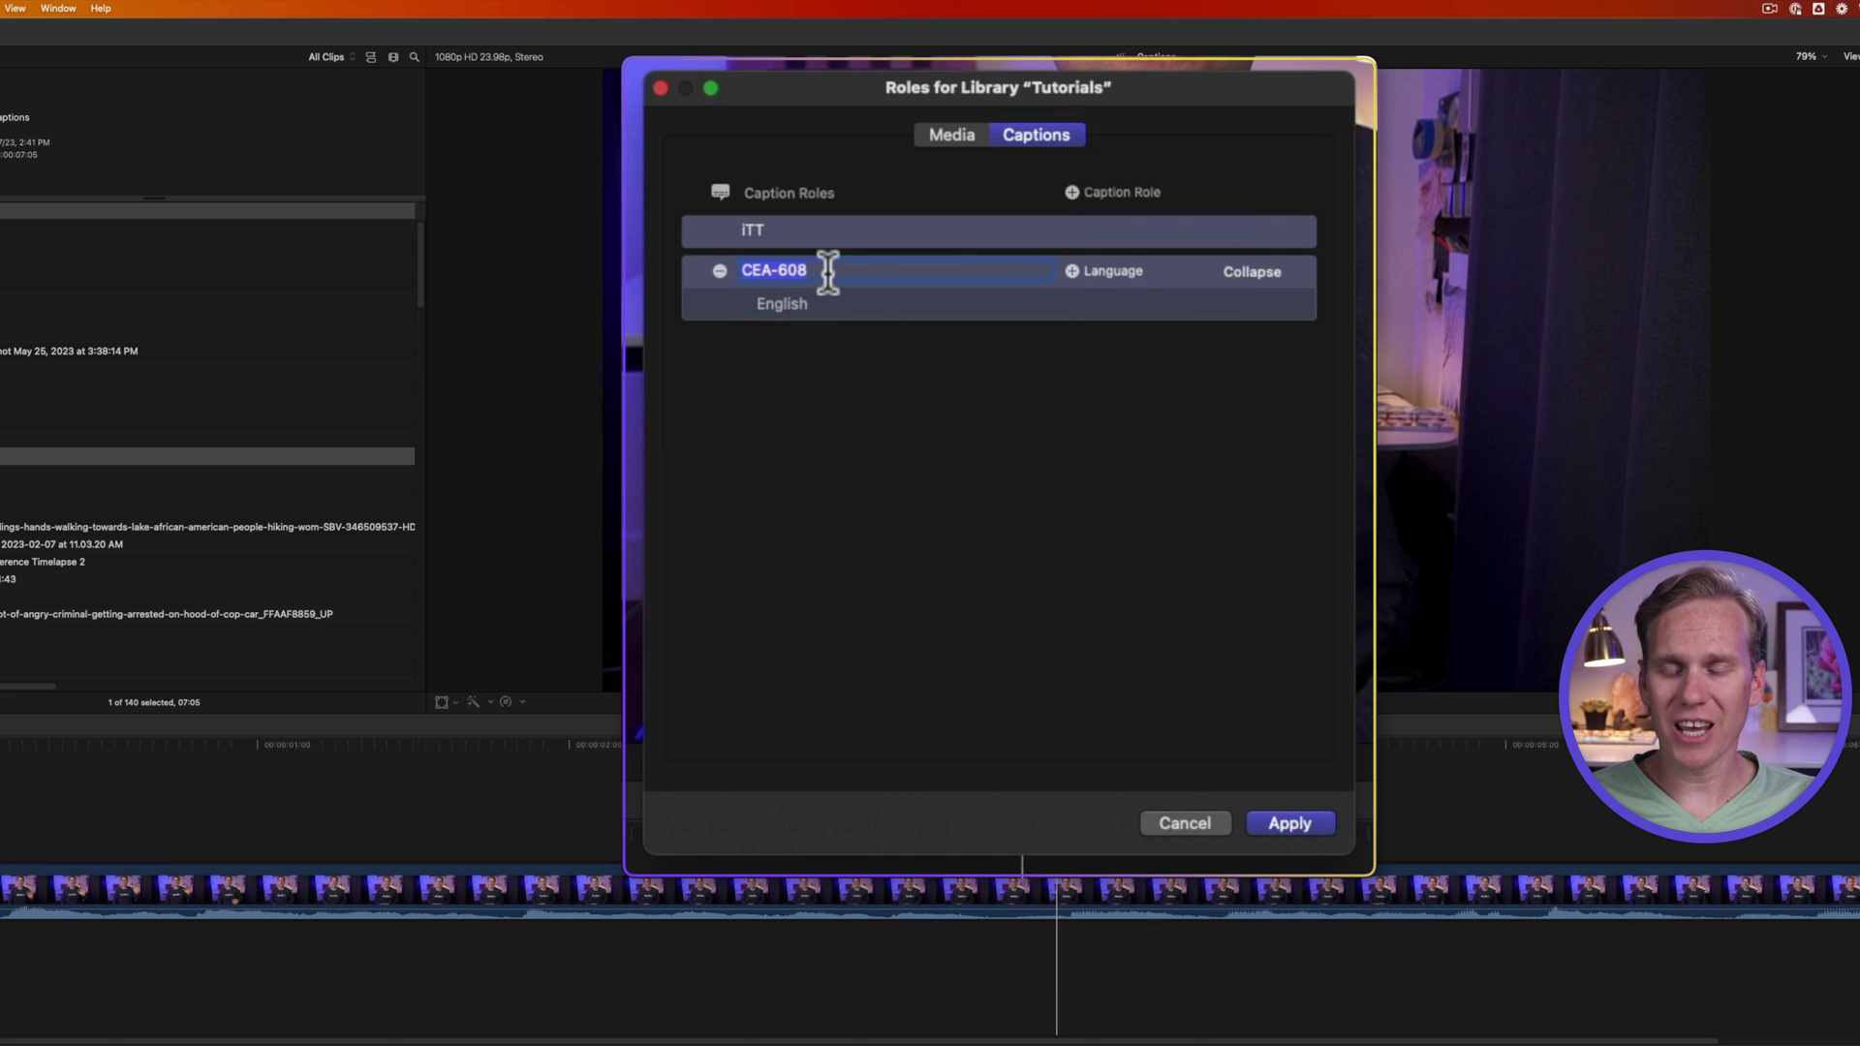
{"action": "left_click", "coordinate": [971, 357]}
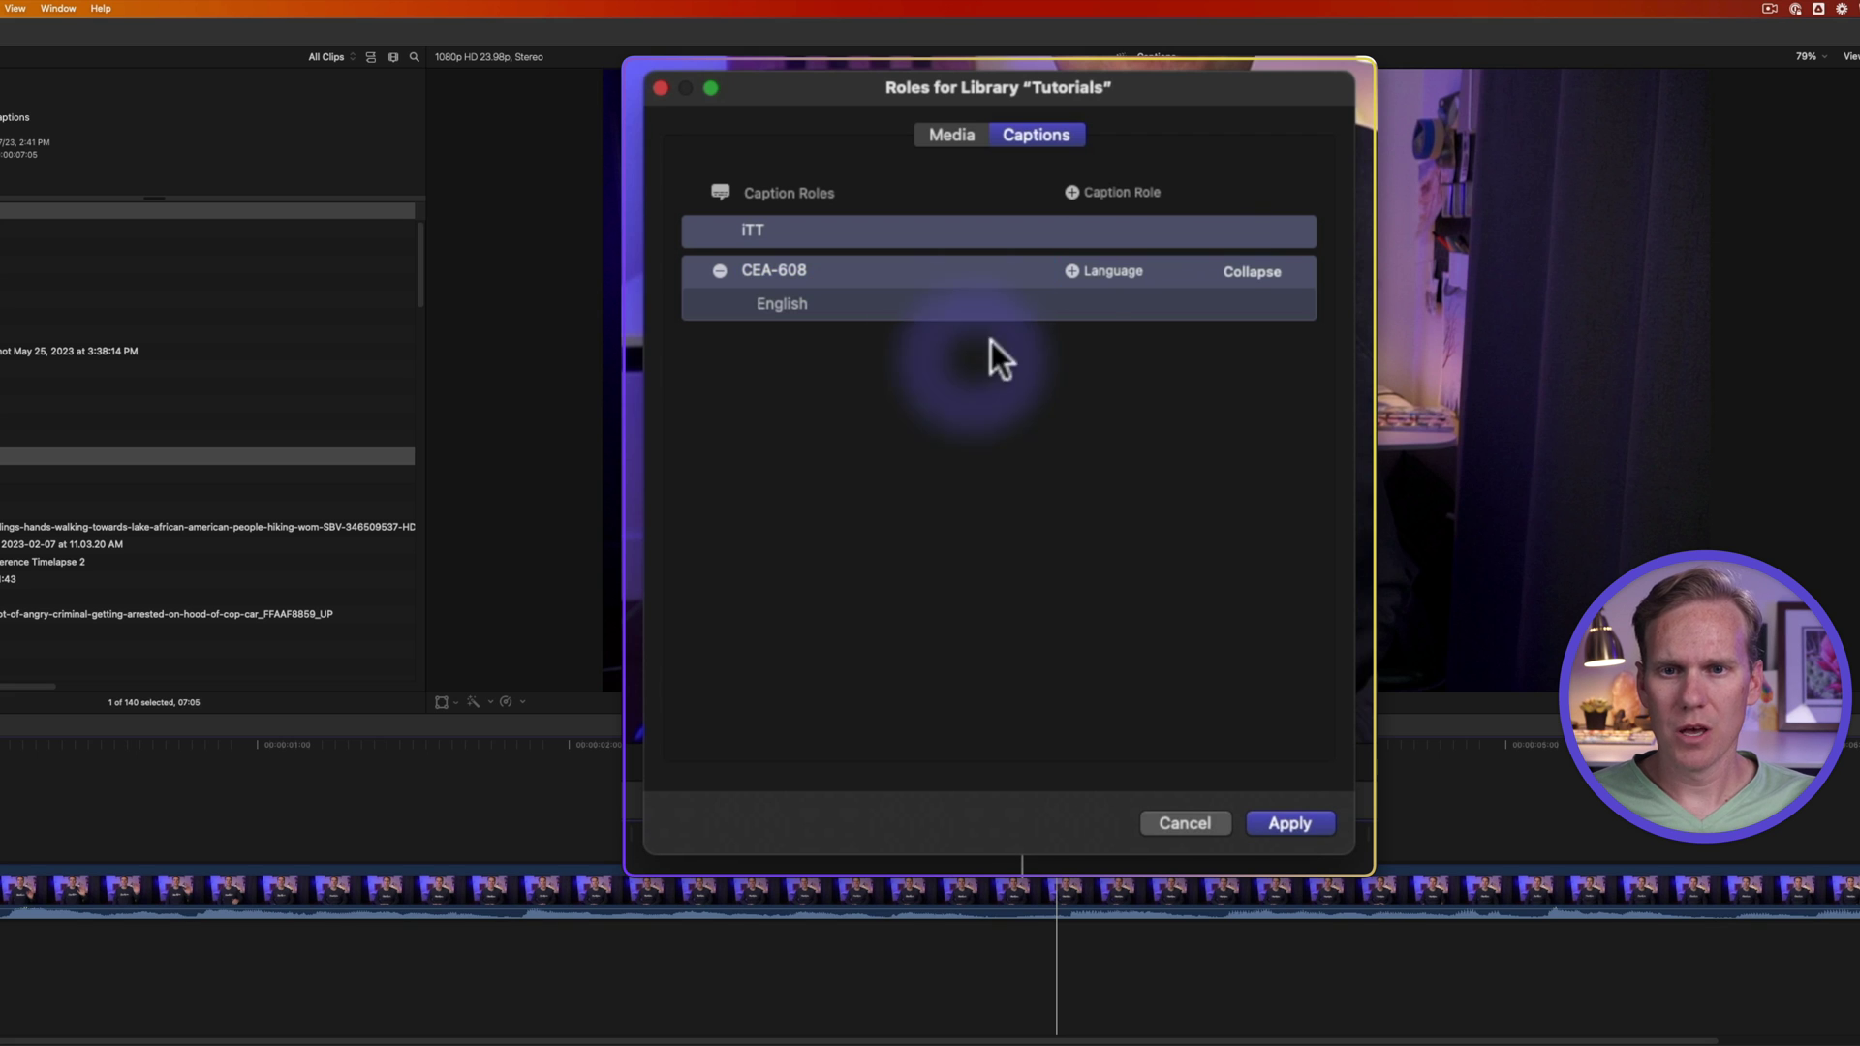
- Look through the languages available for the CEA-608 role and collapse its subroles
{"action": "double_click", "coordinate": [803, 269]}
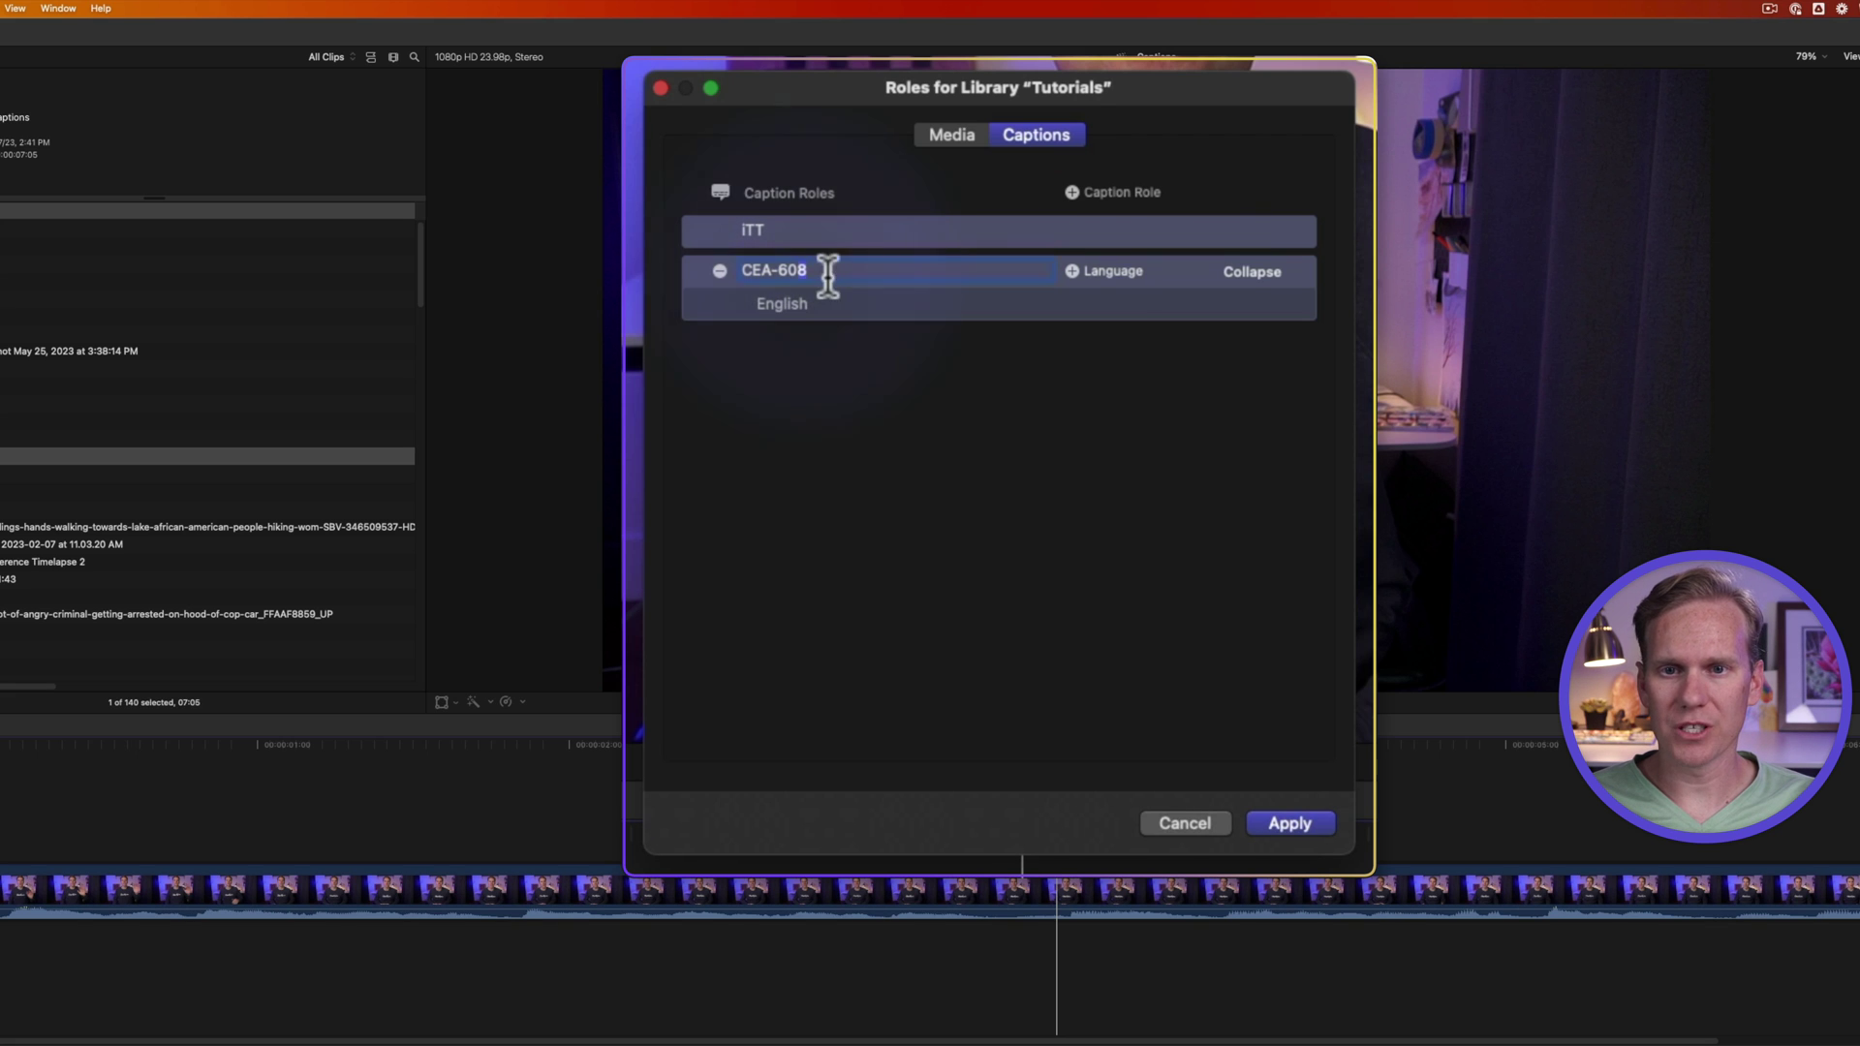
{"action": "left_click", "coordinate": [1107, 273]}
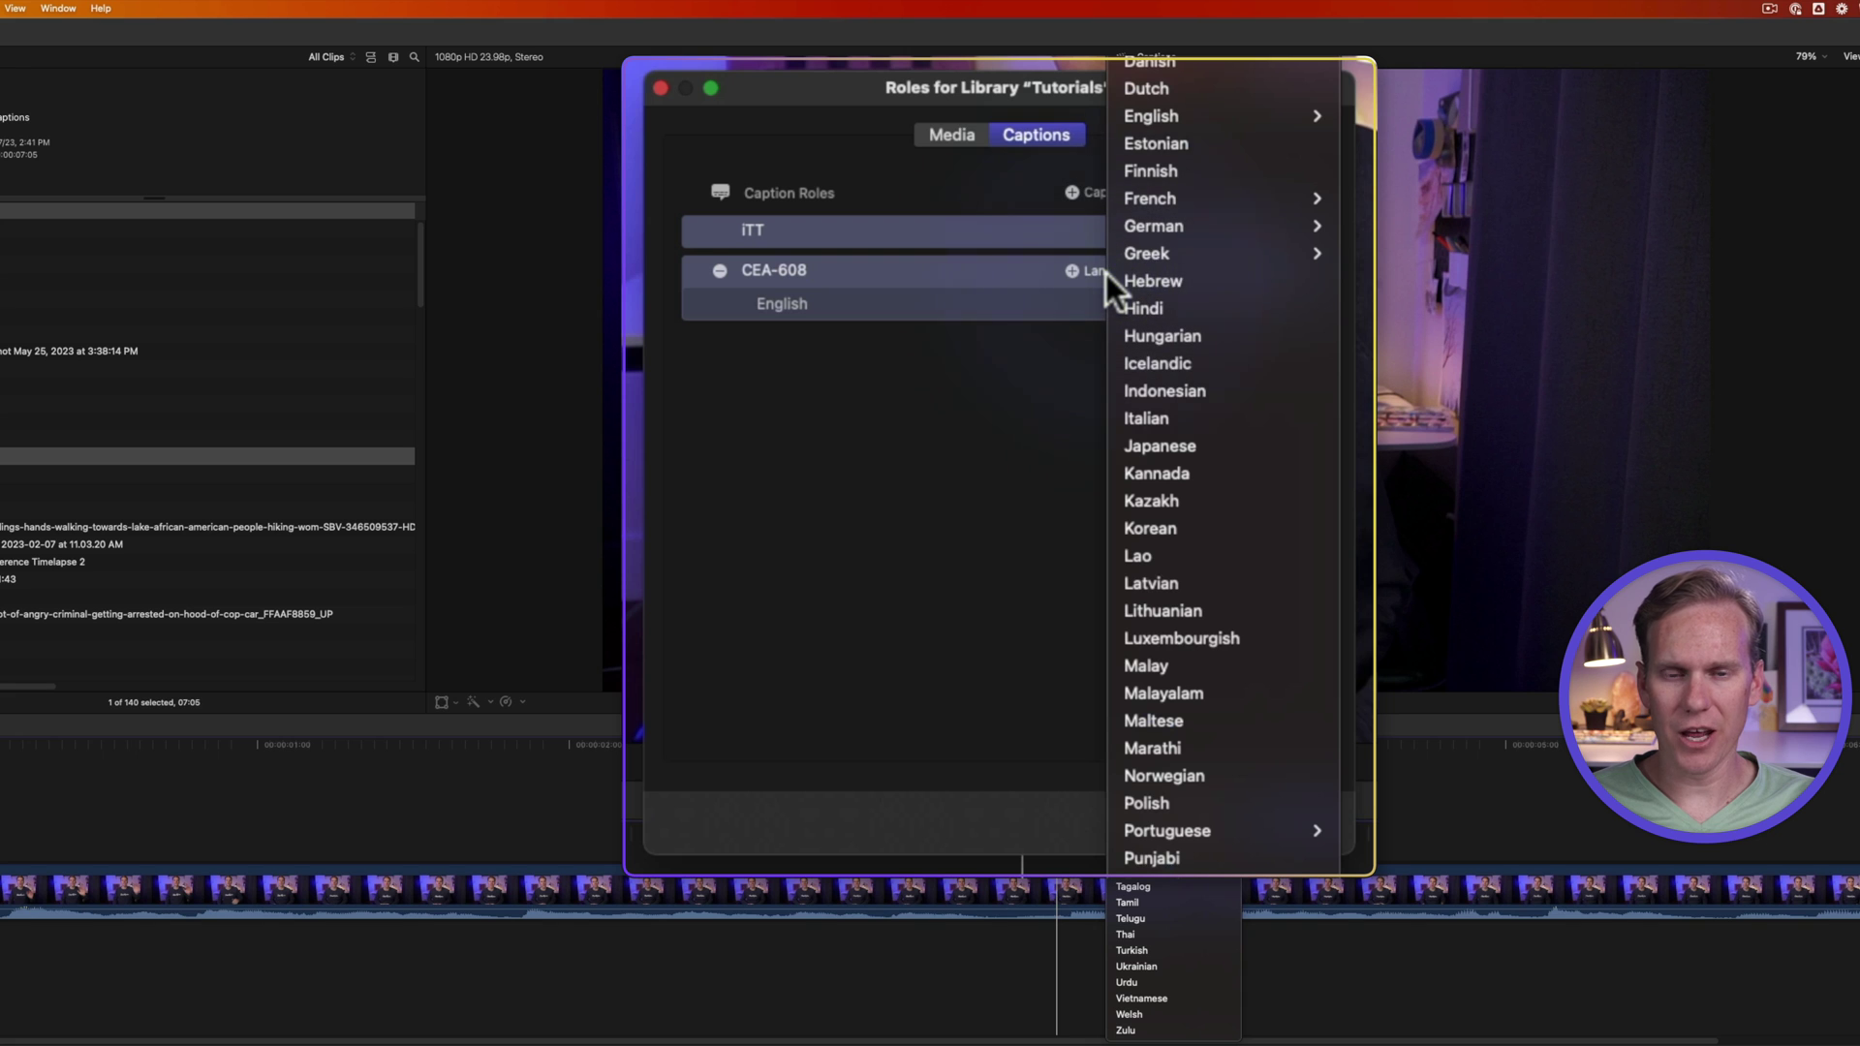
{"action": "left_click", "coordinate": [968, 326]}
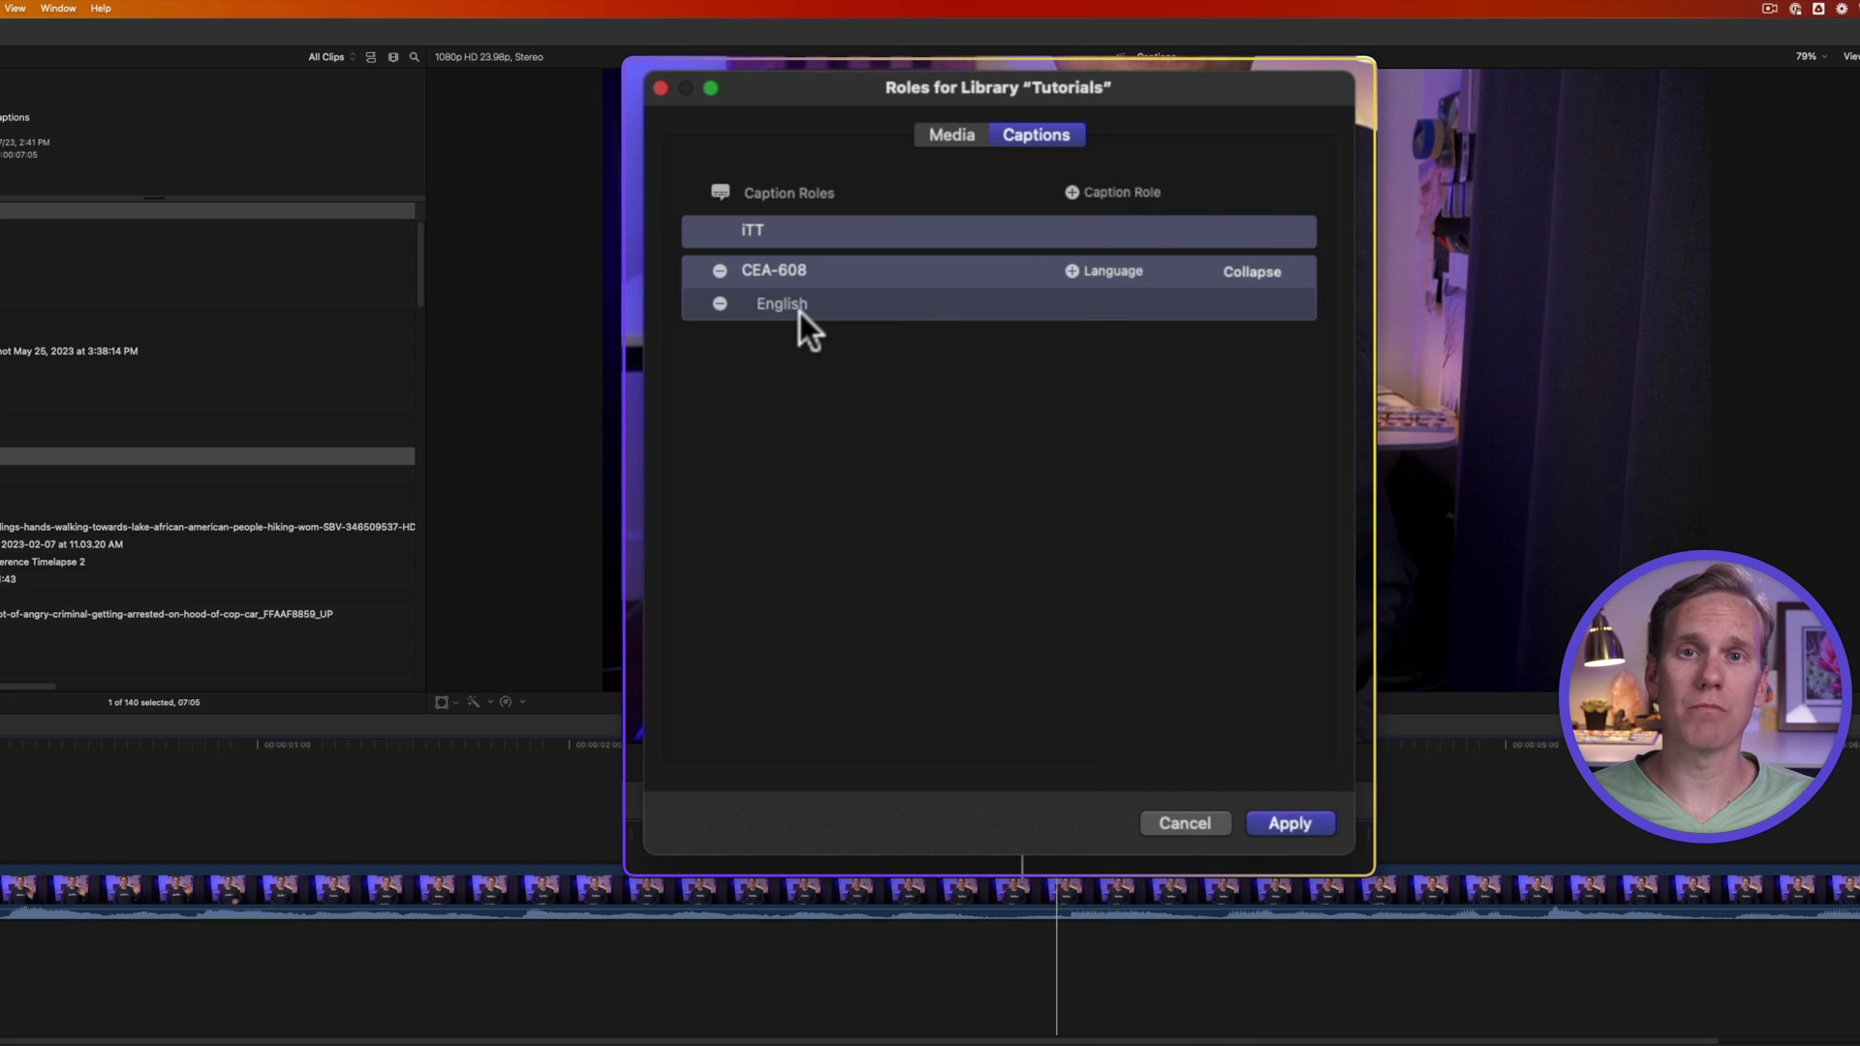
{"action": "left_click", "coordinate": [1254, 271]}
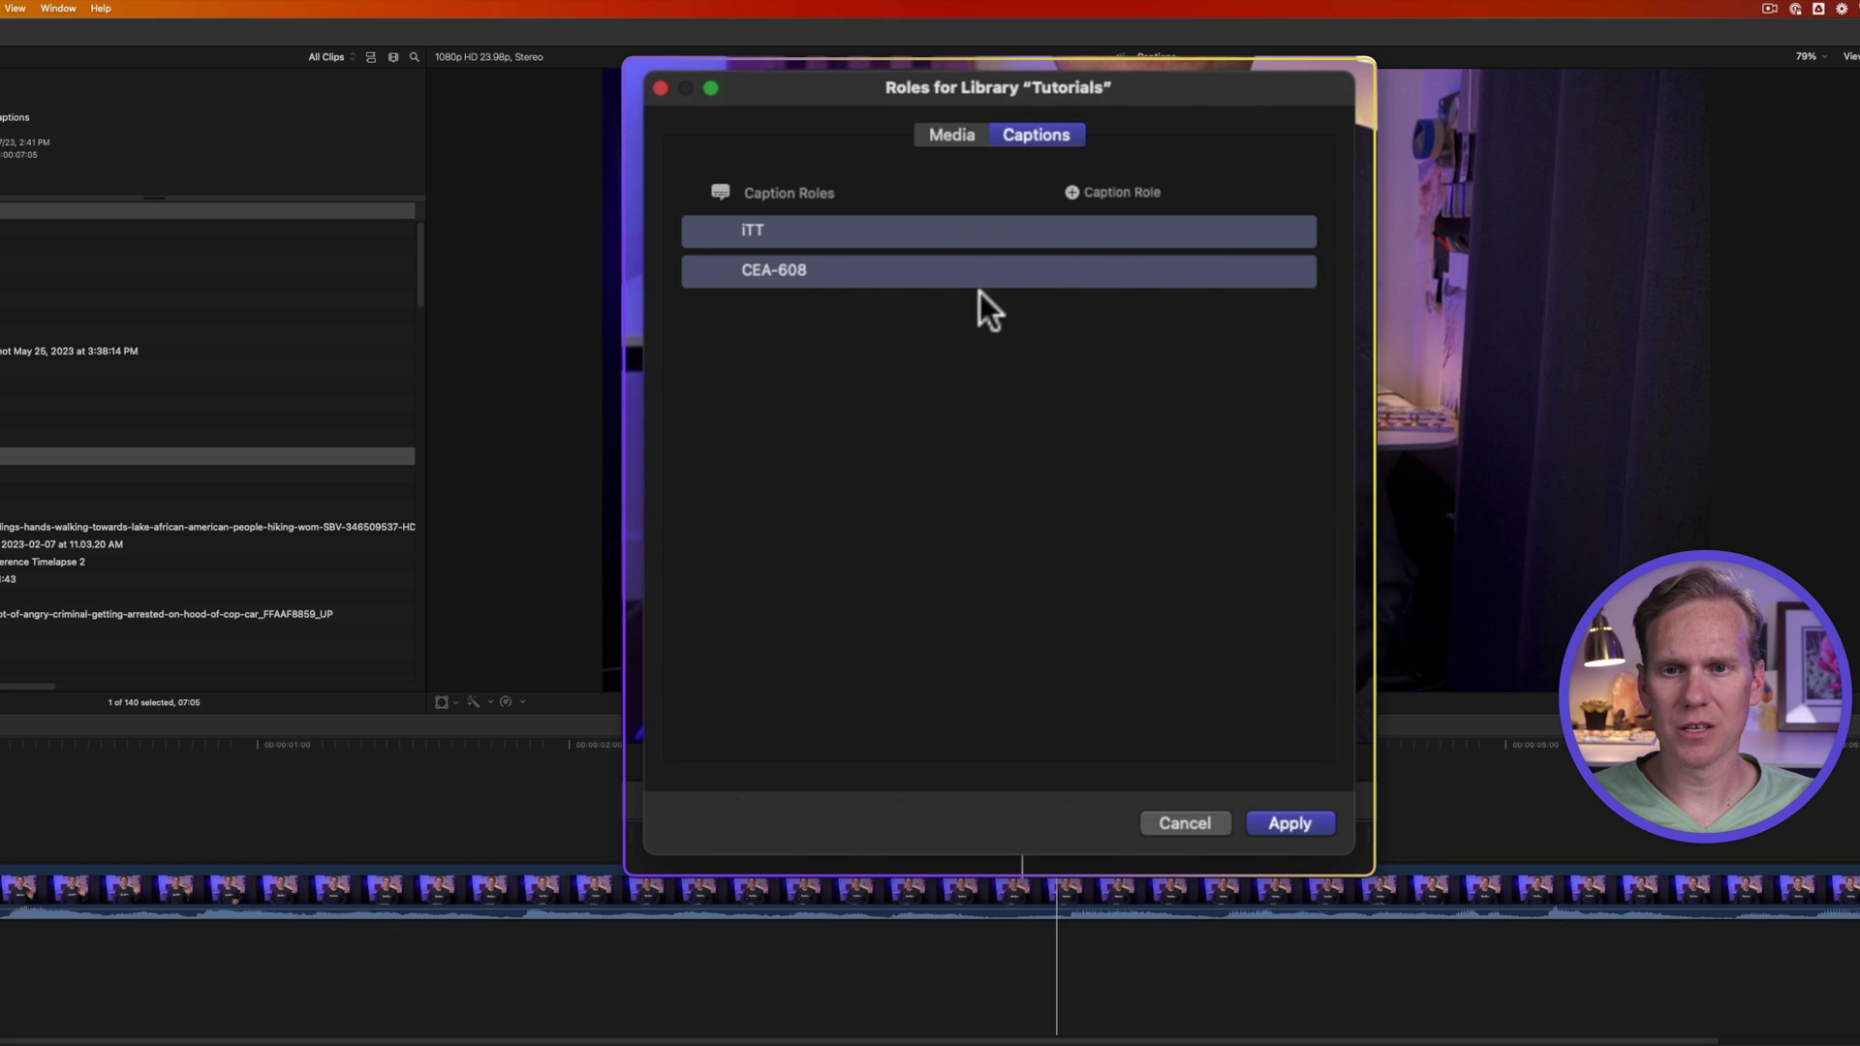
- Delete the iTT caption role with its subroles and apply the role changes to the library
{"action": "mouse_move", "coordinate": [755, 239]}
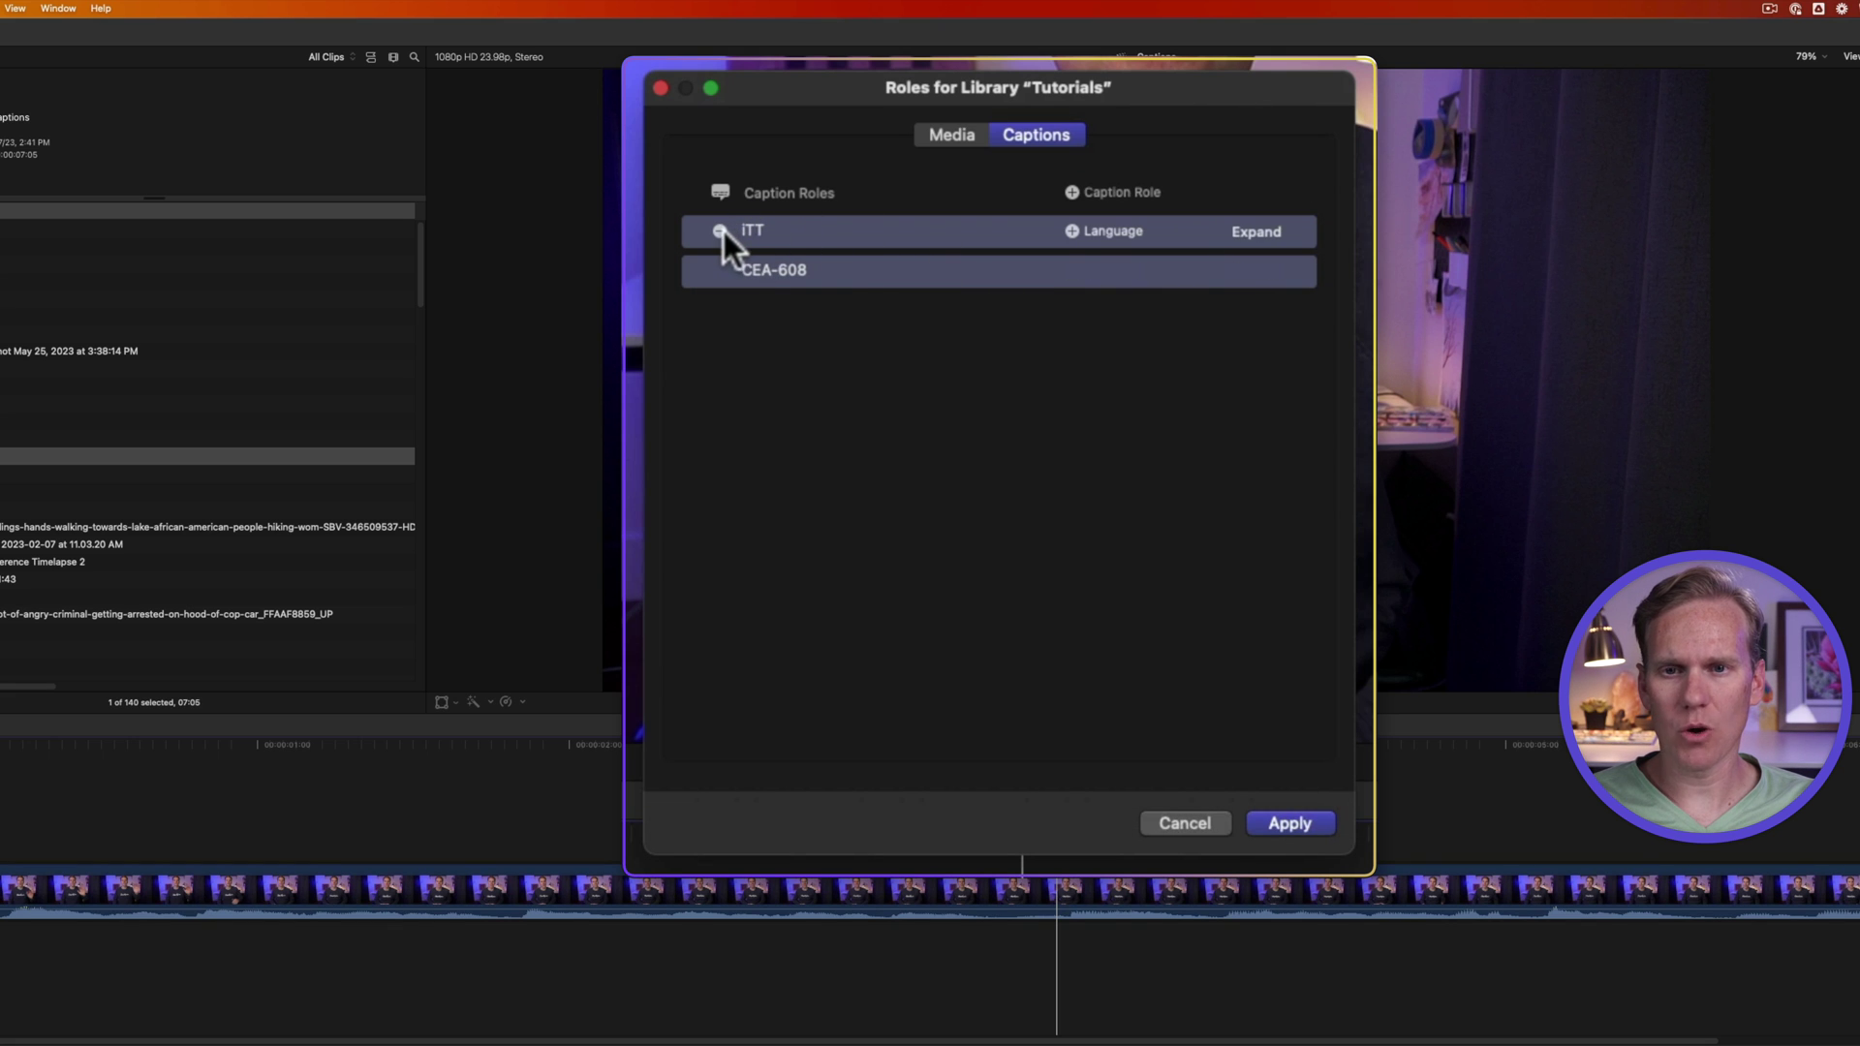
{"action": "left_click", "coordinate": [721, 231]}
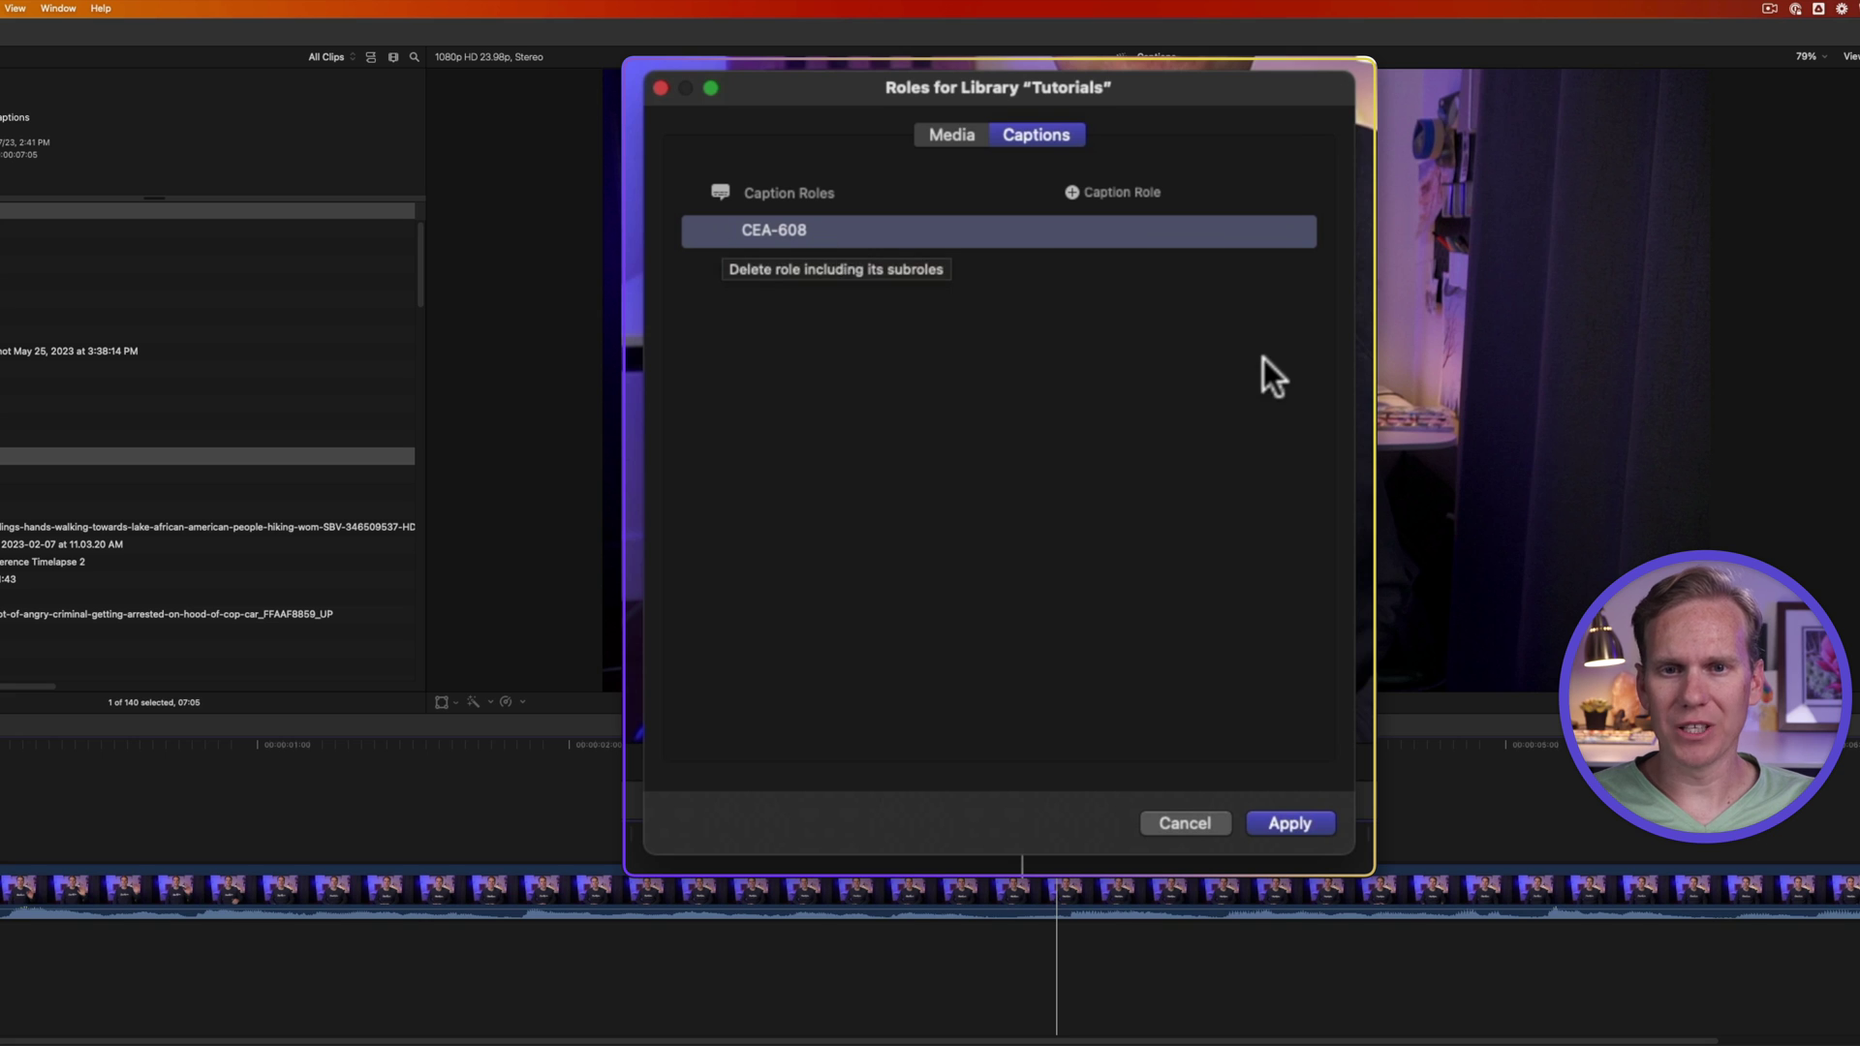
{"action": "left_click", "coordinate": [1290, 826]}
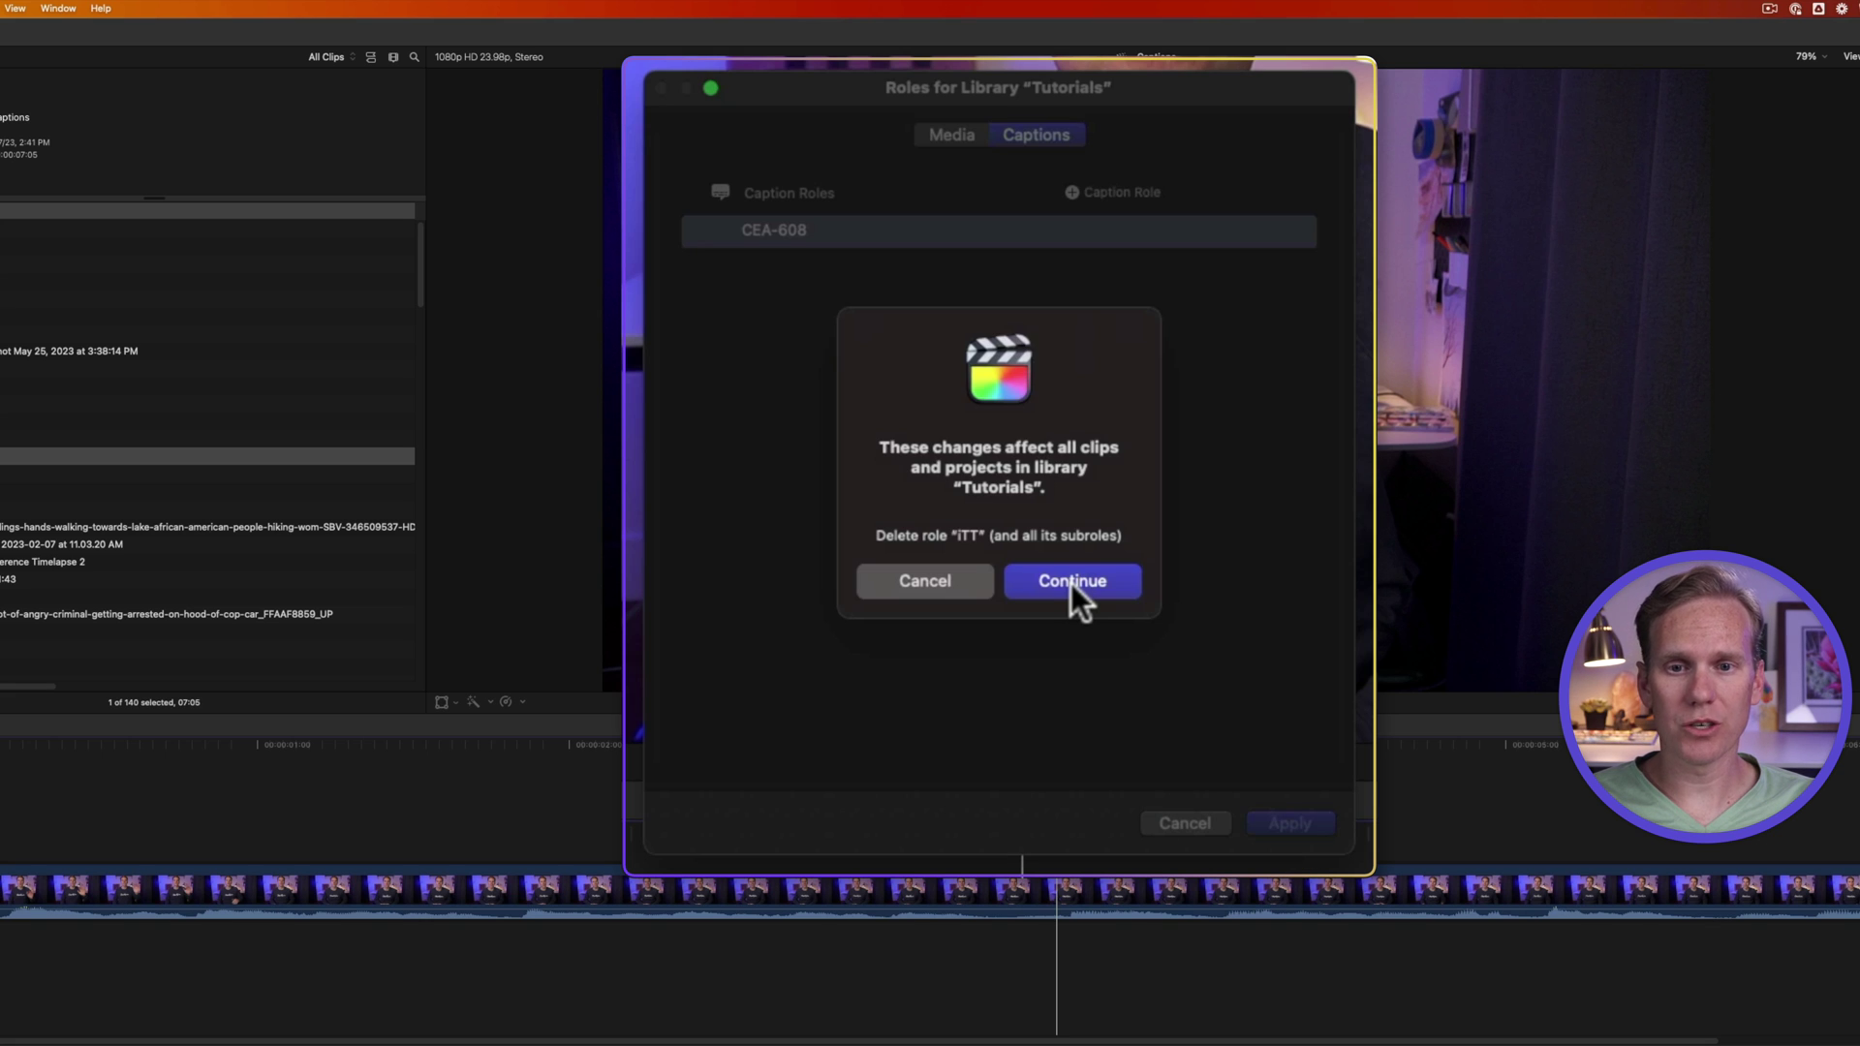
{"action": "left_click", "coordinate": [1071, 581]}
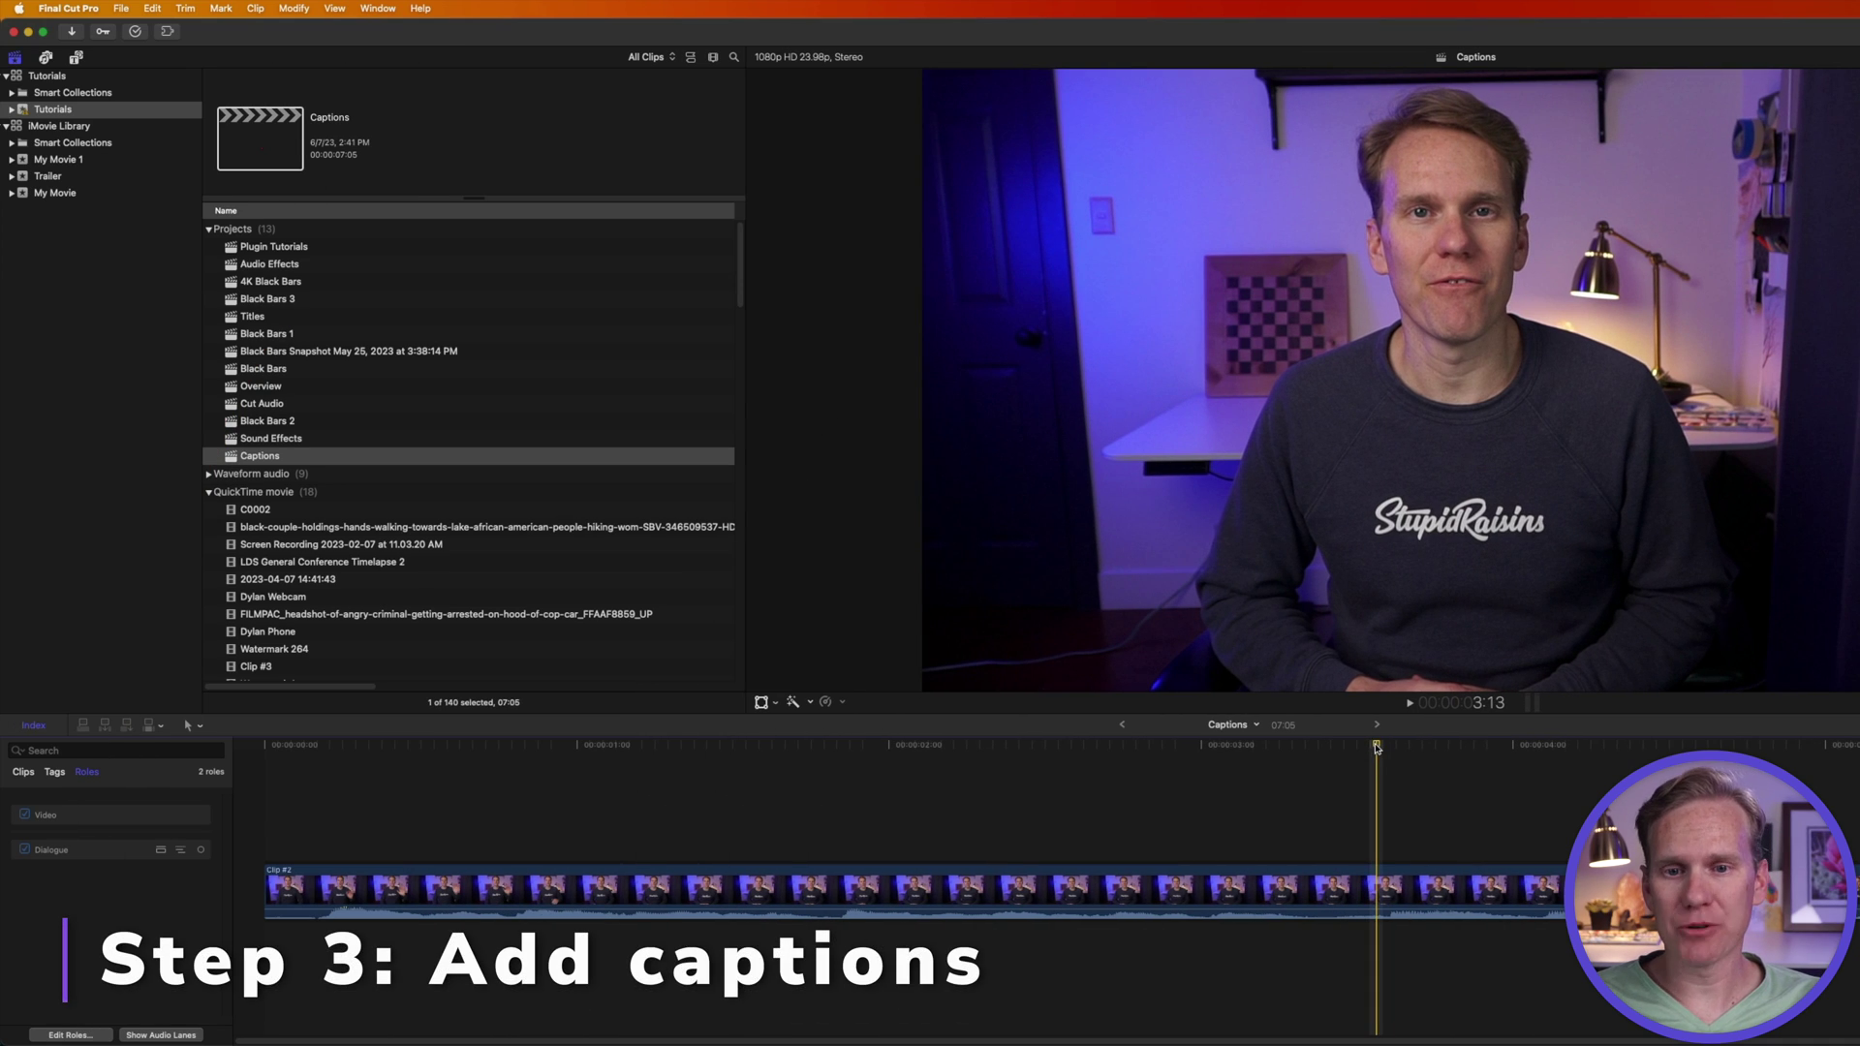
- Add a caption near the start of the clip, where the speaker's greeting begins
{"action": "left_click_drag", "start_coordinate": [1377, 748], "coordinate": [312, 724]}
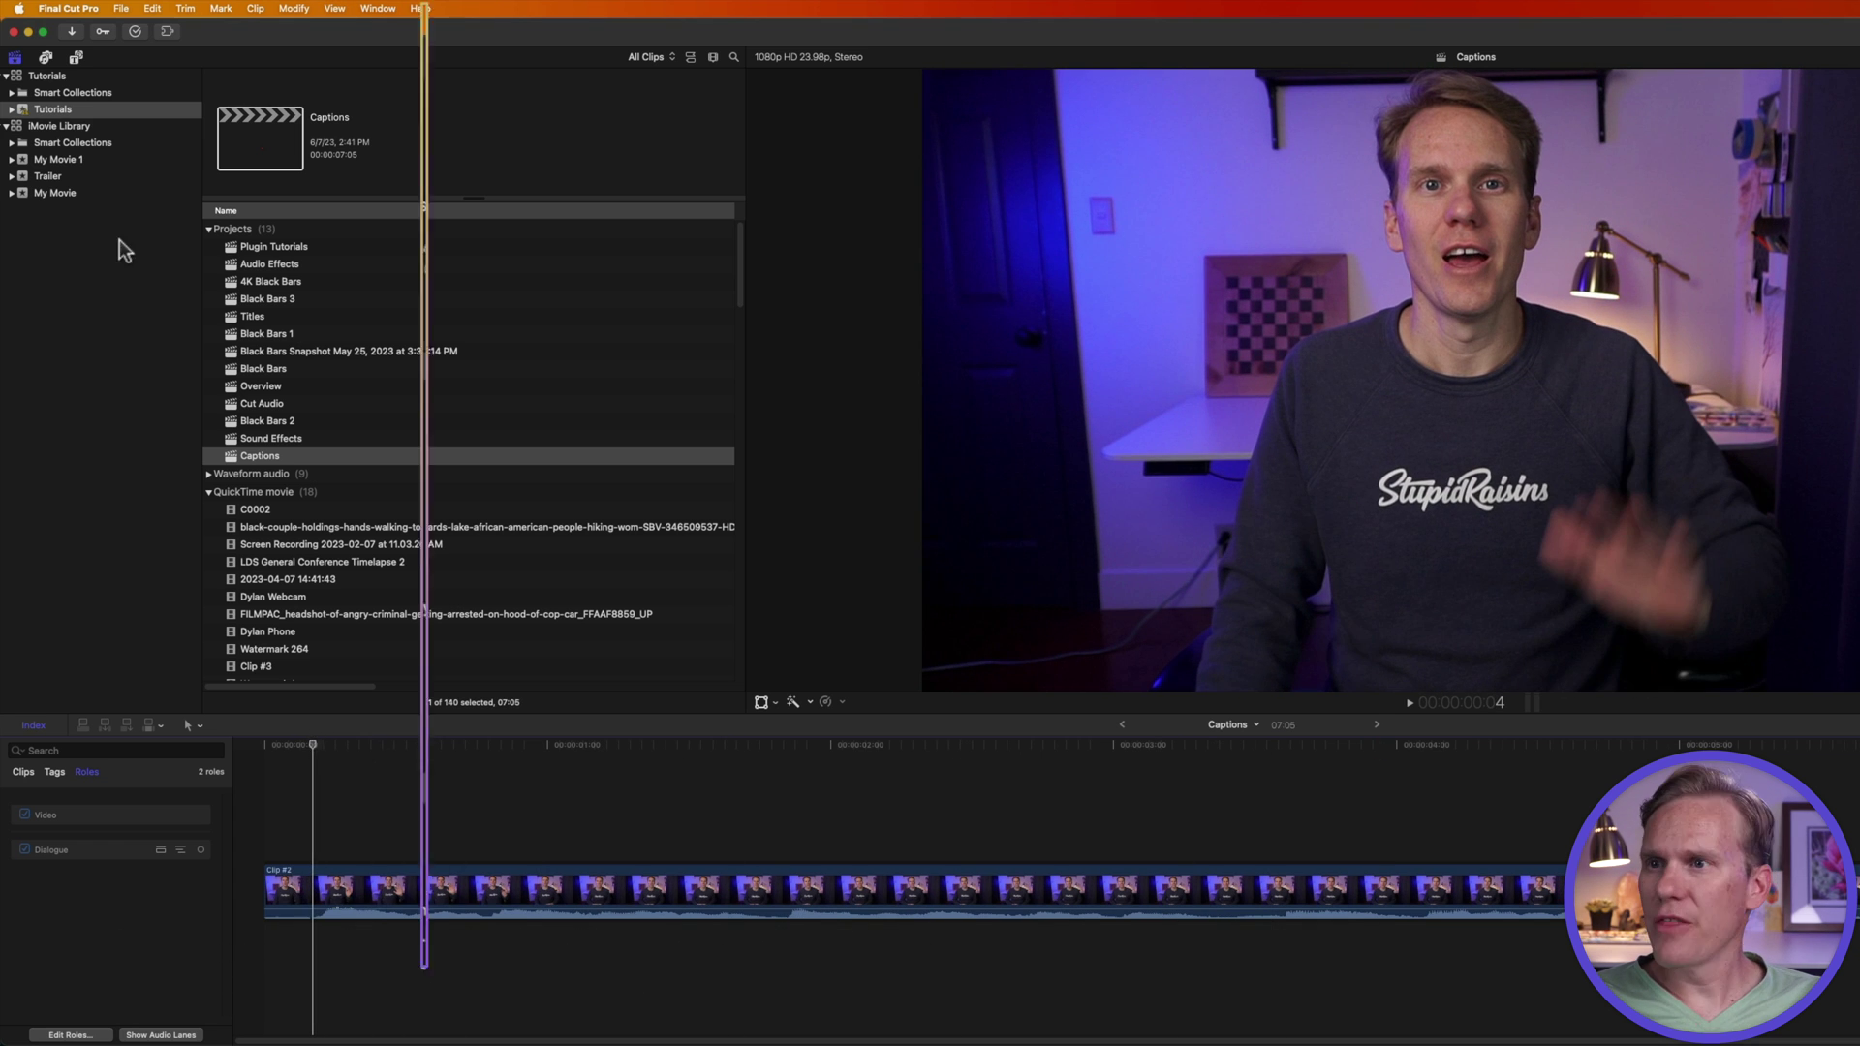
{"action": "left_click", "coordinate": [94, 17]}
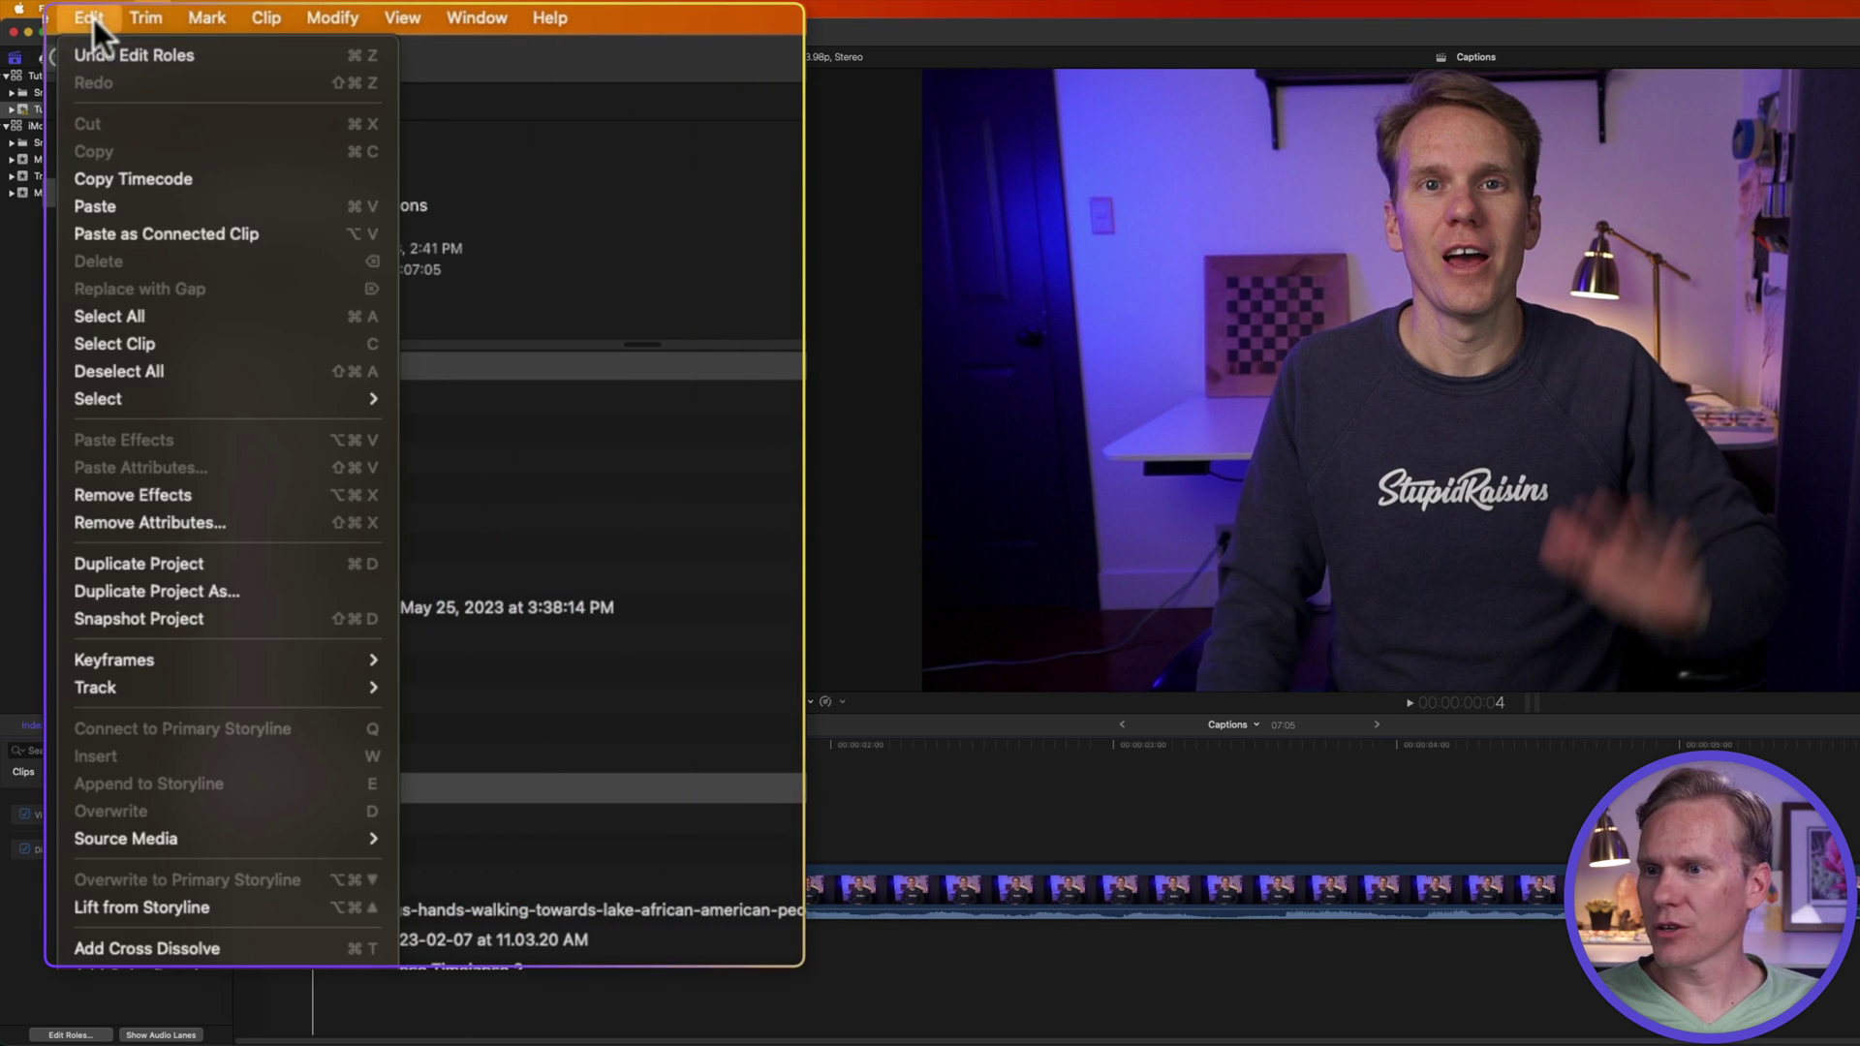
{"action": "mouse_move", "coordinate": [324, 754]}
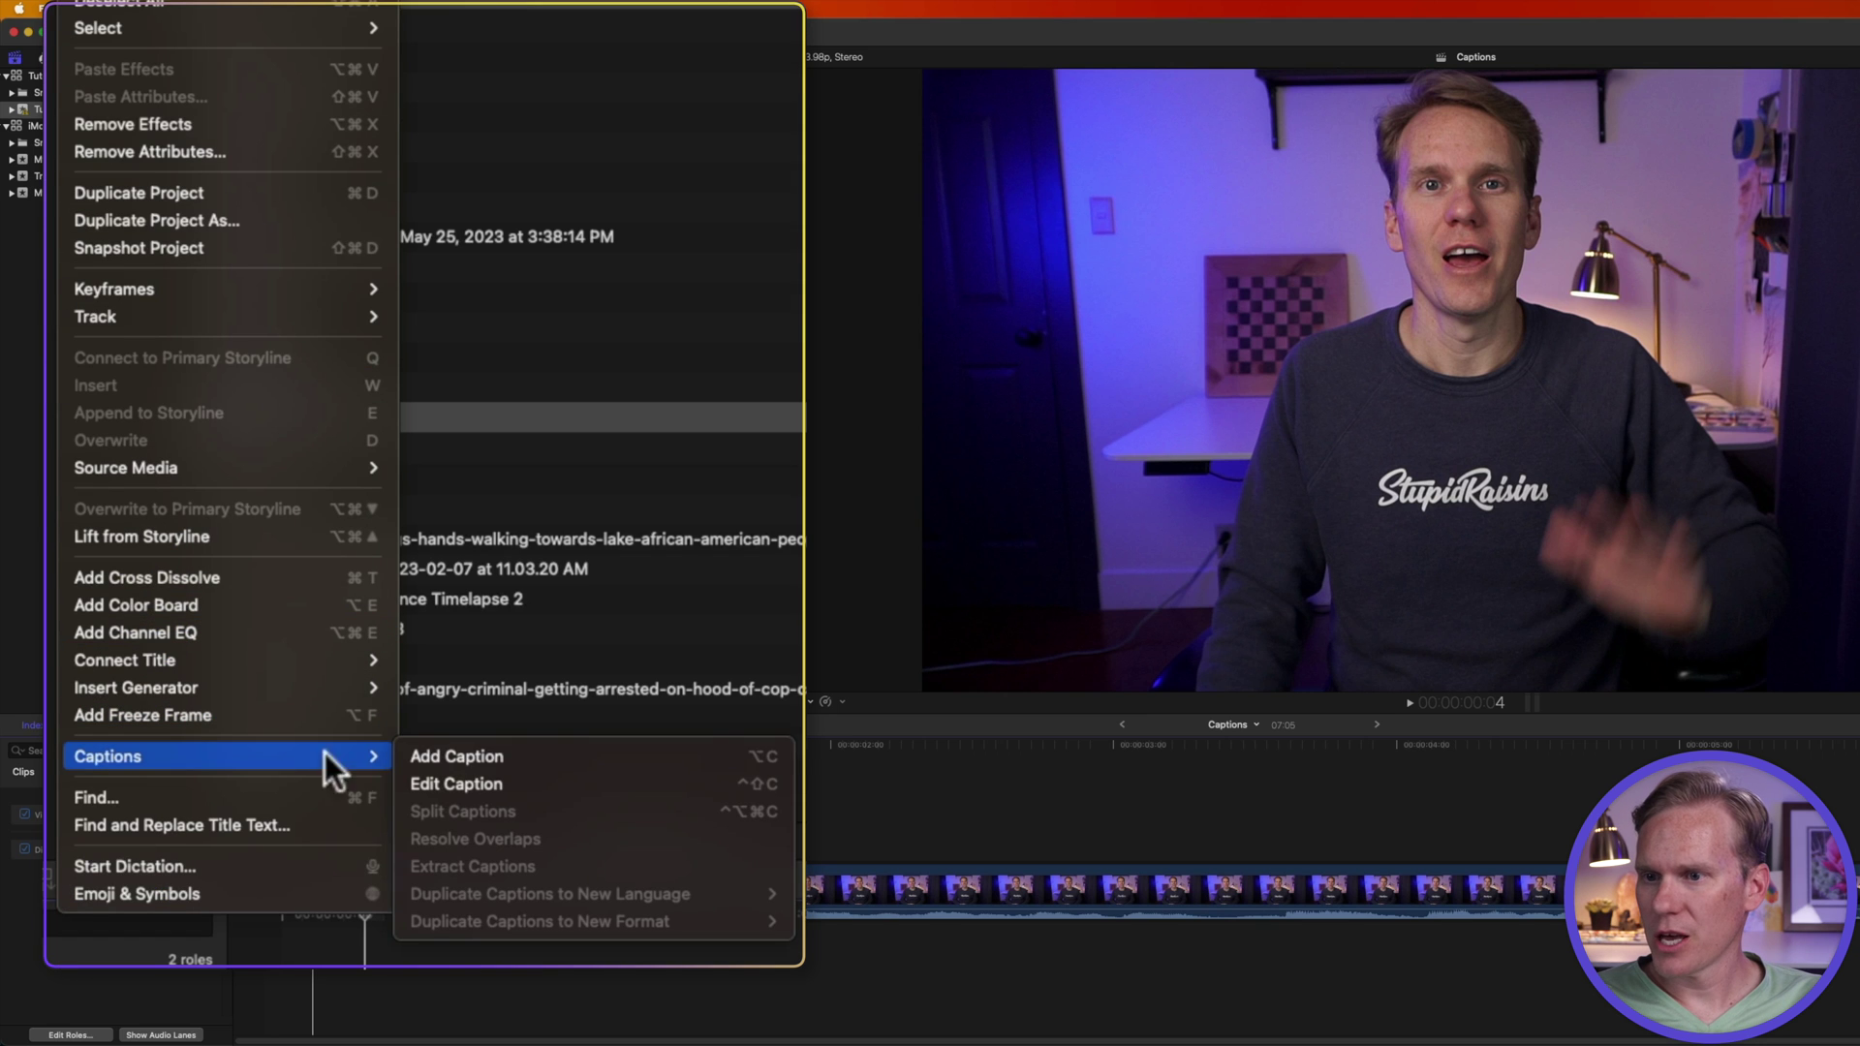
{"action": "left_click", "coordinate": [572, 759]}
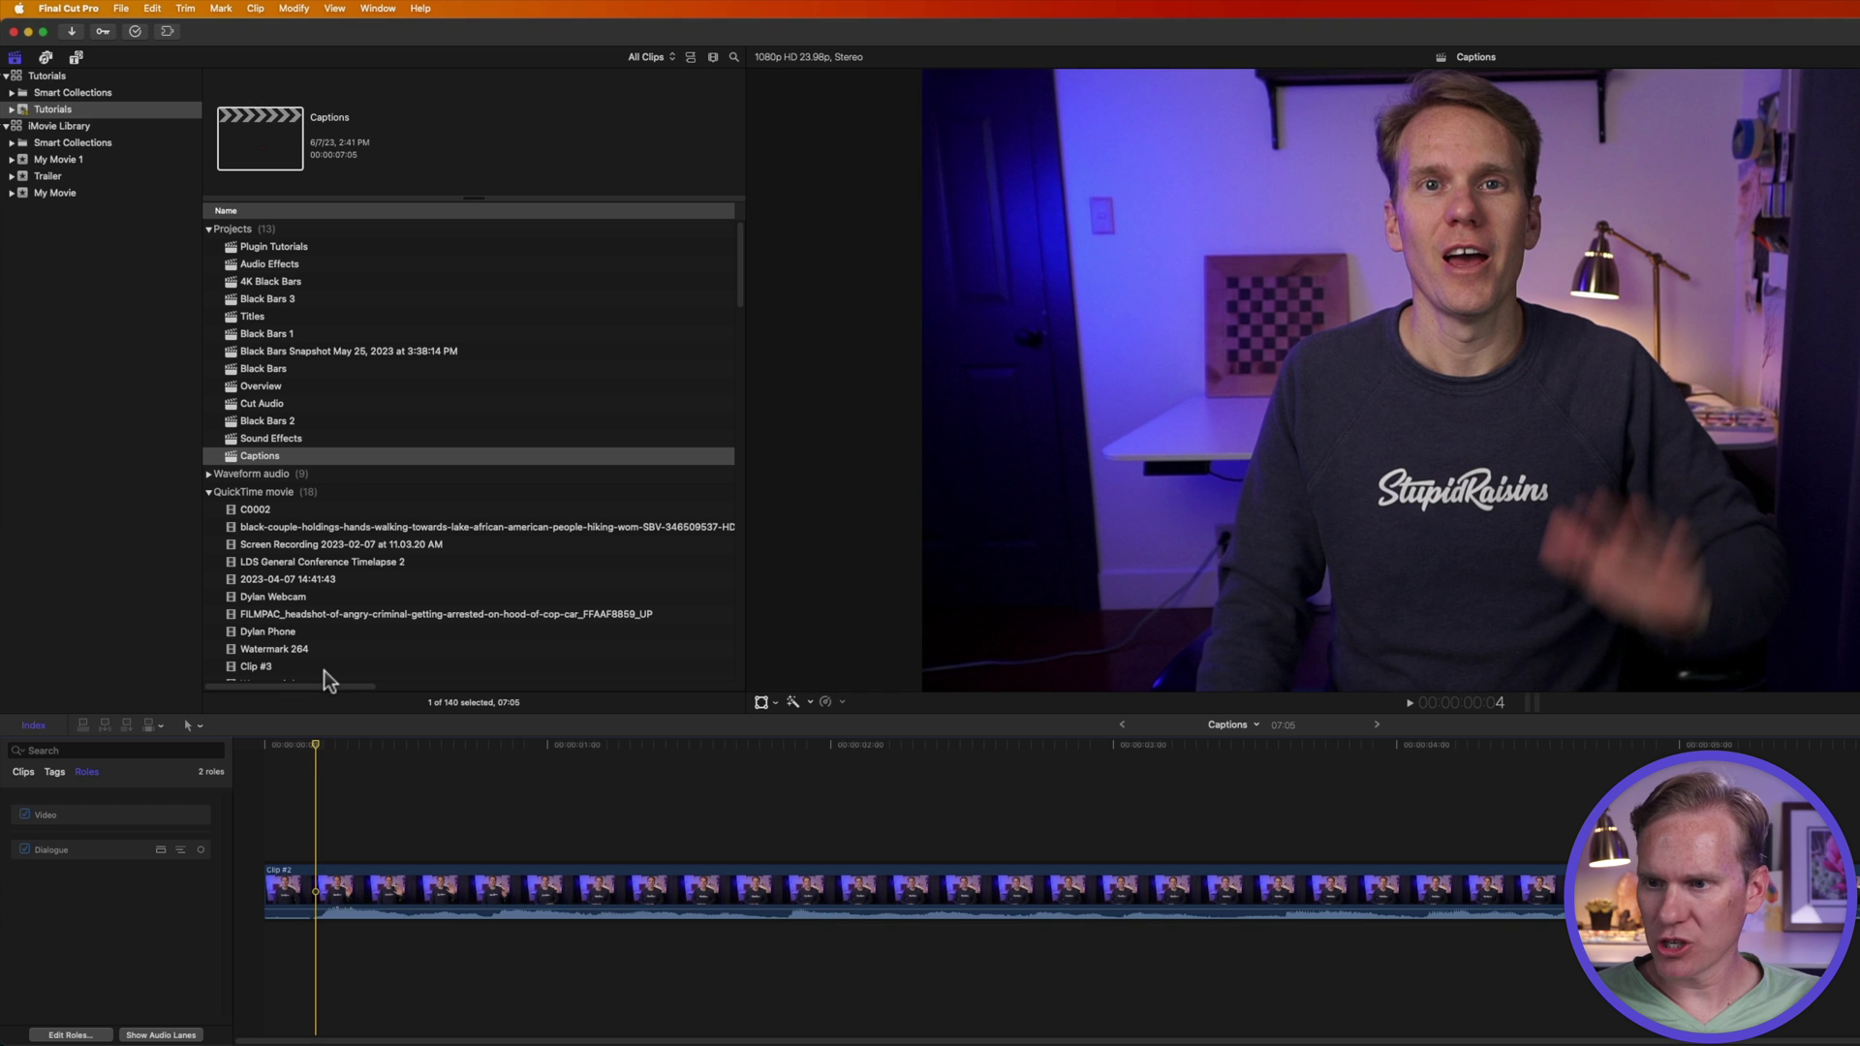
{"action": "key", "text": "alt+c"}
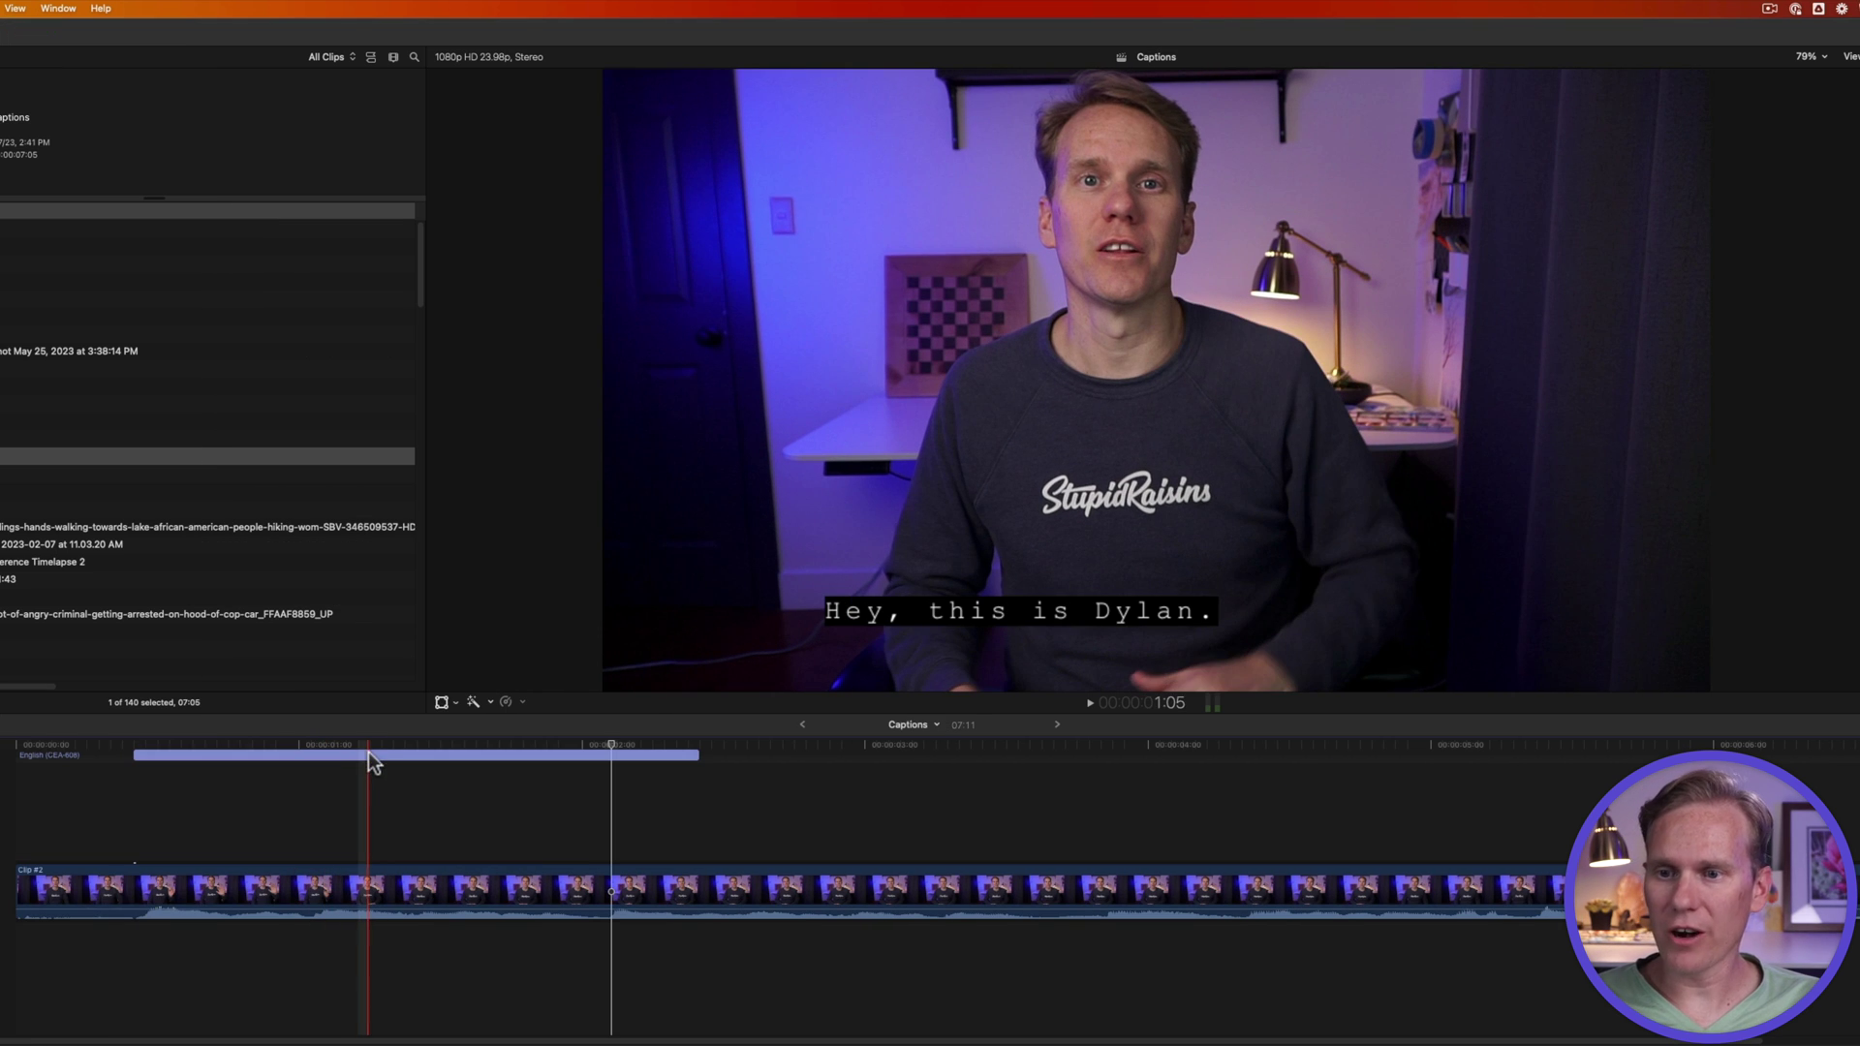
- Add a second caption reading "And this is an AVCHD file." and move it directly after the first caption
{"action": "left_click", "coordinate": [368, 752]}
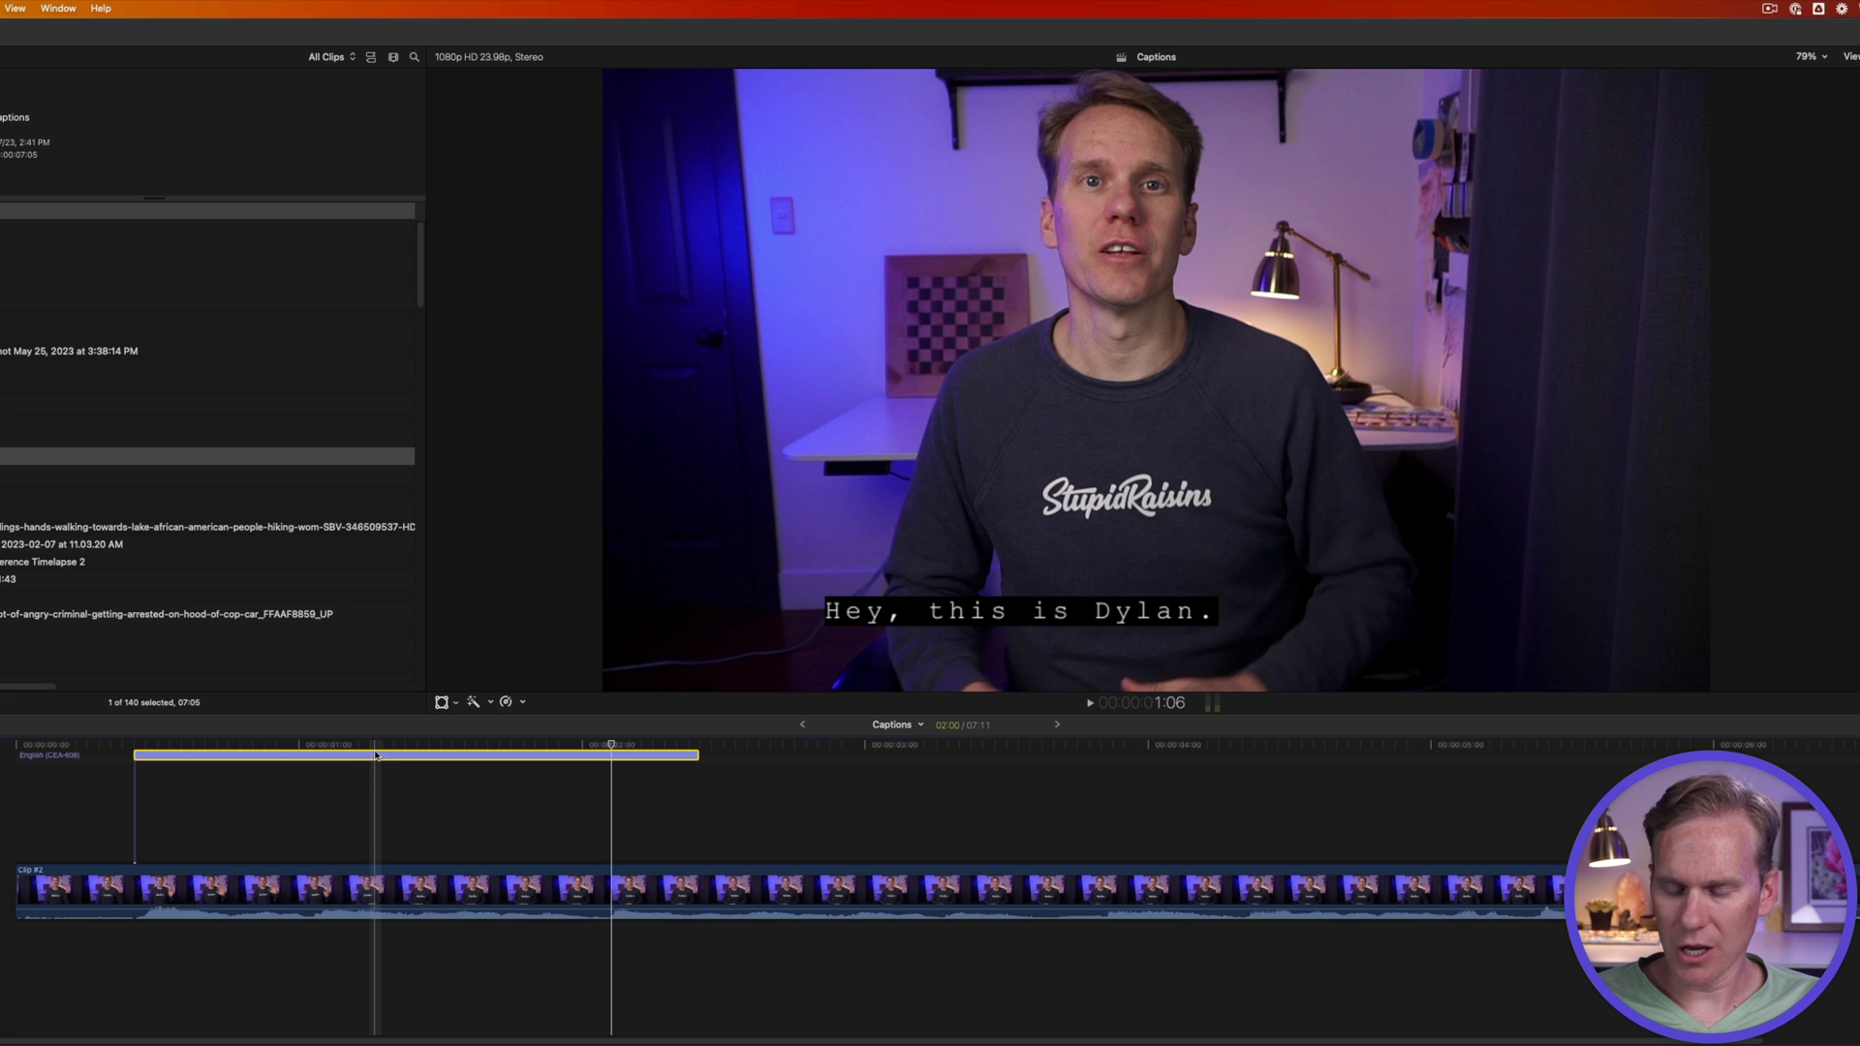
{"action": "key", "text": "alt+c"}
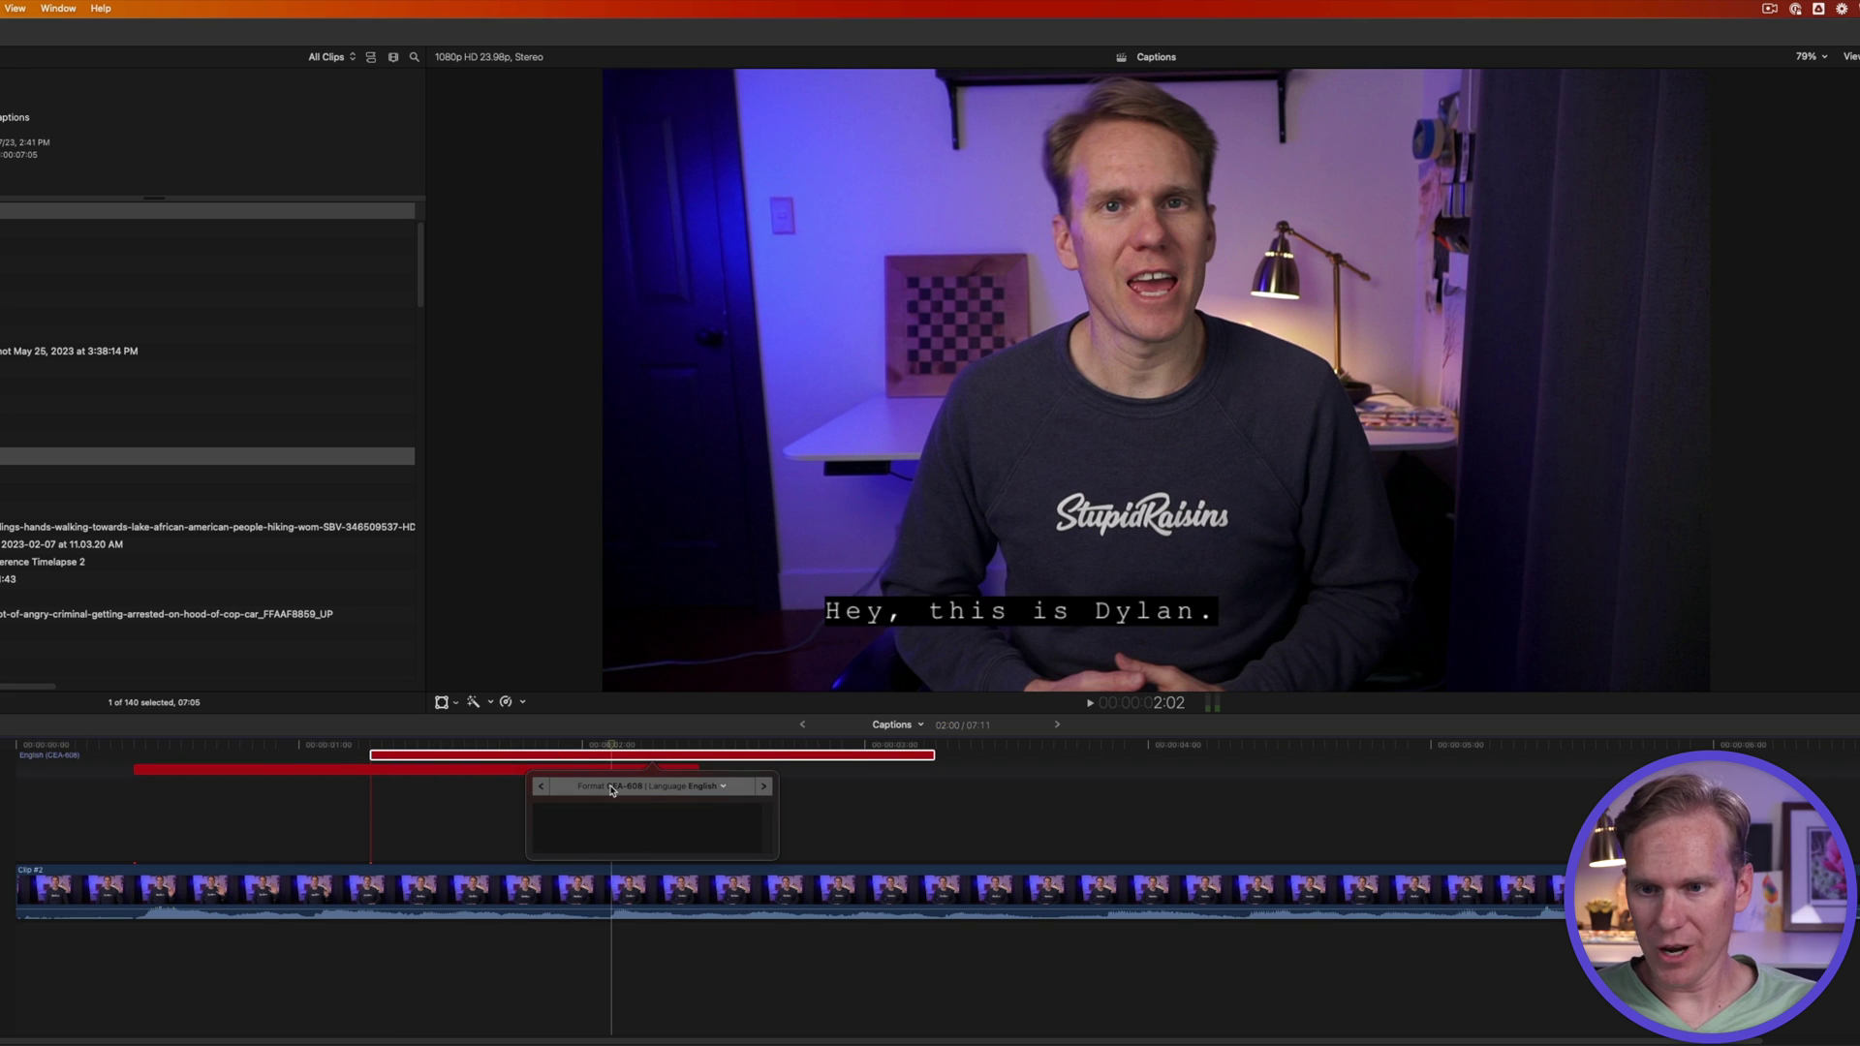
{"action": "type", "text": "And this is an AVCHD file."}
{"action": "left_click_drag", "start_coordinate": [540, 755], "coordinate": [870, 756]}
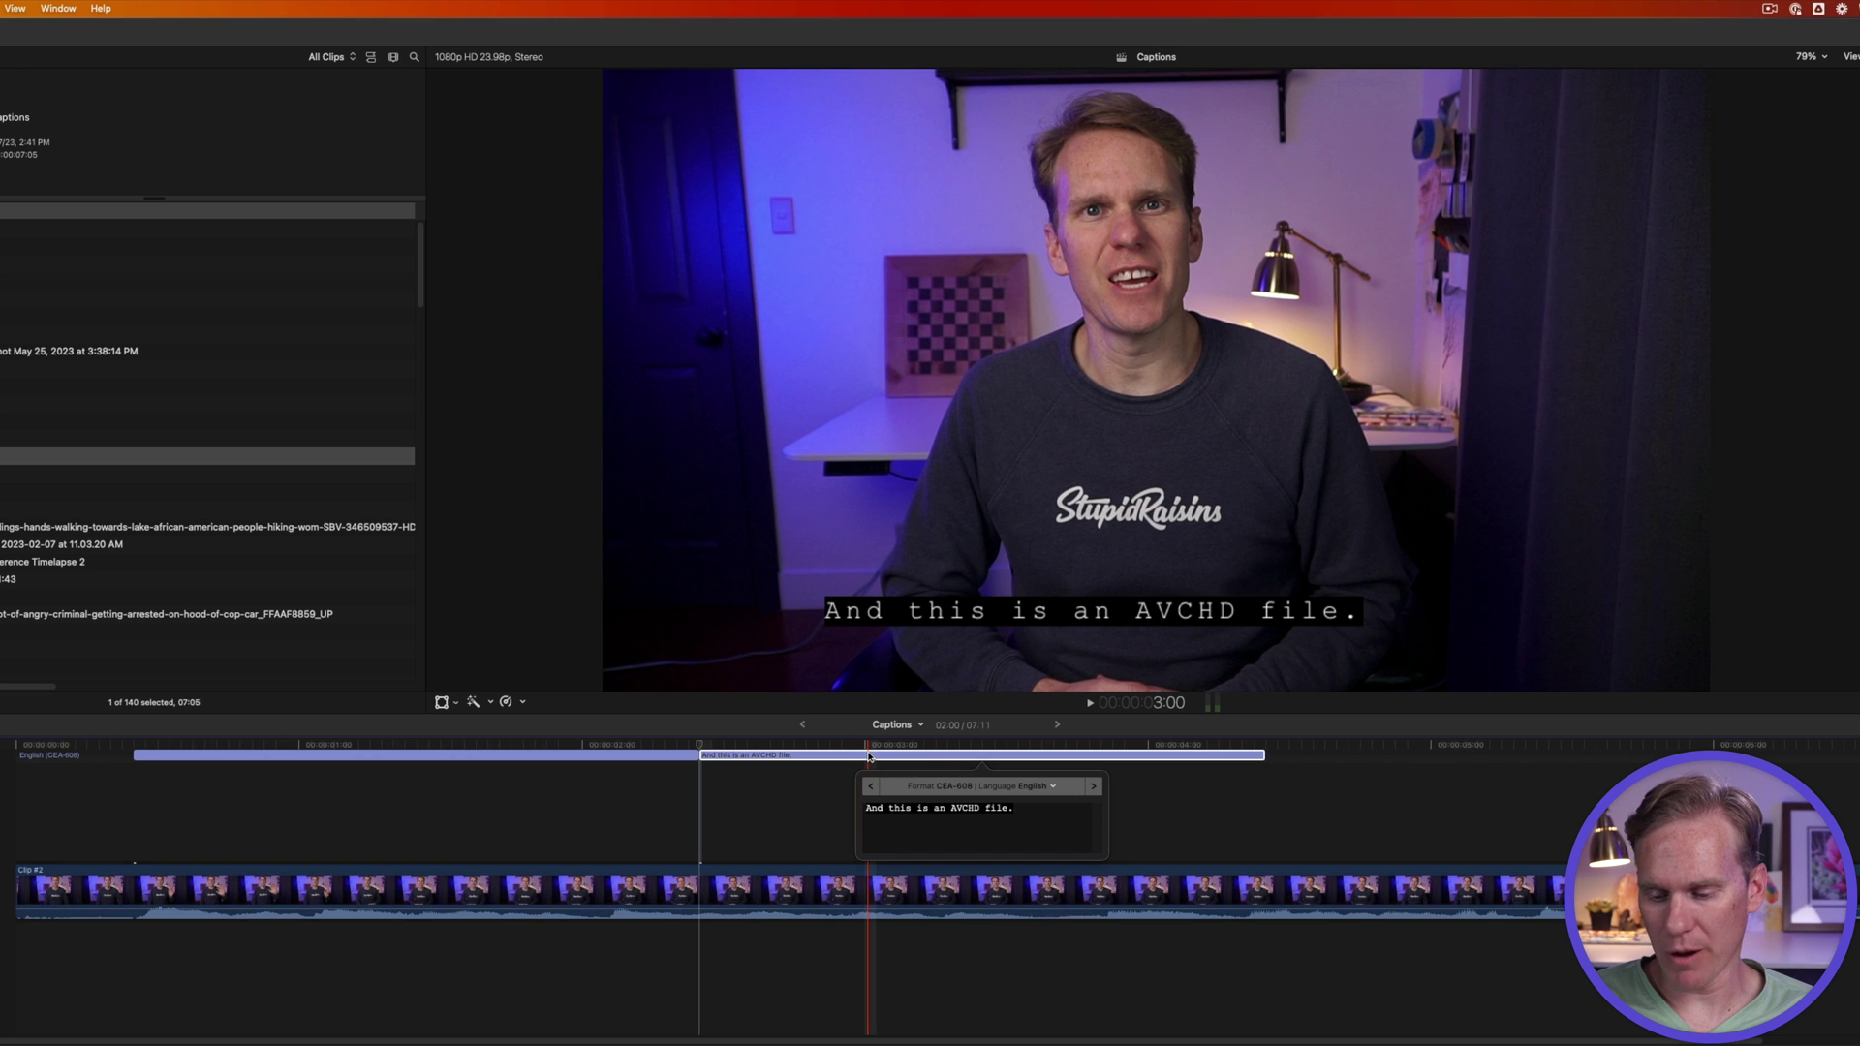
- Try adding an empty caption after the AVCHD caption and duplicating the AVCHD caption further along, undoing both
{"action": "key", "text": "ctrl+alt+c"}
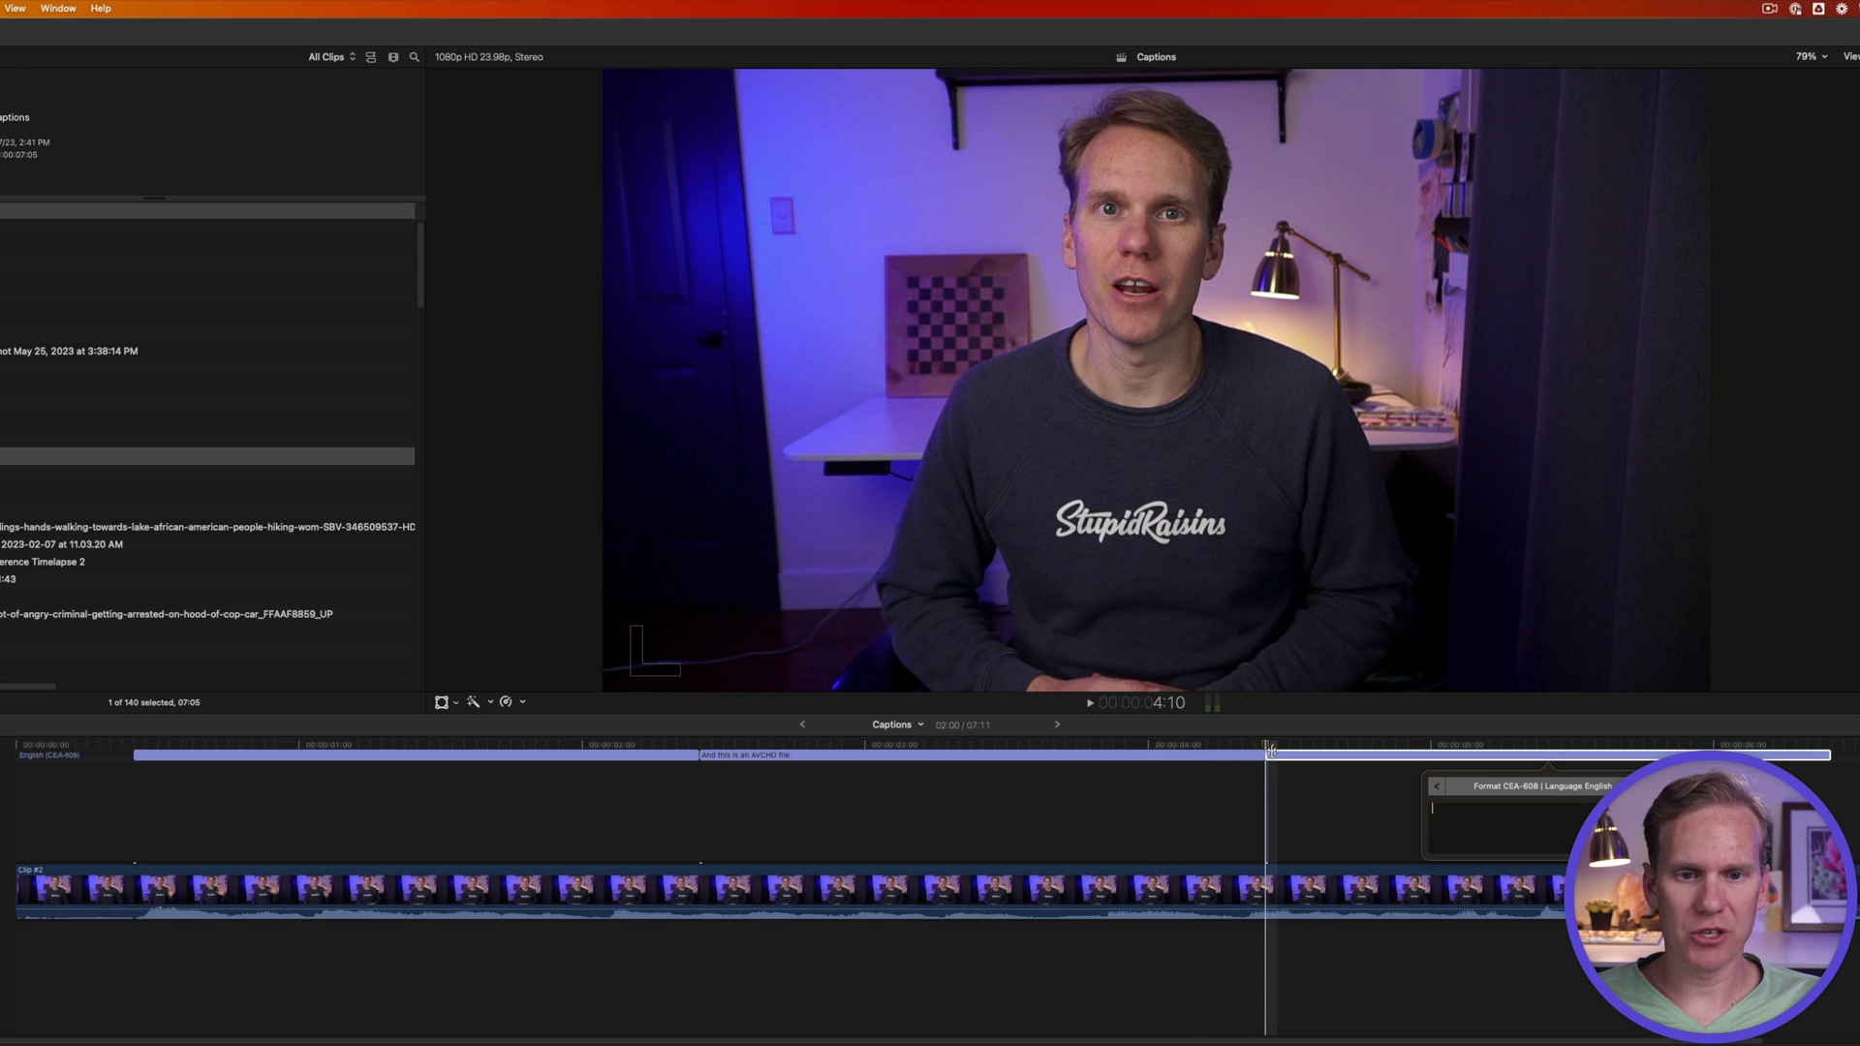
{"action": "key", "text": "super+z"}
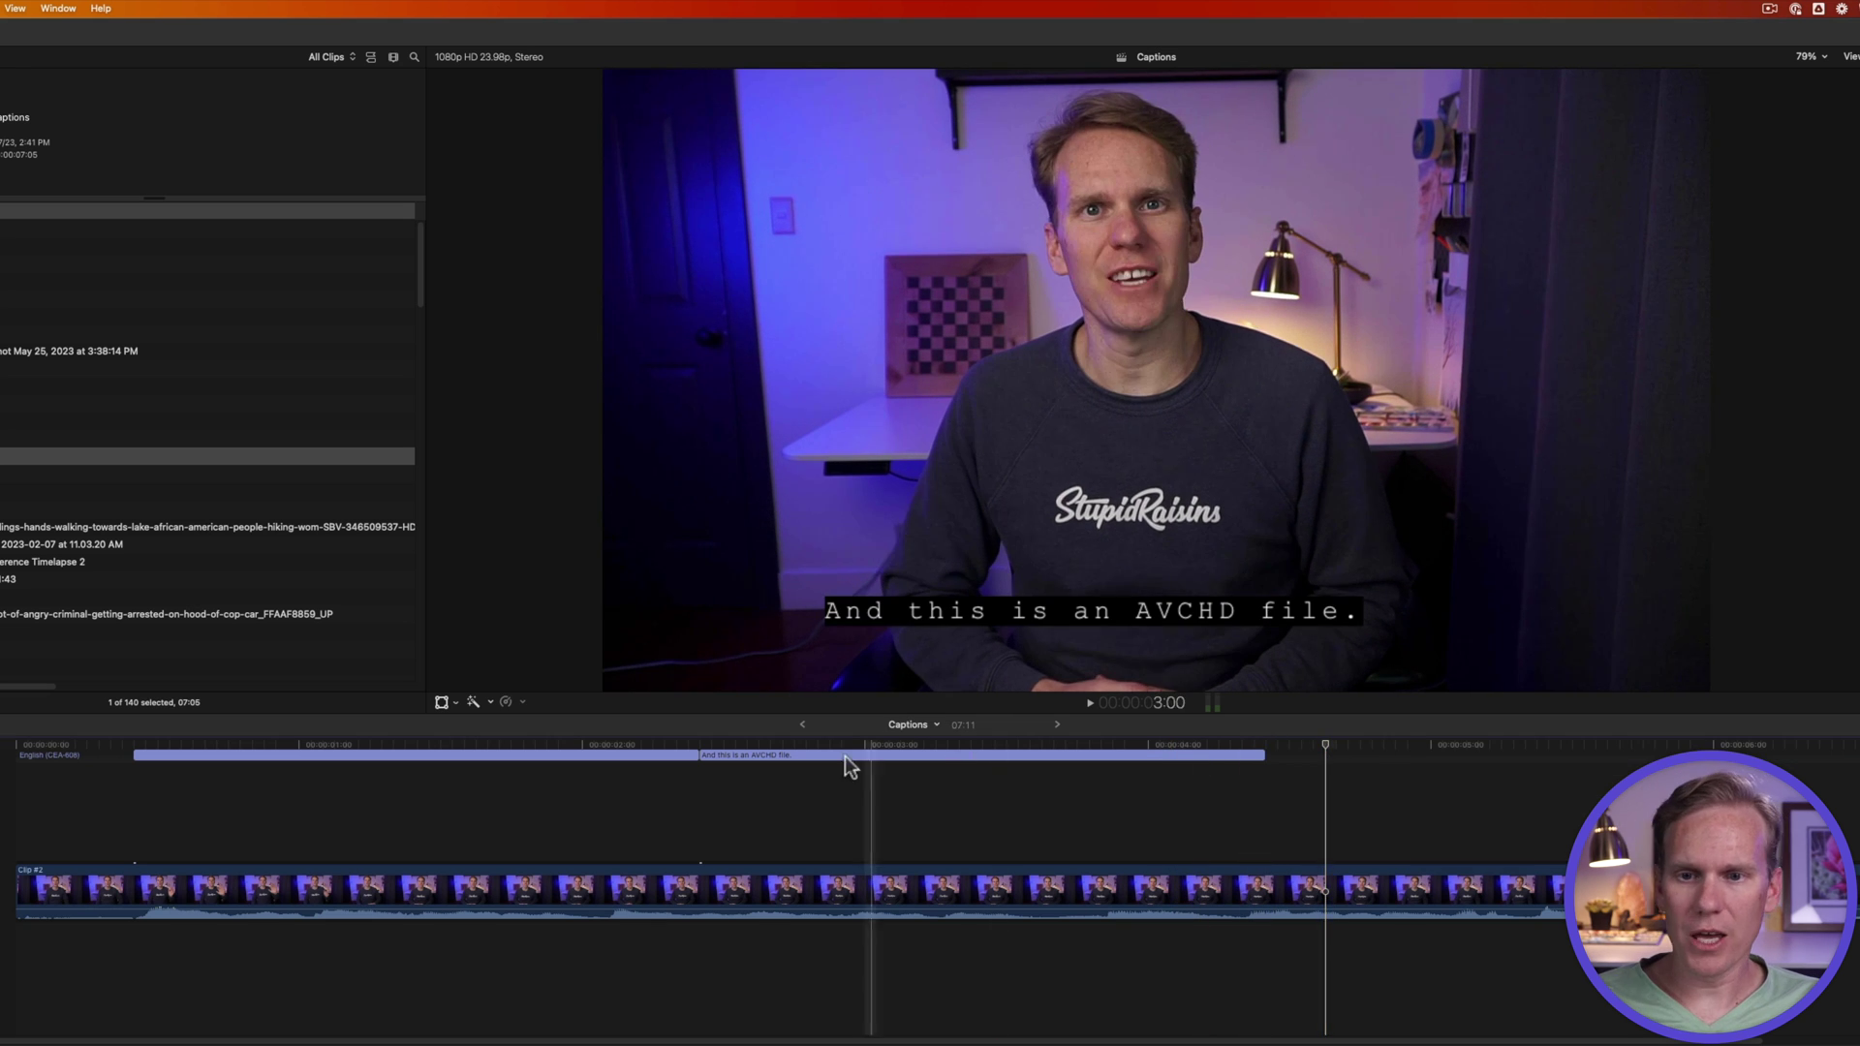
{"action": "left_click", "coordinate": [829, 750]}
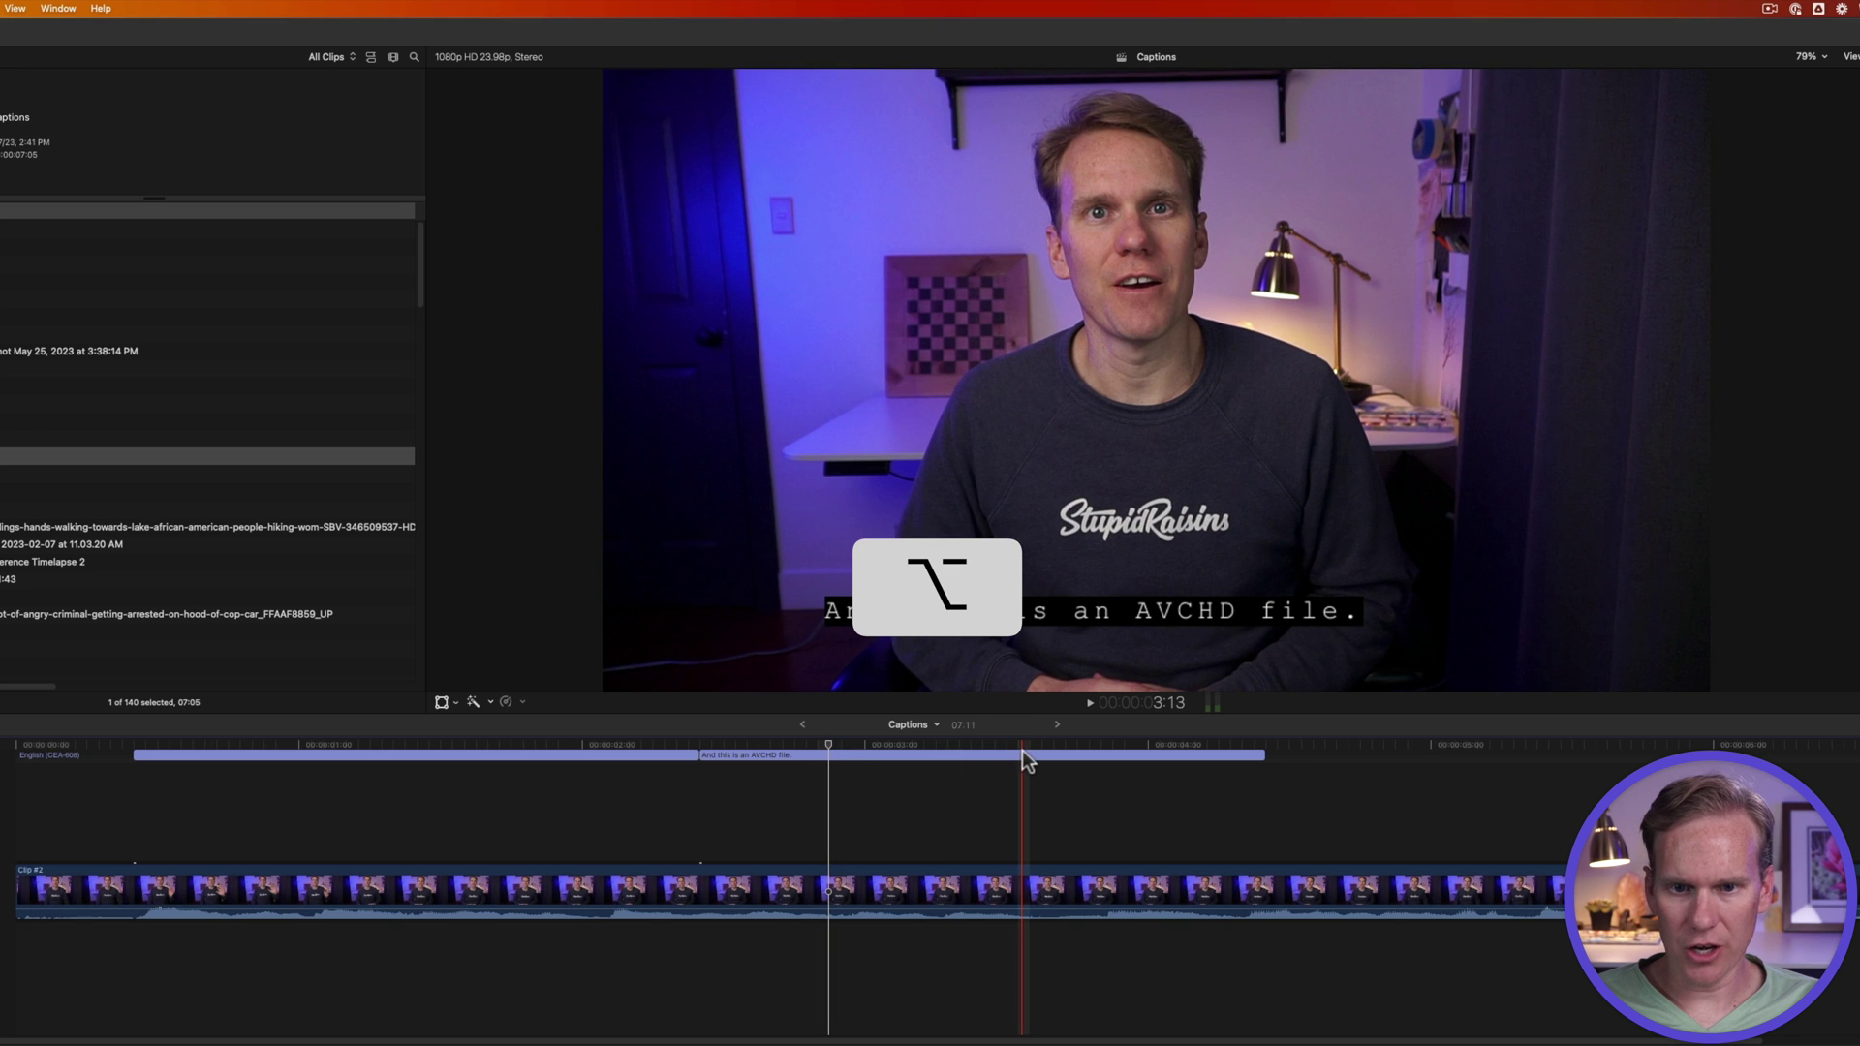
{"action": "left_click_drag", "start_coordinate": [1021, 752], "coordinate": [1577, 768]}
{"action": "key", "text": "super+z"}
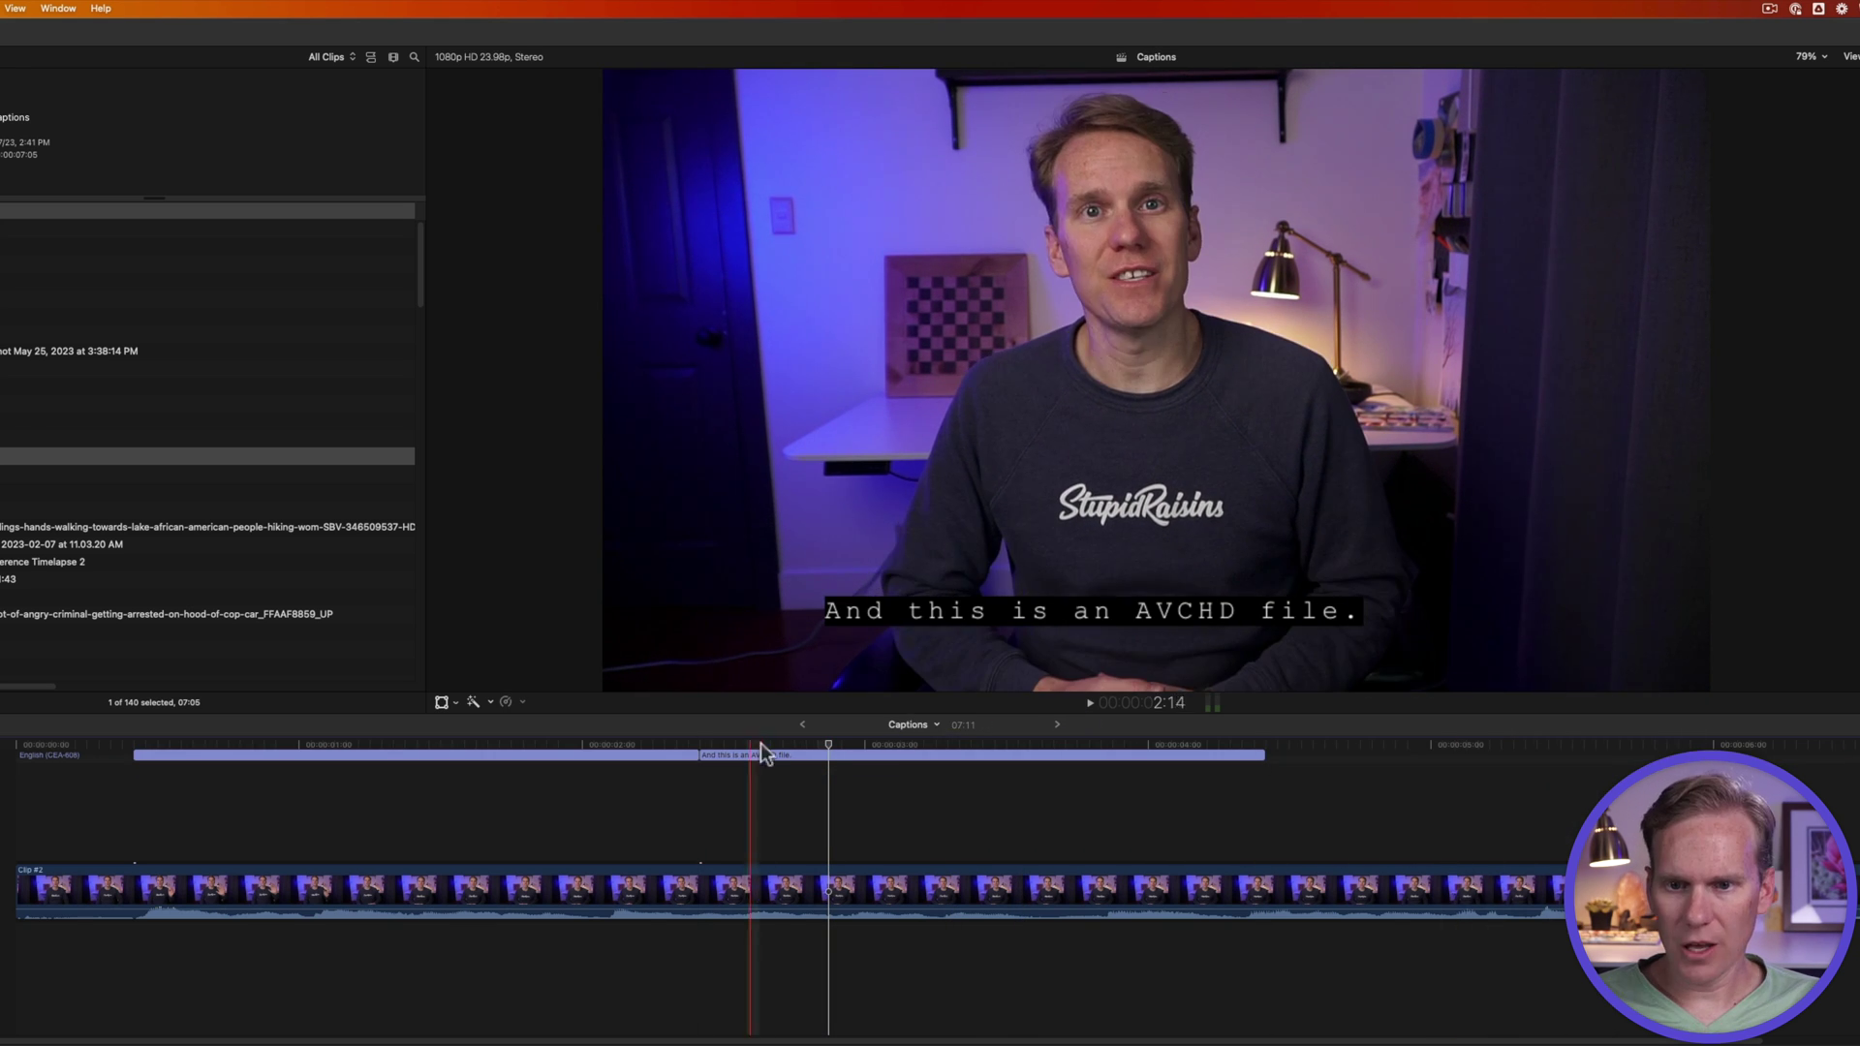
- Change the second caption's text to "And this here is an AVCHD file."
{"action": "left_click", "coordinate": [830, 757]}
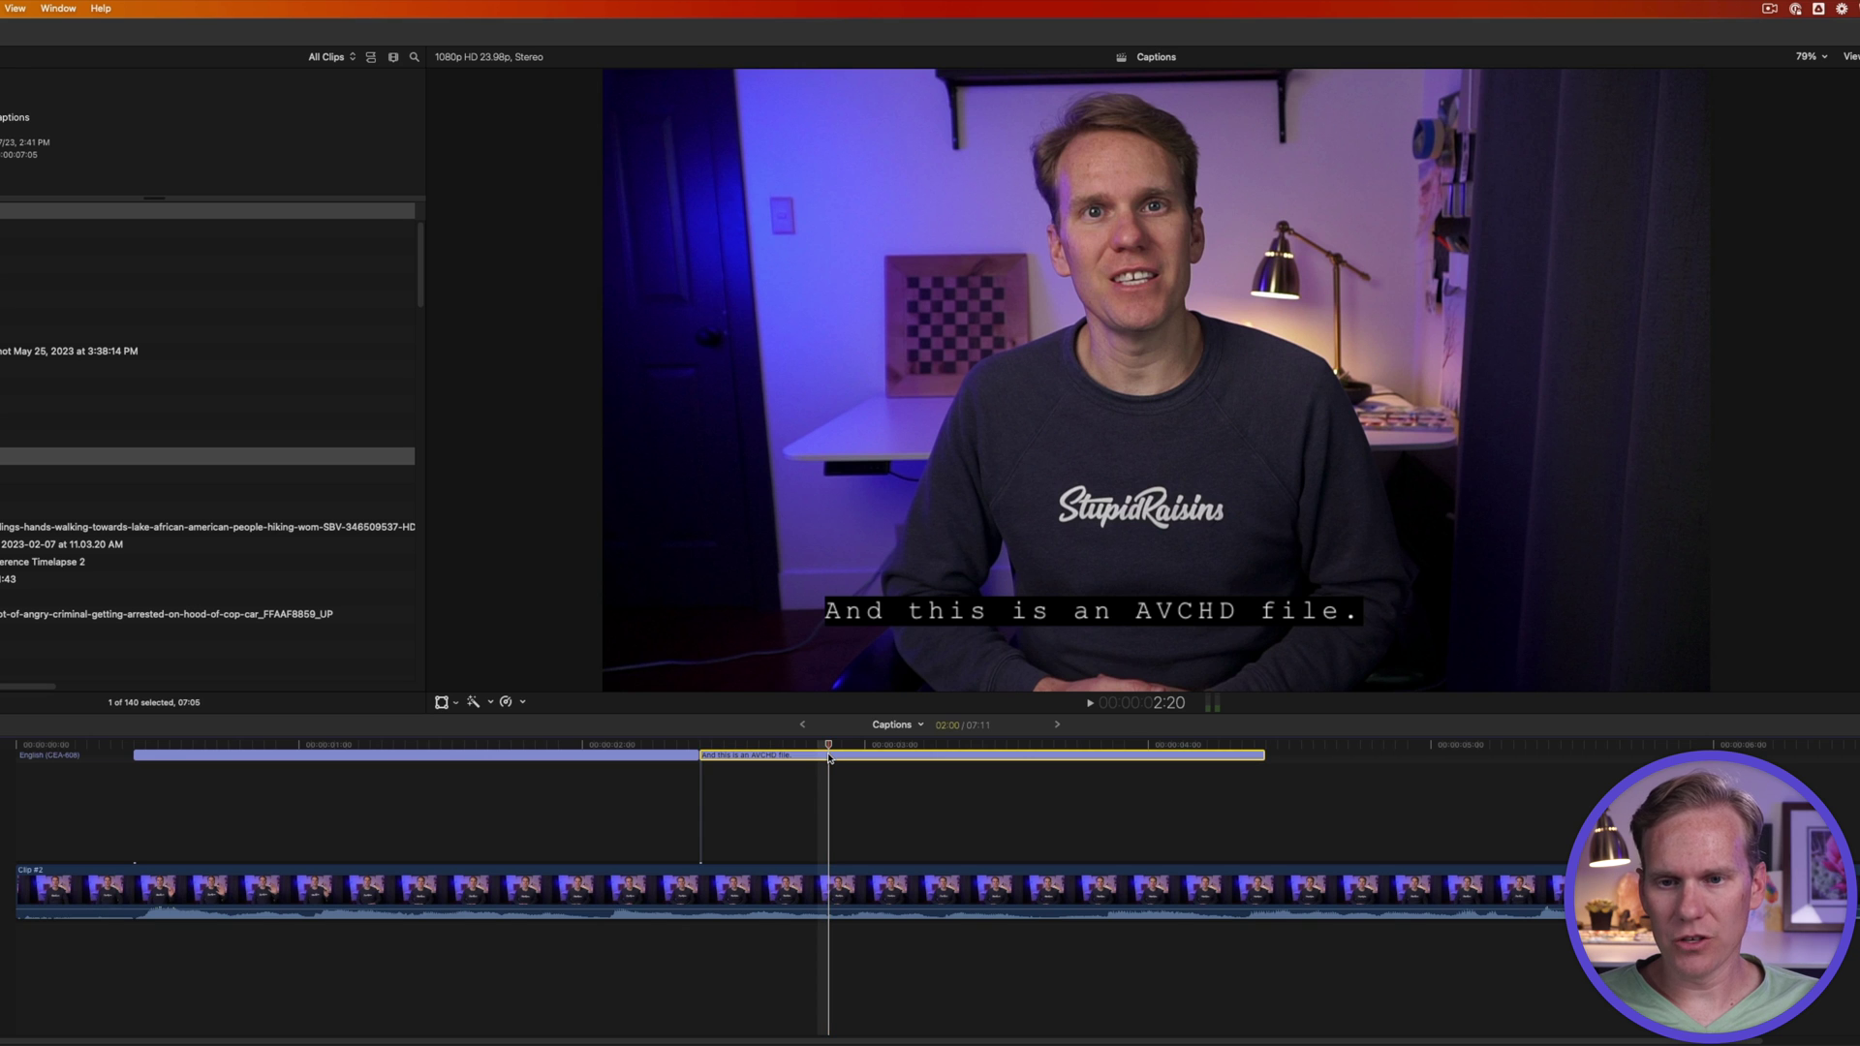
{"action": "double_click", "coordinate": [829, 757]}
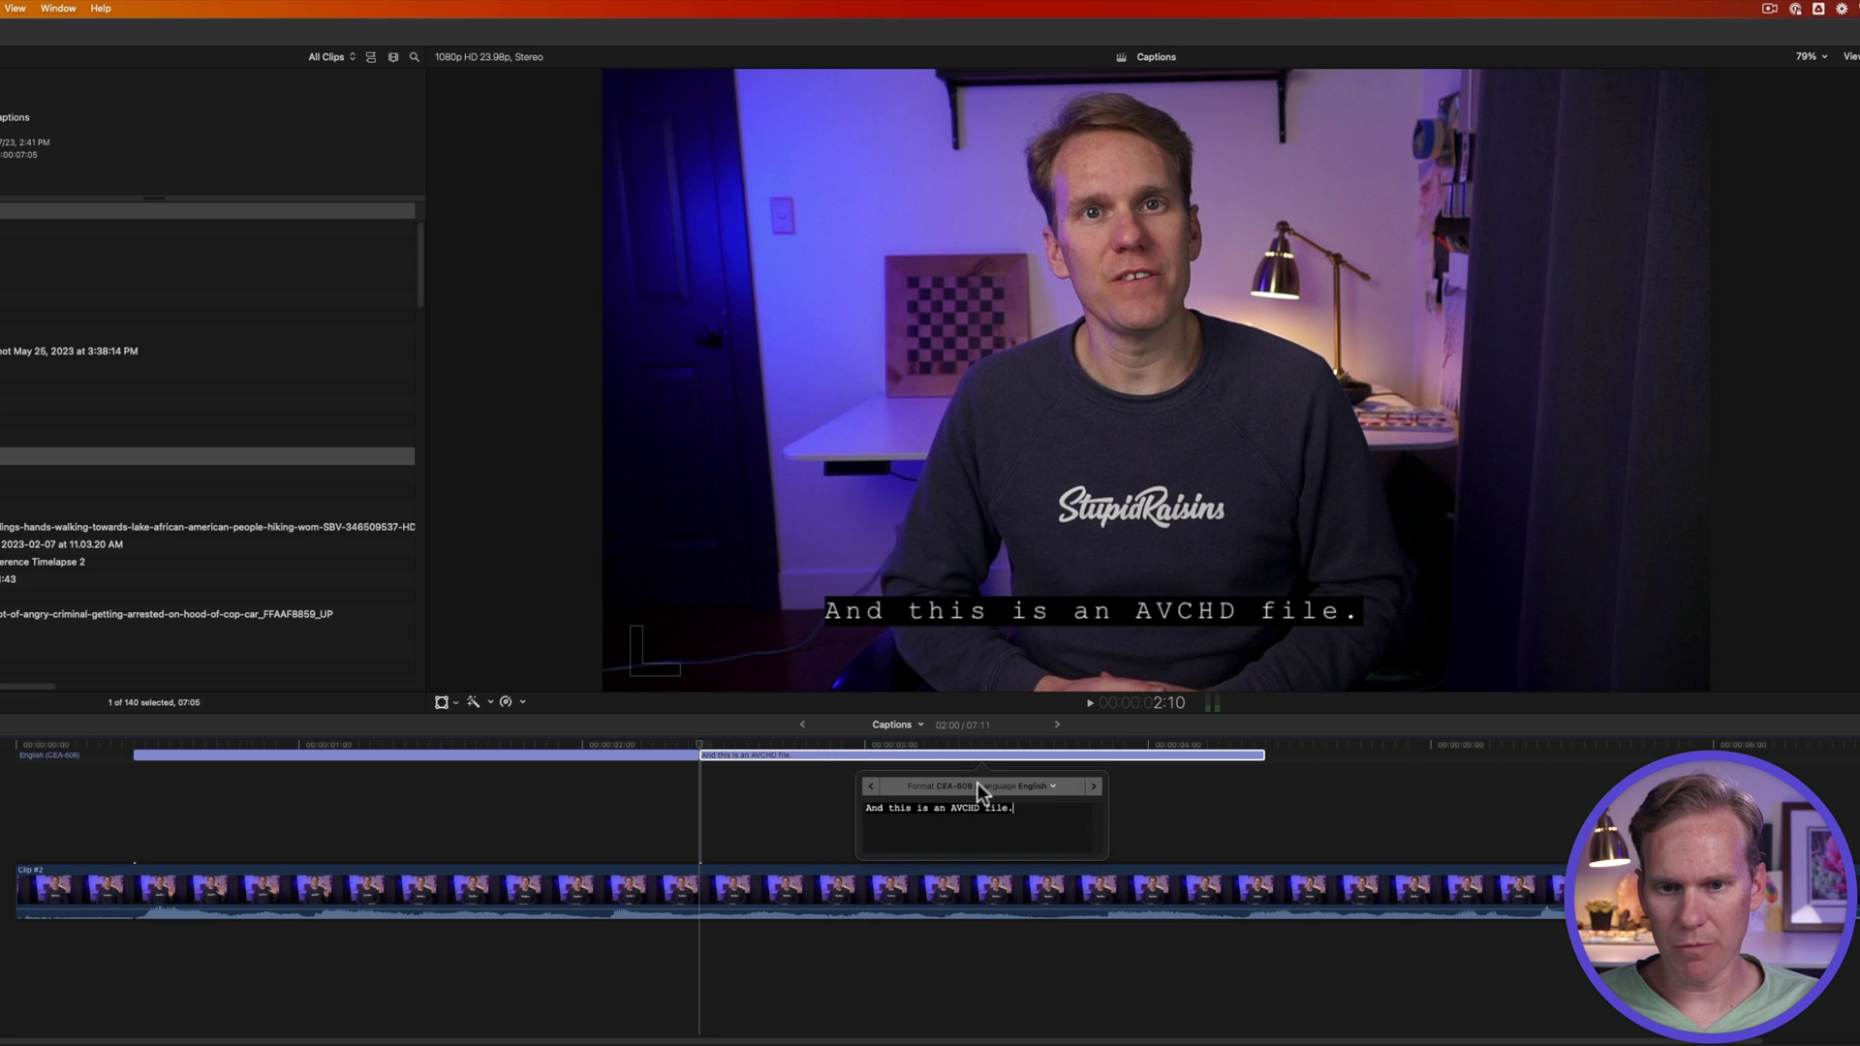
{"action": "left_click", "coordinate": [912, 807]}
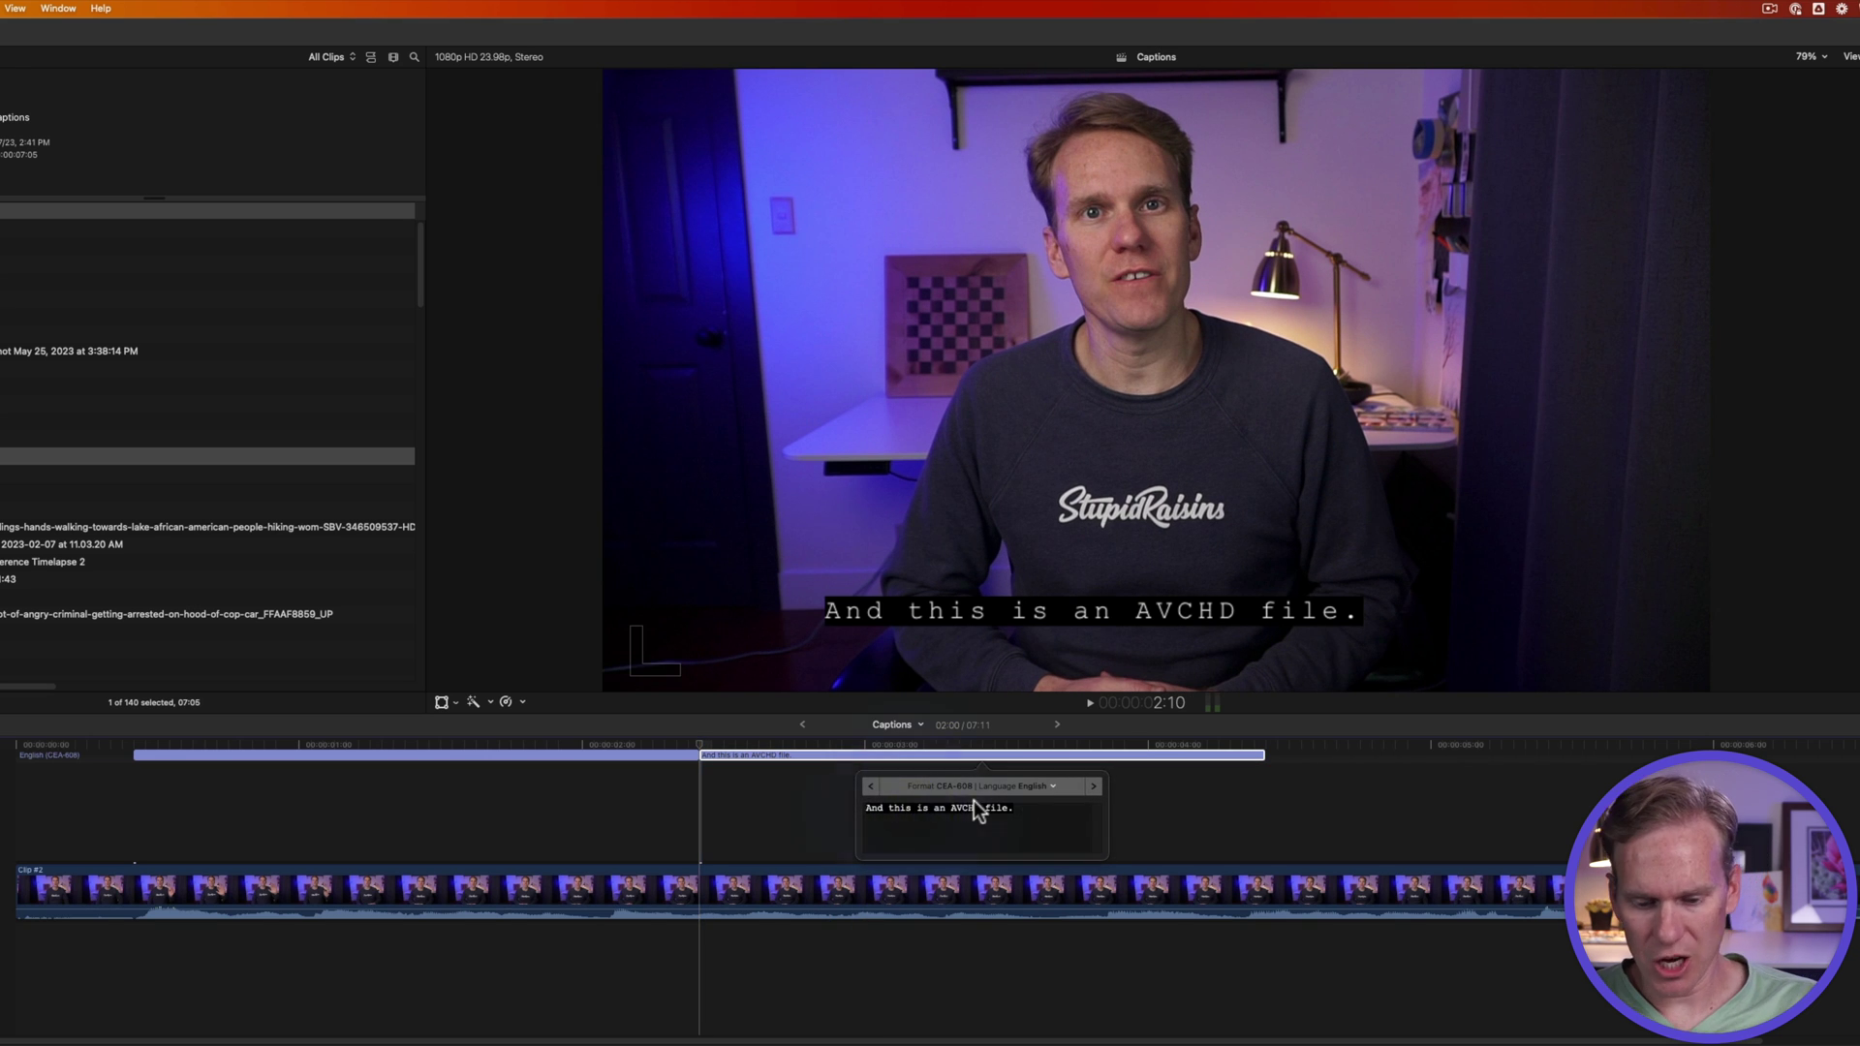
{"action": "type", "text": "here"}
{"action": "left_click", "coordinate": [905, 760]}
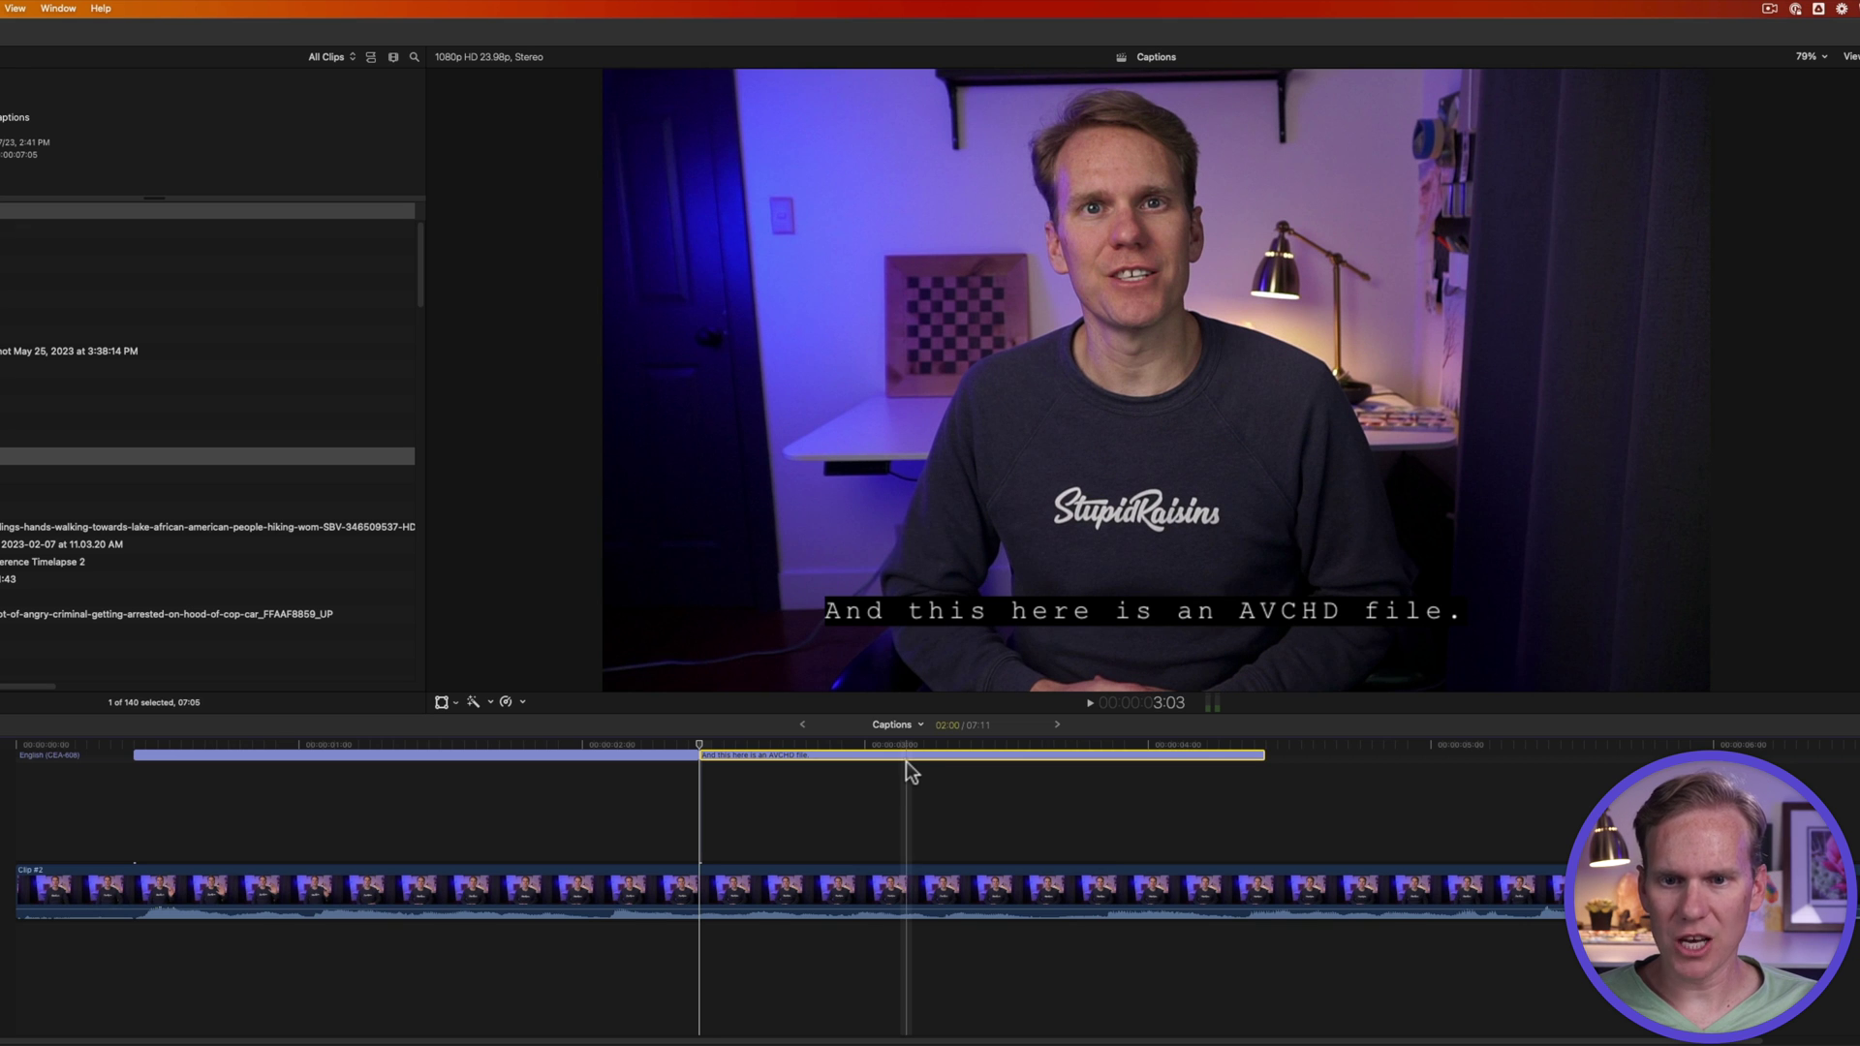
{"action": "key", "text": "super+z"}
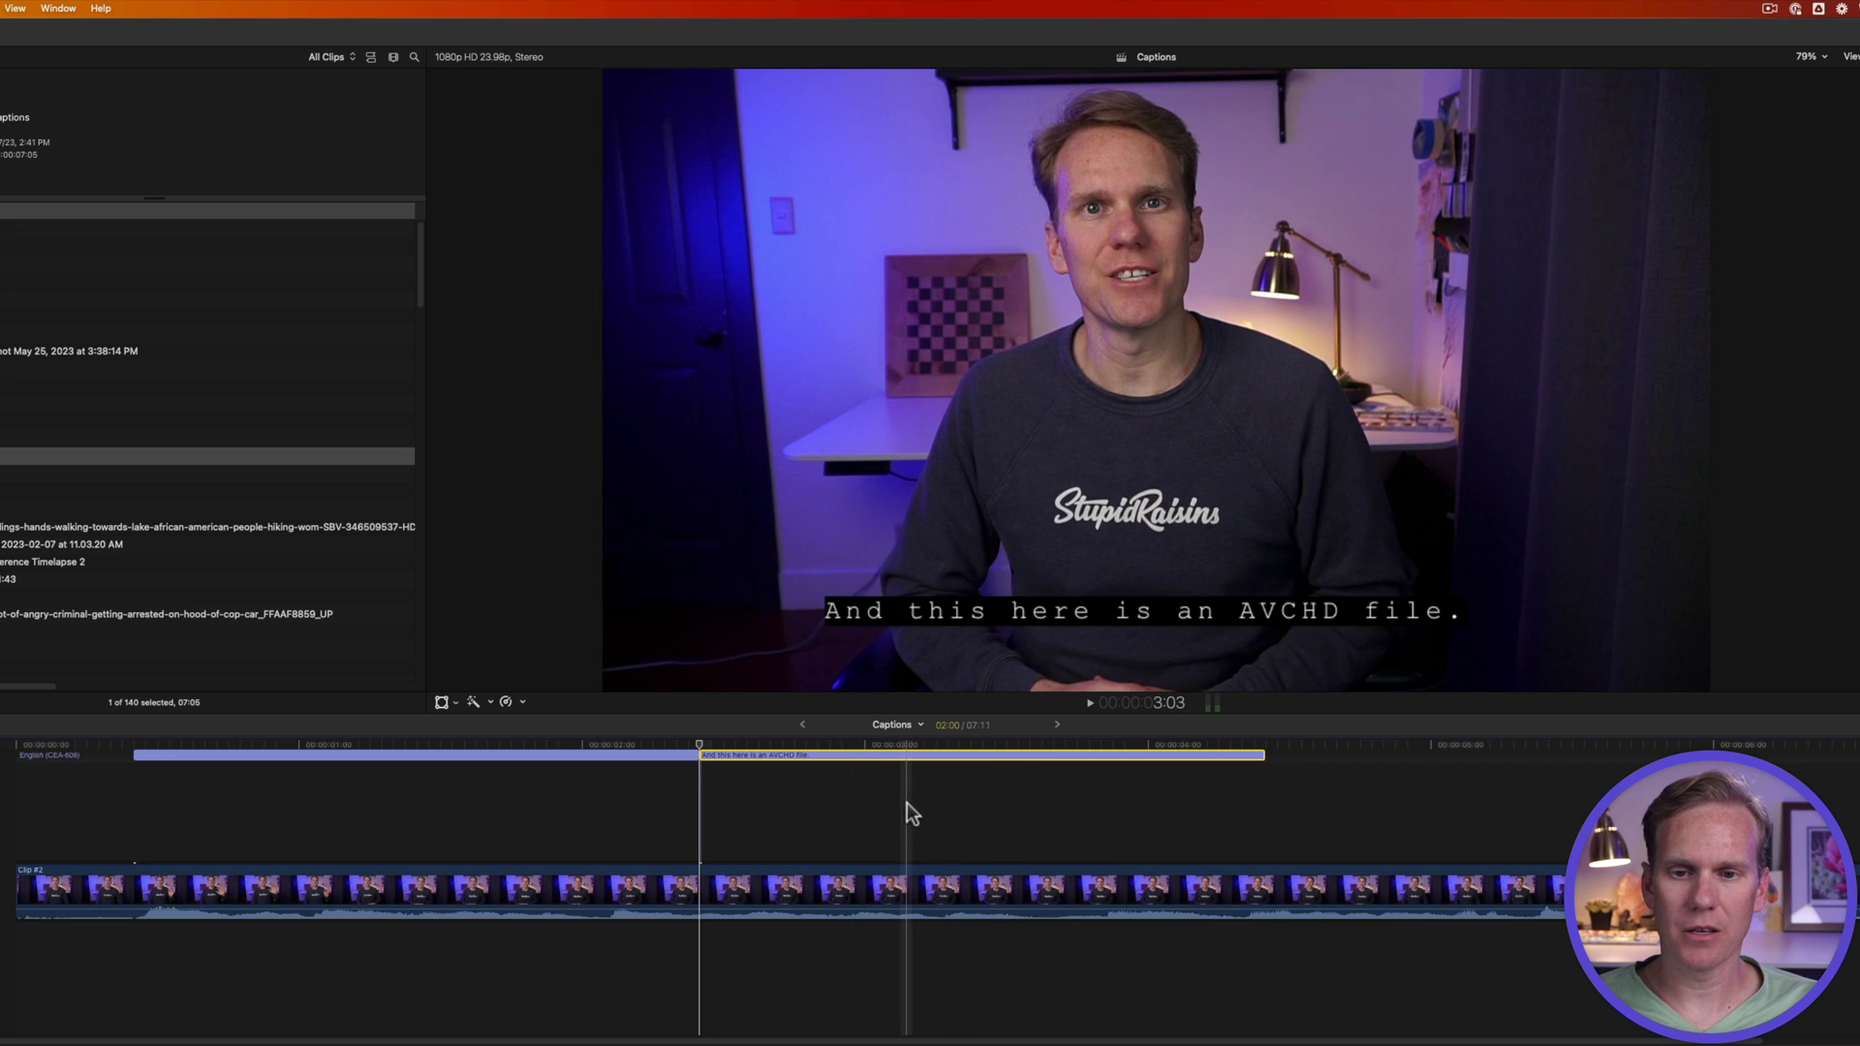
- Reopen the second caption's text editor and step to the previous caption and on to the next one
{"action": "key", "text": "ctrl+shift+c"}
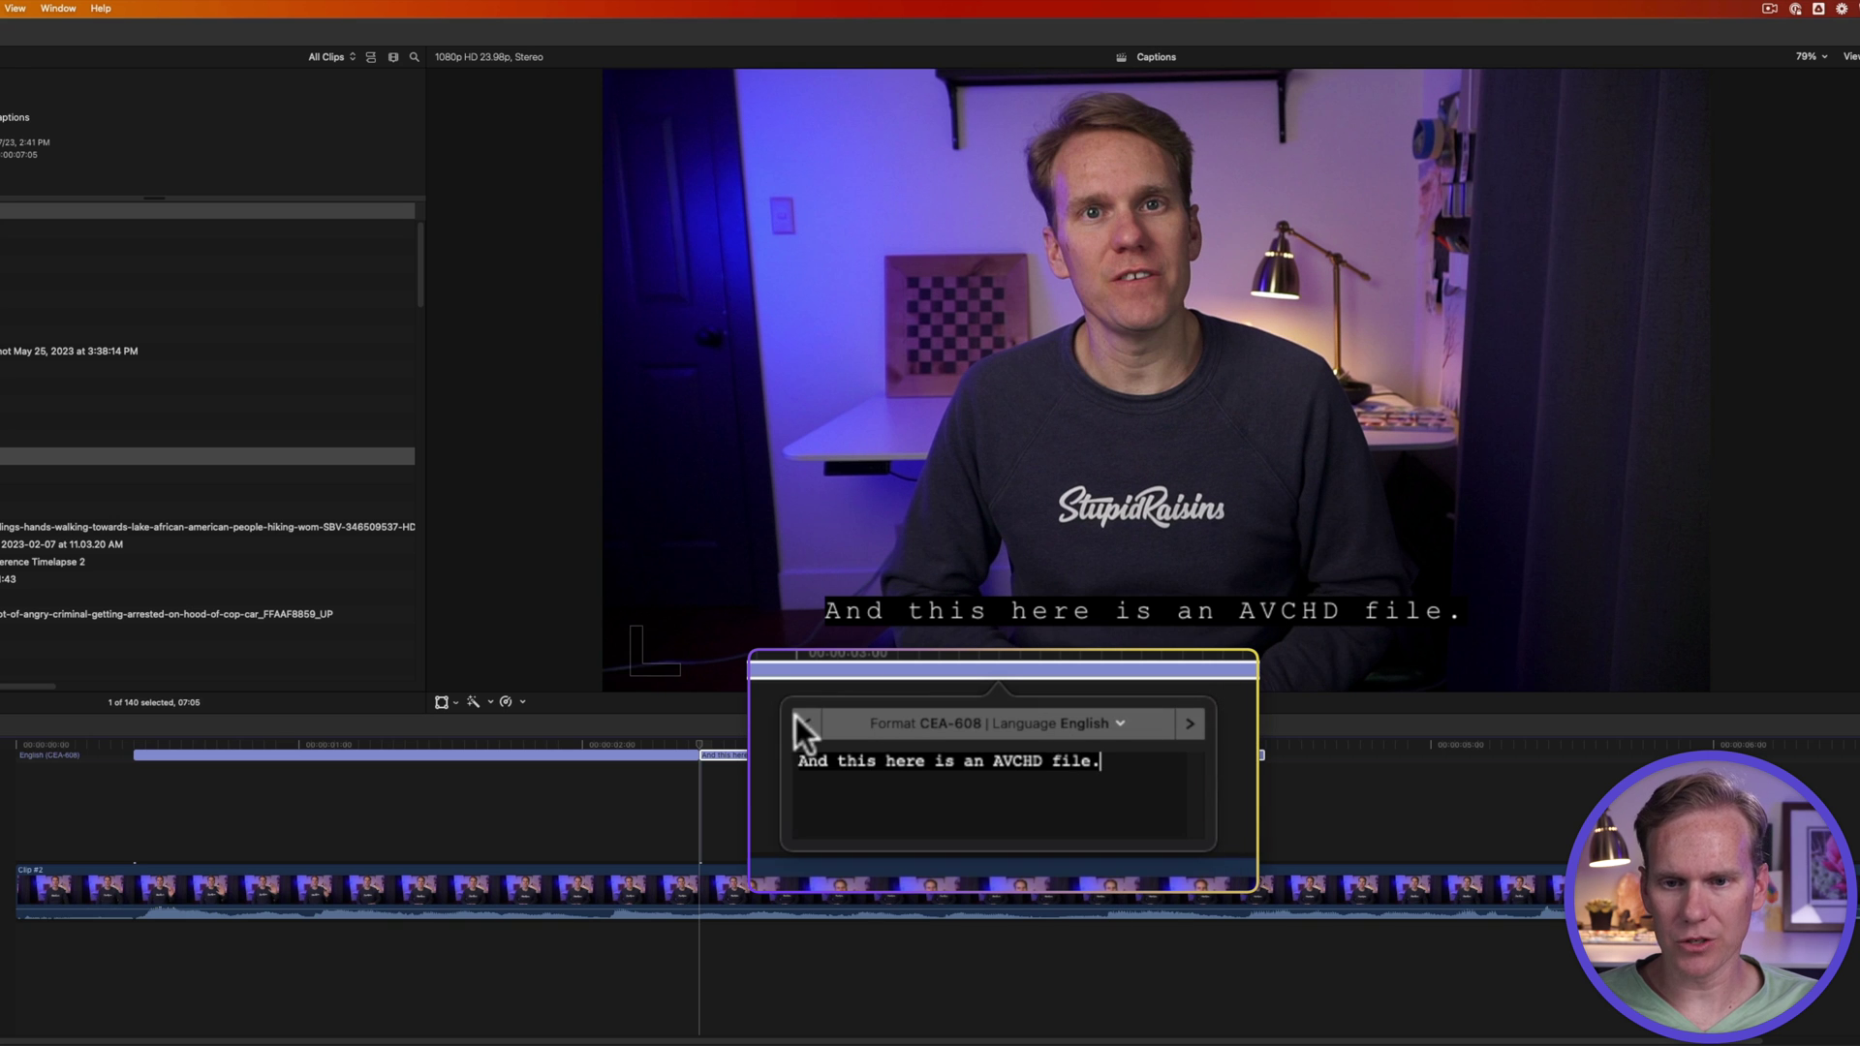
{"action": "left_click", "coordinate": [804, 718]}
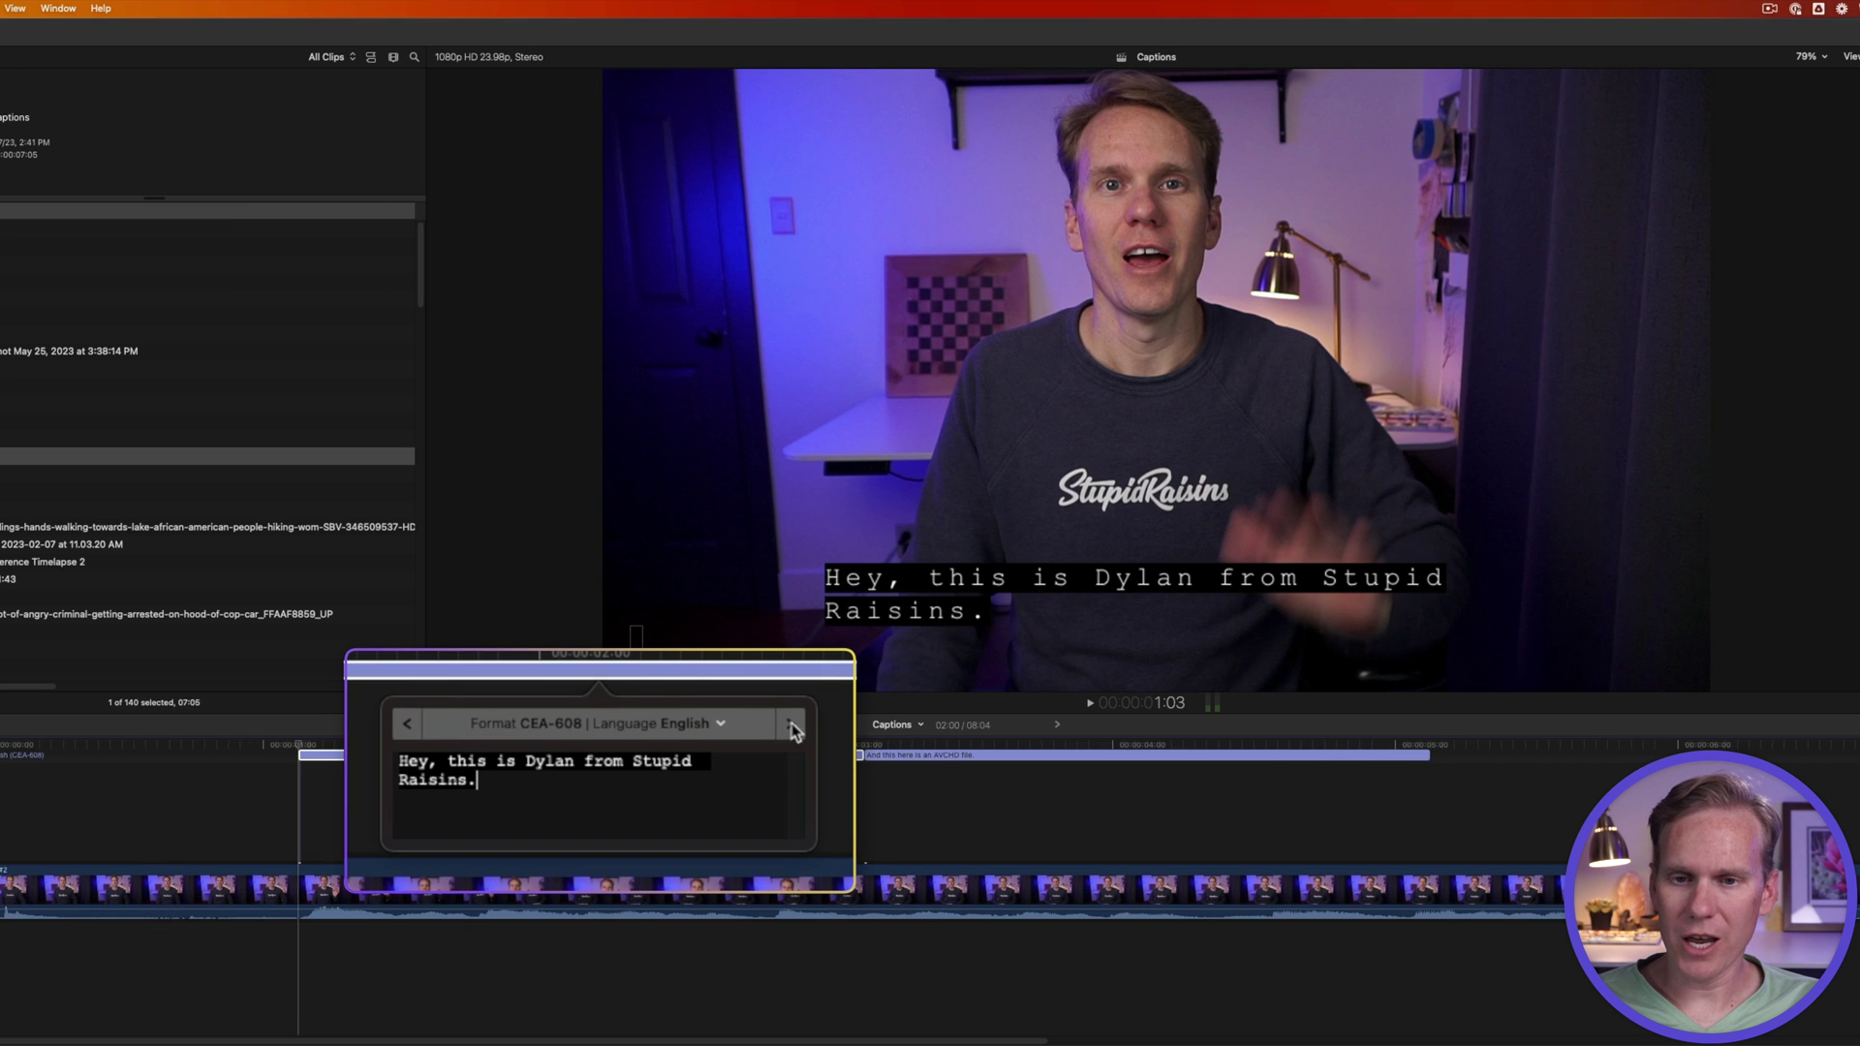
{"action": "left_click", "coordinate": [791, 722]}
{"action": "left_click", "coordinate": [476, 795]}
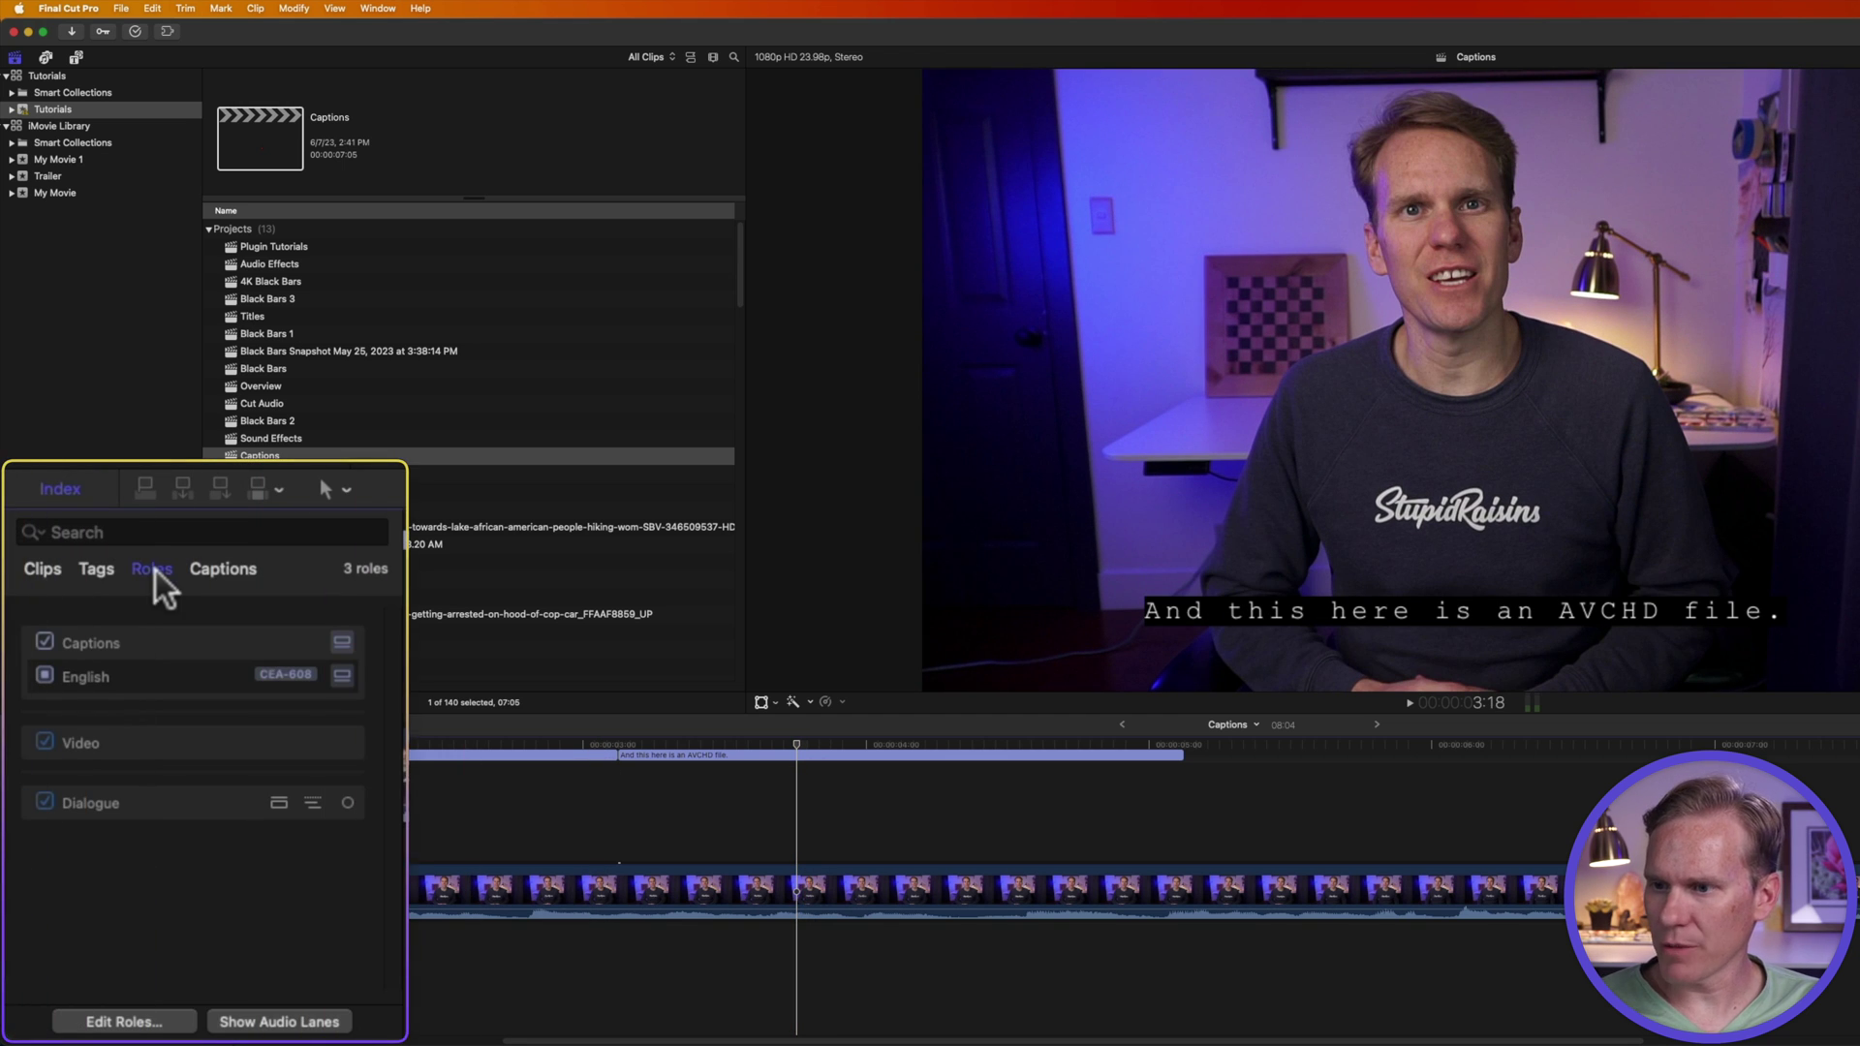
- Toggle the visibility of the Captions role in the timeline index
{"action": "left_click", "coordinate": [45, 641]}
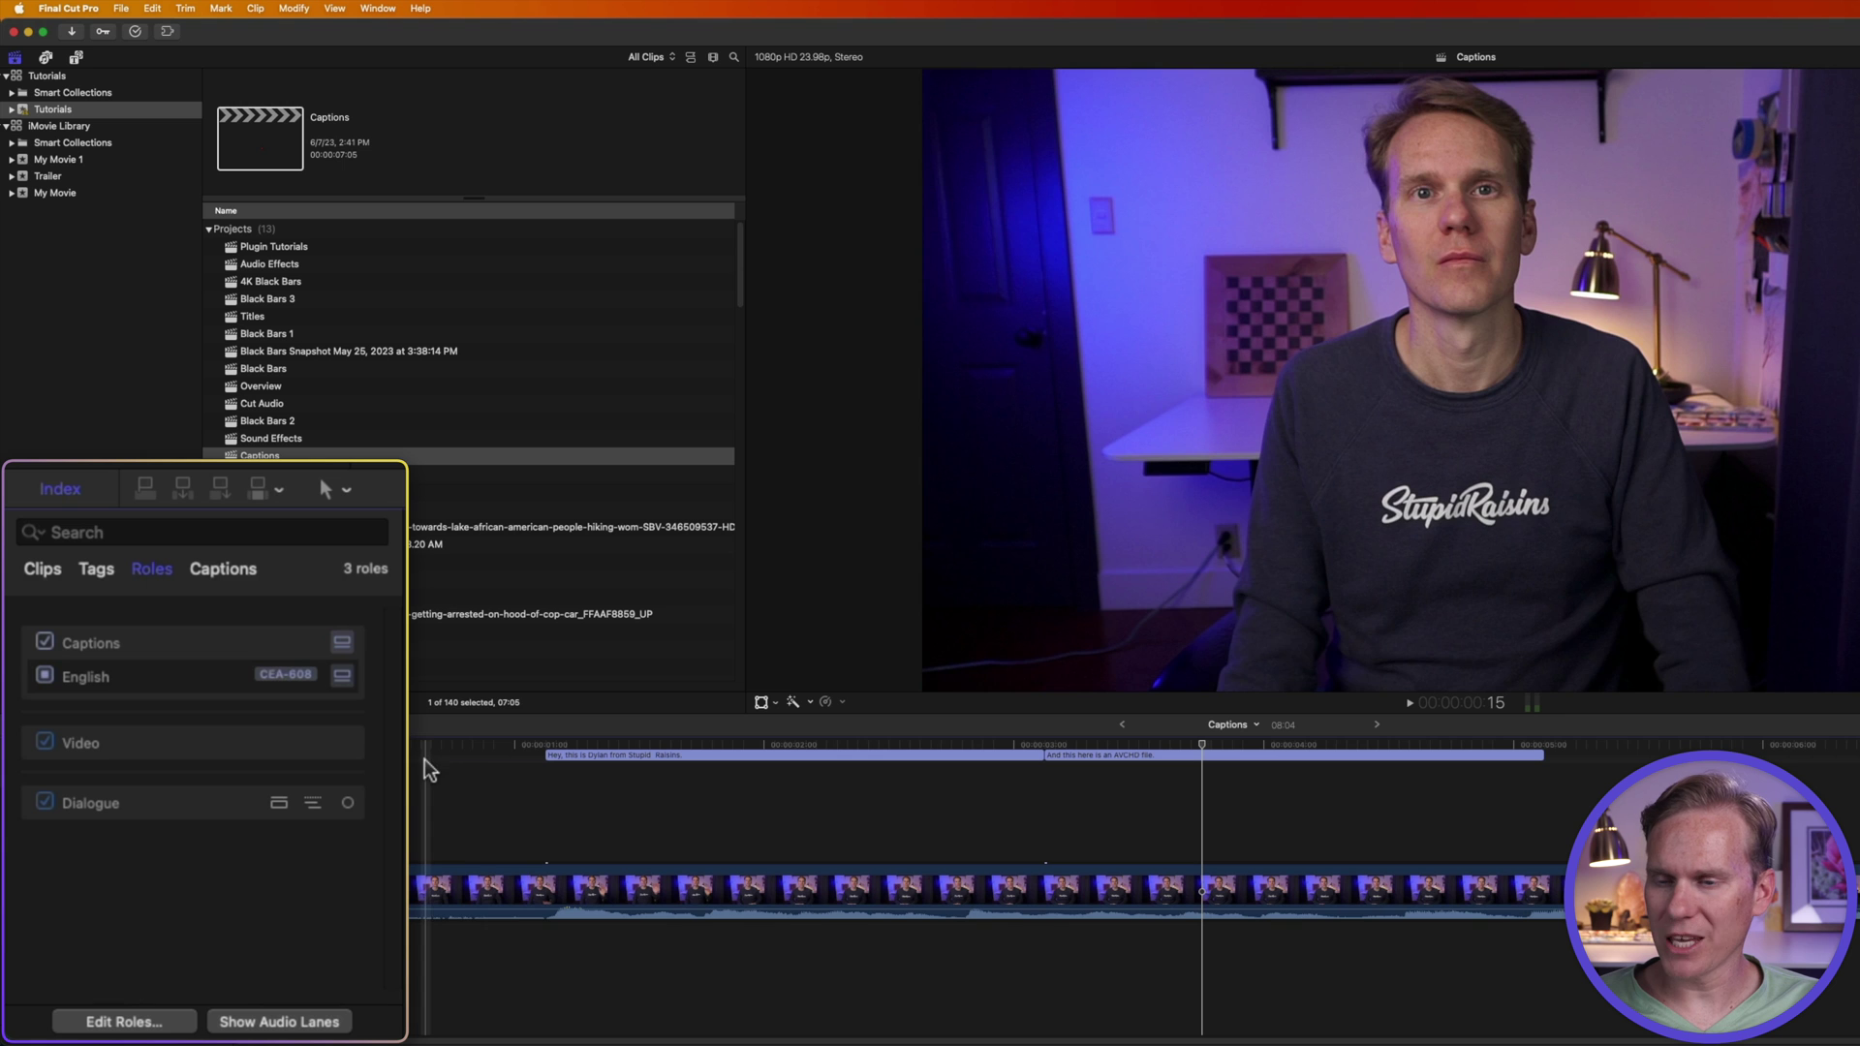
- Hide the Captions lane in the timeline and select the AVCHD caption from the timeline index's caption list
{"action": "left_click", "coordinate": [343, 645]}
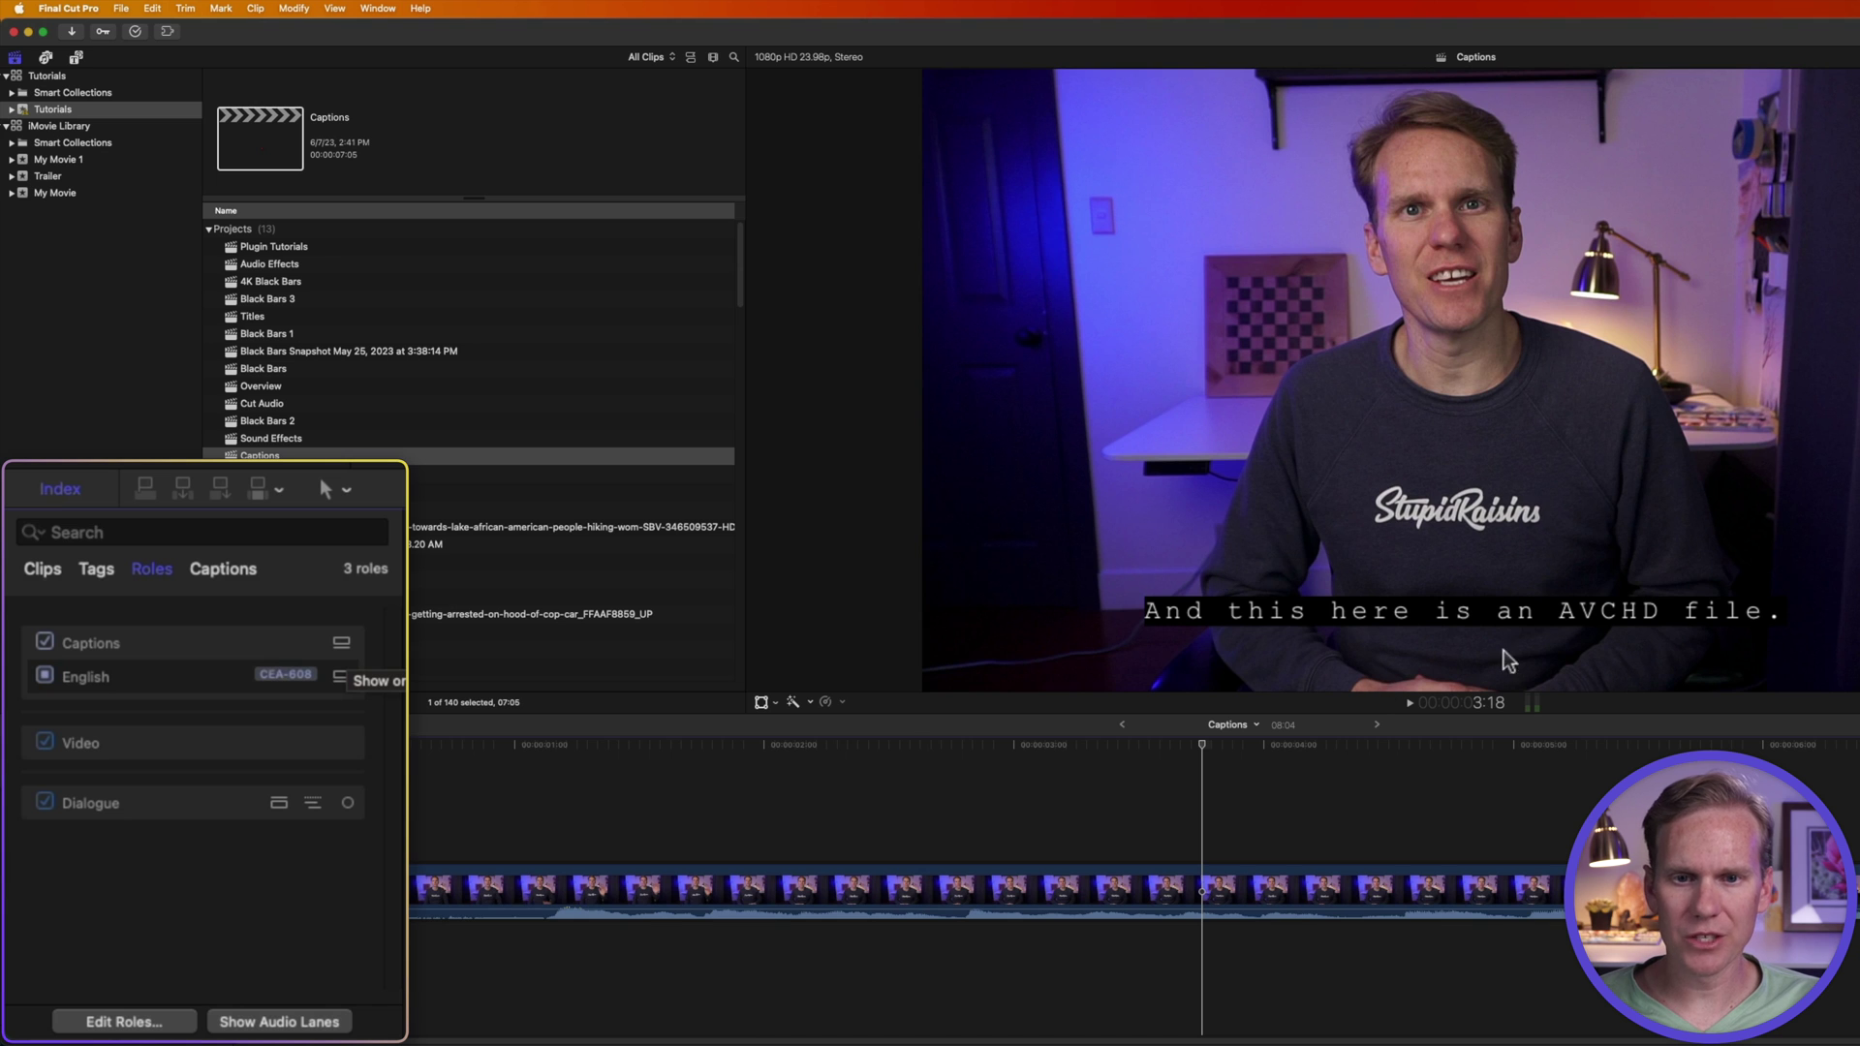
{"action": "left_click", "coordinate": [229, 572]}
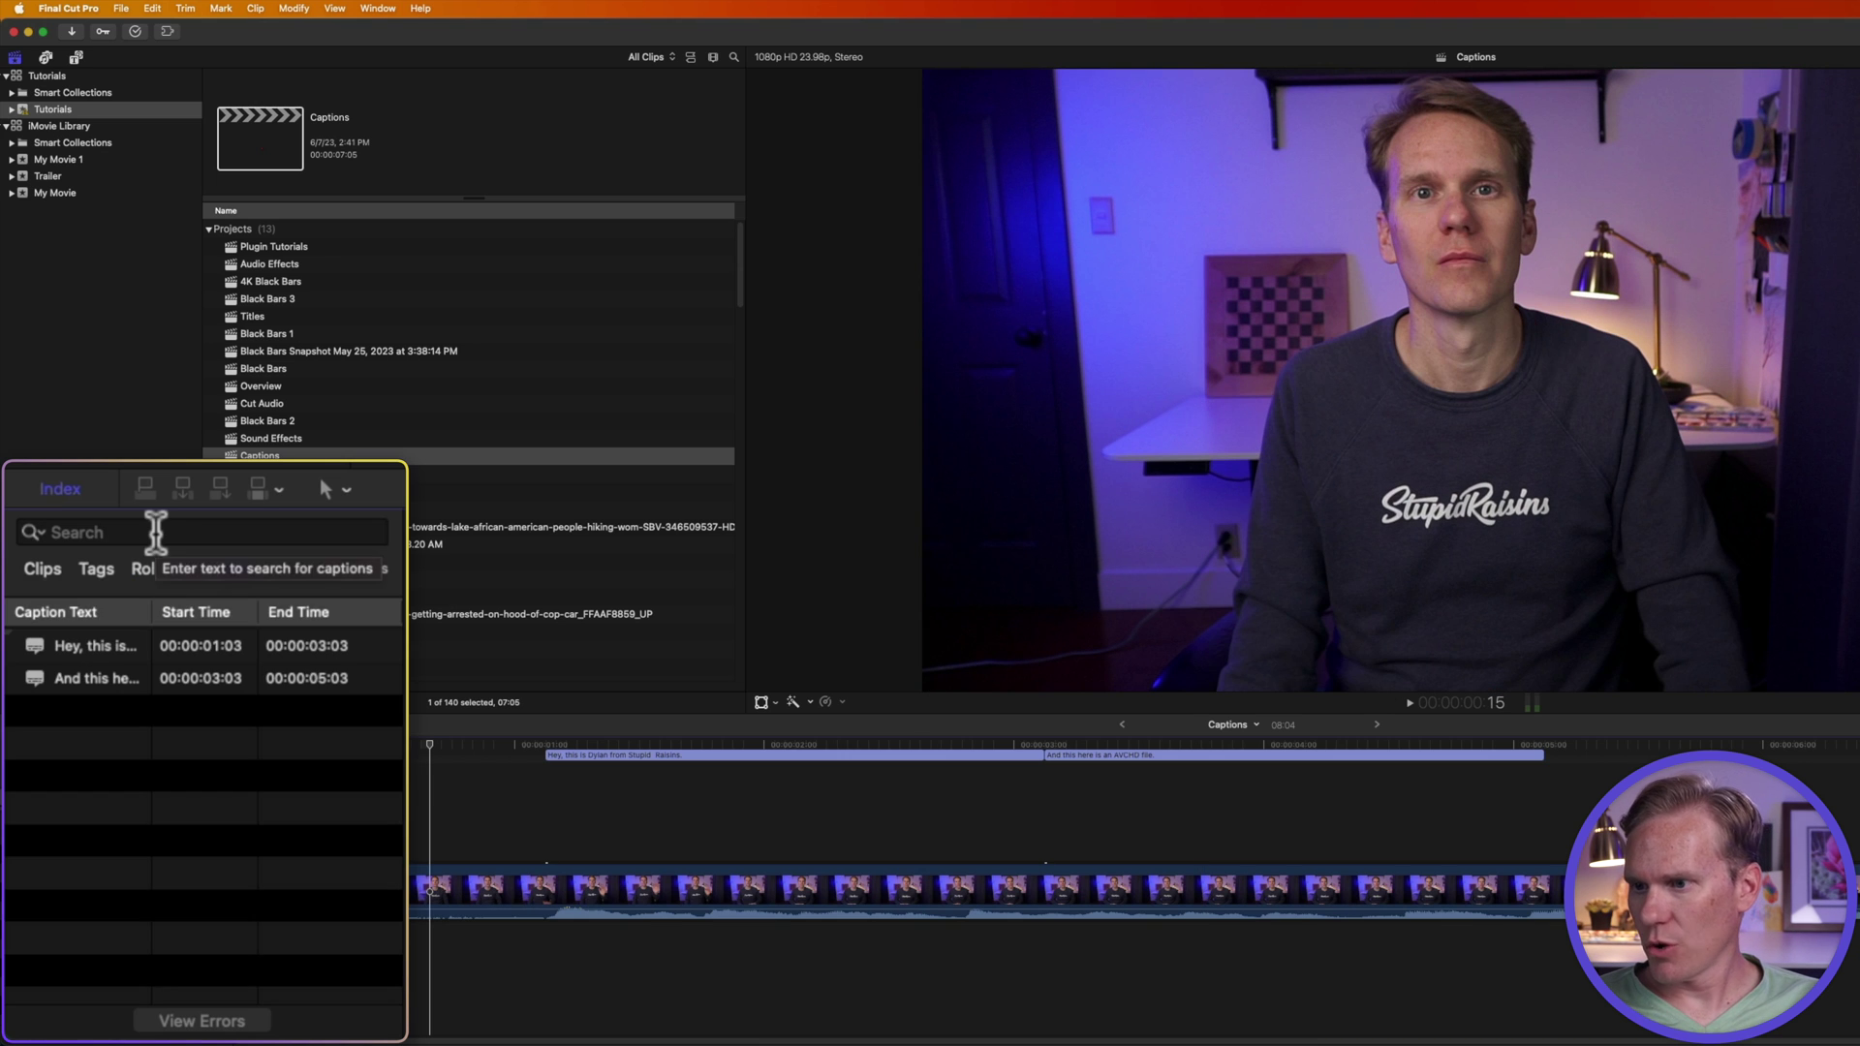
{"action": "left_click", "coordinate": [116, 680]}
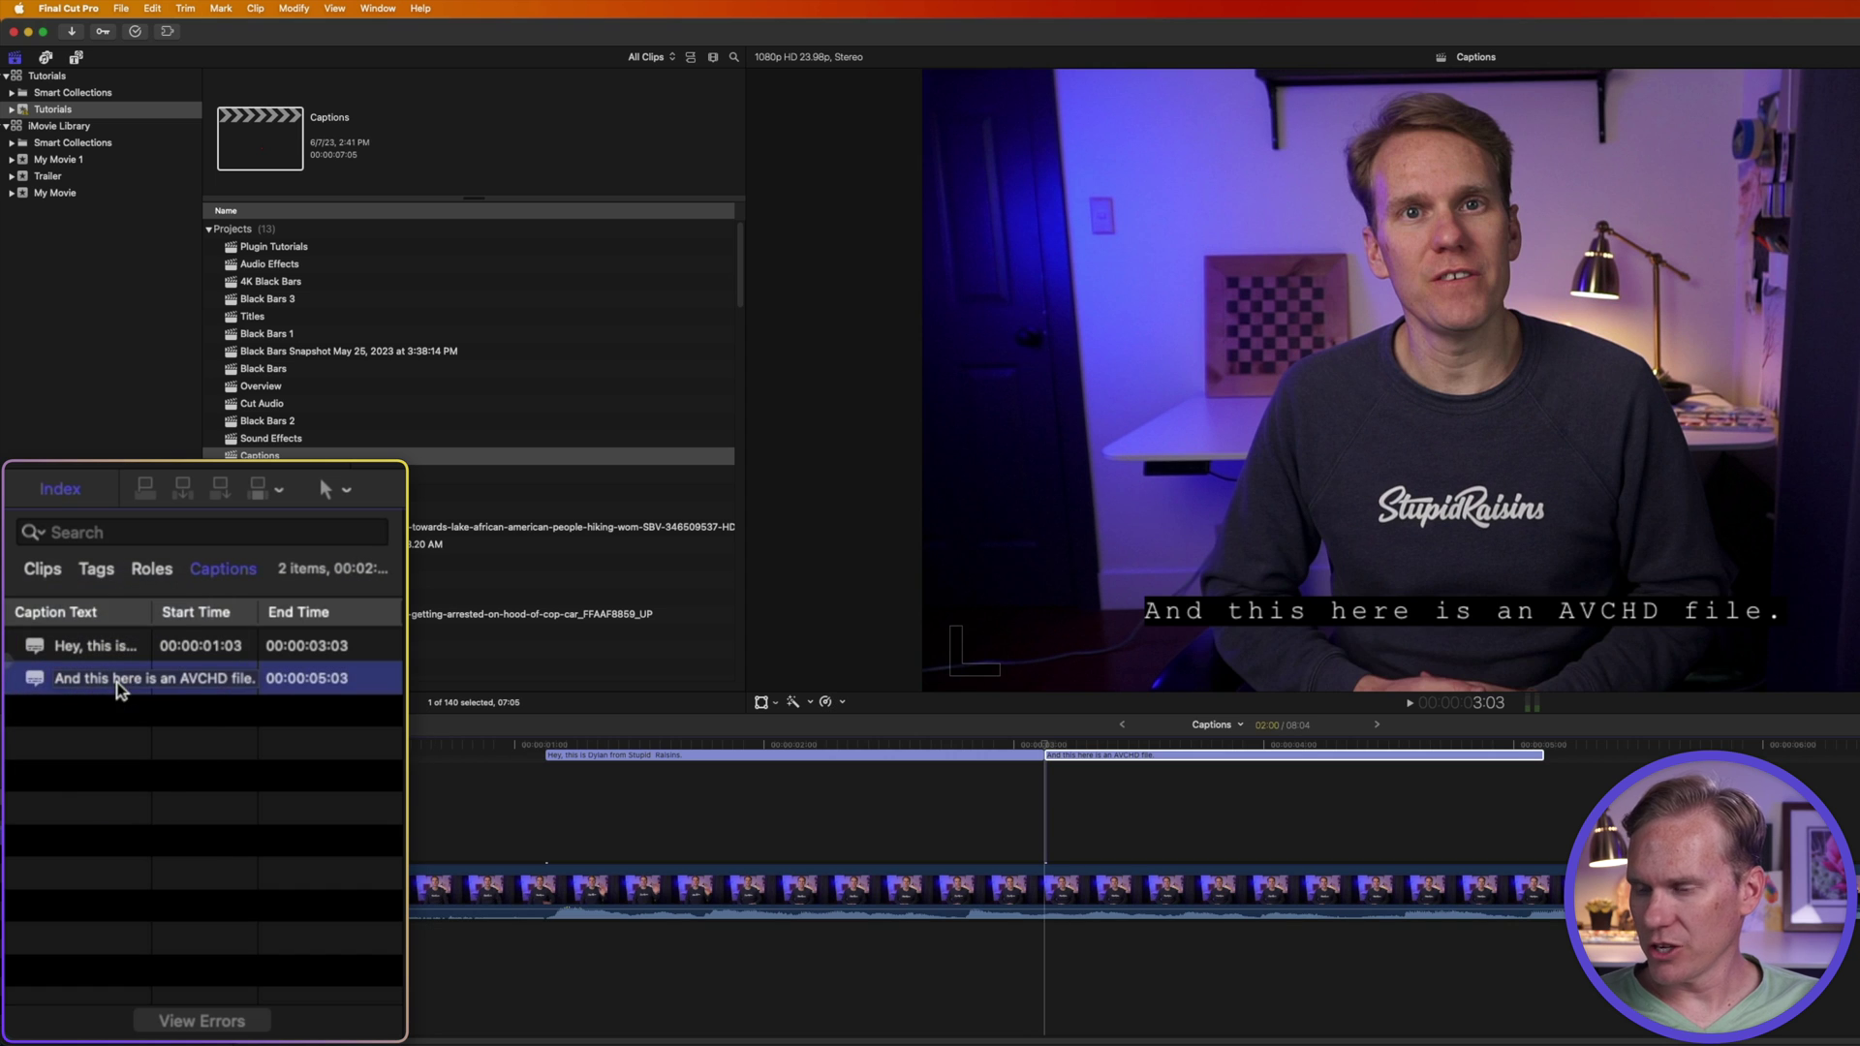
- Search the index's captions for "avchd" and open the matching caption
{"action": "left_click", "coordinate": [271, 535]}
{"action": "type", "text": "av"}
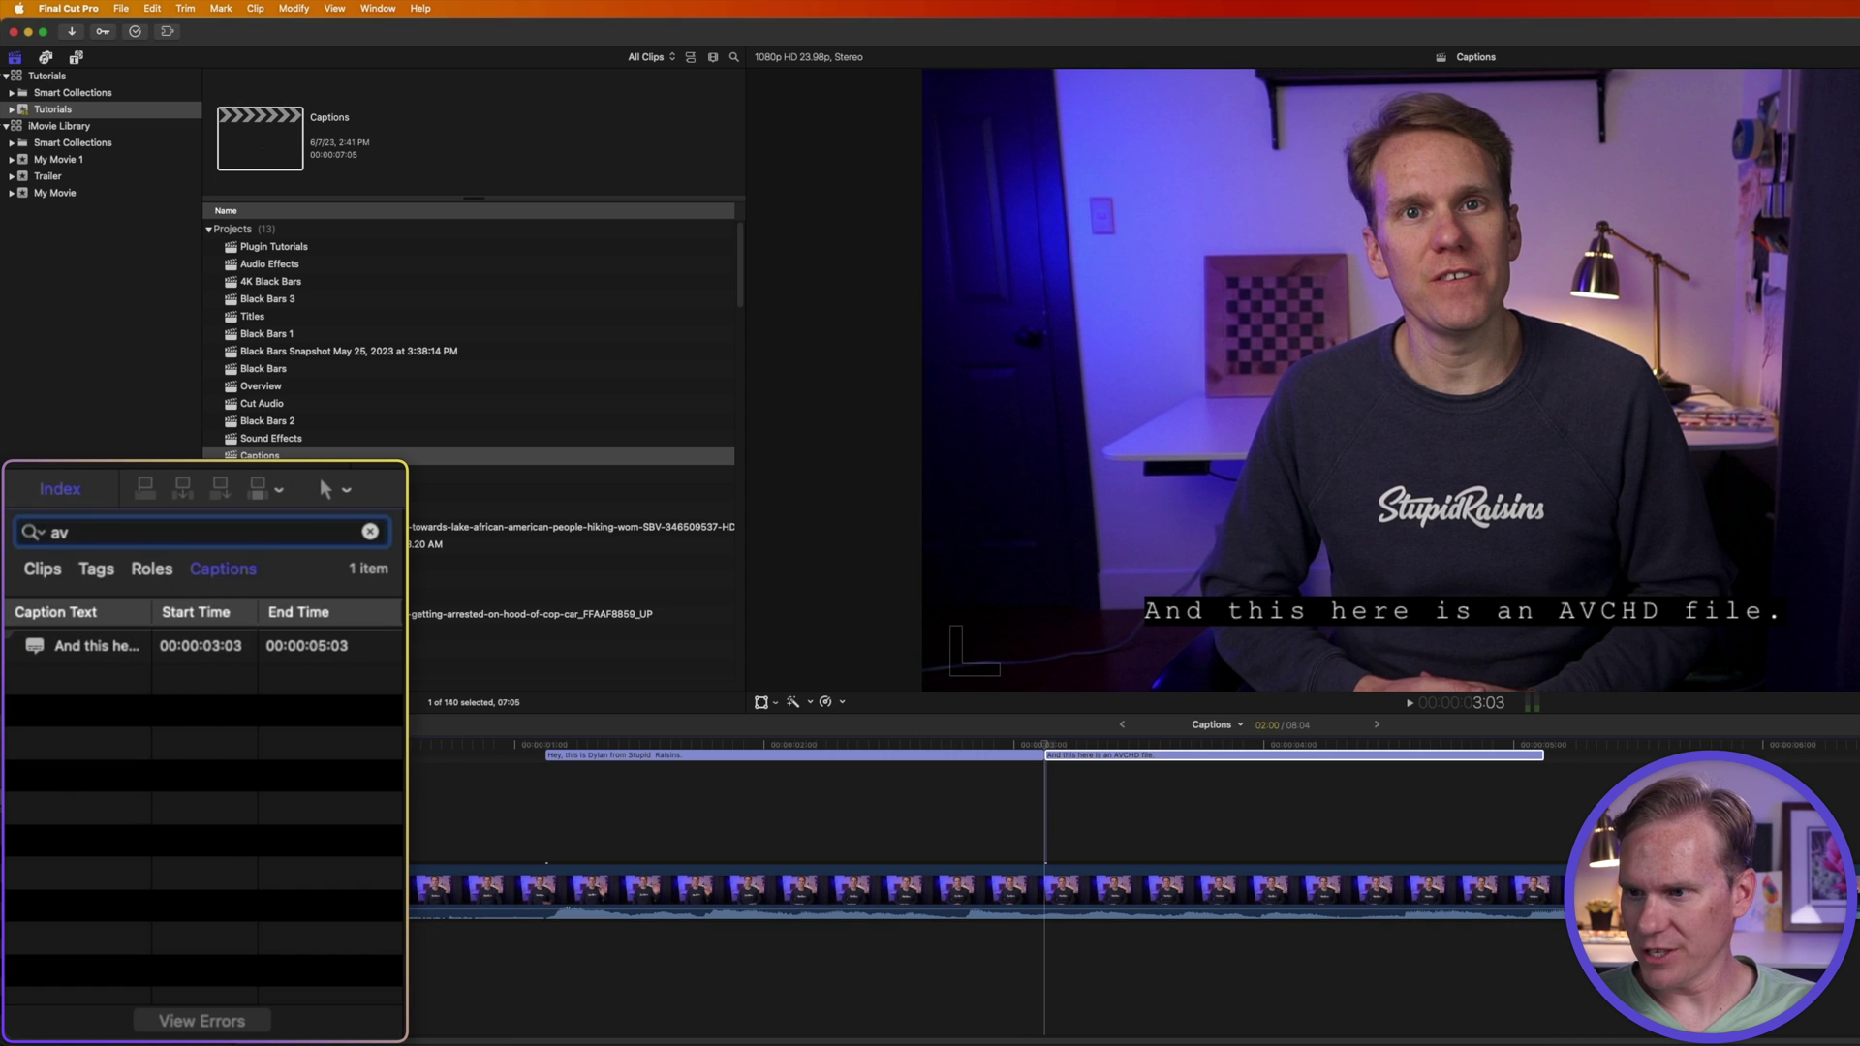
{"action": "type", "text": "chd"}
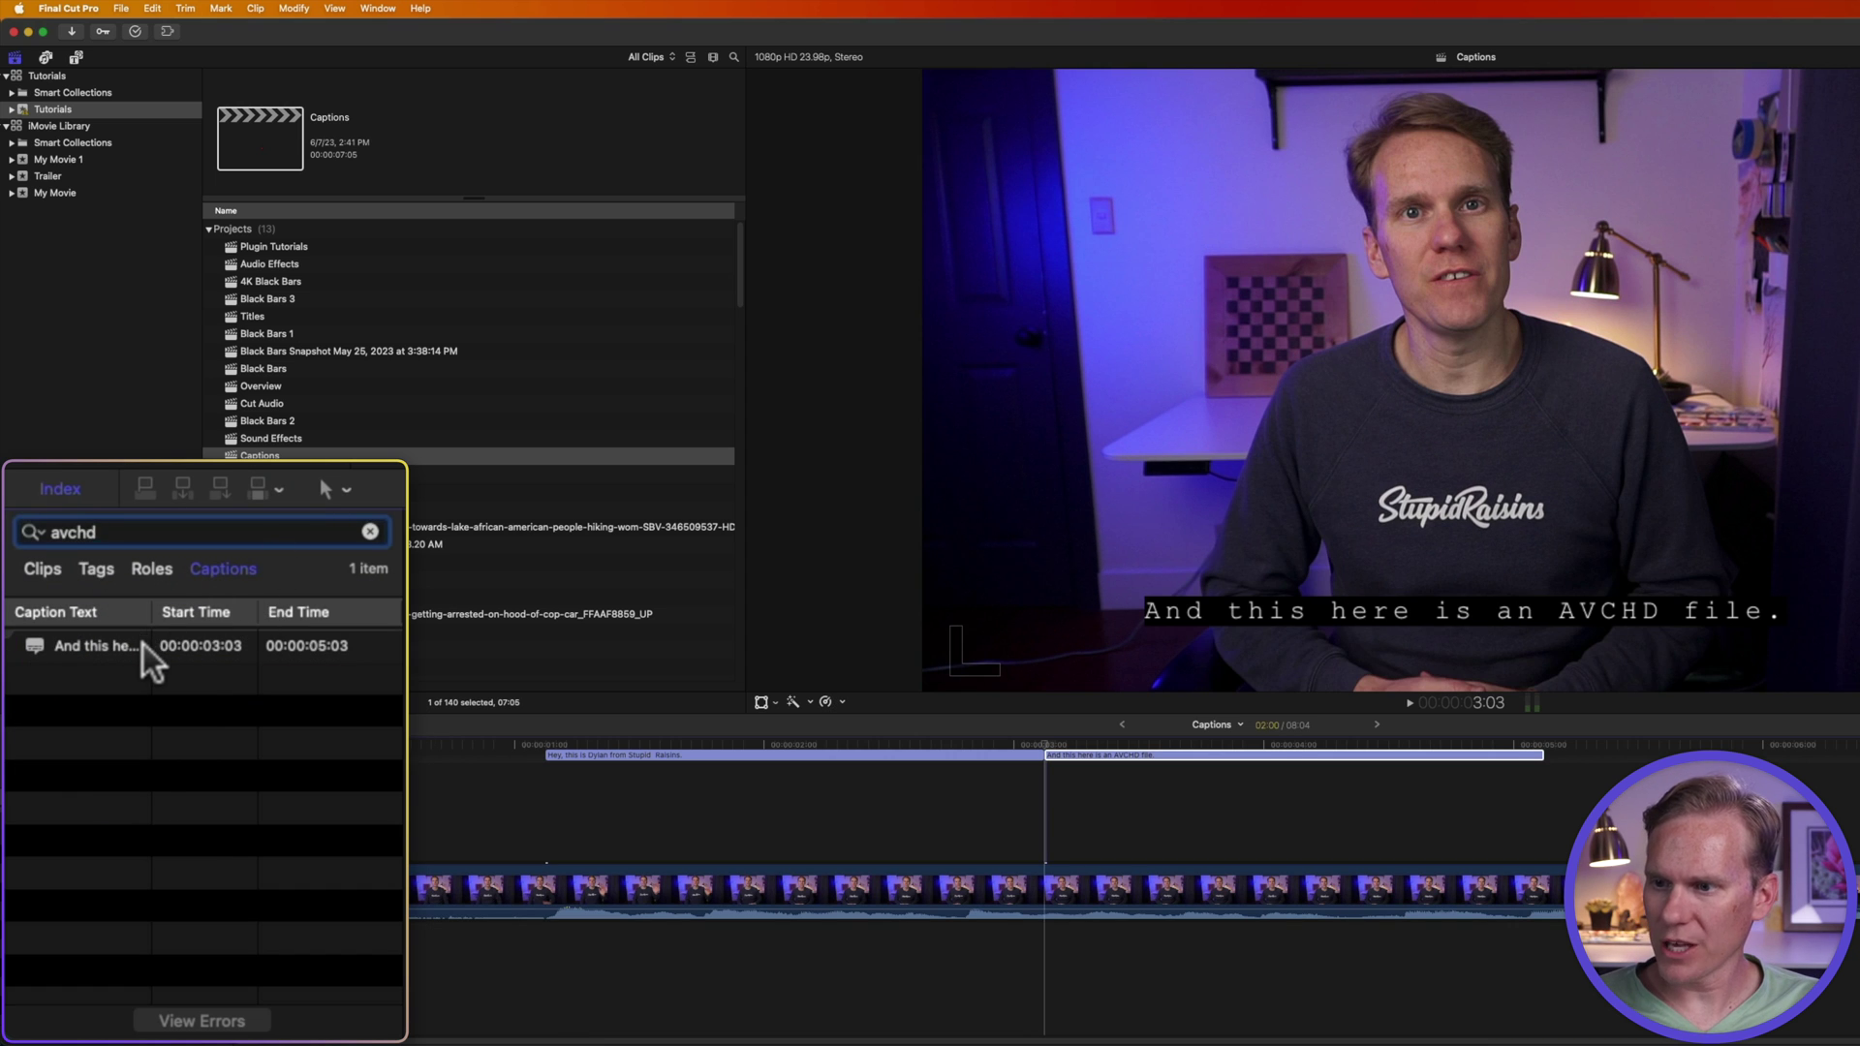
{"action": "left_click", "coordinate": [144, 644]}
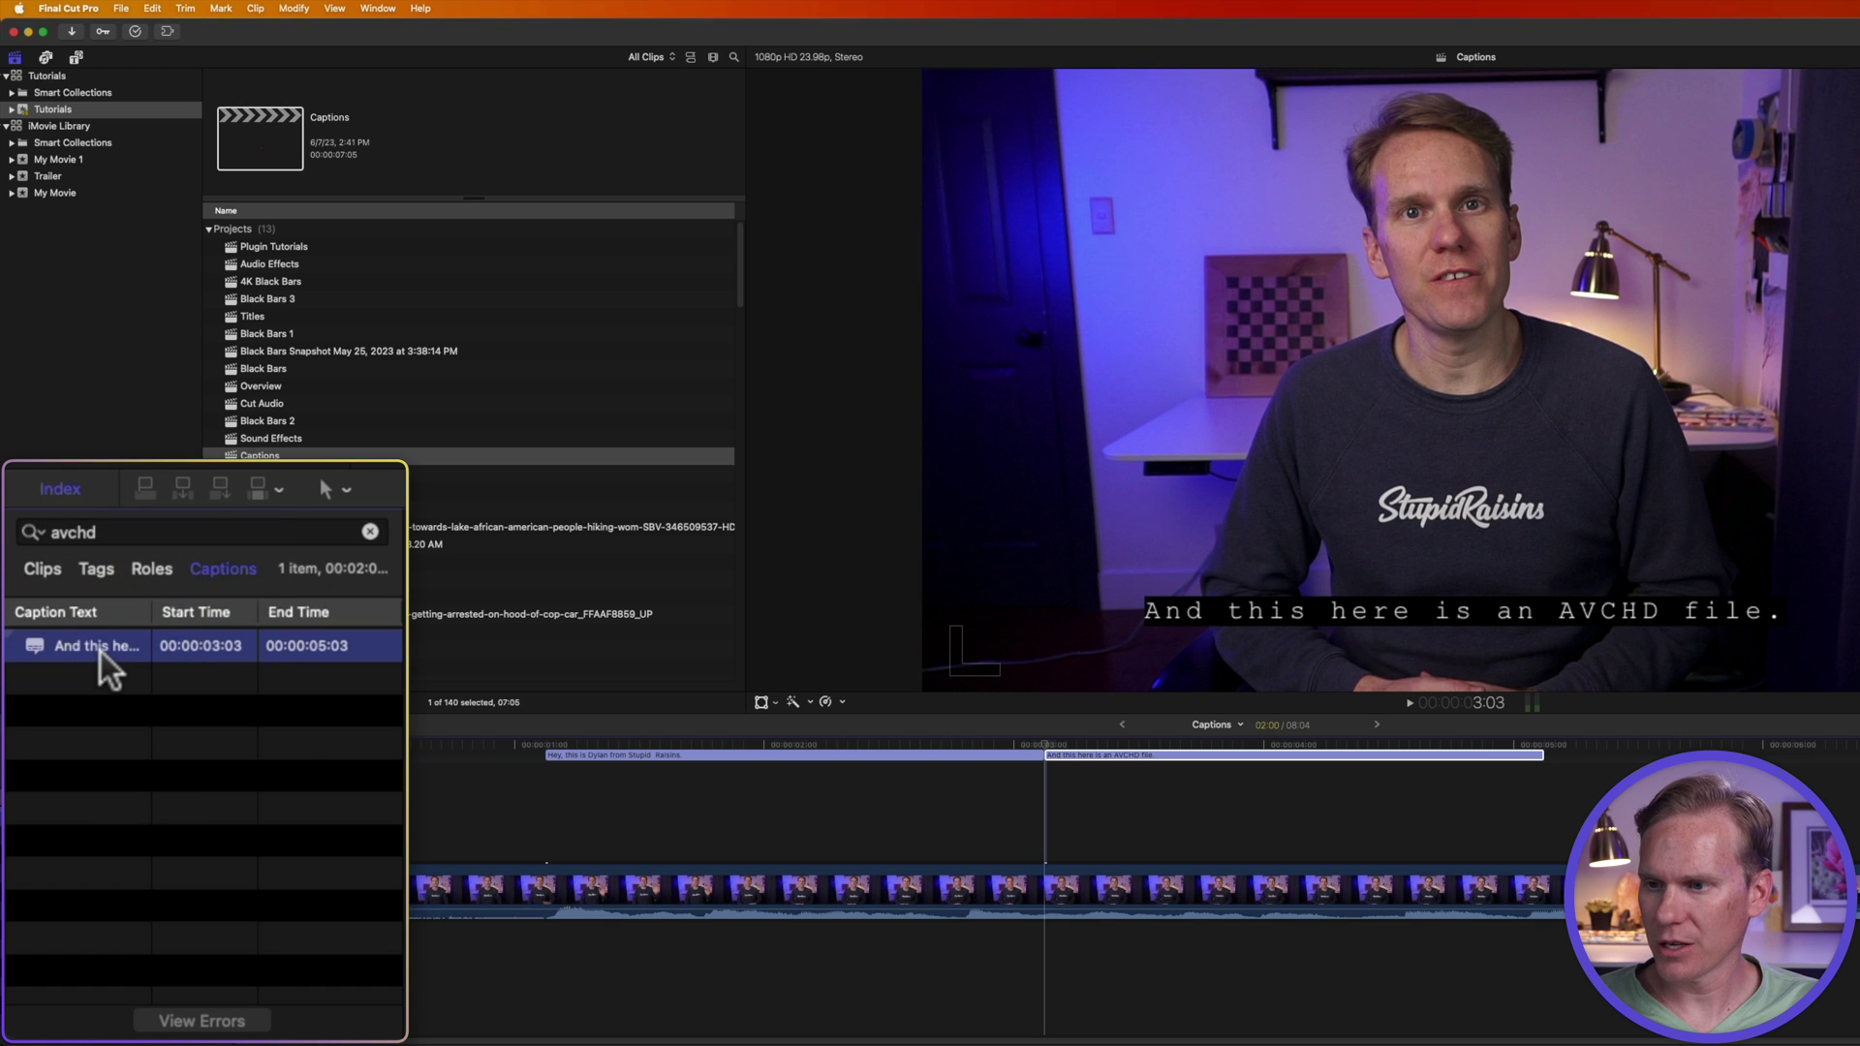
{"action": "double_click", "coordinate": [103, 649]}
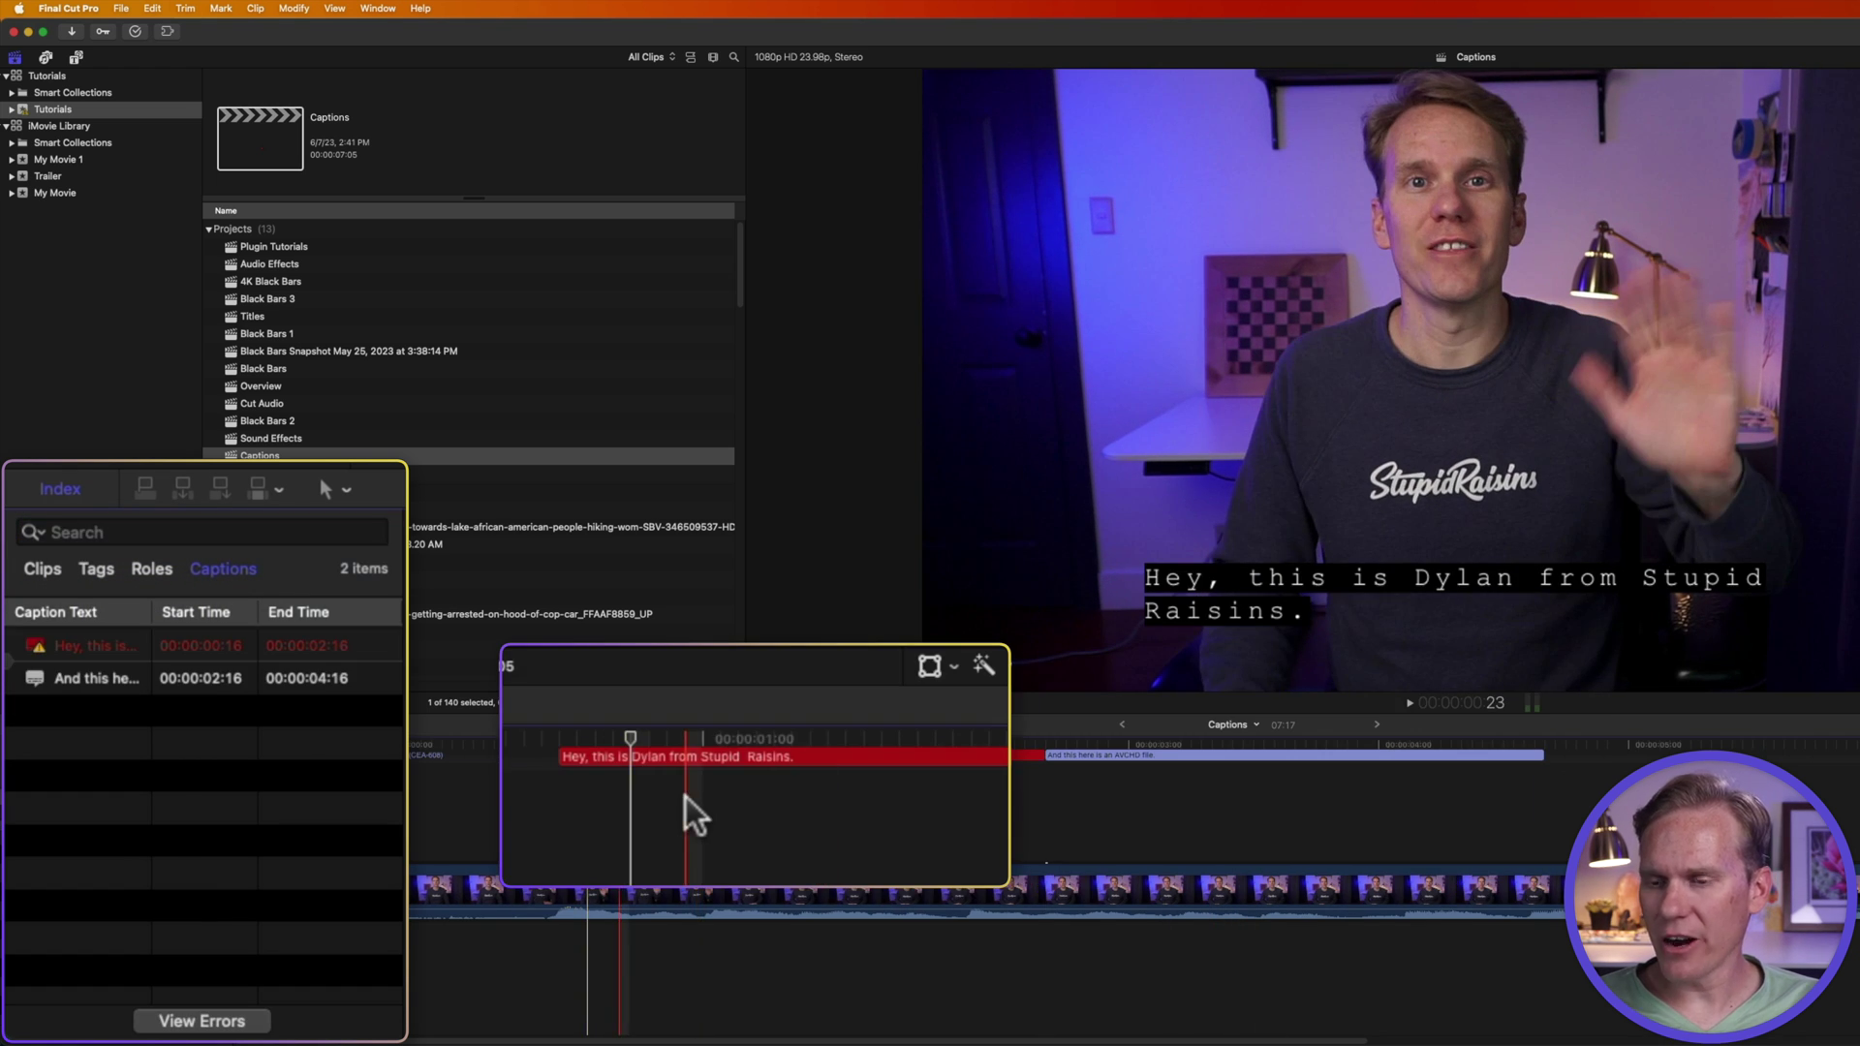
- Limit the caption list to captions with errors, select the flagged first caption and move it slightly later in the timeline
{"action": "left_click", "coordinate": [639, 759]}
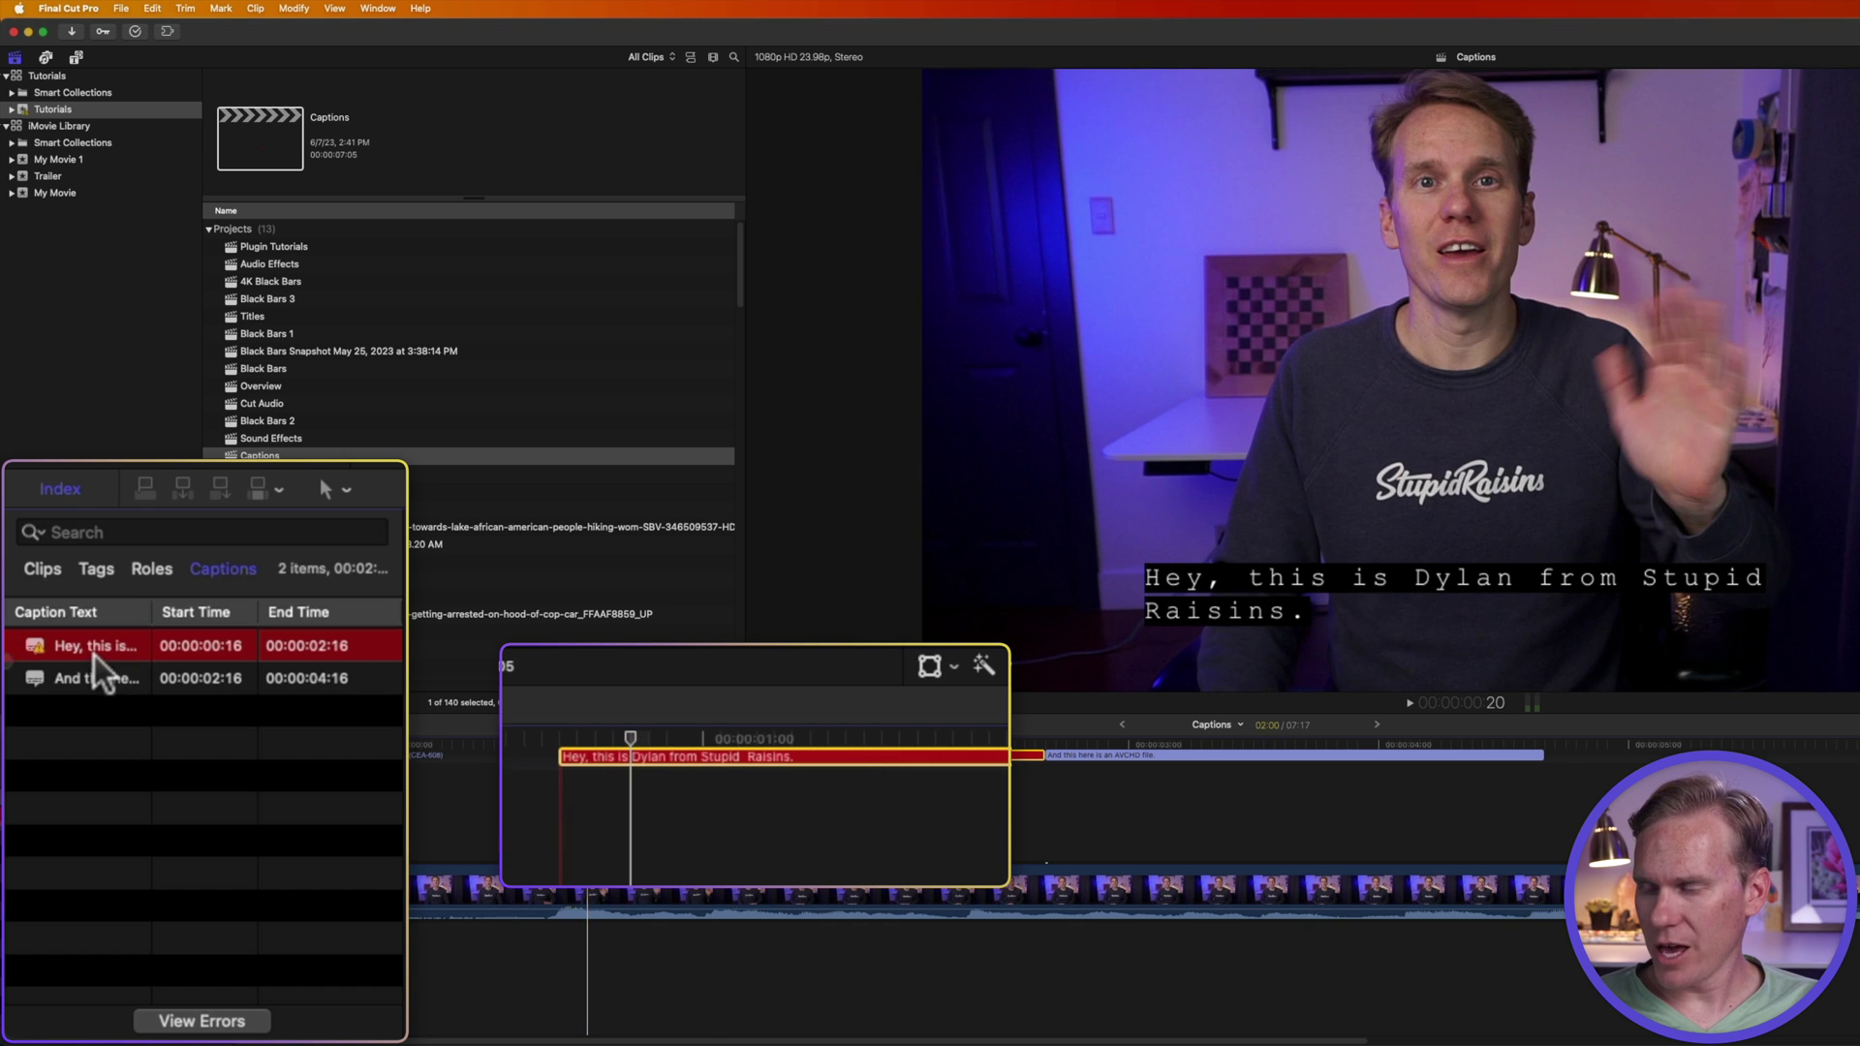
{"action": "left_click", "coordinate": [97, 680]}
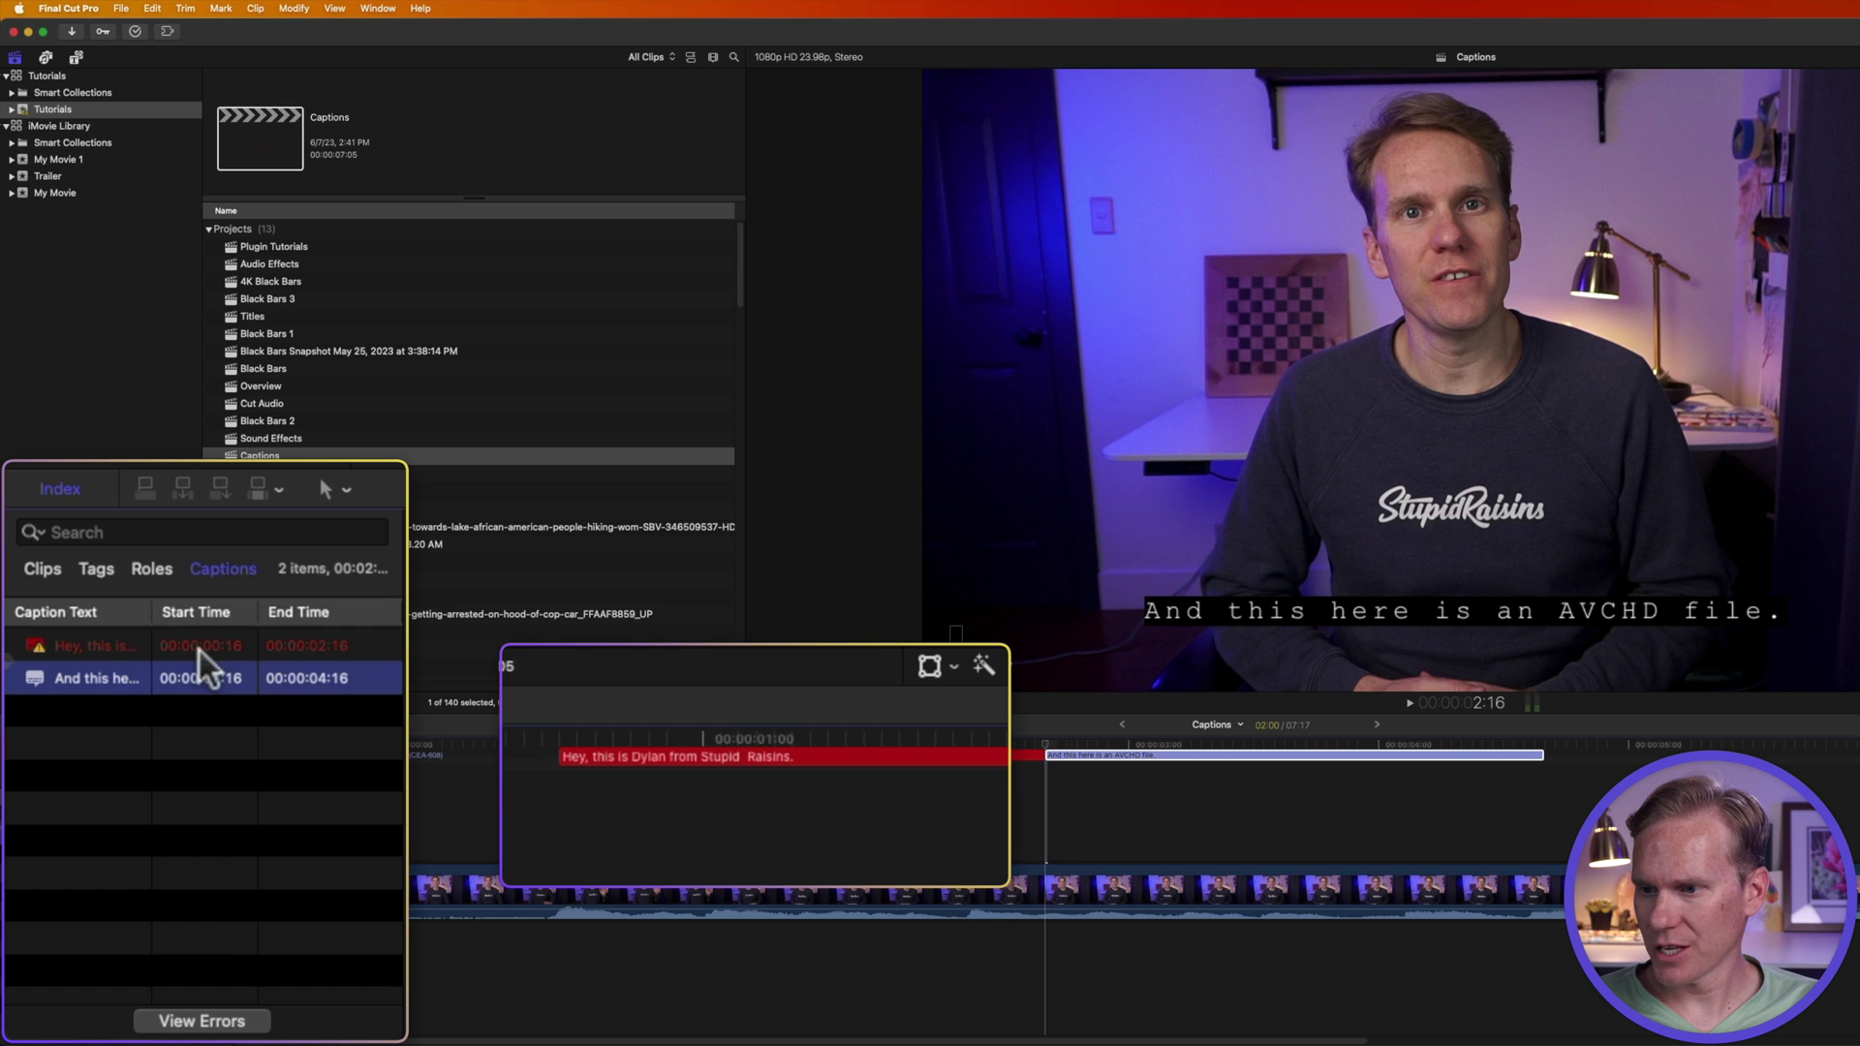
{"action": "left_click", "coordinate": [244, 1022]}
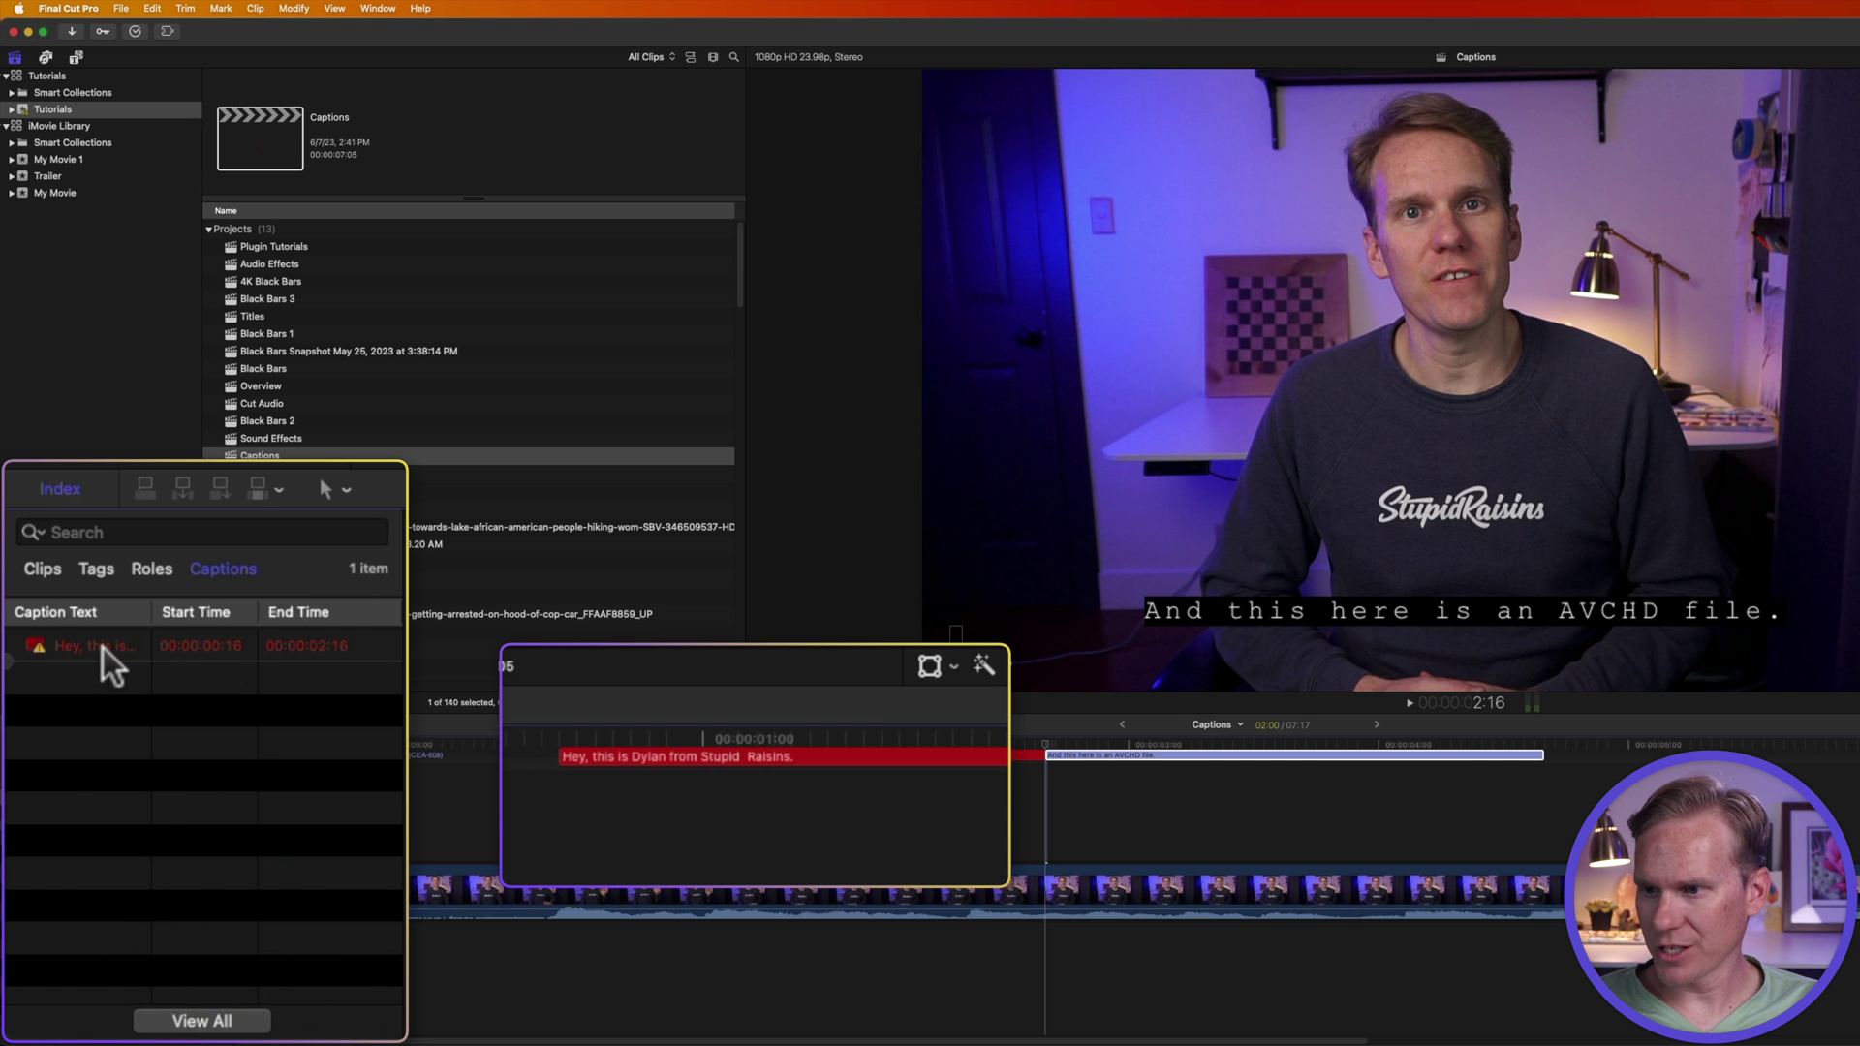
{"action": "left_click", "coordinate": [146, 646]}
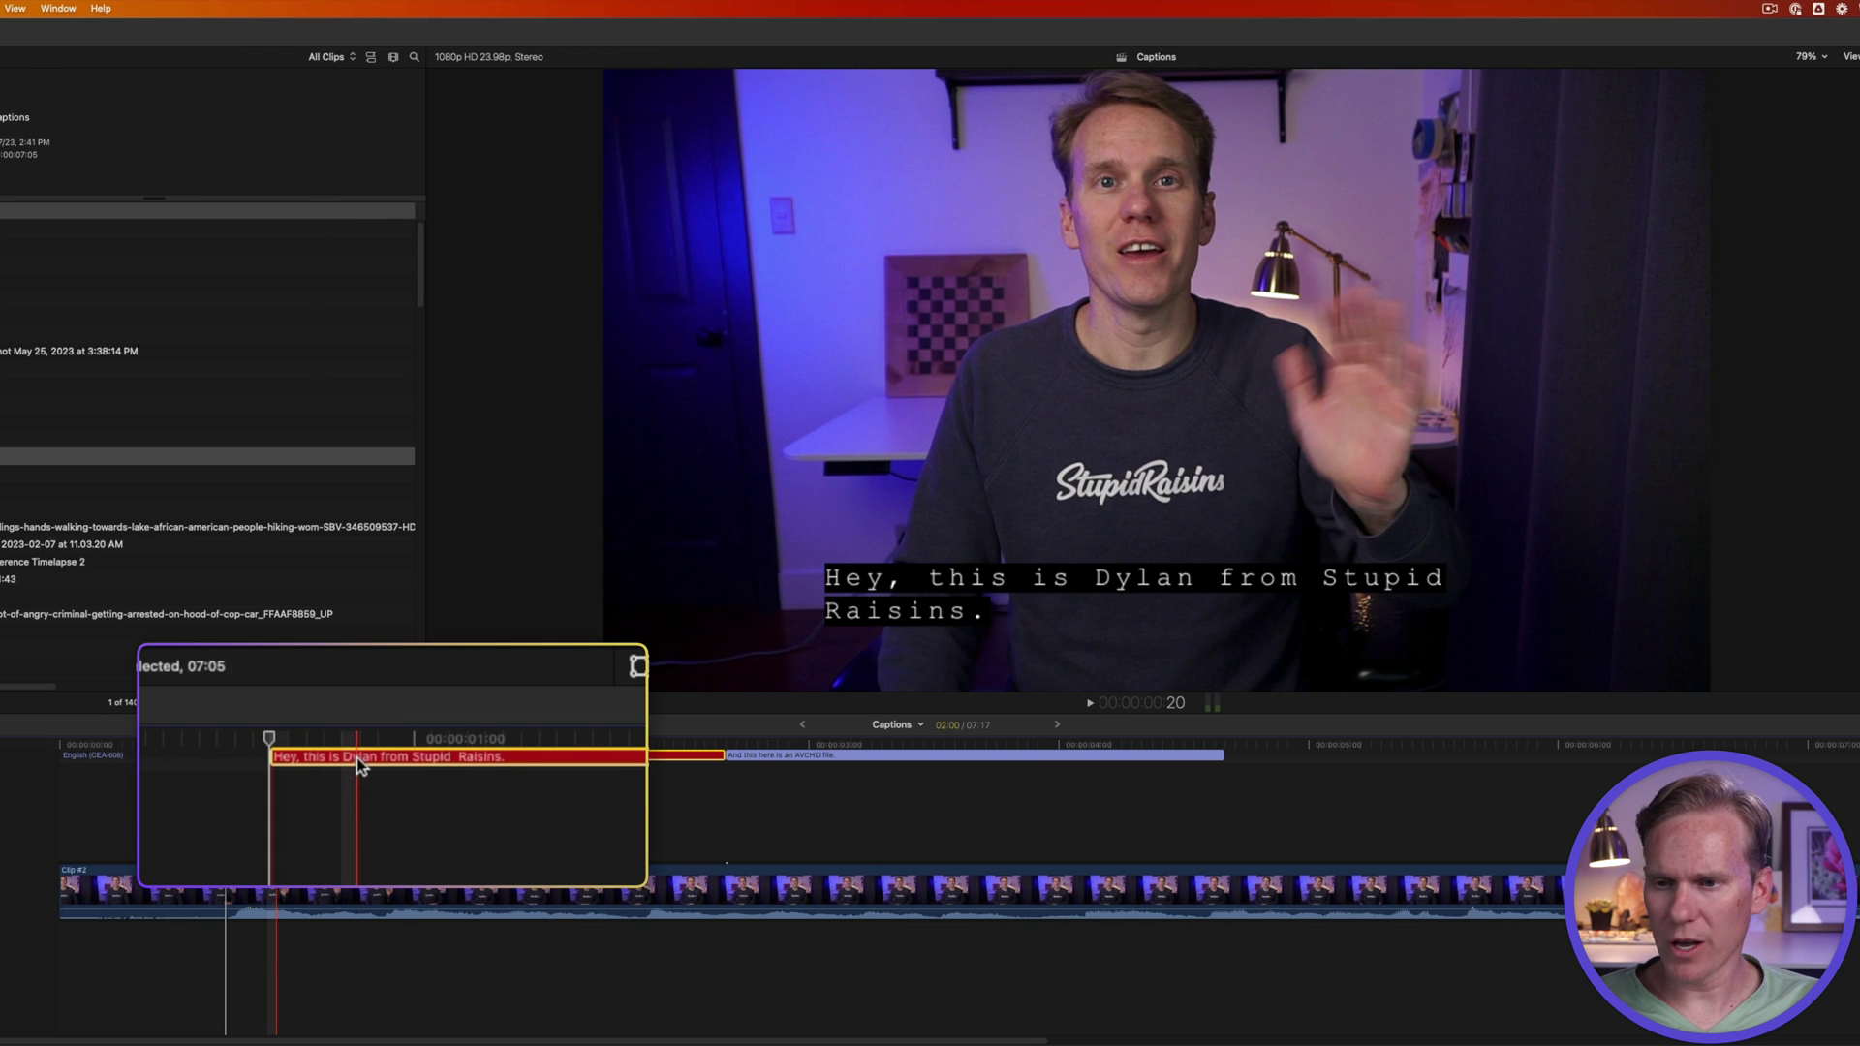
{"action": "left_click_drag", "start_coordinate": [357, 758], "coordinate": [410, 747]}
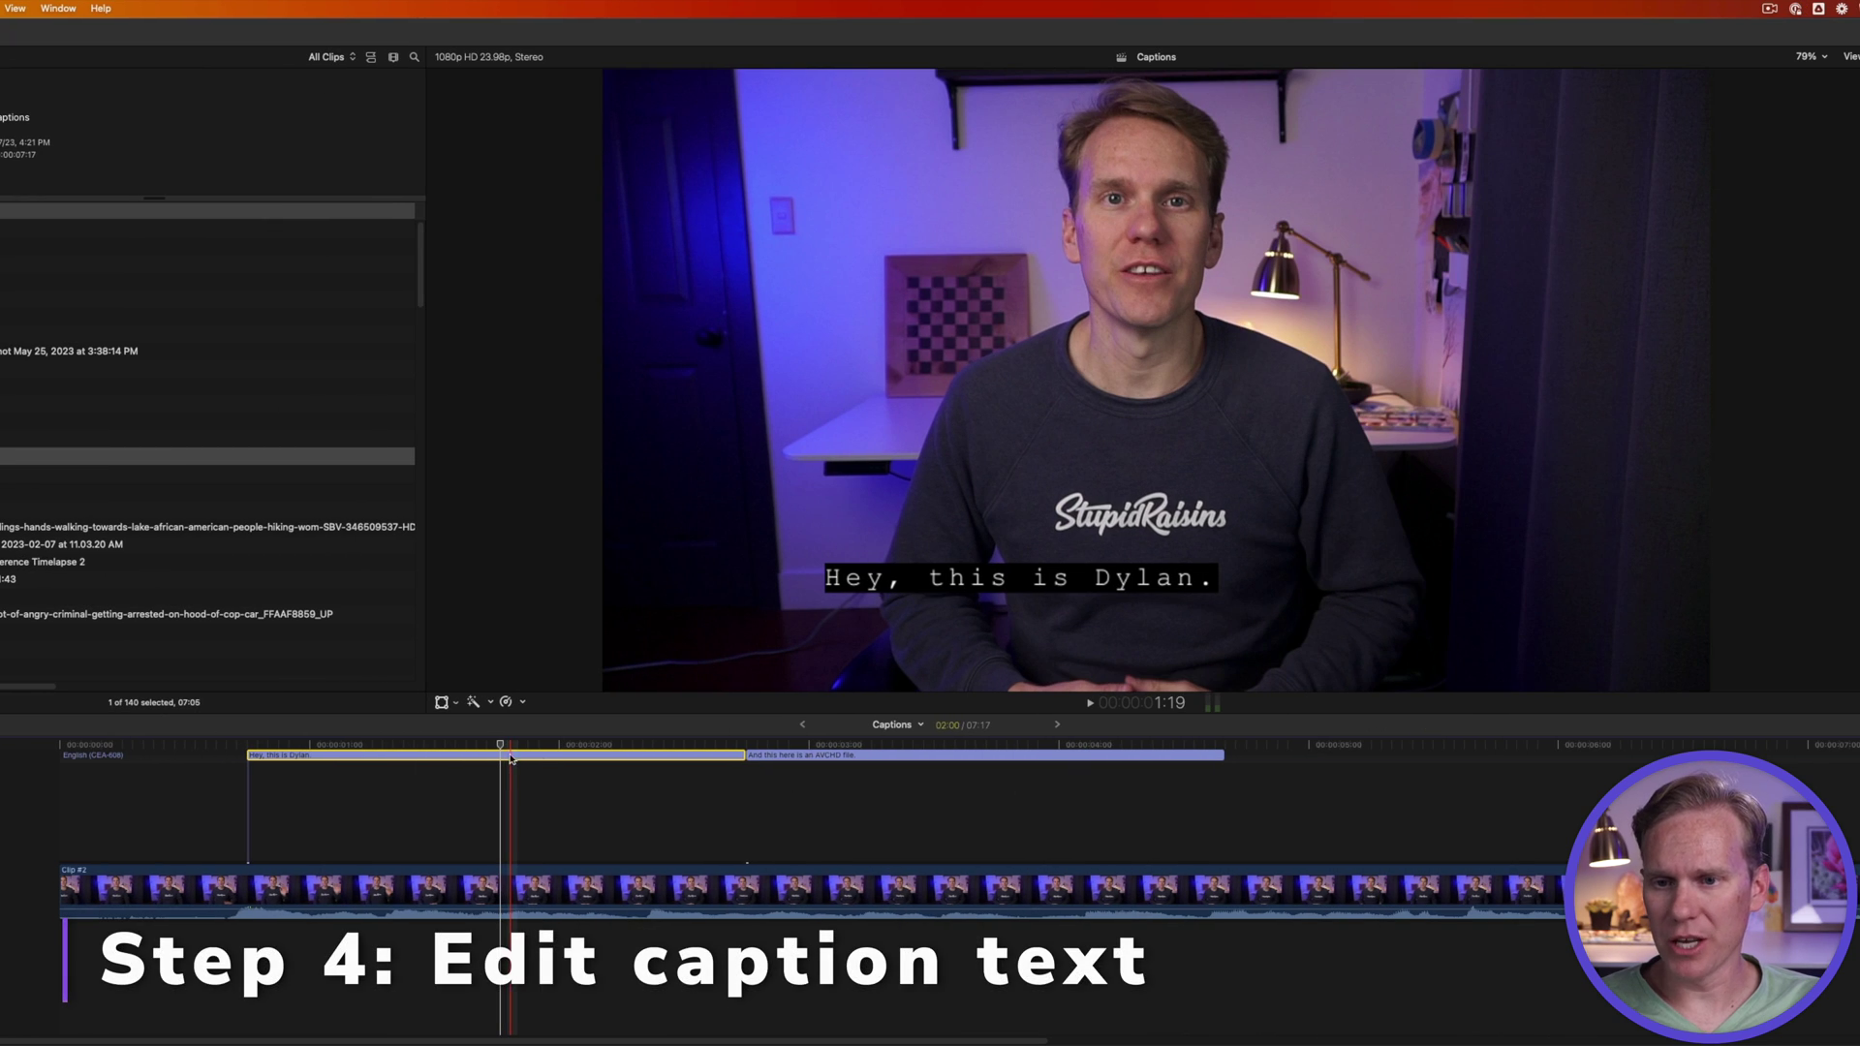
- Extend the first caption's text so that it ends with "from Stupid Raisins."
{"action": "double_click", "coordinate": [514, 763]}
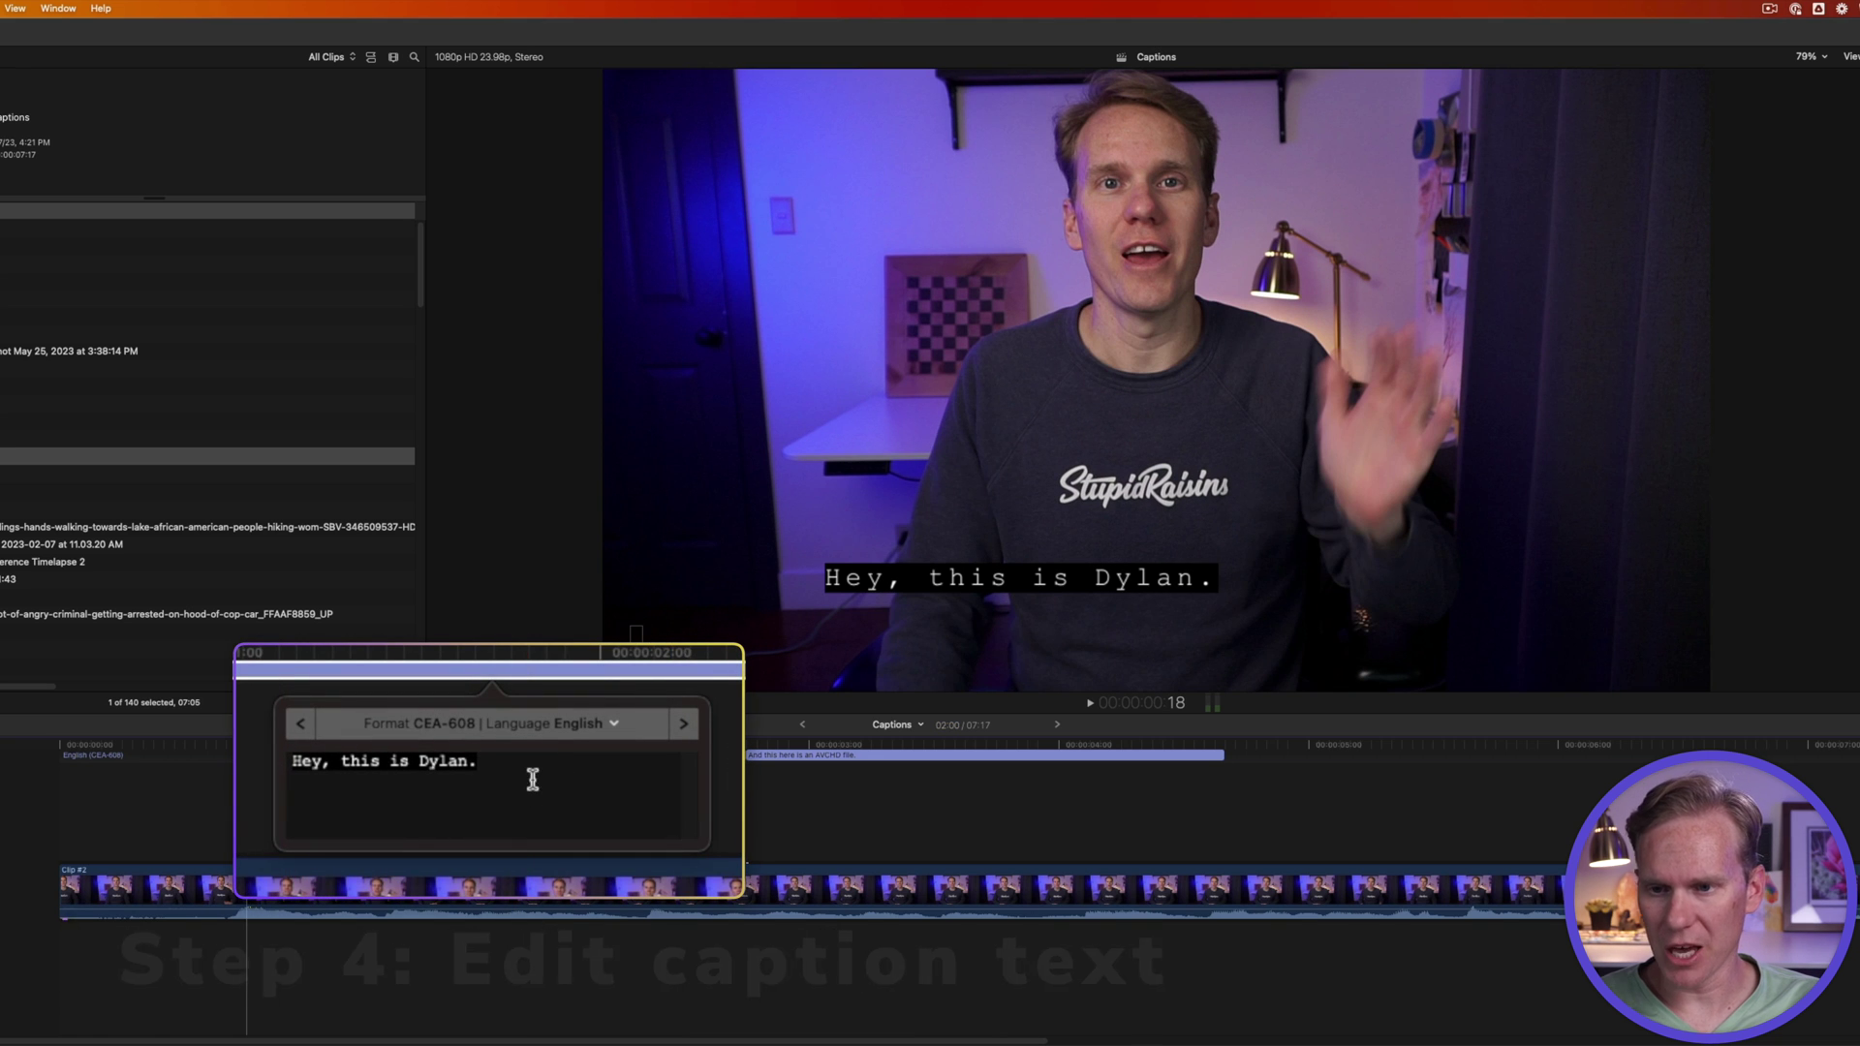
{"action": "key", "text": "BackSpace"}
{"action": "type", "text": "from S"}
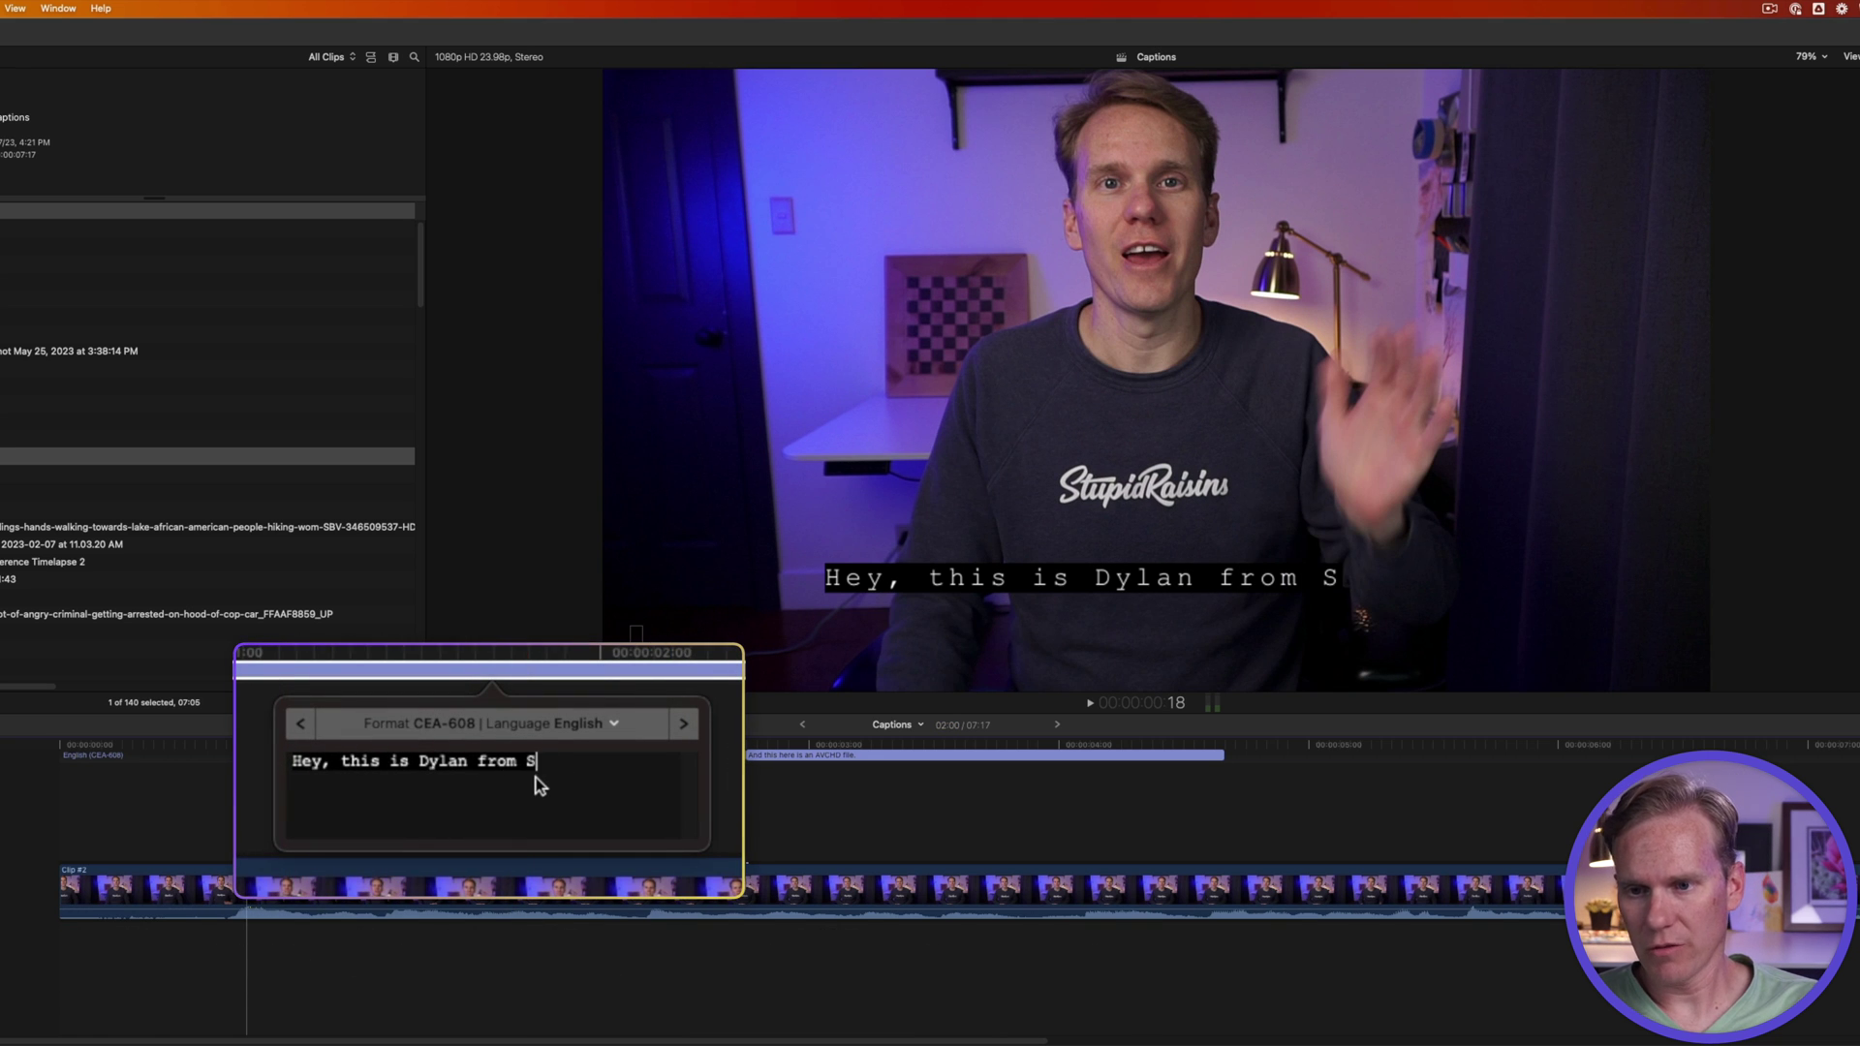
{"action": "type", "text": "tupid Raisins."}
- Change the second caption's text in the inspector to "And this here is an AVCHD file in Final Cut Pro."
{"action": "left_click", "coordinate": [985, 754]}
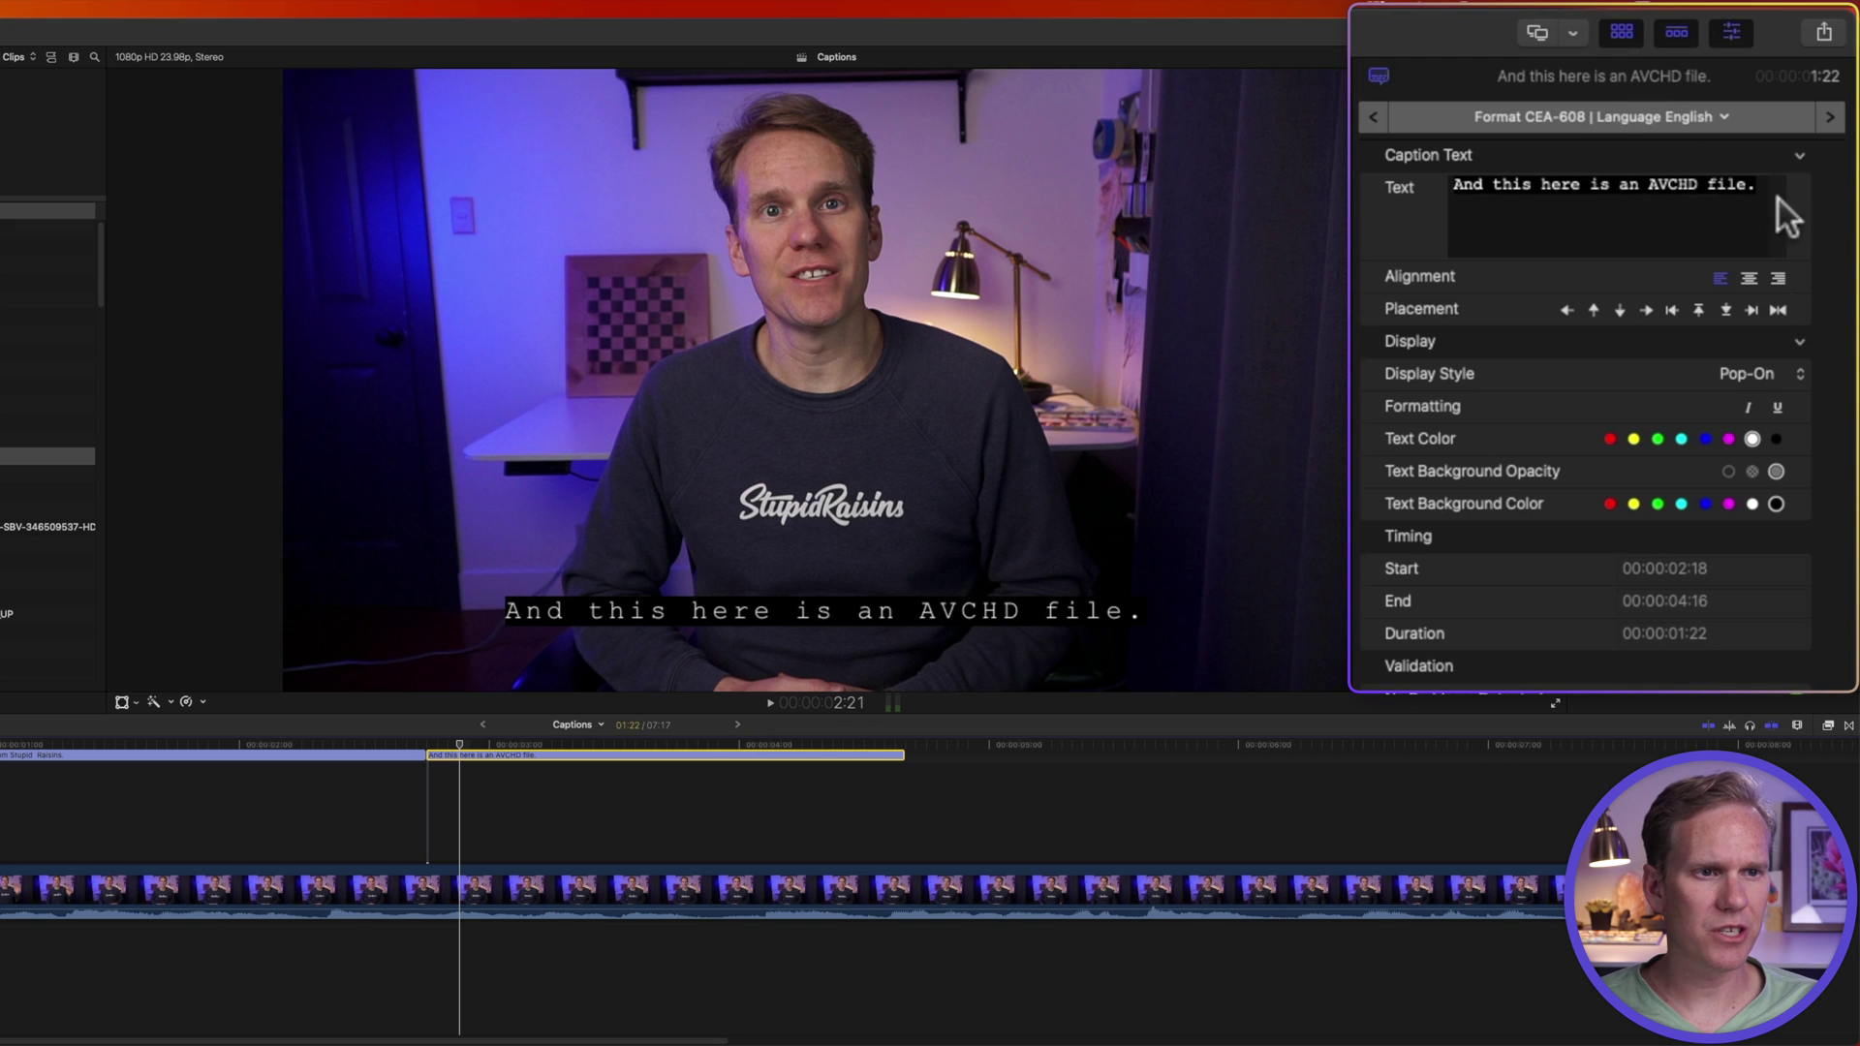
{"action": "left_click", "coordinate": [1733, 32]}
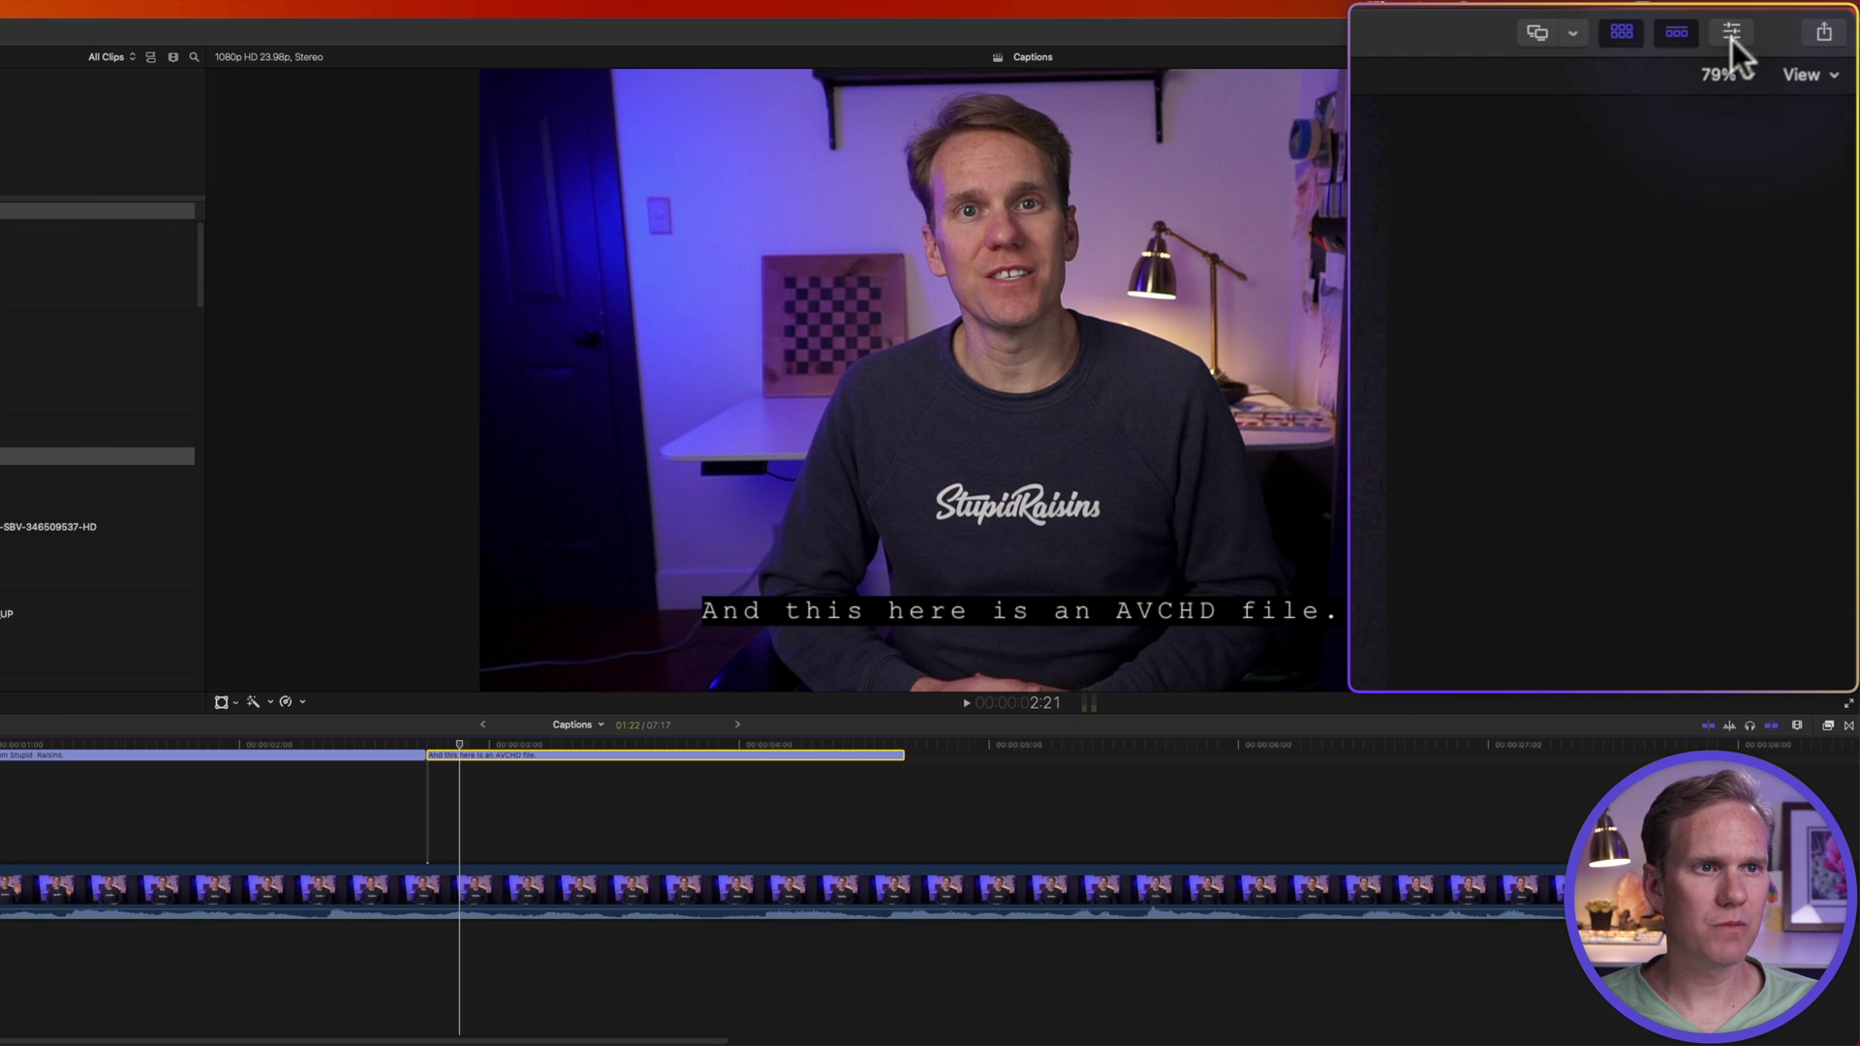
{"action": "key", "text": "super+4"}
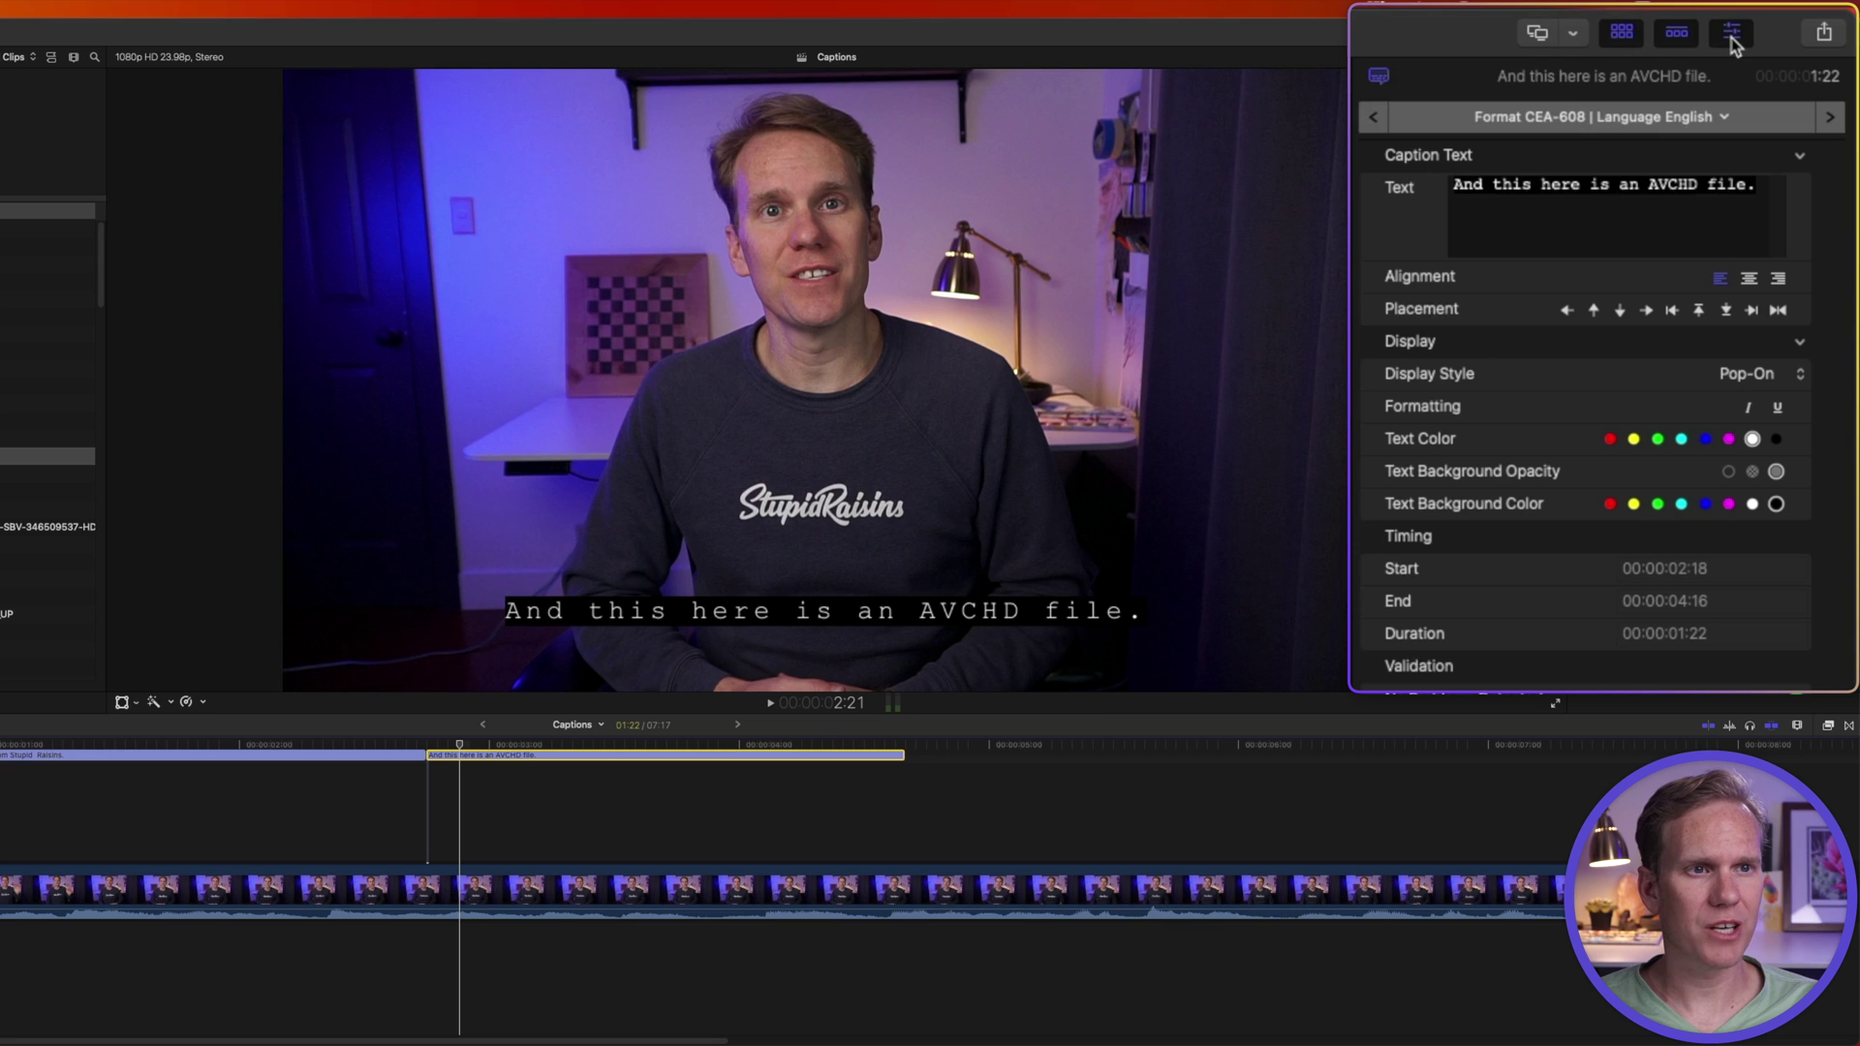
{"action": "left_click", "coordinate": [1756, 189]}
{"action": "key", "text": "BackSpace"}
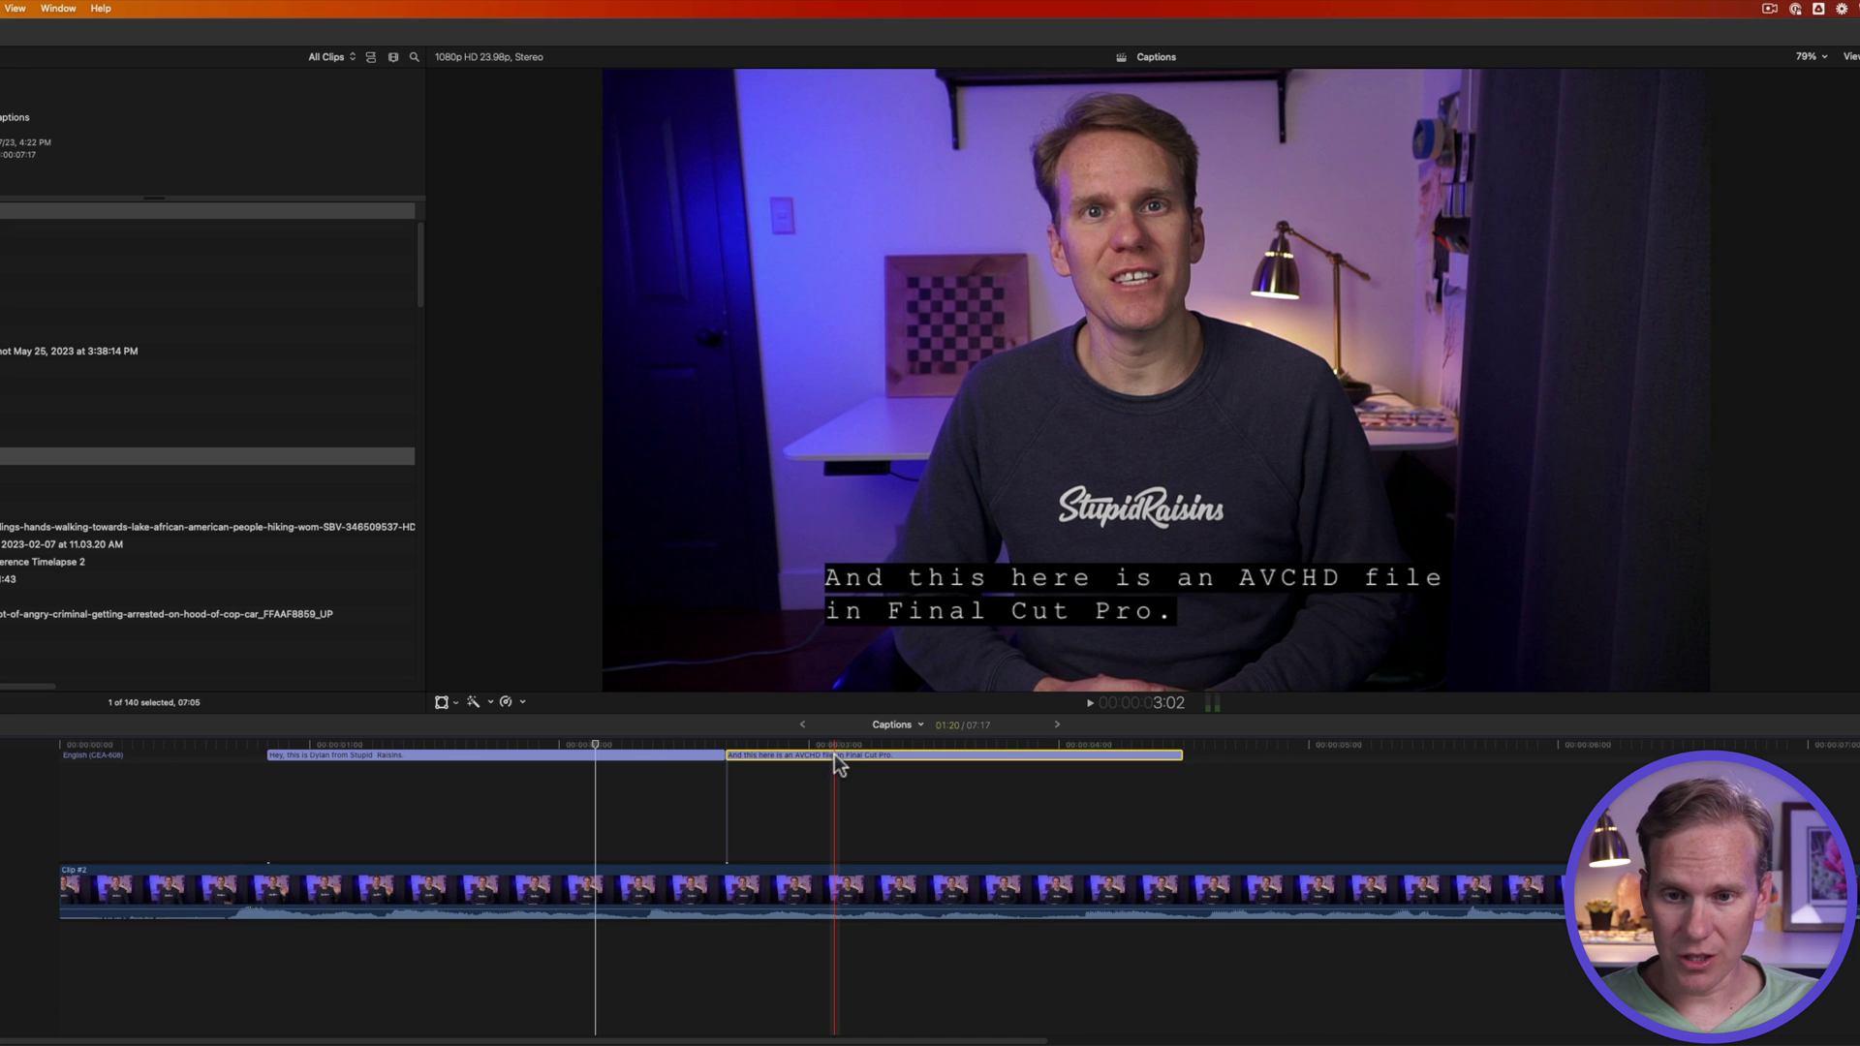
- Move the second caption later in the timeline, extend its end and trim its start to a duration of about 2:01
{"action": "left_click_drag", "start_coordinate": [835, 754], "coordinate": [996, 765]}
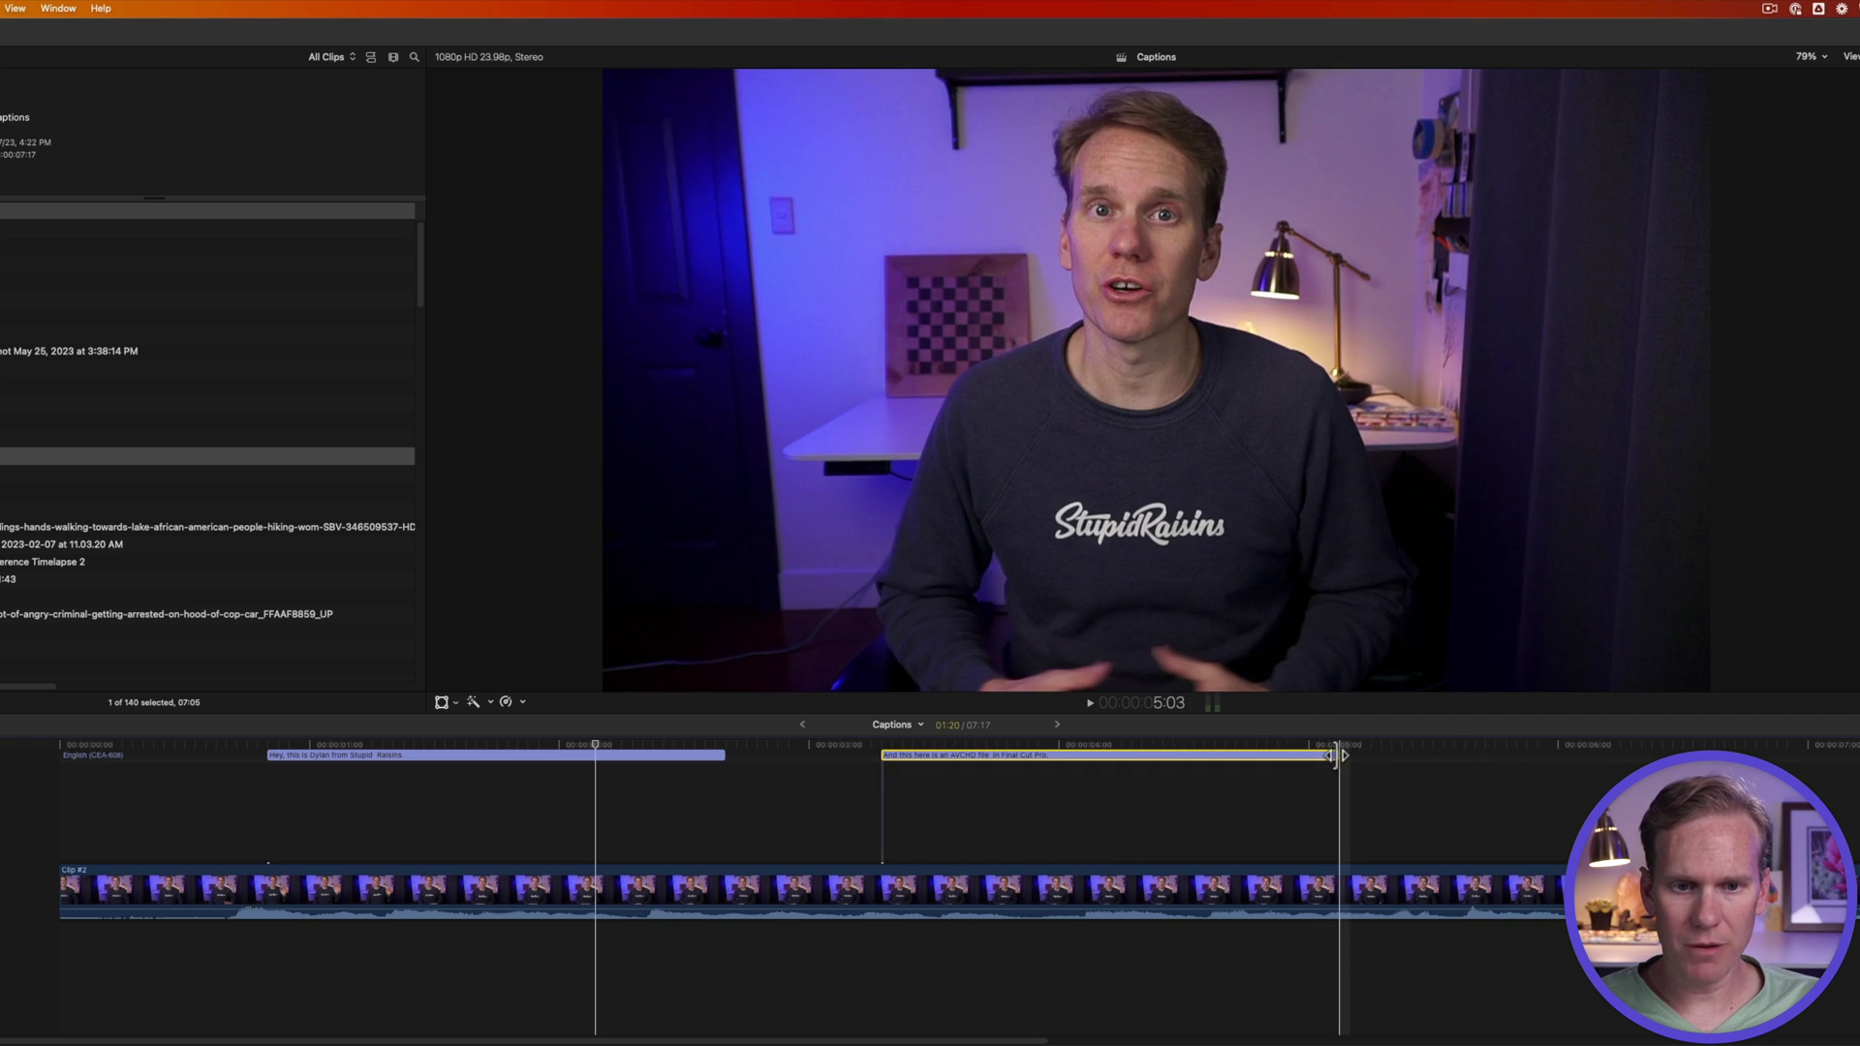
{"action": "left_click_drag", "start_coordinate": [1335, 754], "coordinate": [1395, 753]}
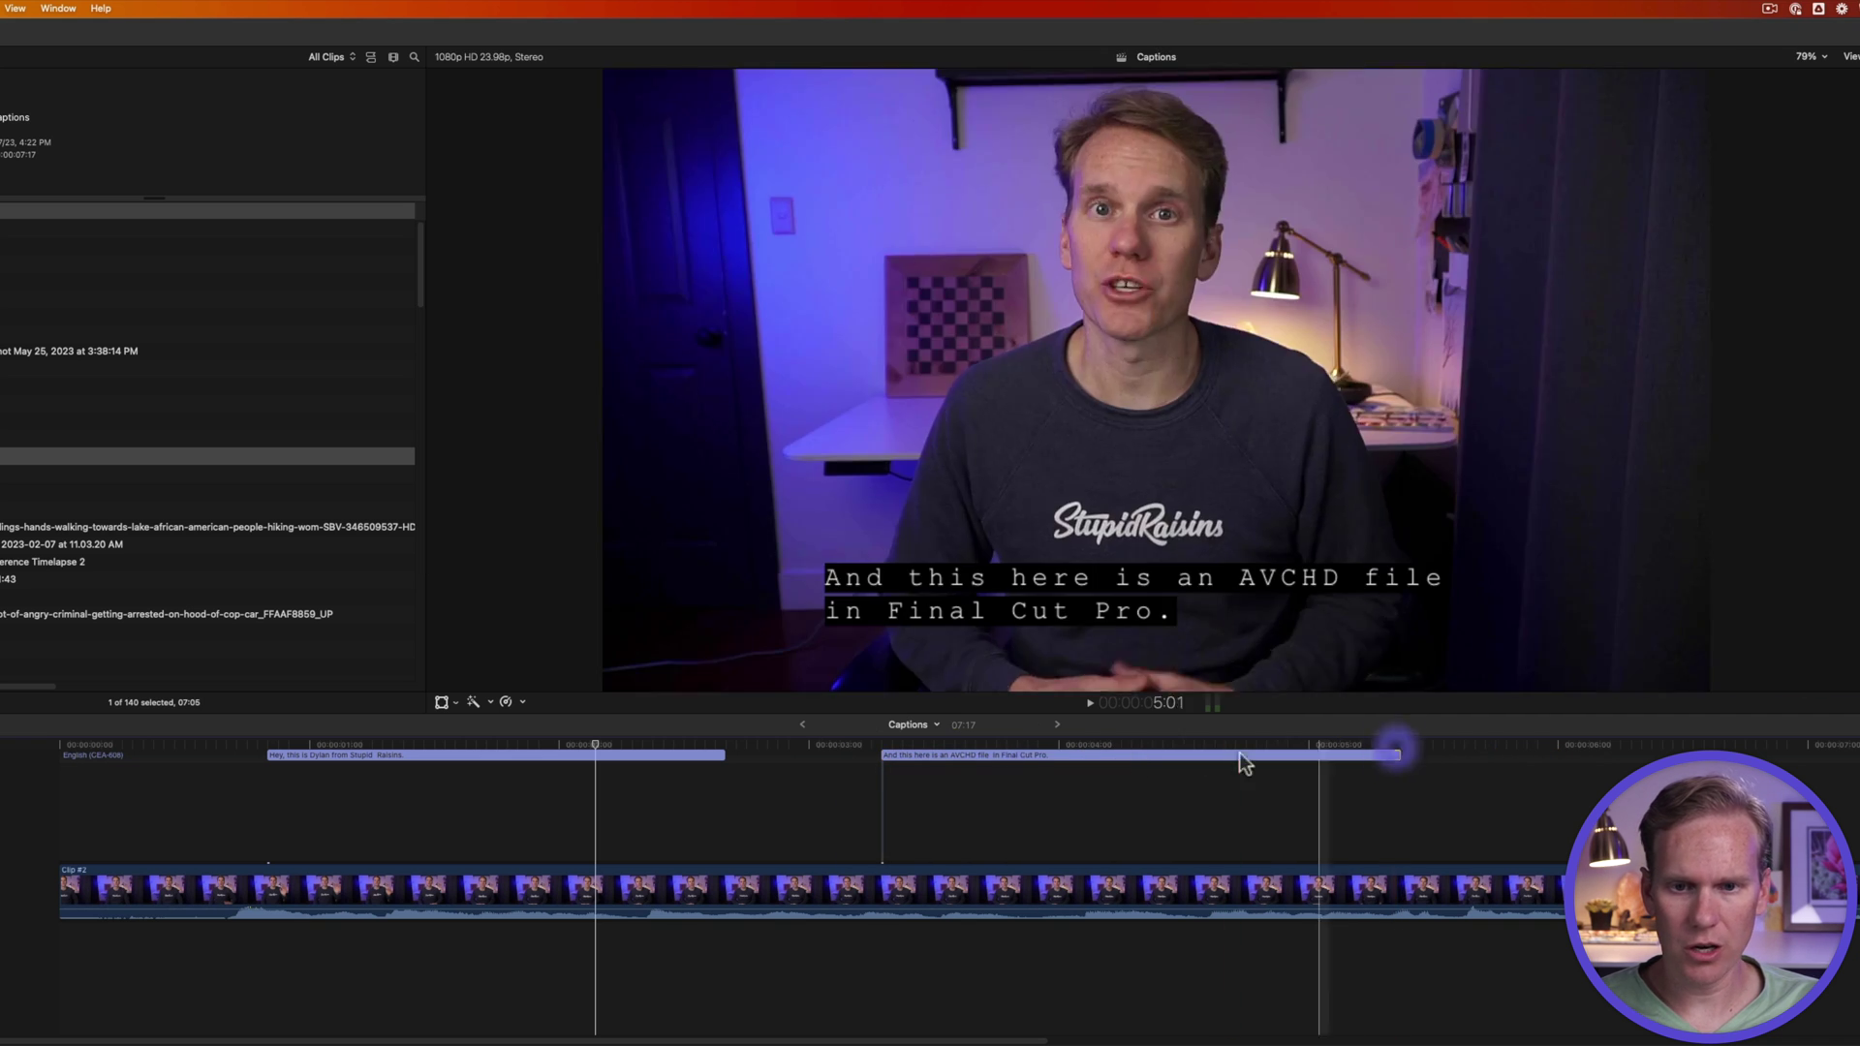
{"action": "left_click_drag", "start_coordinate": [884, 754], "coordinate": [1071, 760]}
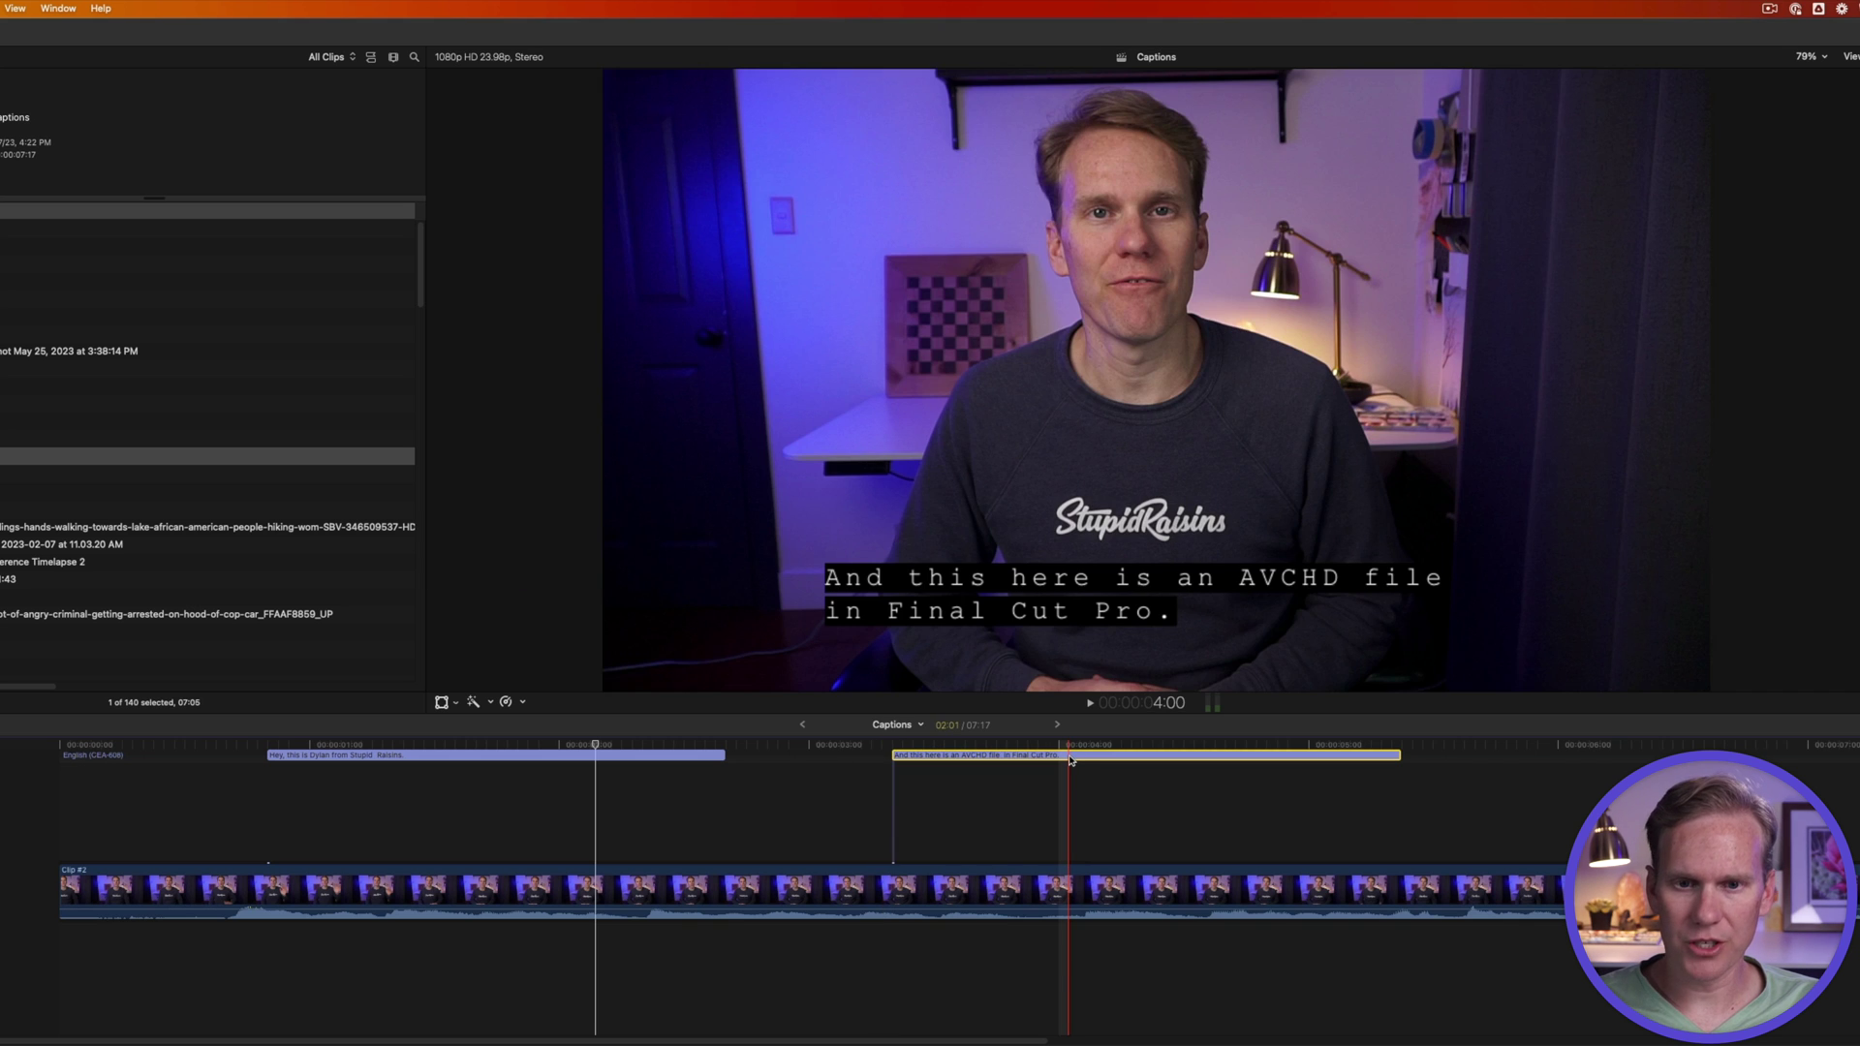
- Set the second caption's duration to 1:00
{"action": "key", "text": "ctrl+d"}
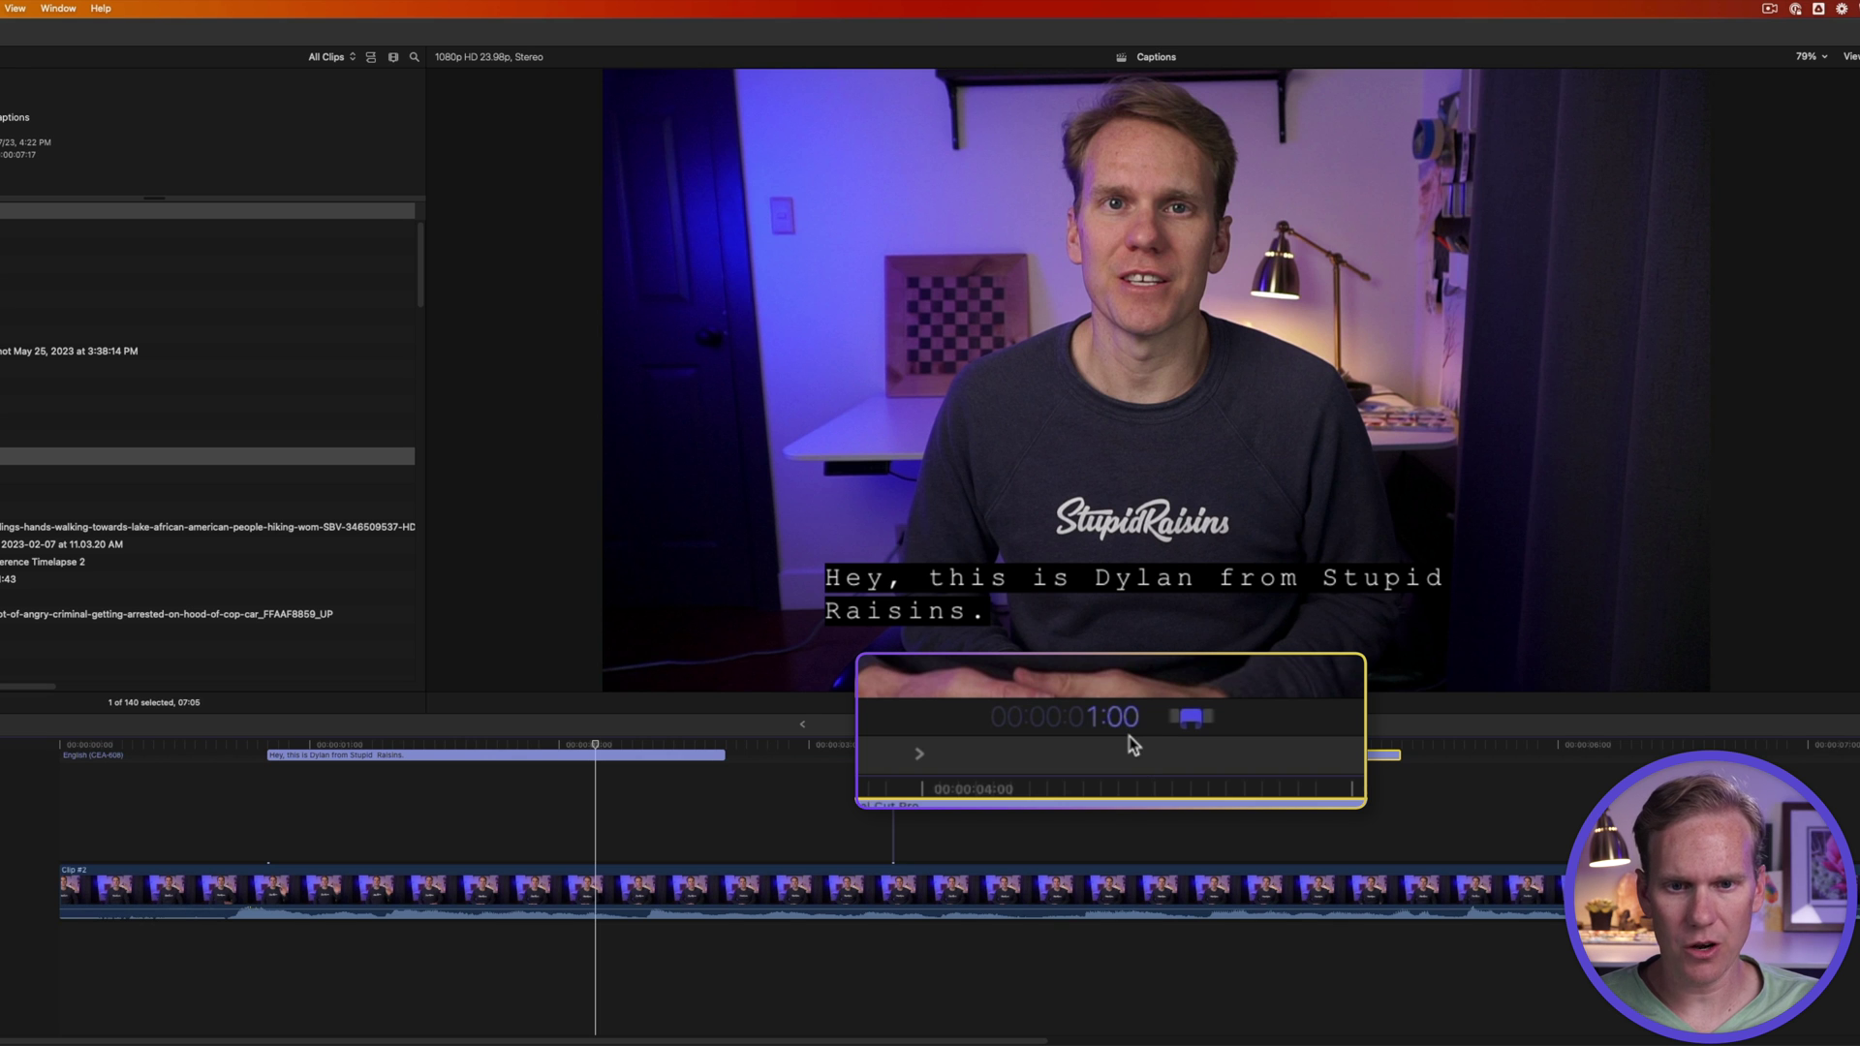
{"action": "key", "text": "Return"}
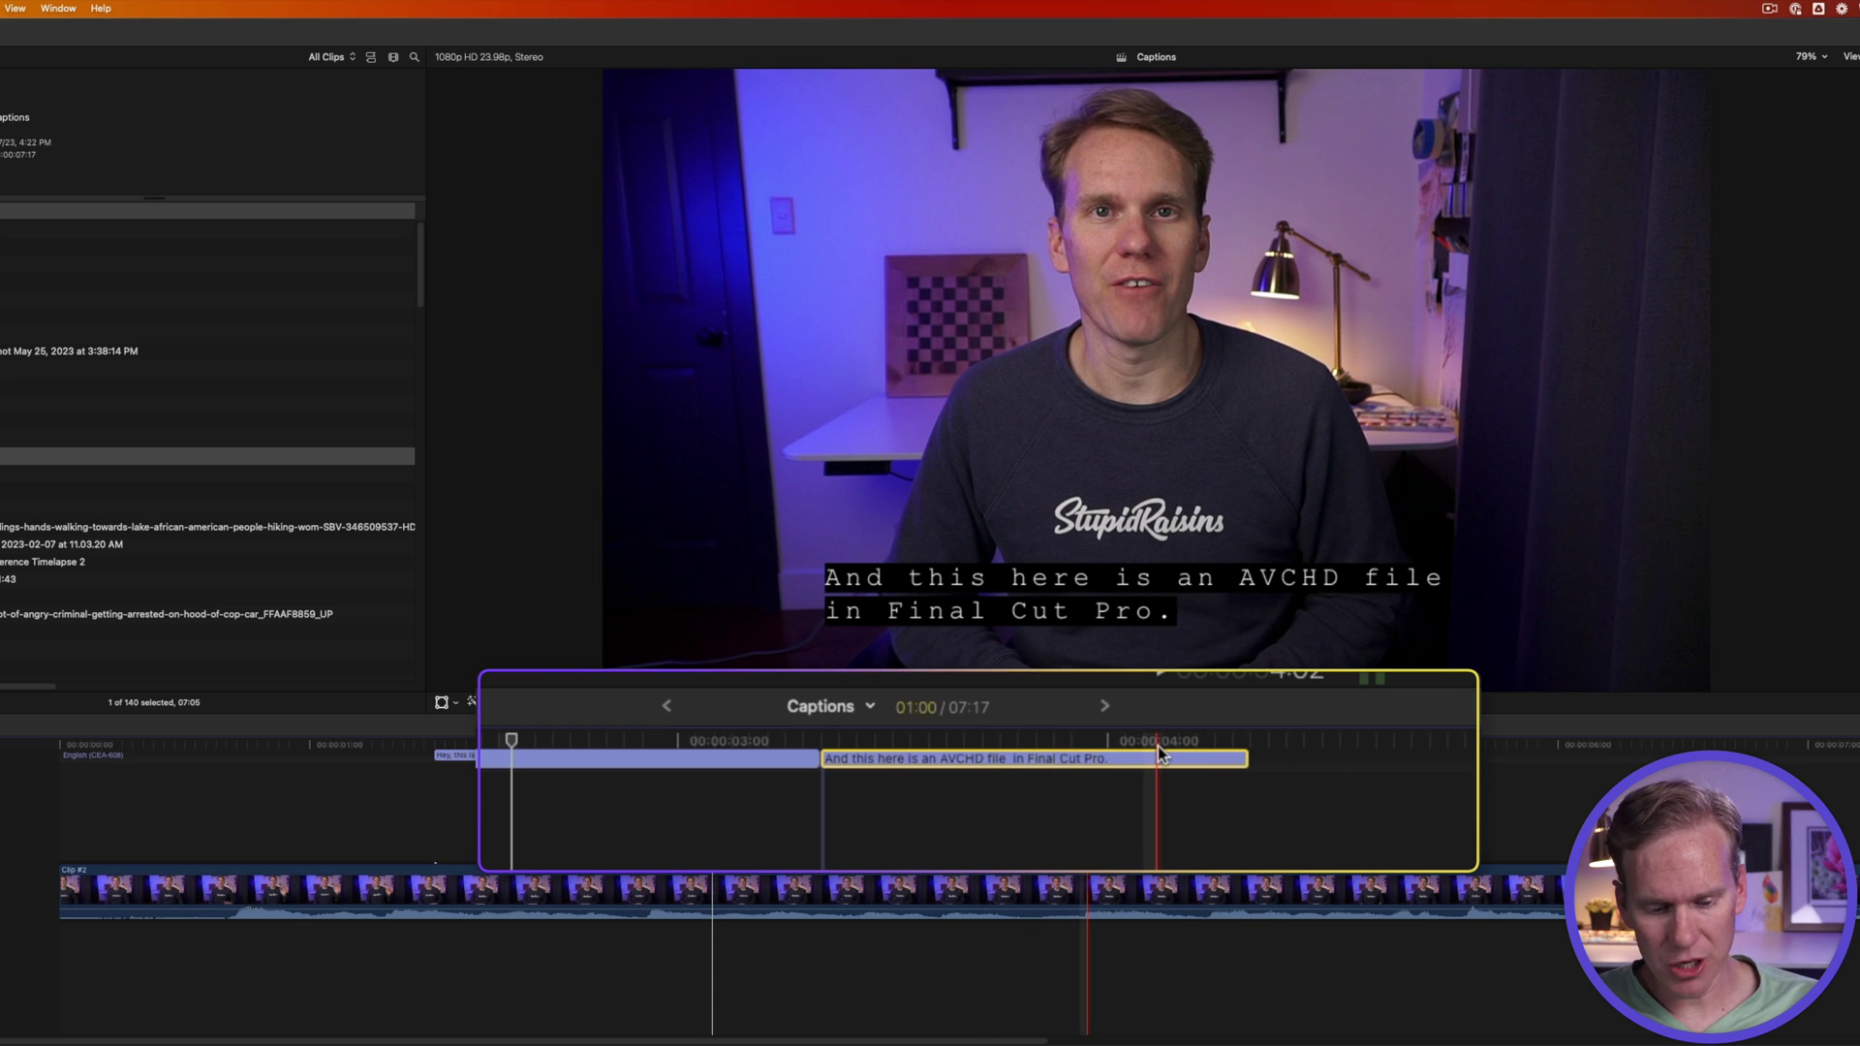
- Try trimming the second caption's end at about 4:02 and its start to the skimmer position
{"action": "key", "text": "alt+bracketright"}
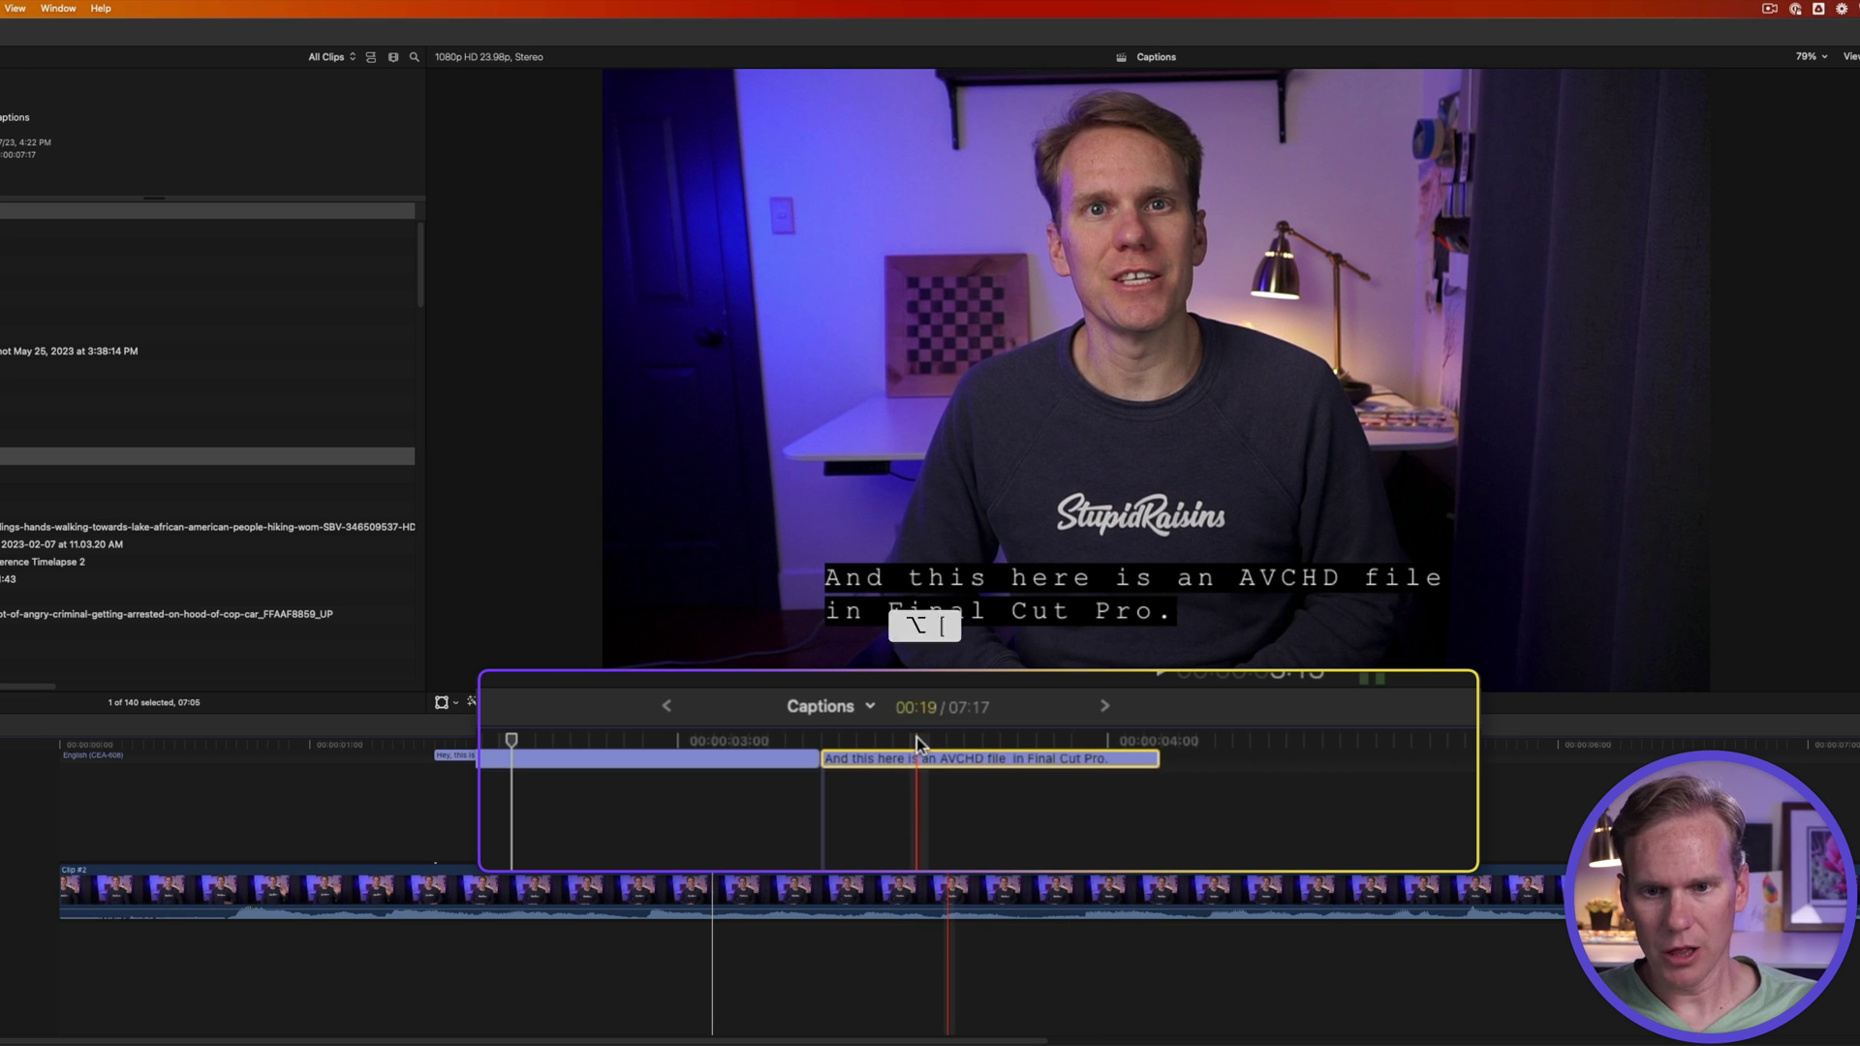
{"action": "key", "text": "alt+bracketleft"}
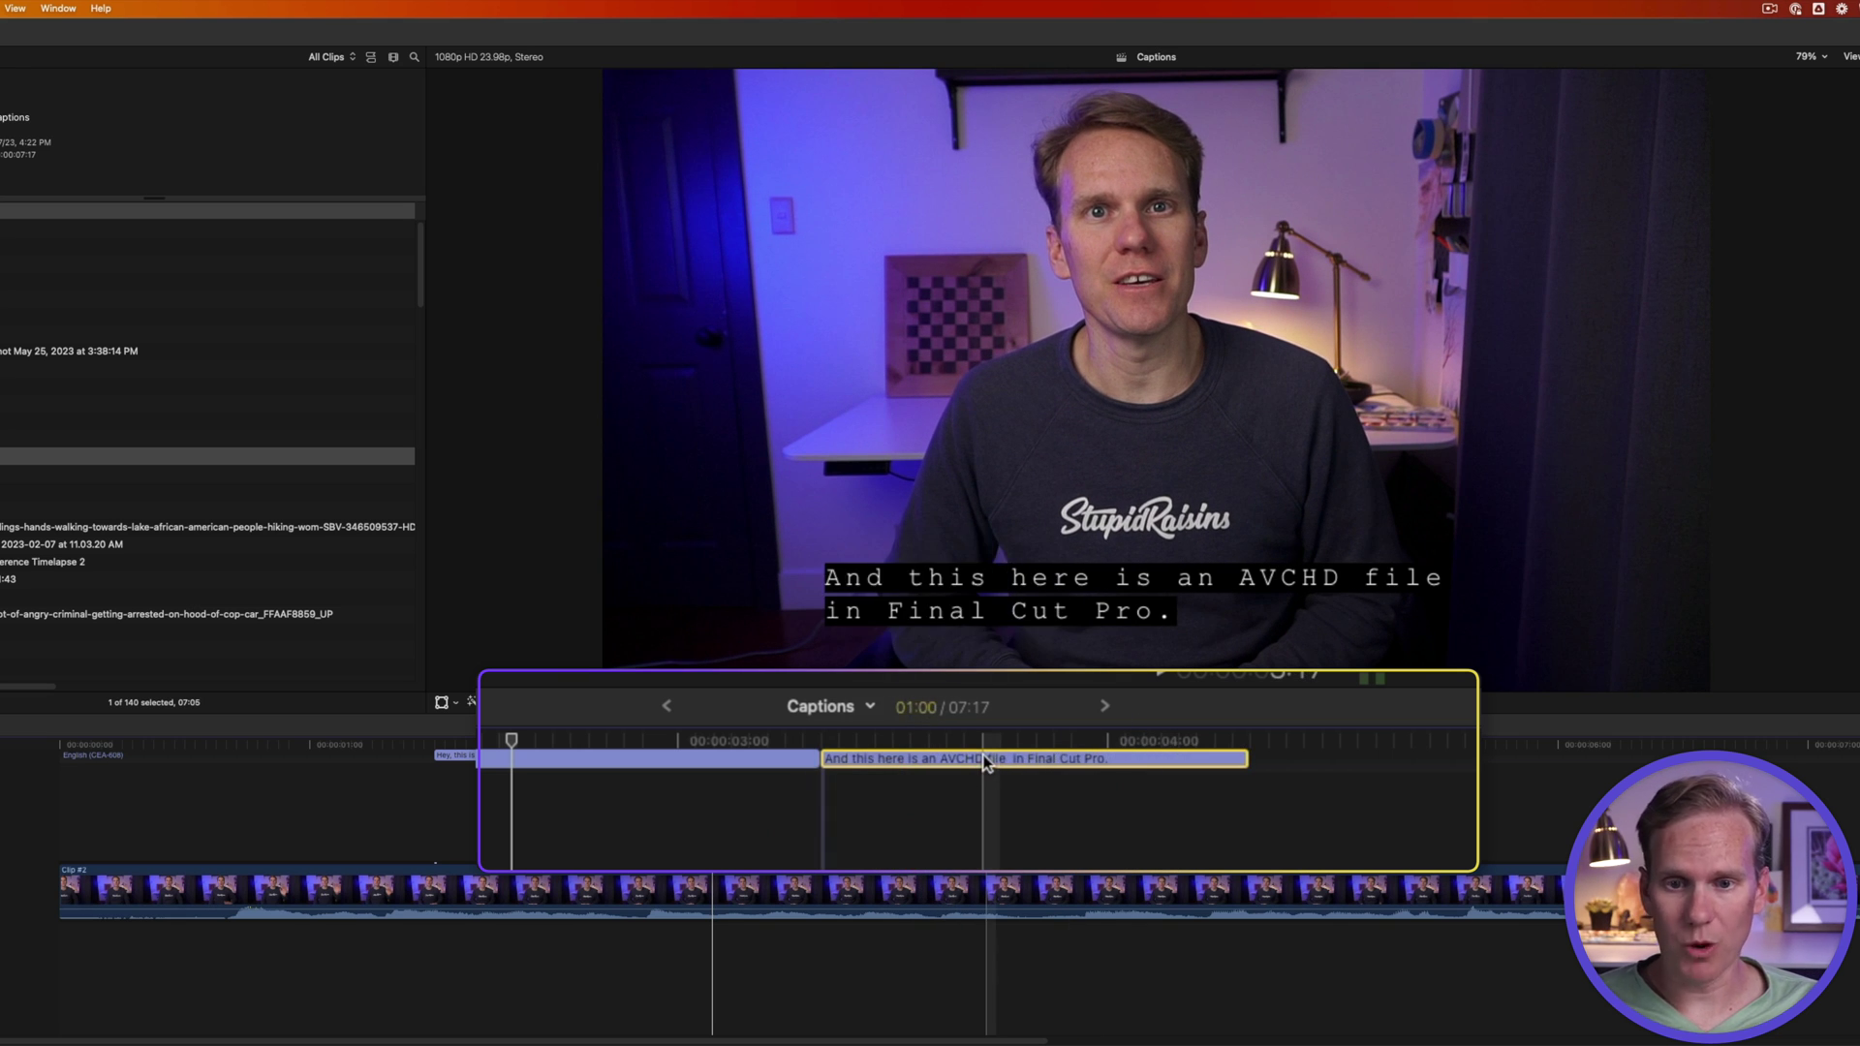
- Try cutting the second caption with the Blade tool and moving its second part later, undoing both
{"action": "key", "text": "b"}
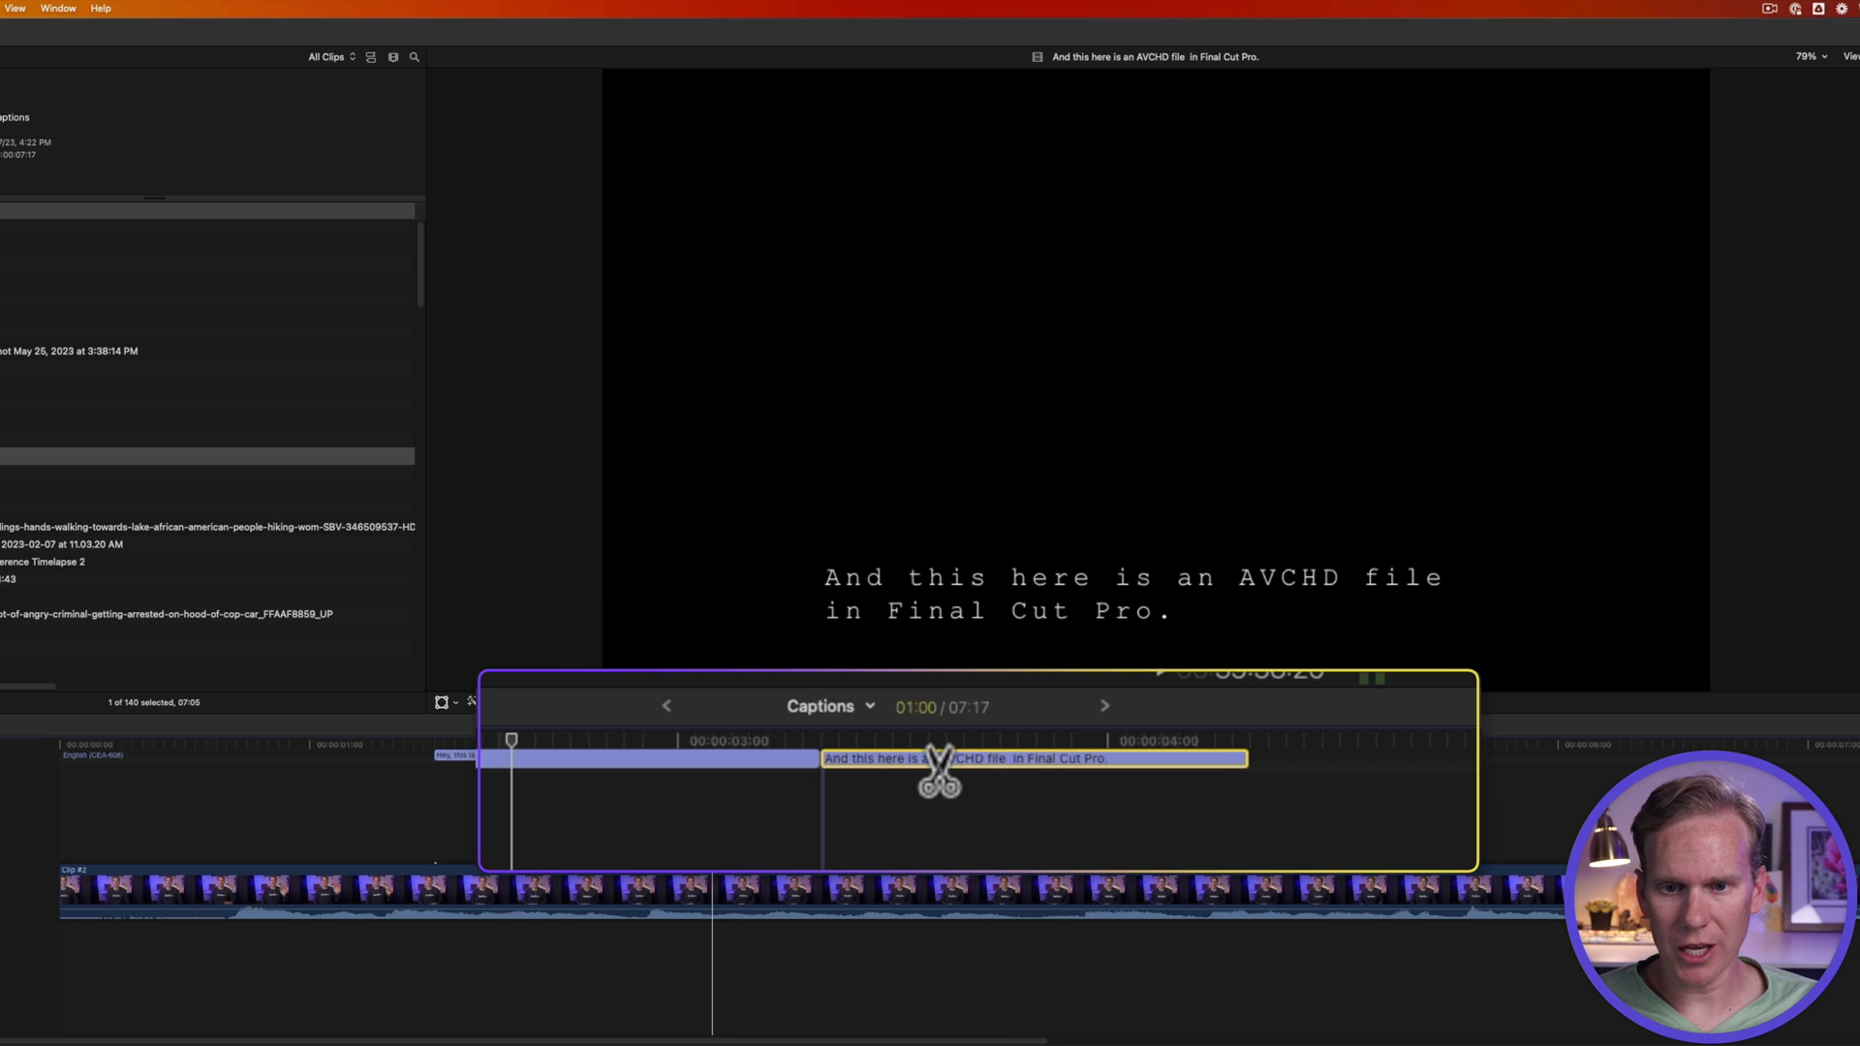
{"action": "left_click", "coordinate": [927, 759]}
{"action": "key", "text": "a"}
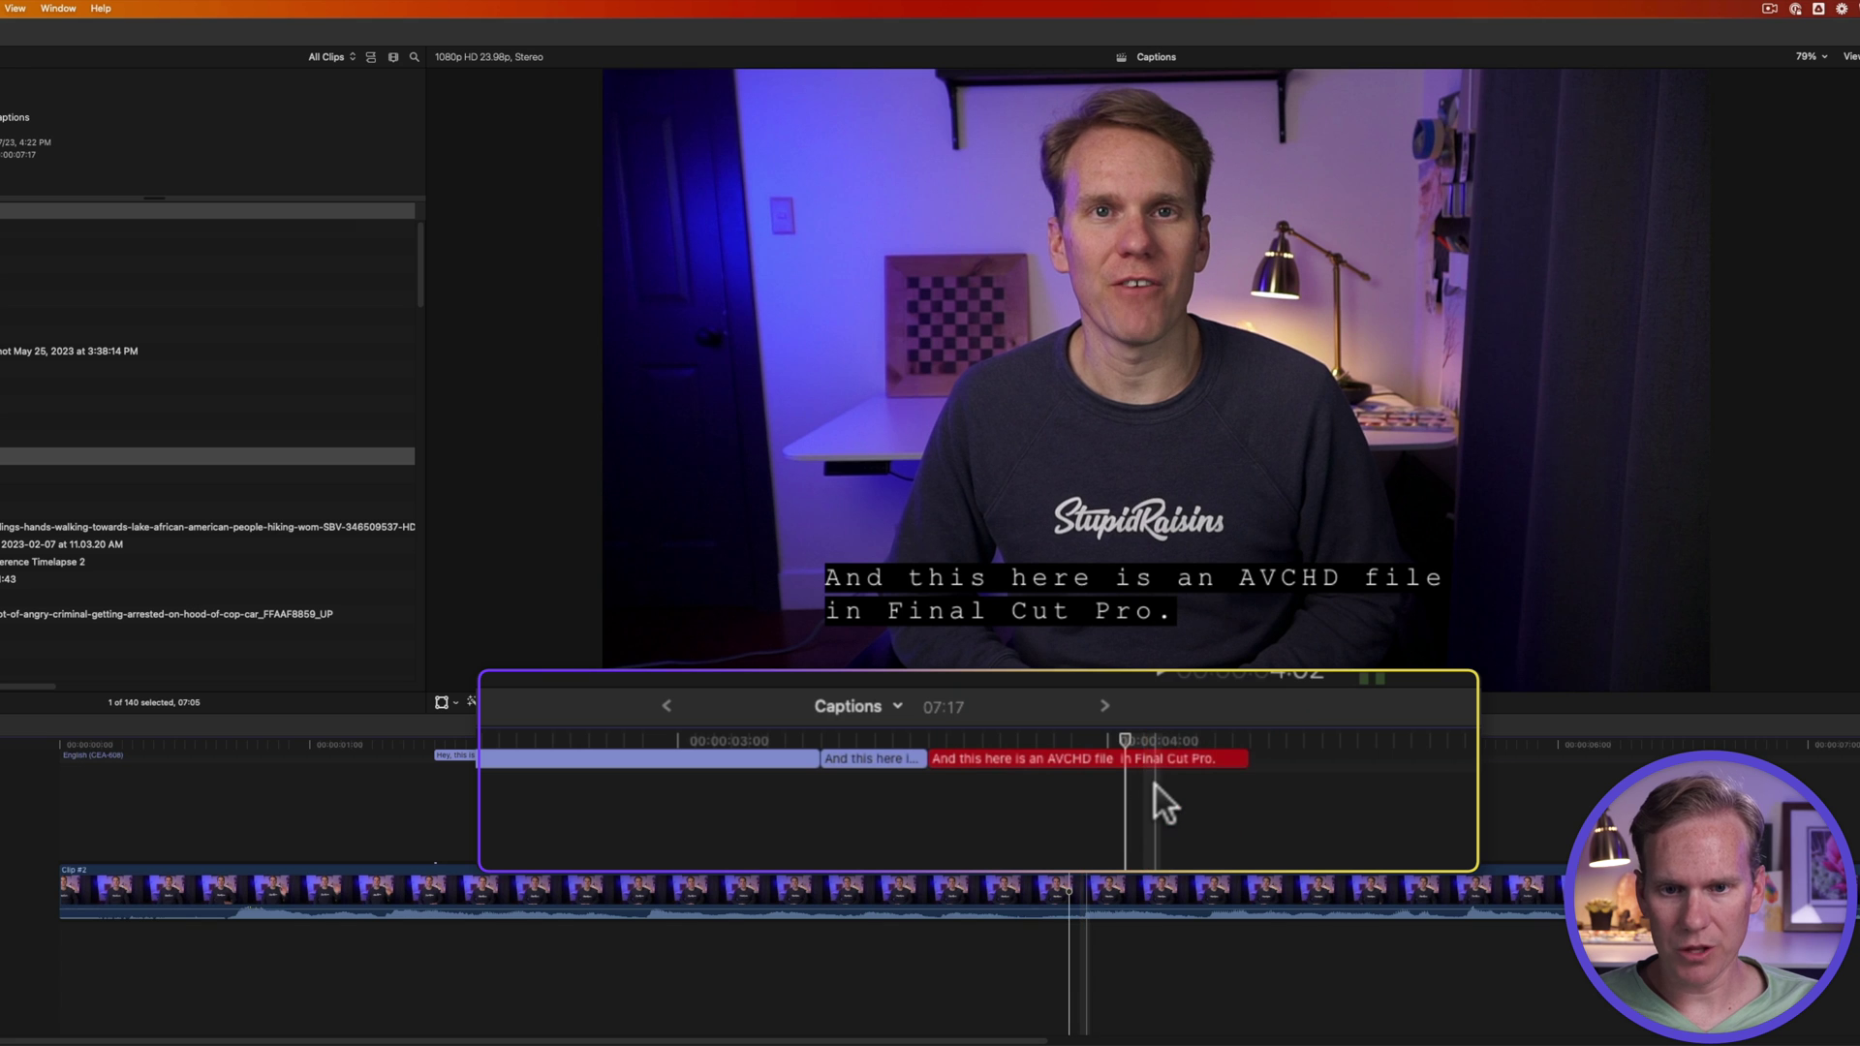
{"action": "left_click_drag", "start_coordinate": [1119, 763], "coordinate": [1323, 762]}
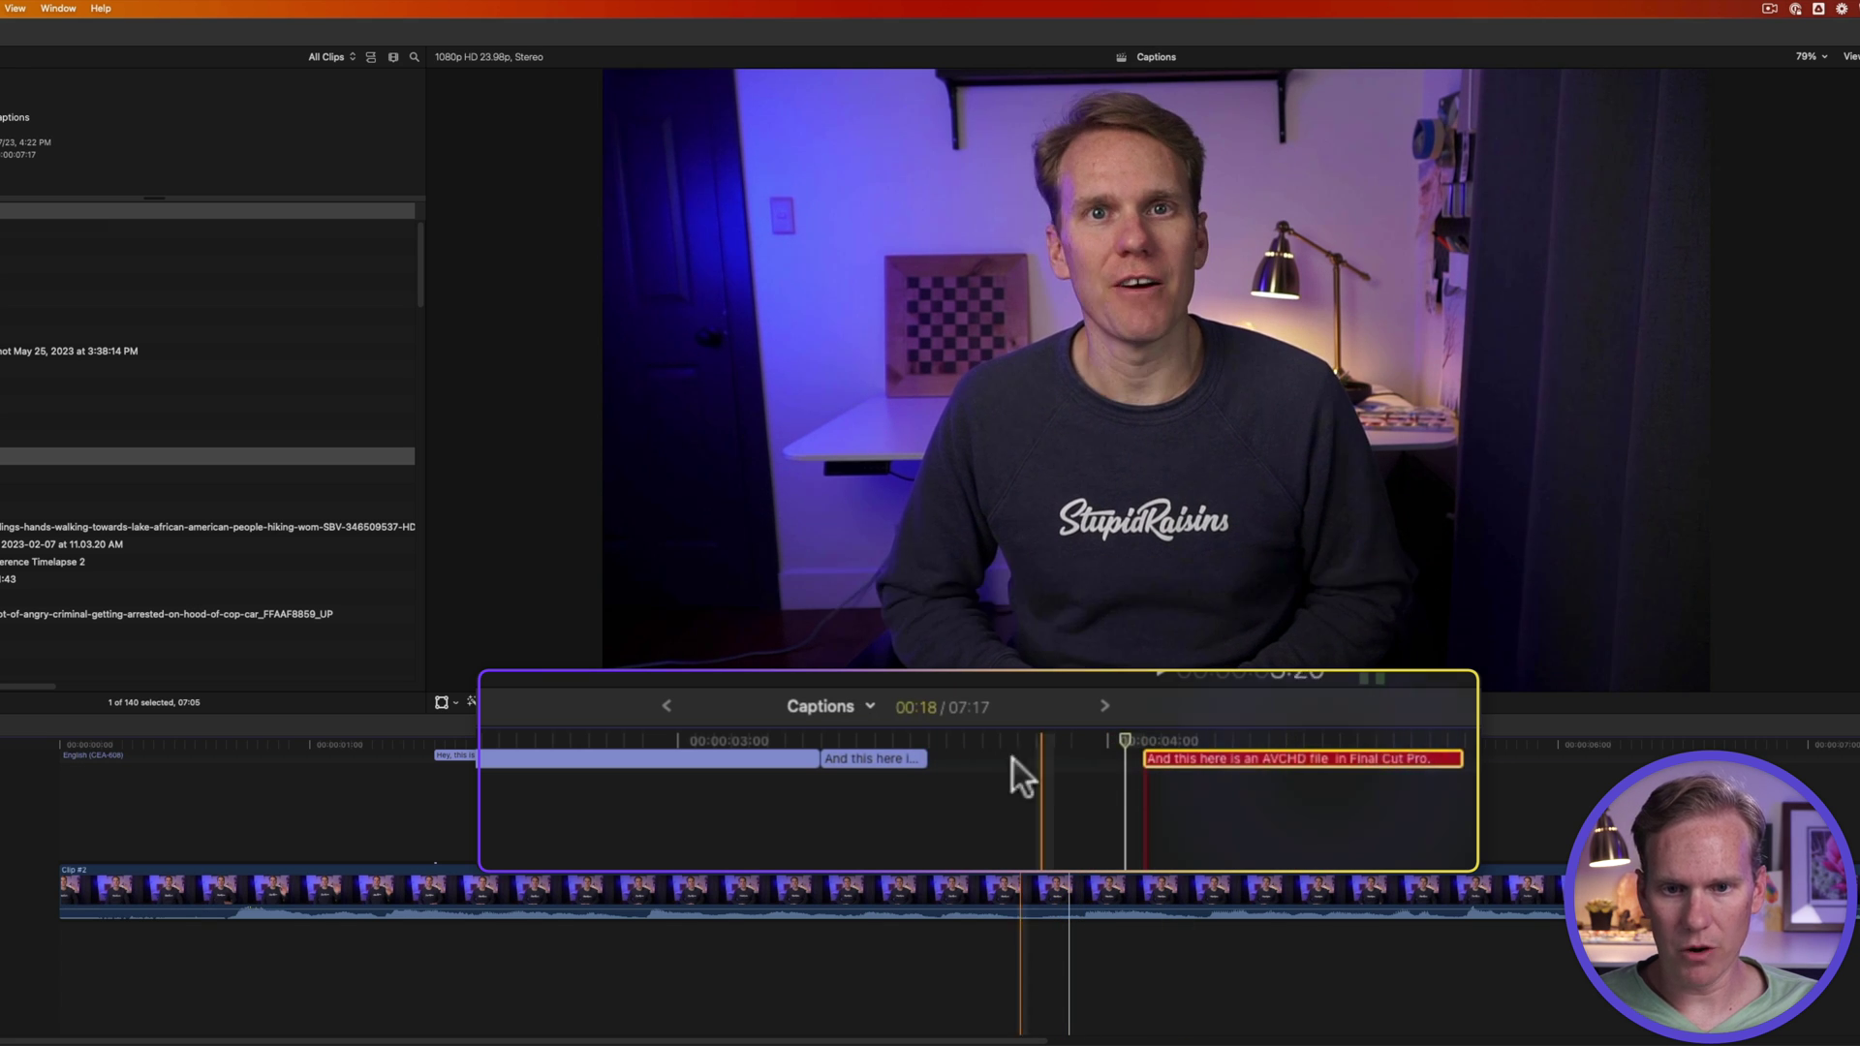
{"action": "key", "text": "super+z"}
{"action": "key", "text": "super+z"}
- Roll the edit point between the two captions earlier to about 3:04 with the Trim tool
{"action": "key", "text": "t"}
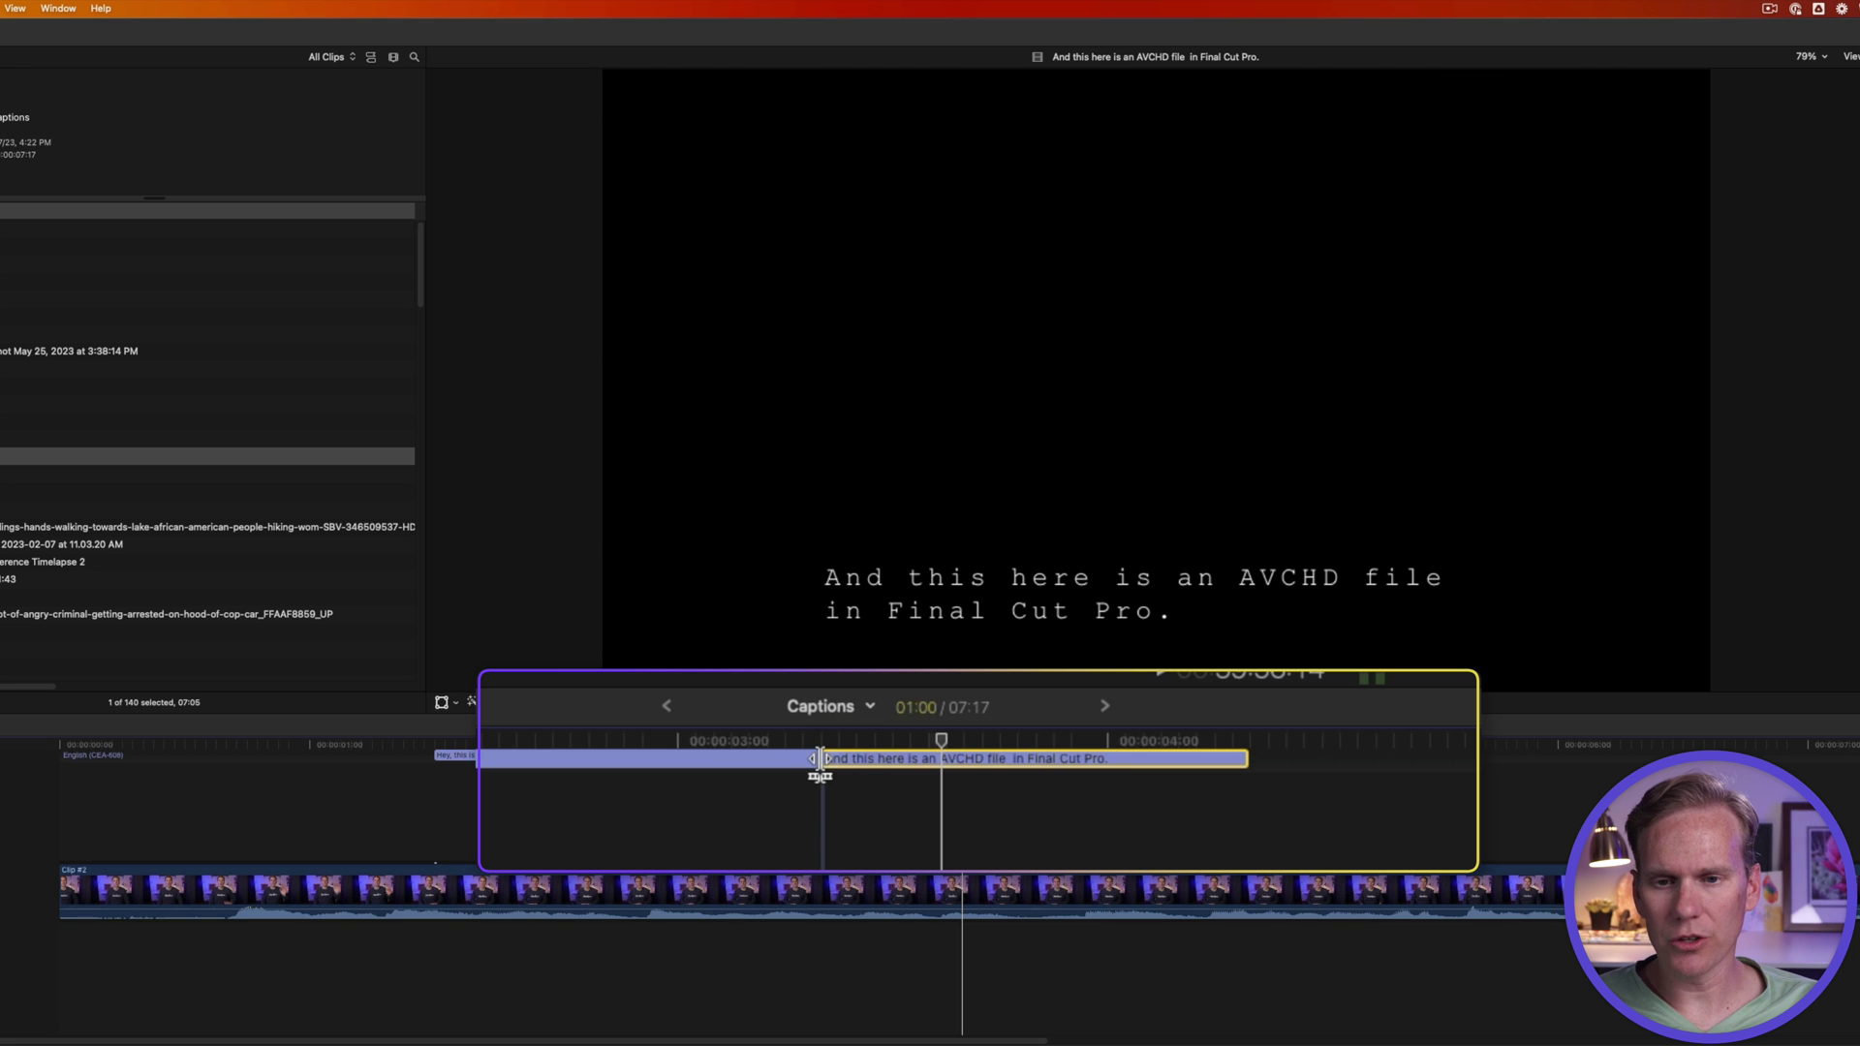
{"action": "left_click_drag", "start_coordinate": [820, 760], "coordinate": [749, 759]}
- Split the AVCHD caption into separate captions for its two text lines with Split Captions
{"action": "double_click", "coordinate": [977, 737]}
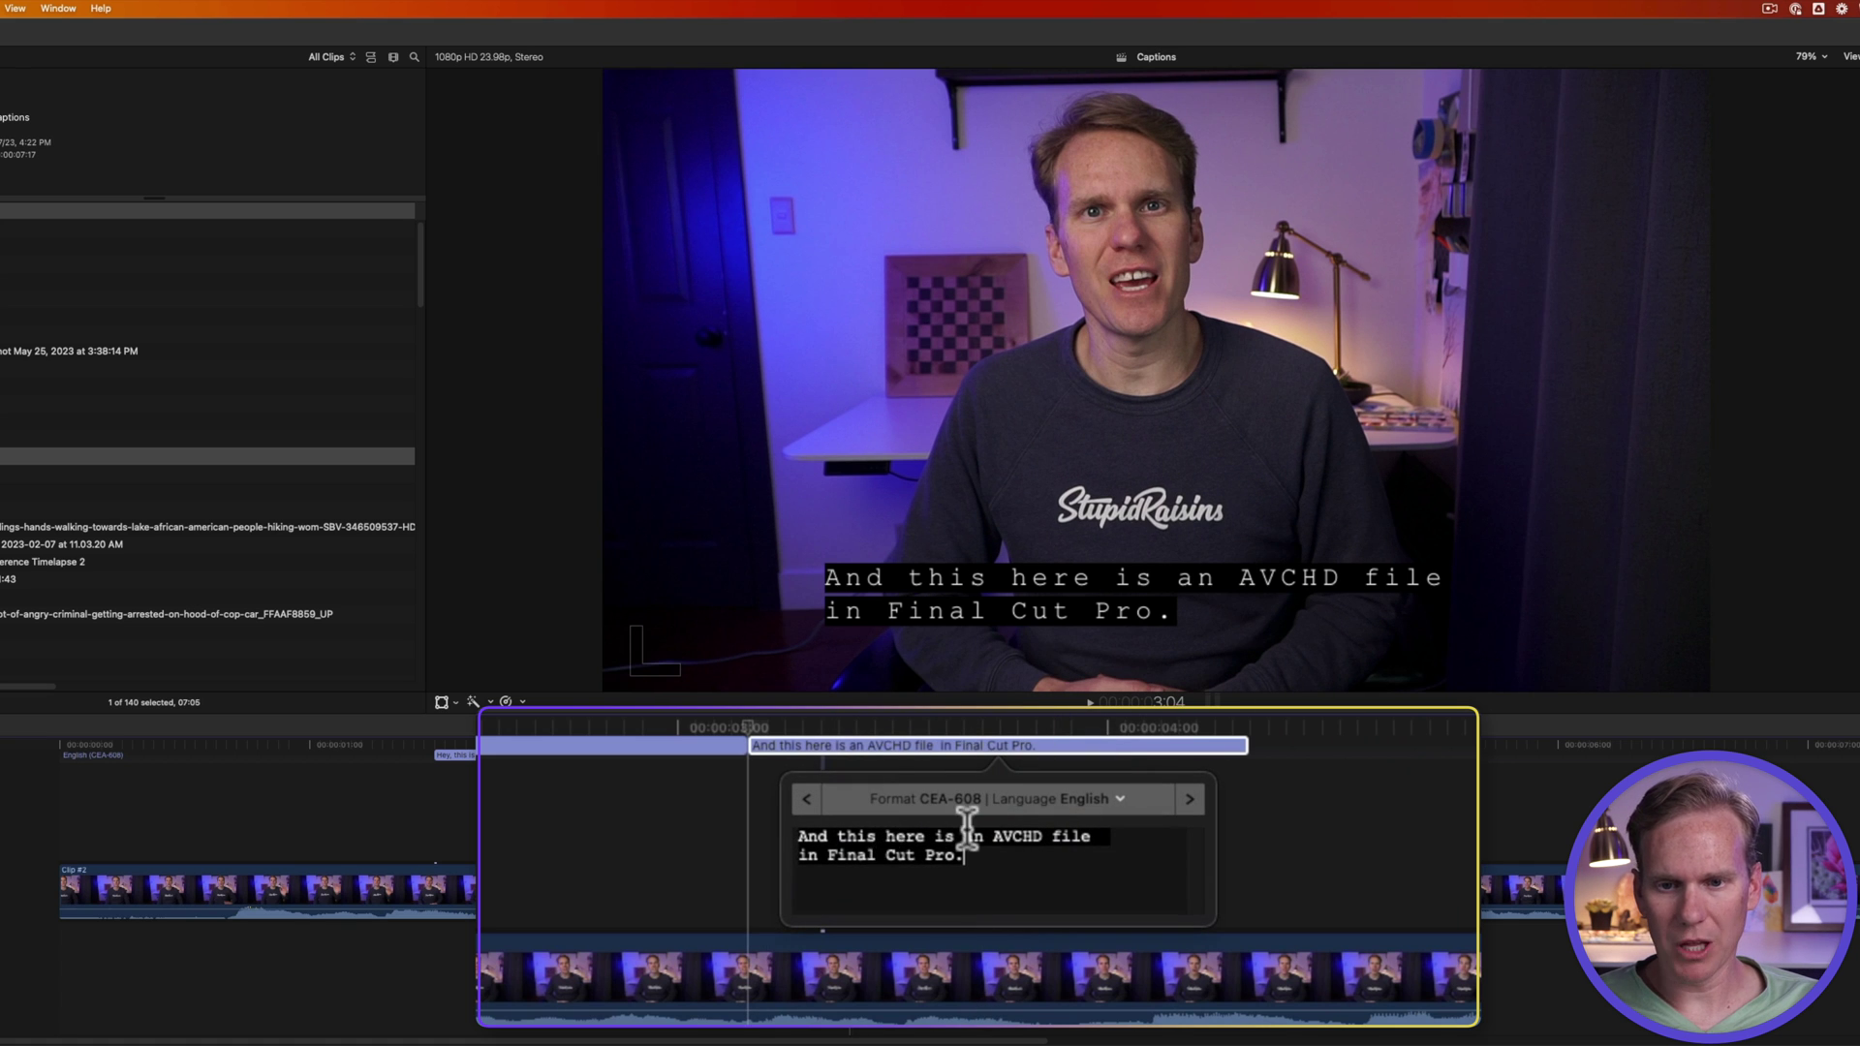
{"action": "left_click", "coordinate": [996, 741]}
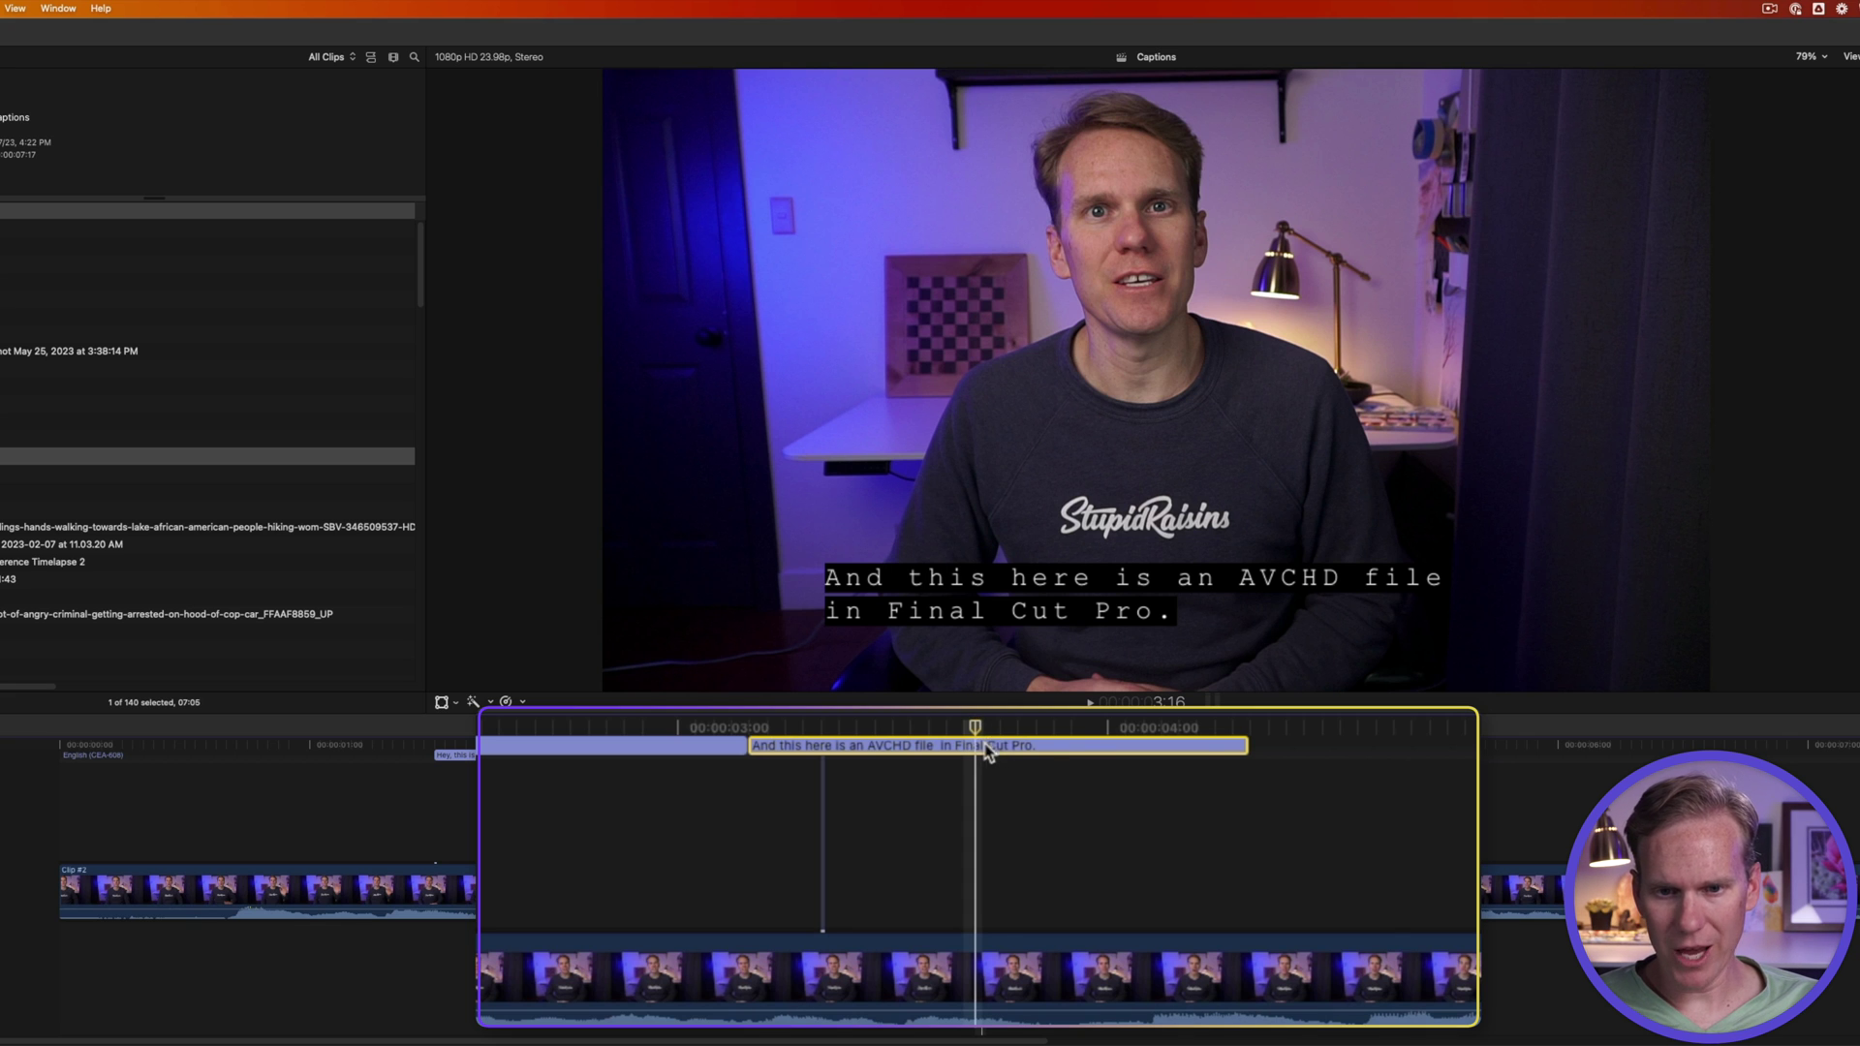
{"action": "right_click", "coordinate": [984, 742]}
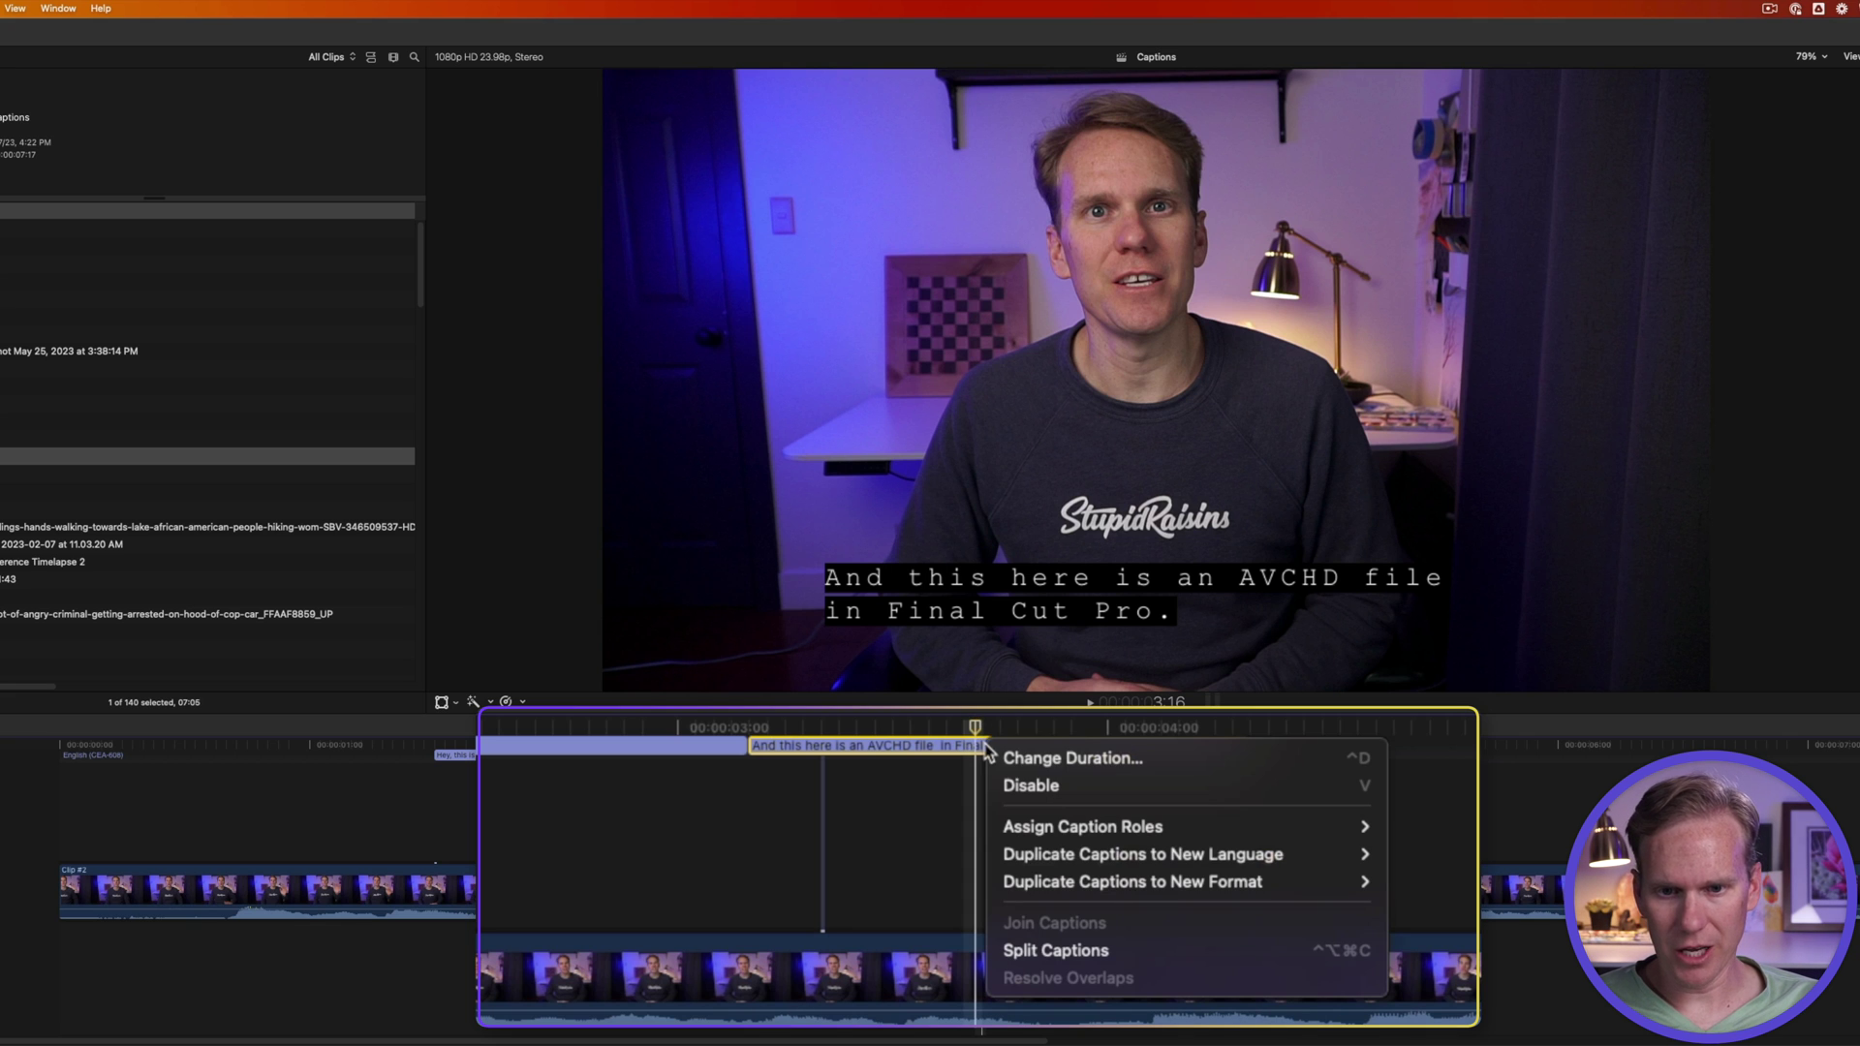
{"action": "left_click", "coordinate": [1109, 953]}
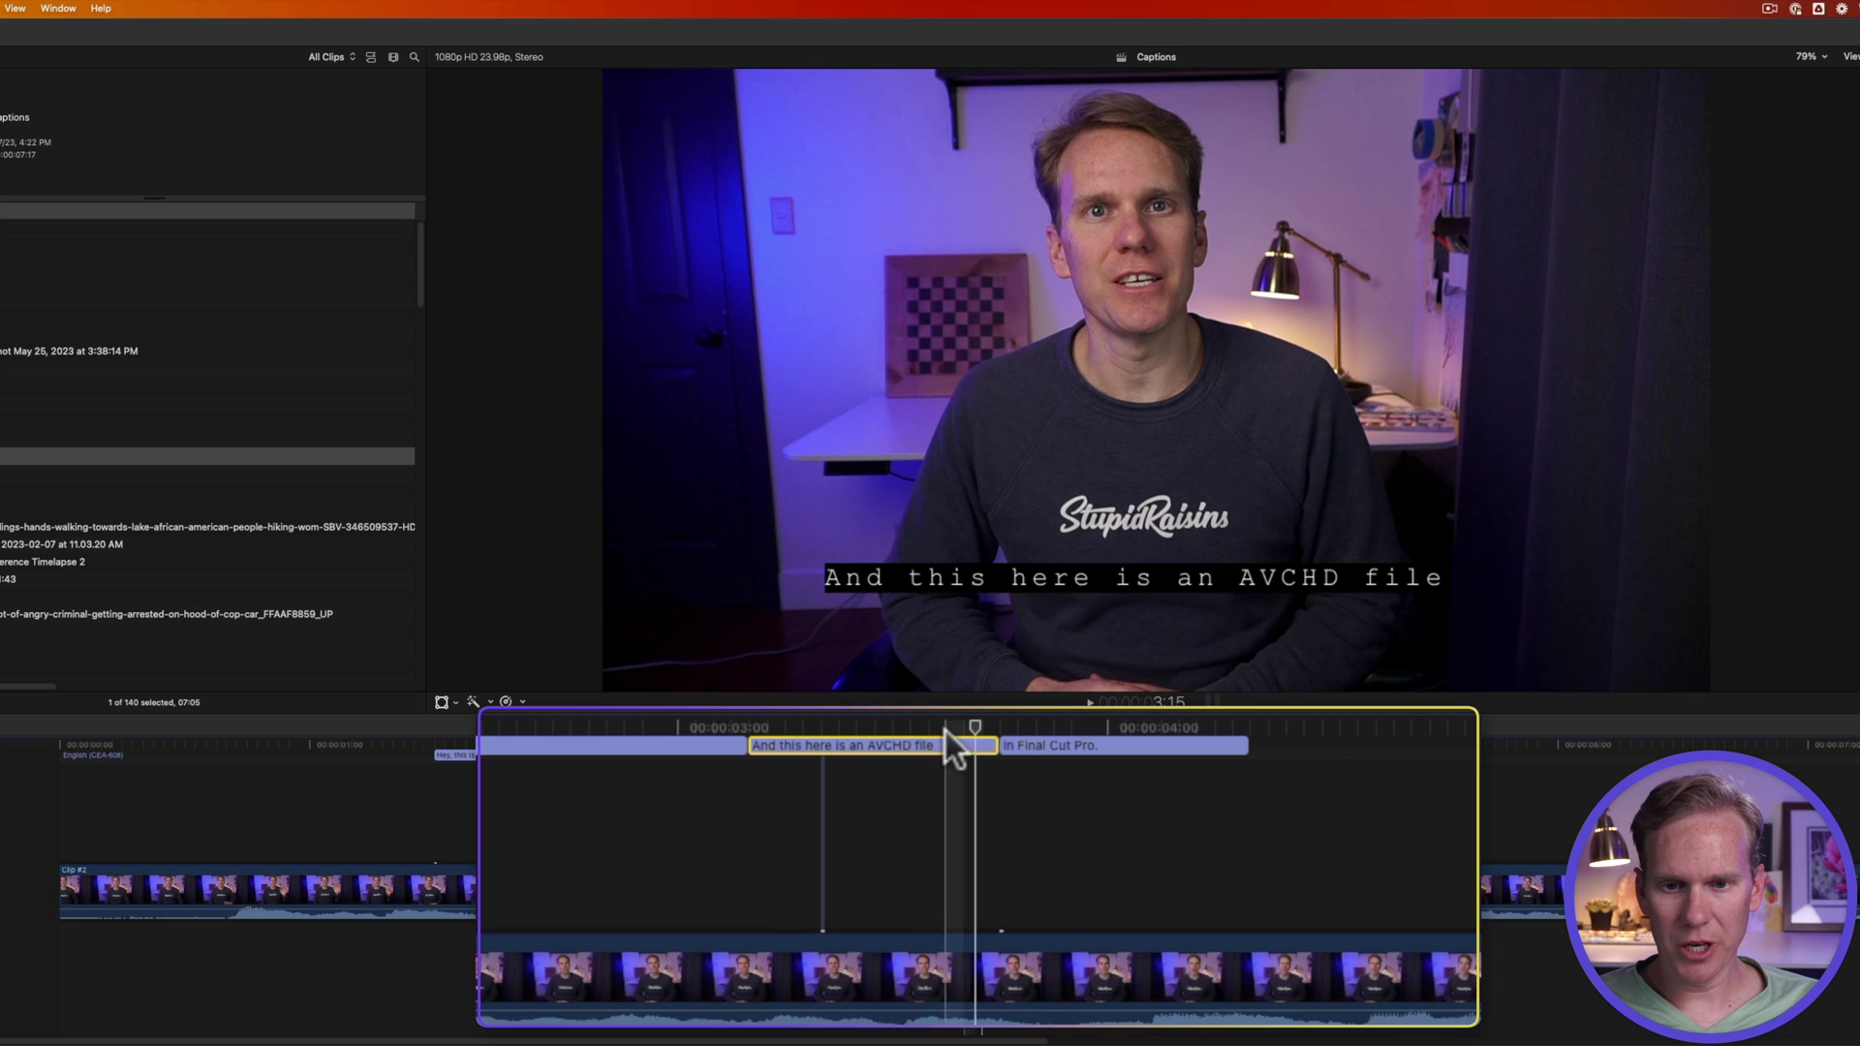
- Select the two split AVCHD captions in the timeline and merge them back into one with Join Captions
{"action": "left_click", "coordinate": [943, 760]}
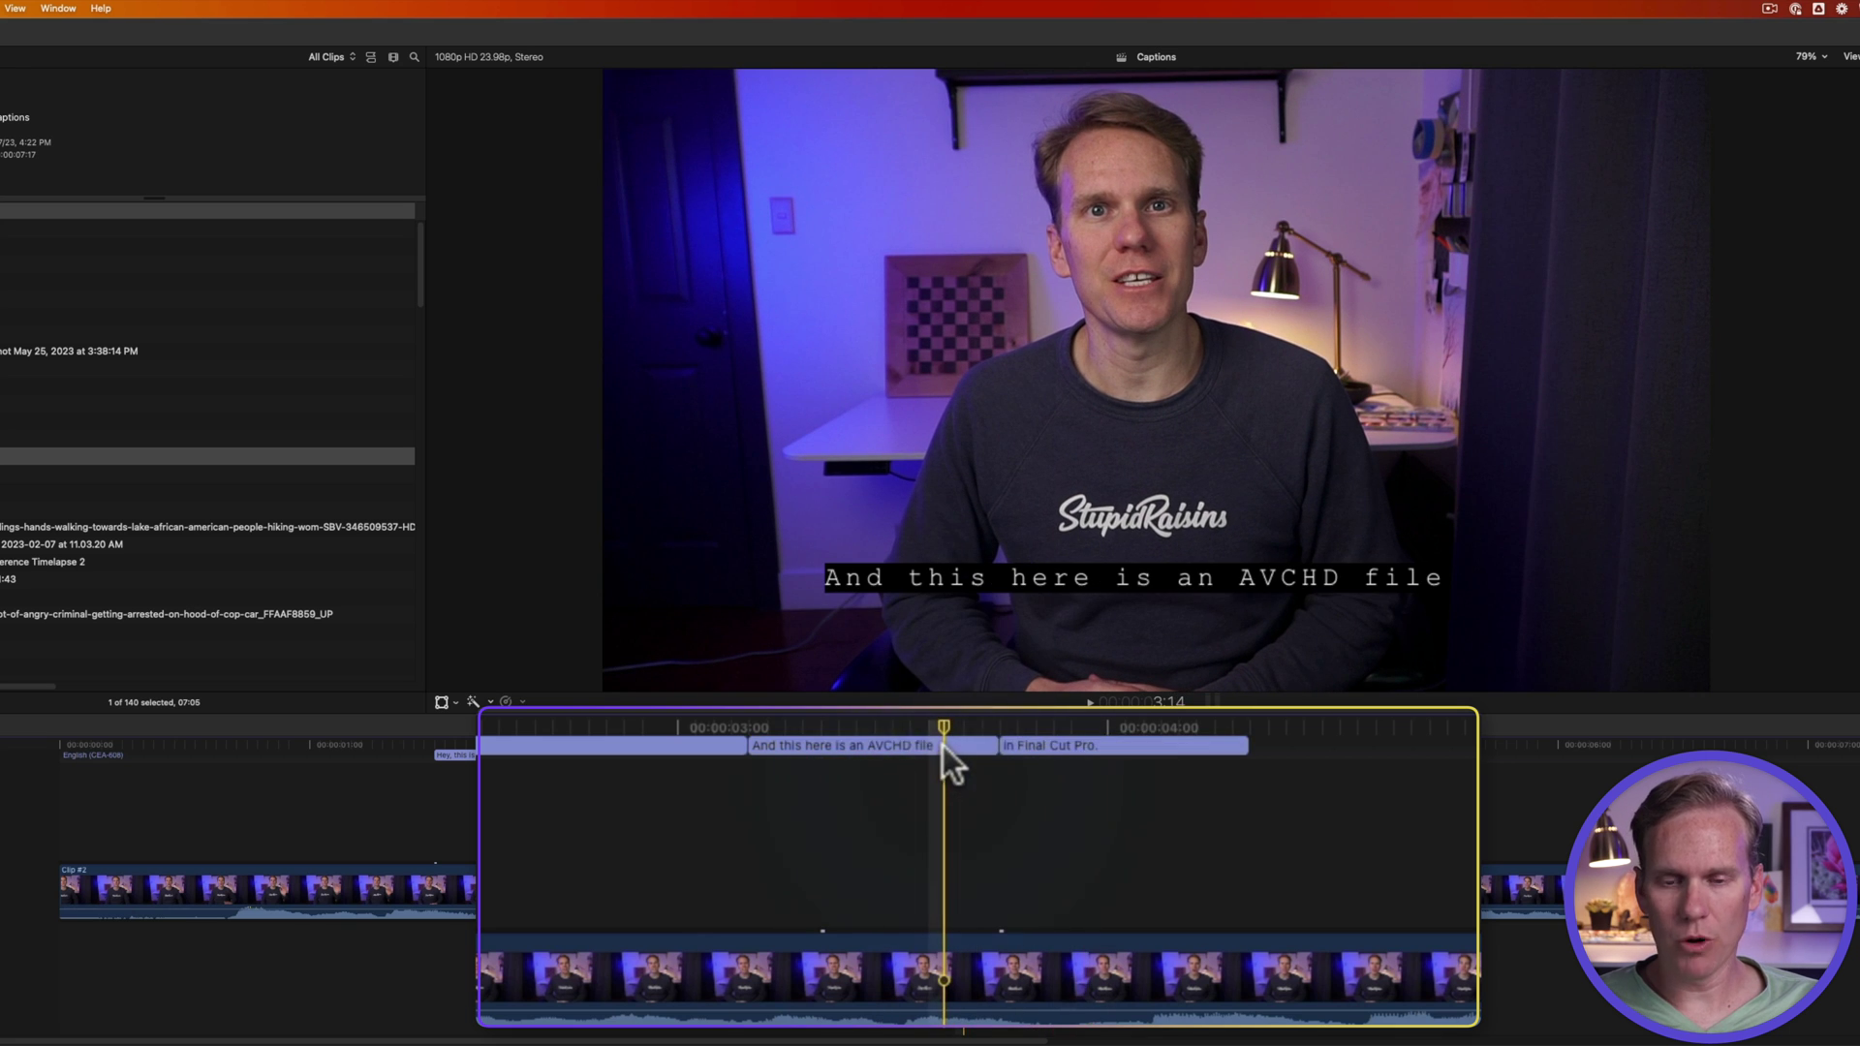
{"action": "left_click", "coordinate": [944, 746]}
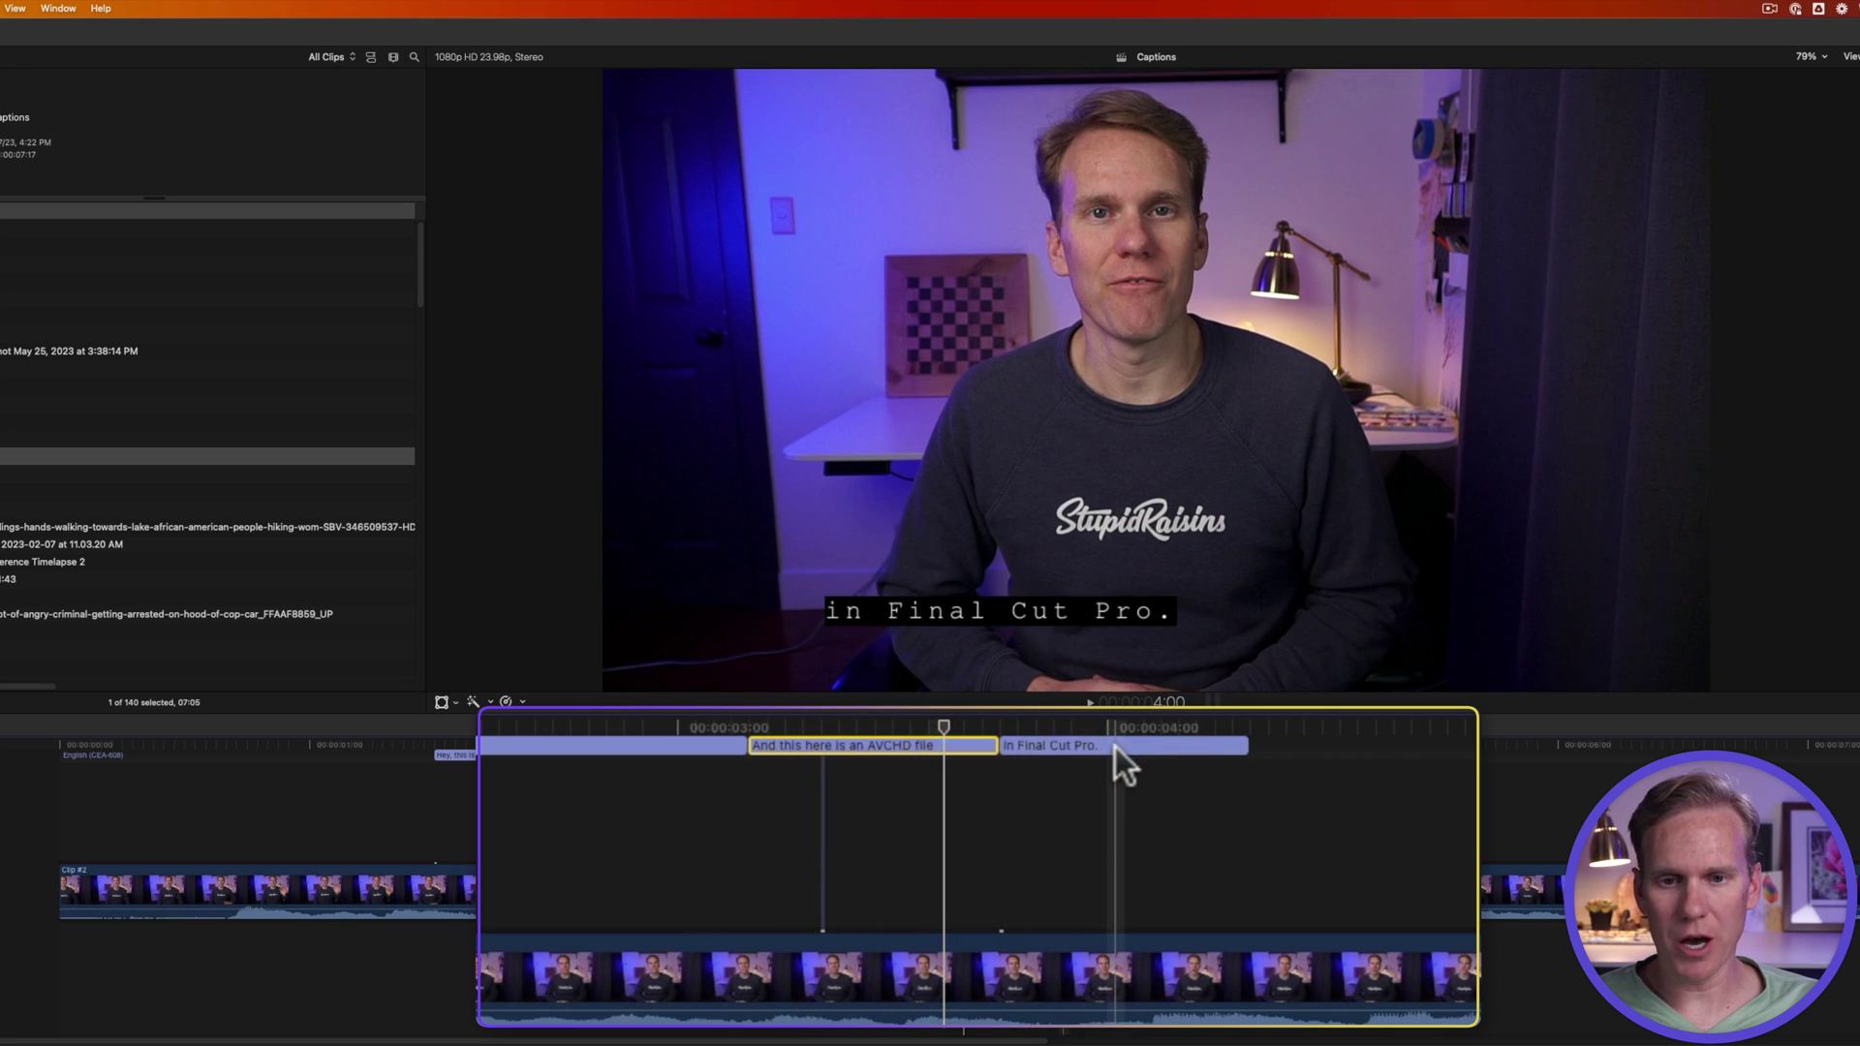
{"action": "left_click", "coordinate": [1040, 790]}
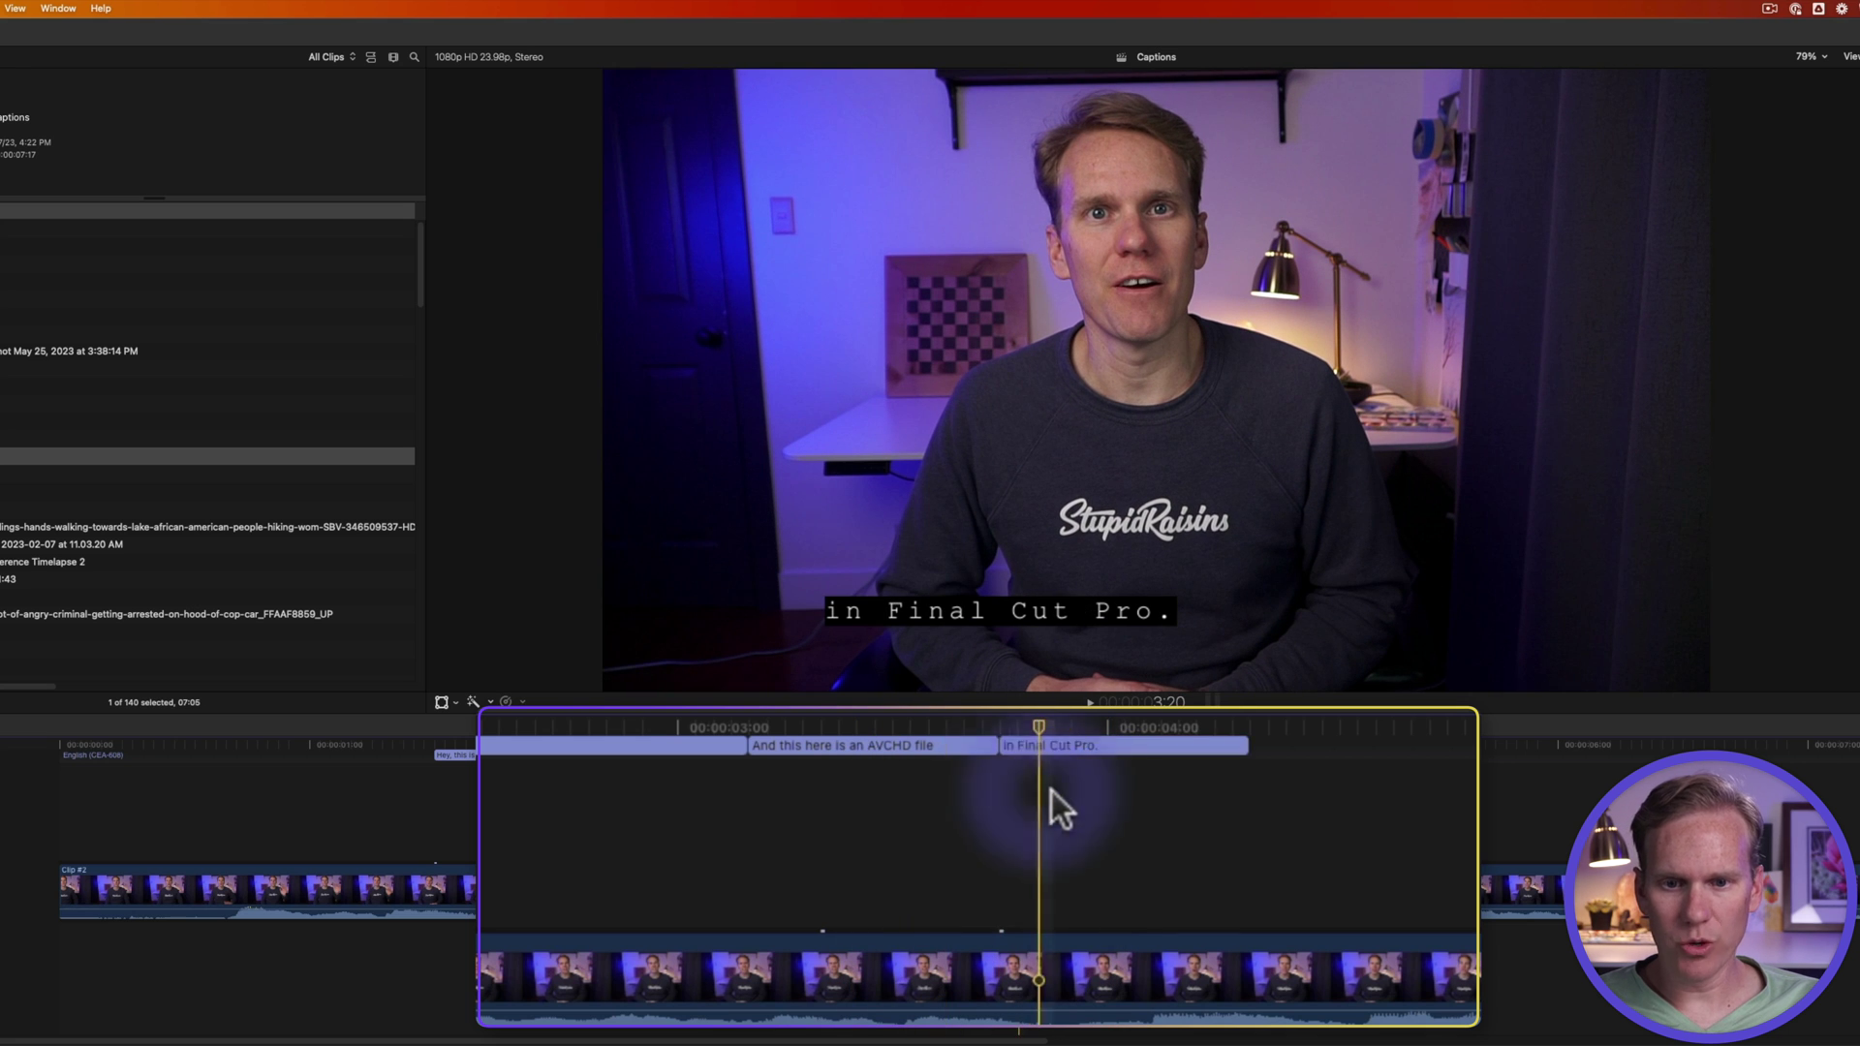
{"action": "left_click_drag", "start_coordinate": [1062, 794], "coordinate": [964, 747]}
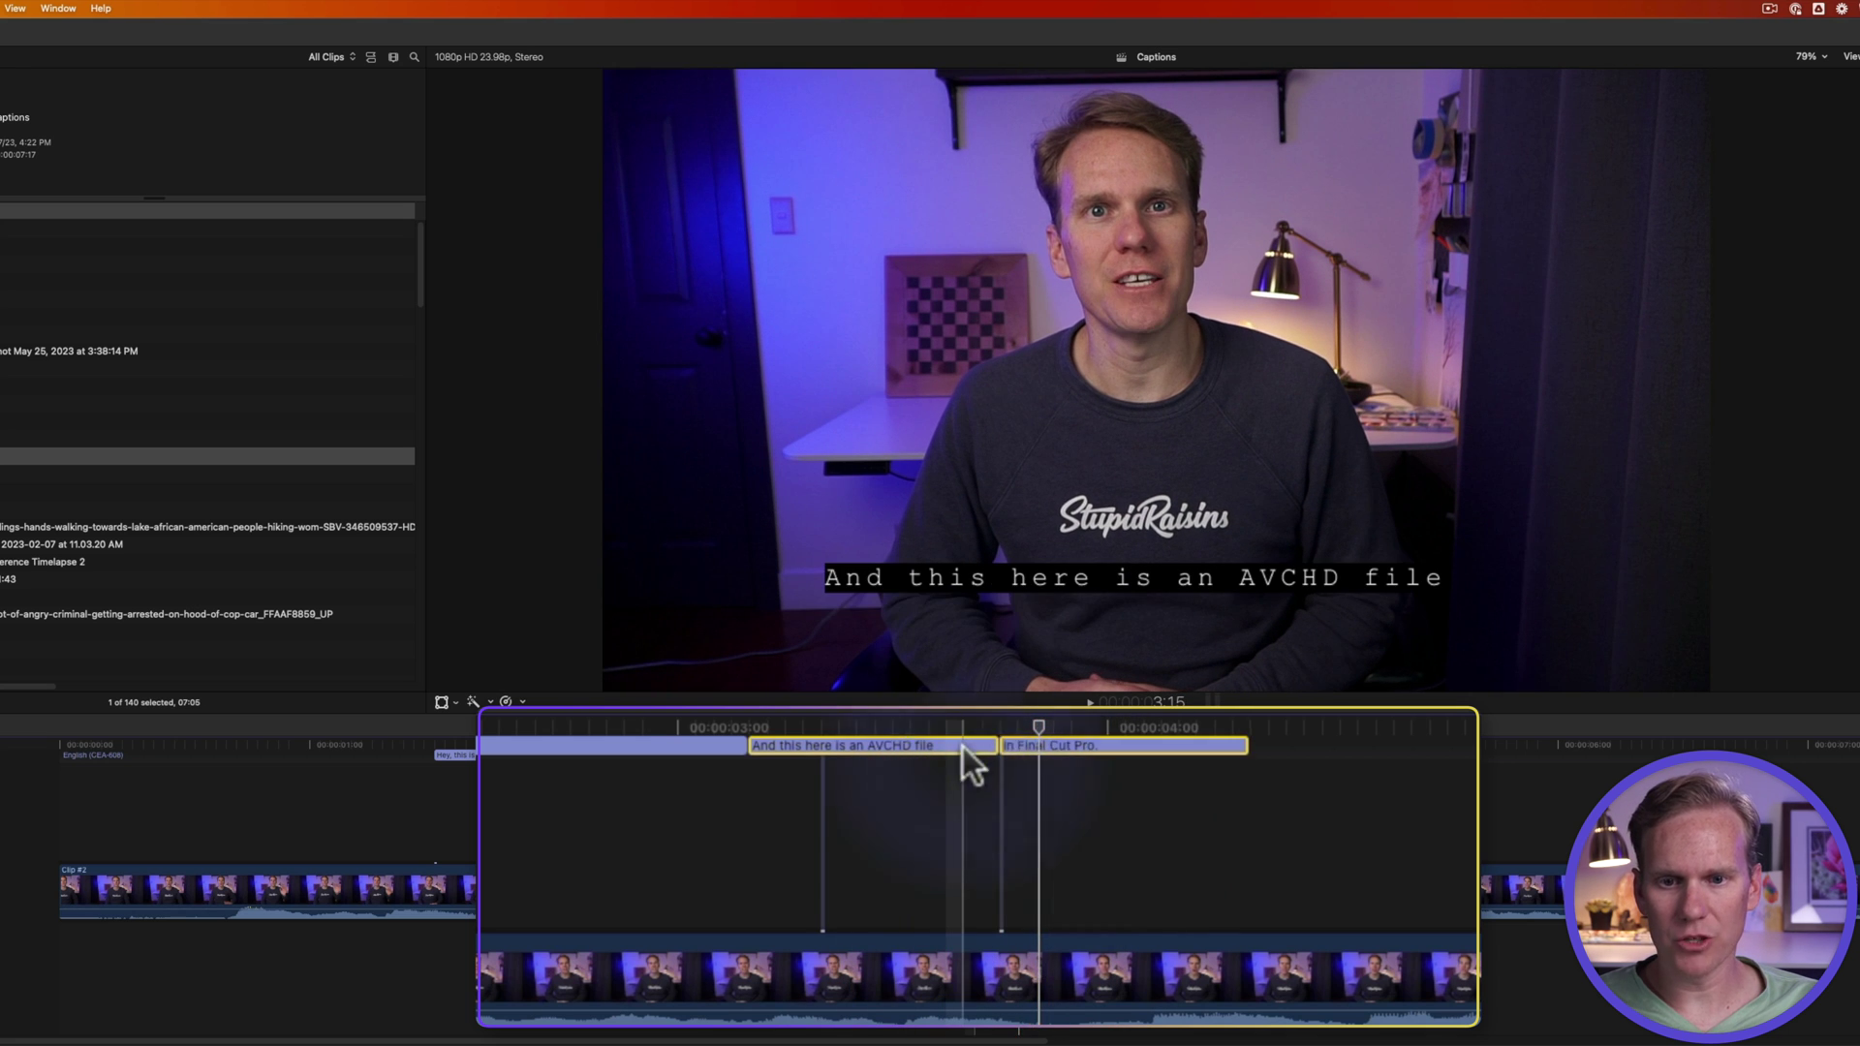
{"action": "right_click", "coordinate": [963, 747]}
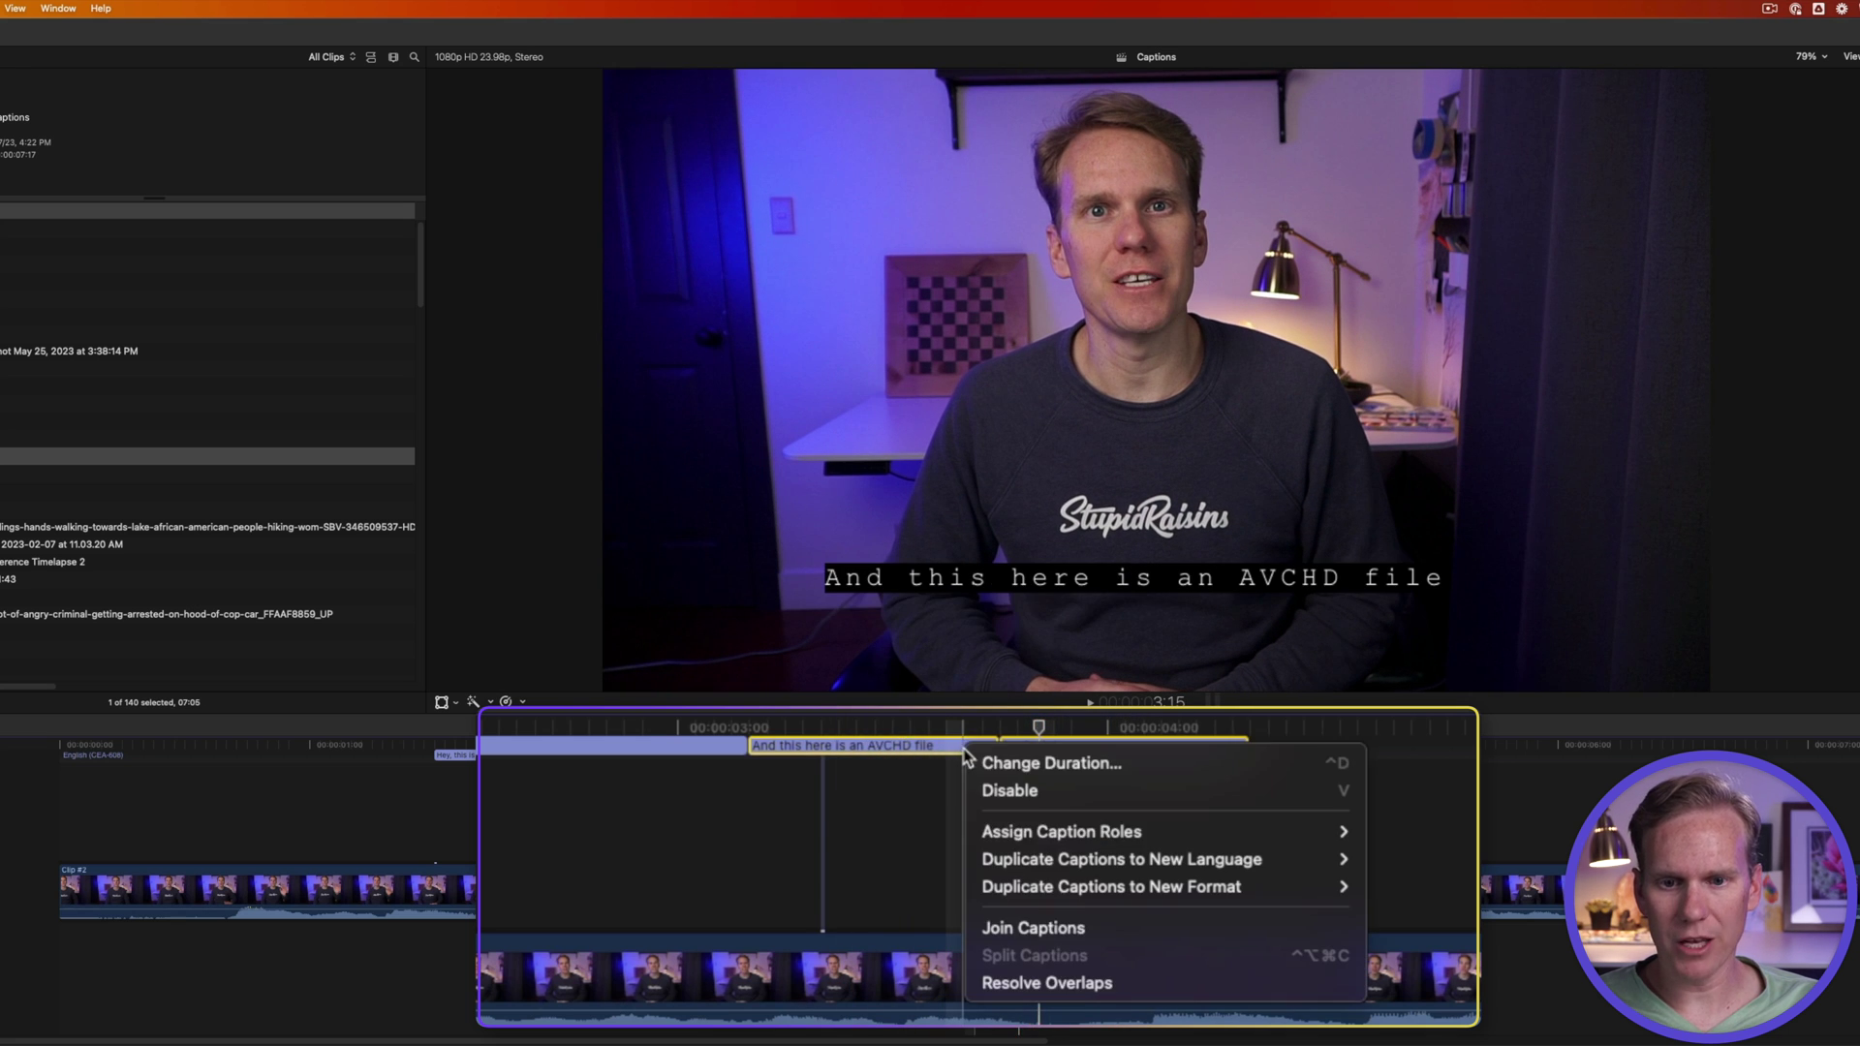
{"action": "left_click", "coordinate": [1076, 928]}
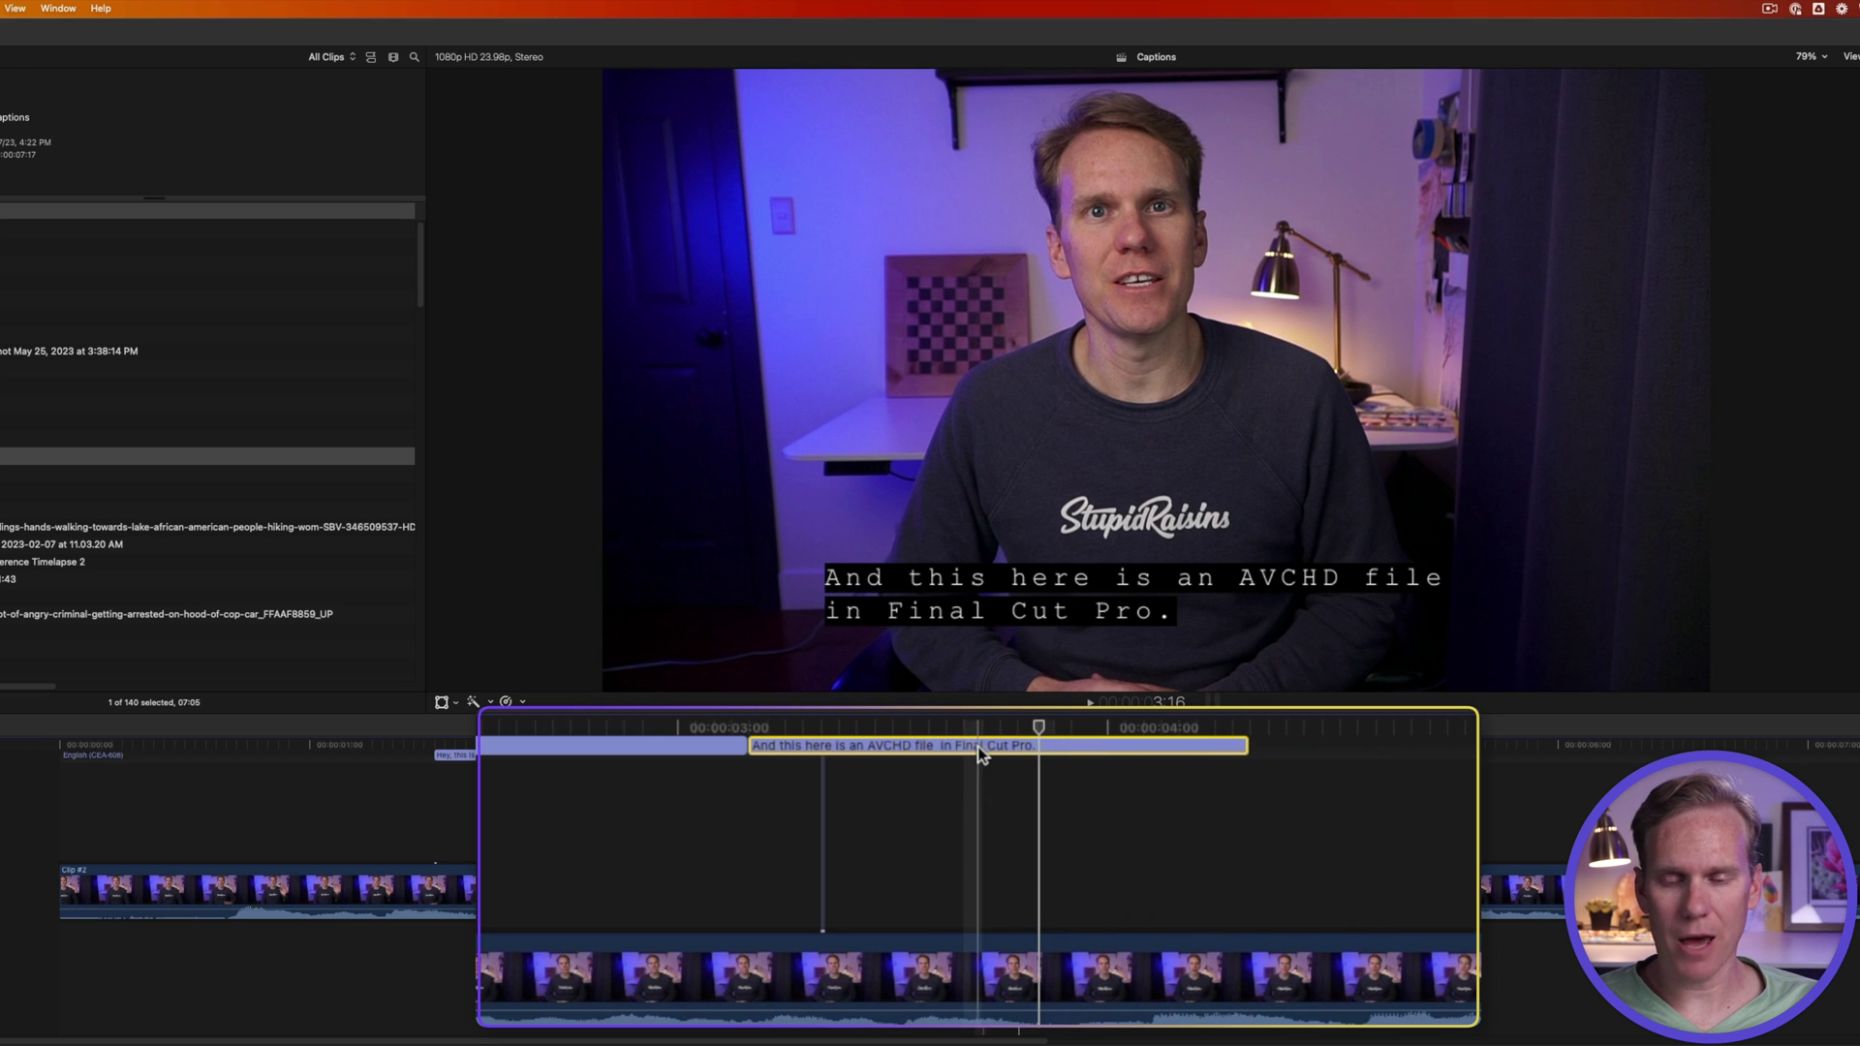
- Try moving the "Overlap" caption later and trimming its start past the first caption, undoing both changes
{"action": "left_click_drag", "start_coordinate": [979, 747], "coordinate": [690, 876]}
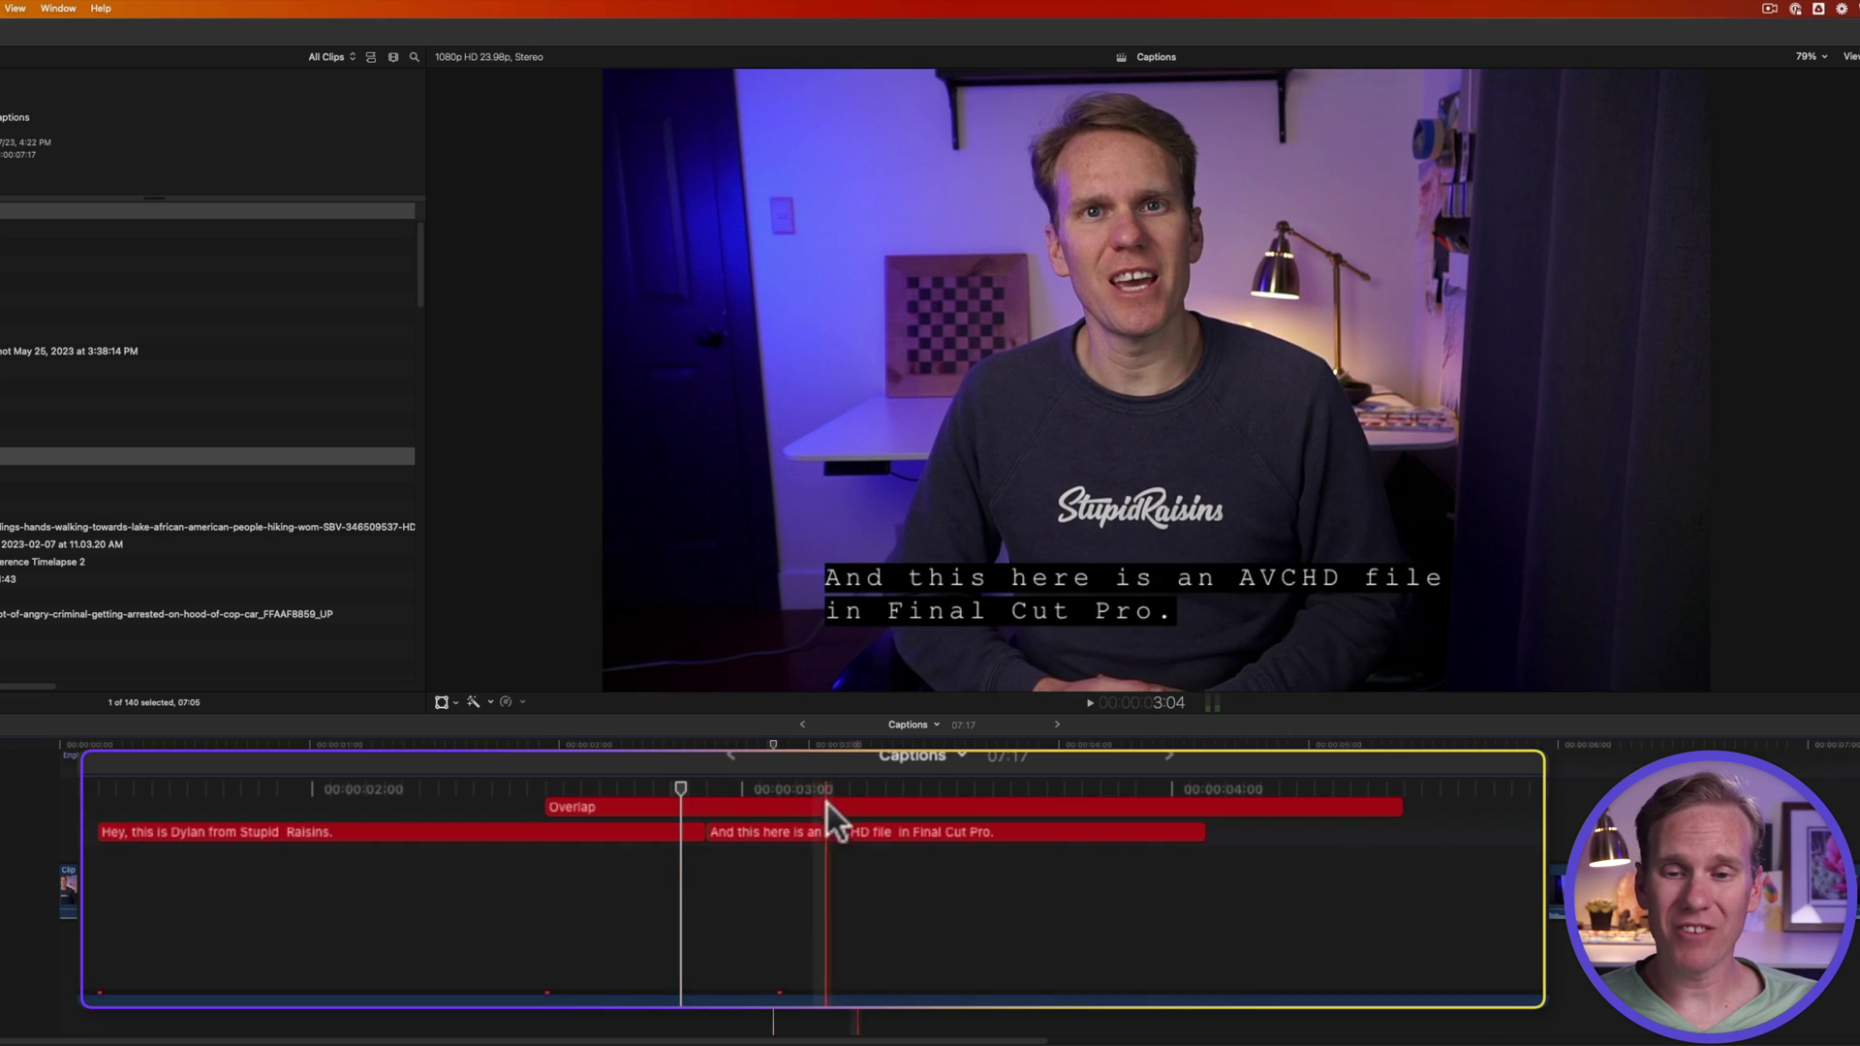
{"action": "left_click", "coordinate": [739, 810]}
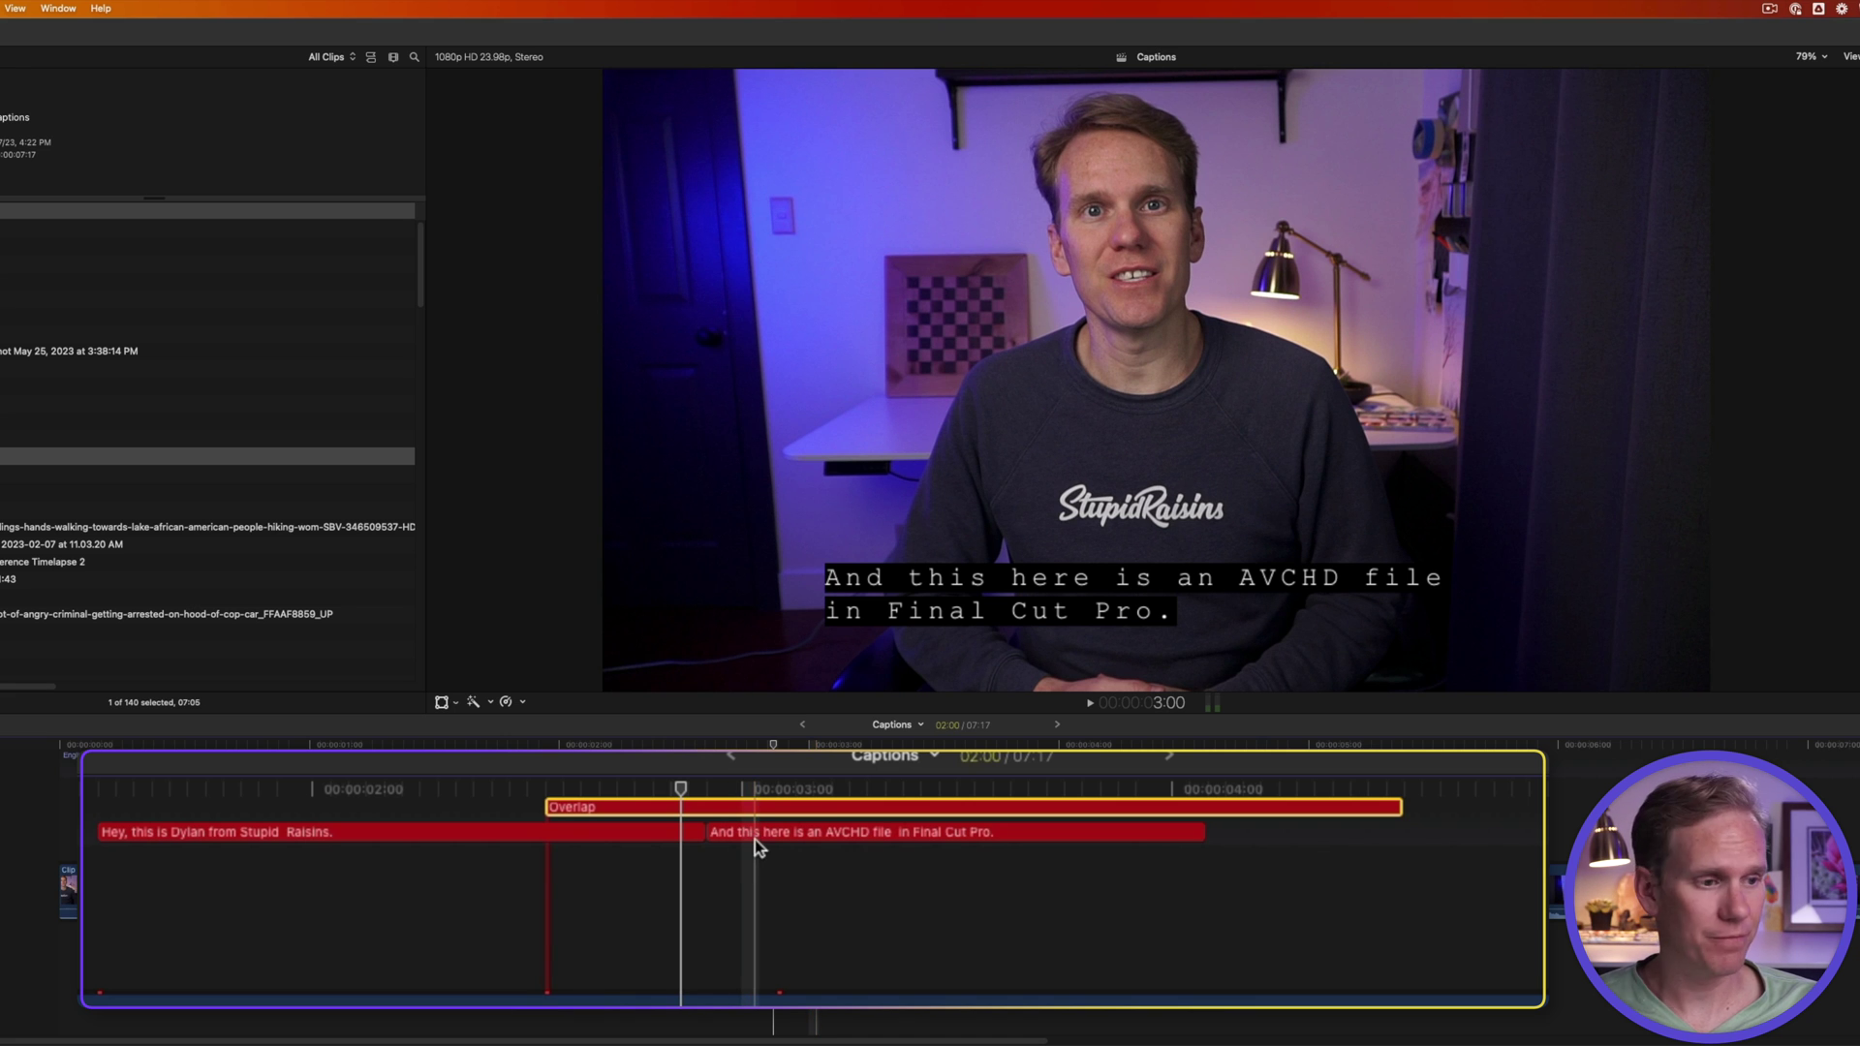
{"action": "left_click_drag", "start_coordinate": [692, 802], "coordinate": [1363, 810]}
{"action": "key", "text": "super+z"}
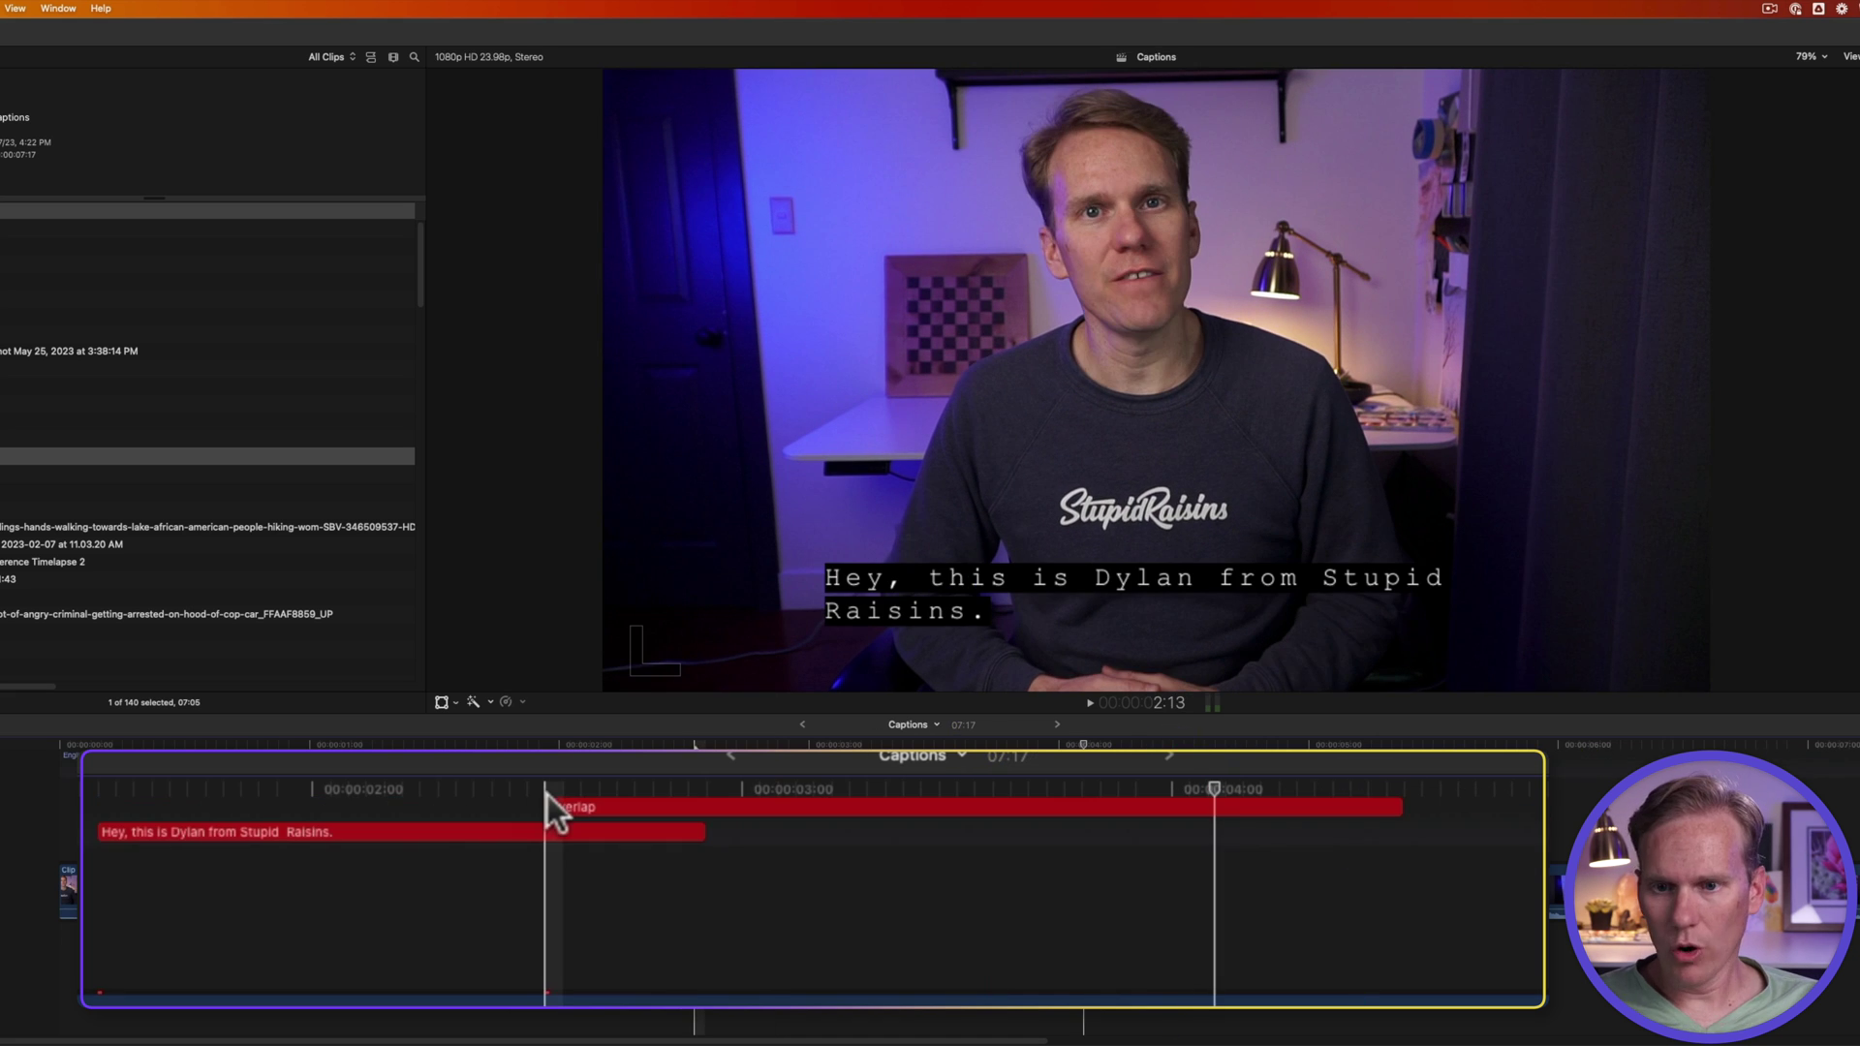
{"action": "left_click_drag", "start_coordinate": [556, 805], "coordinate": [741, 814]}
{"action": "key", "text": "super+z"}
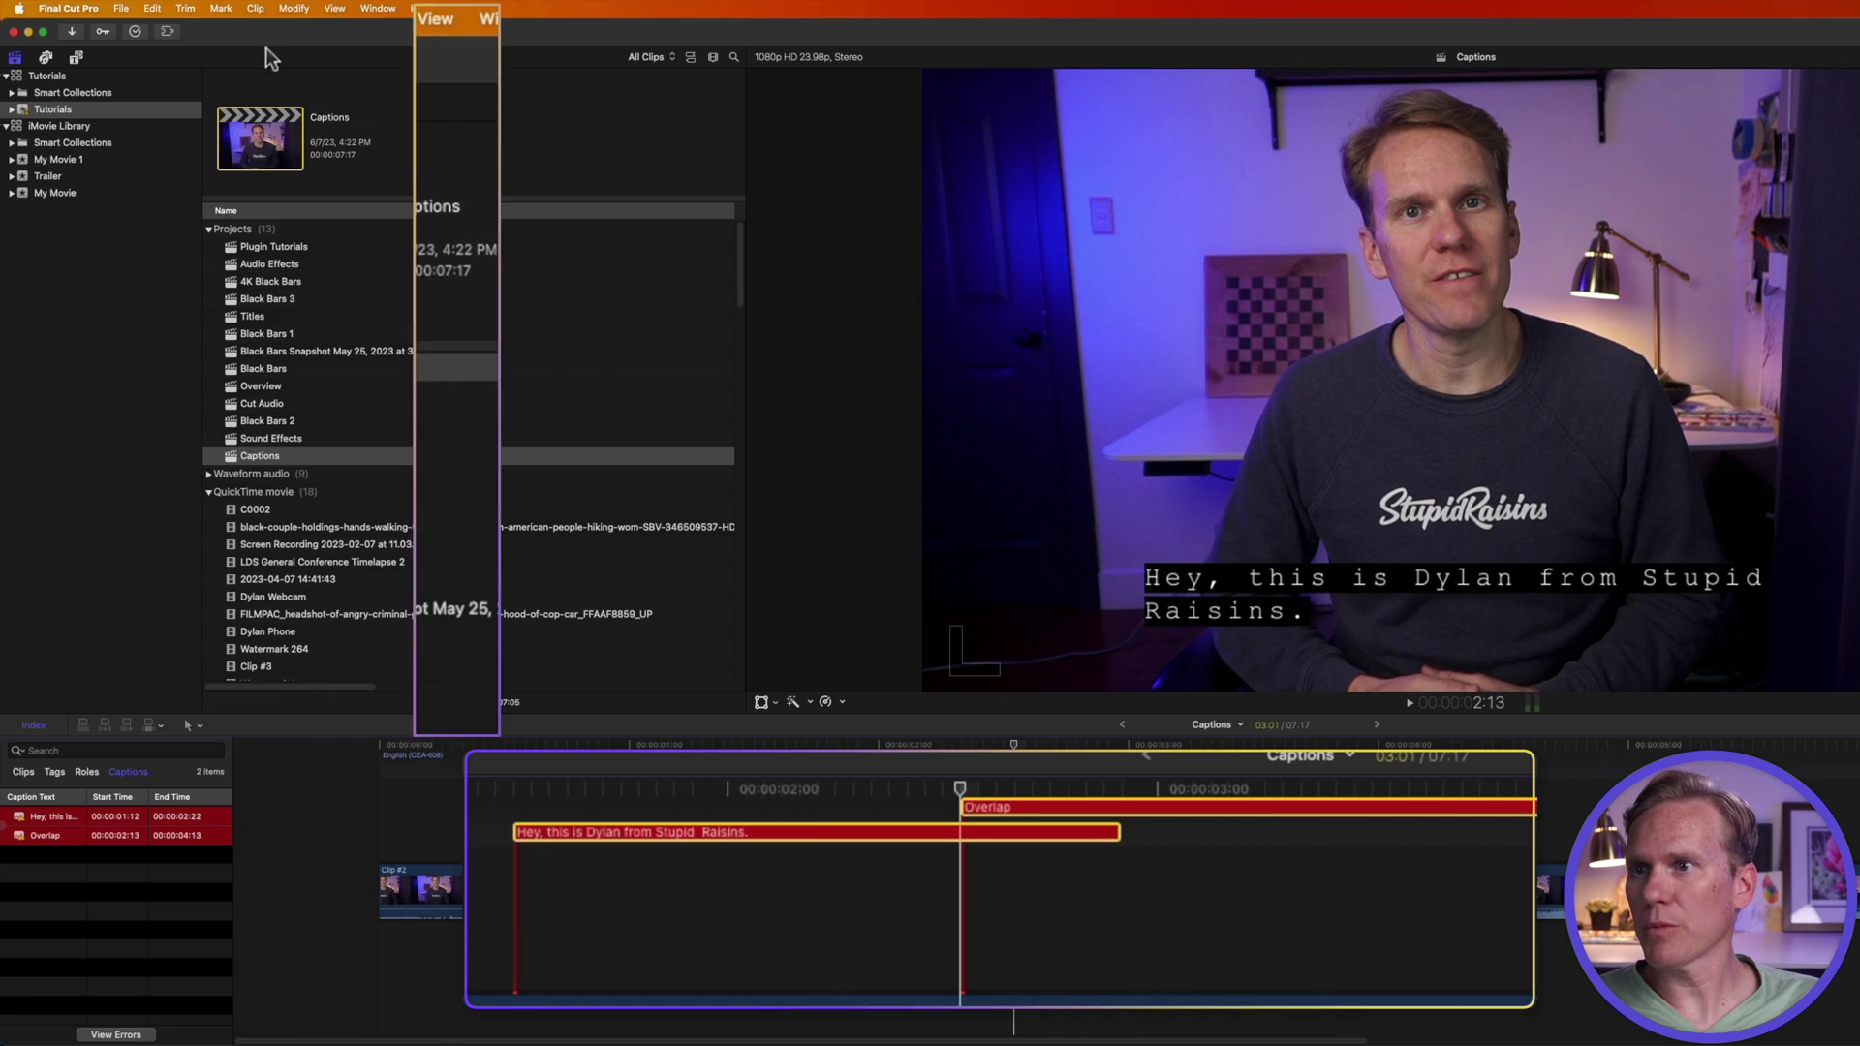
- Fix the overlap between the first caption and the "Overlap" caption with Resolve Overlaps
{"action": "left_click", "coordinate": [152, 7]}
{"action": "mouse_move", "coordinate": [291, 572]}
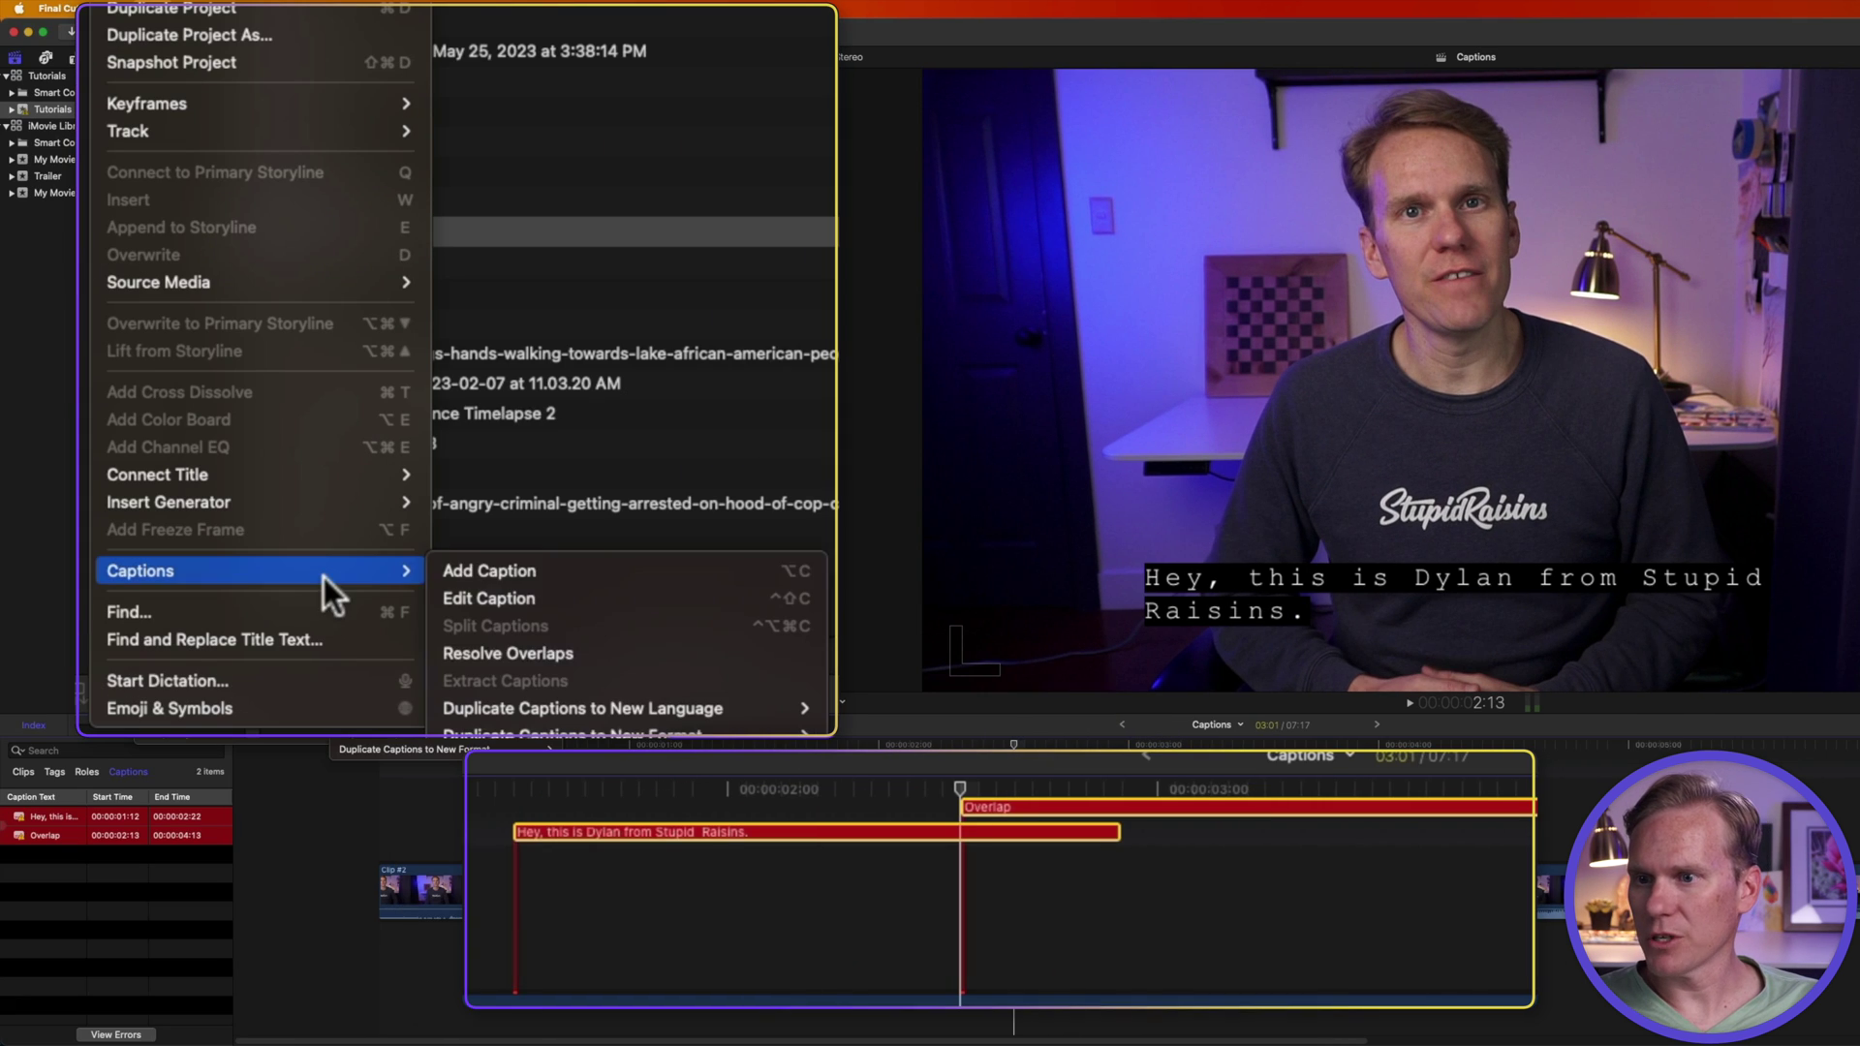
{"action": "left_click", "coordinate": [568, 655]}
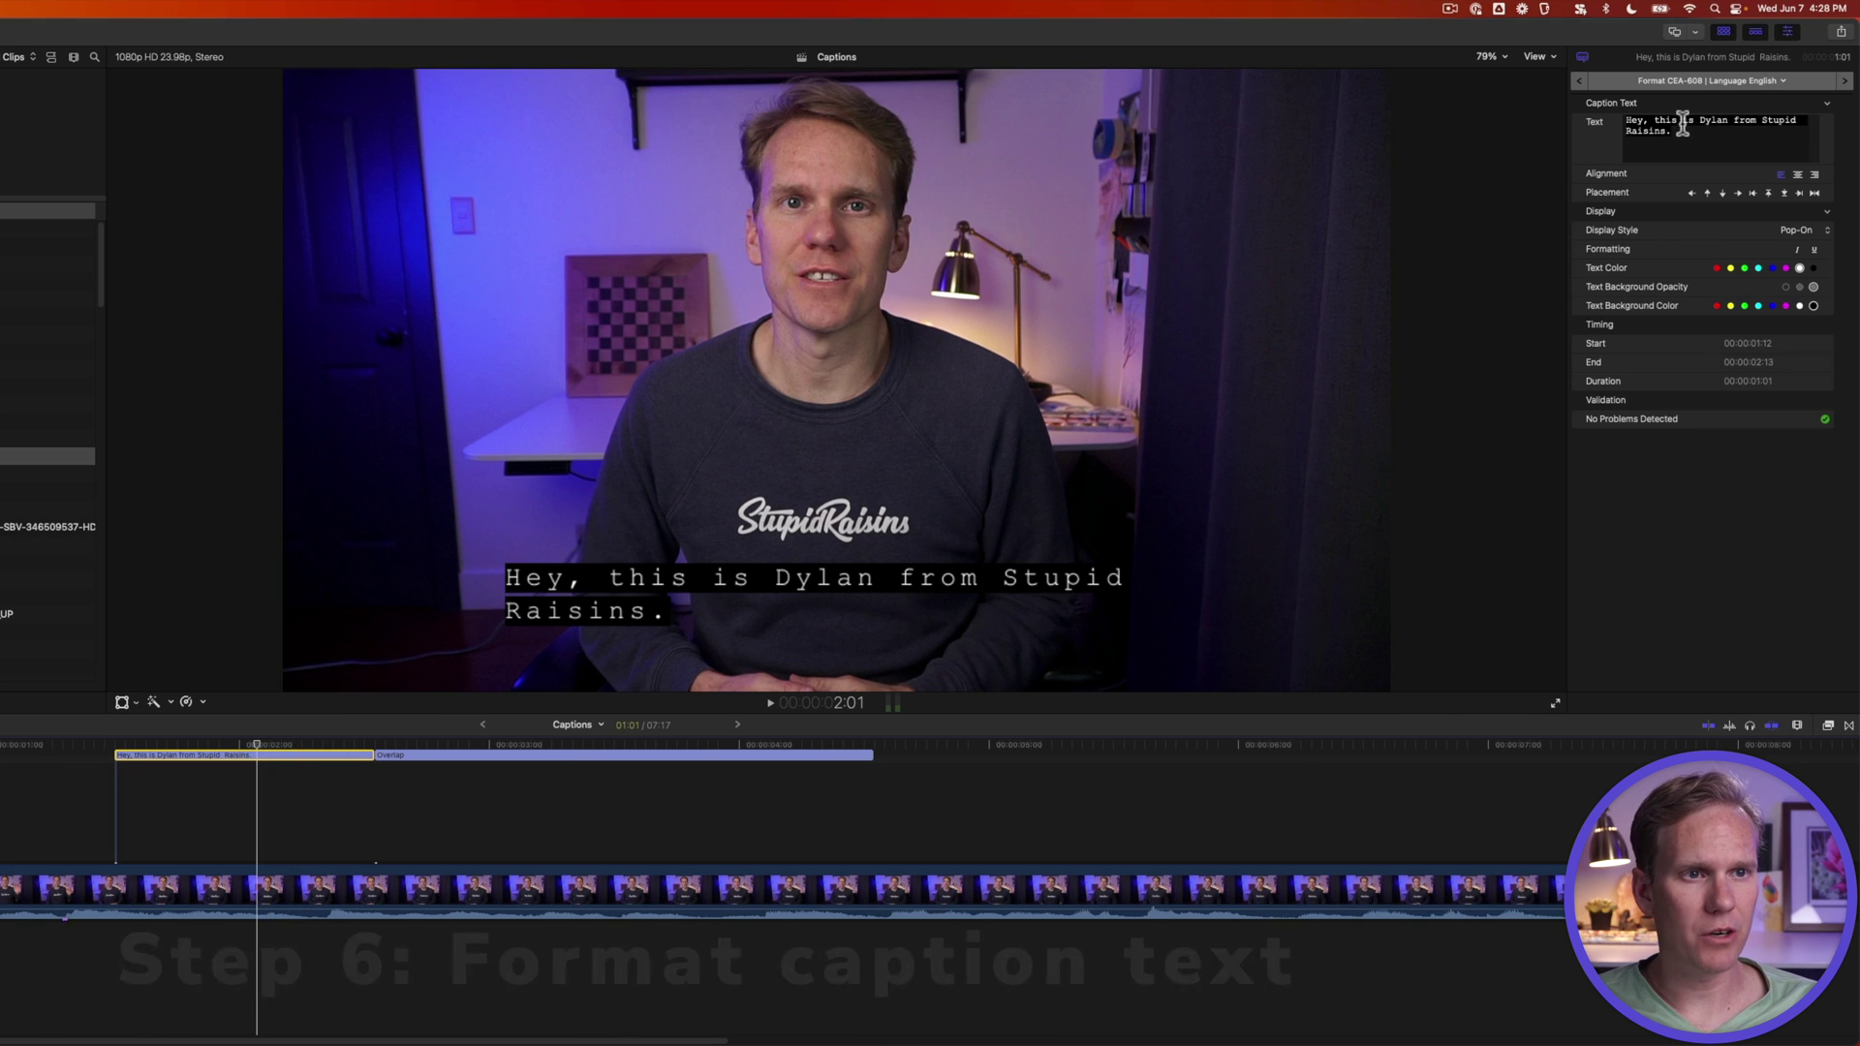
- Try center and right alignment on the first caption's text, then restore left alignment
{"action": "left_click", "coordinate": [1798, 176]}
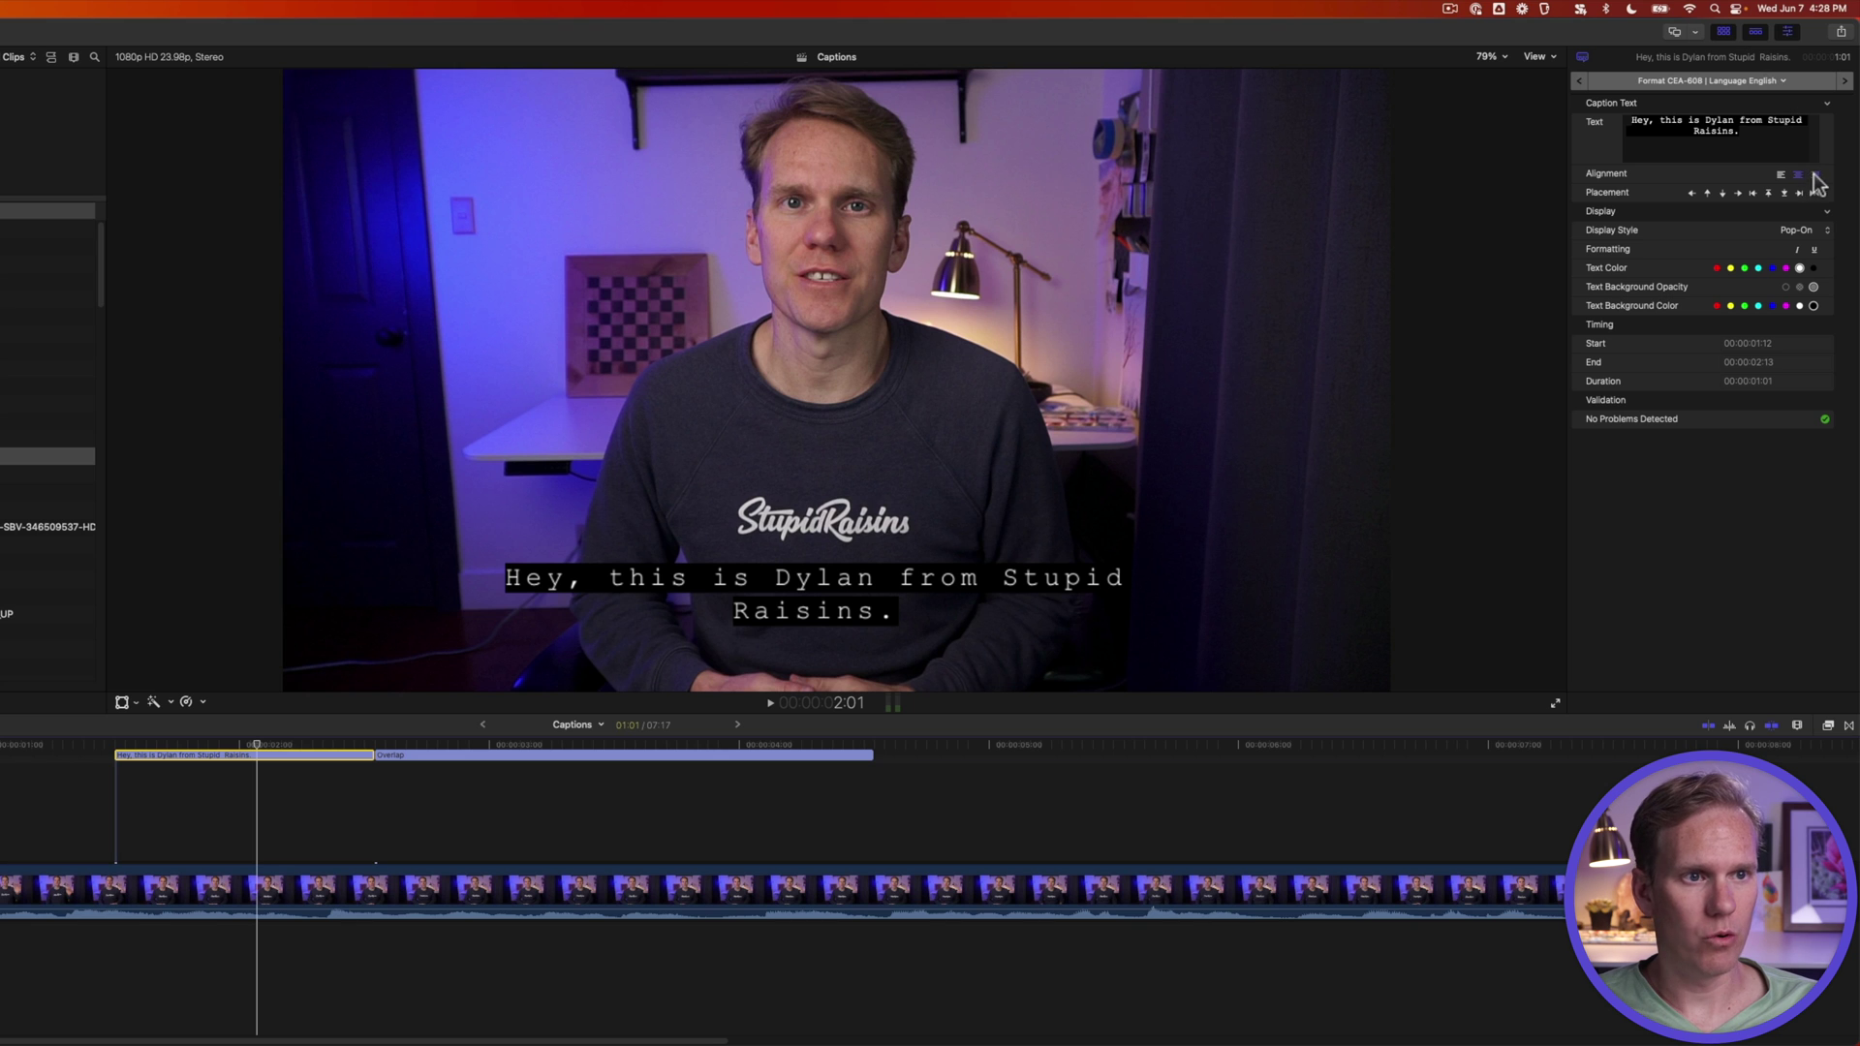
{"action": "left_click", "coordinate": [1816, 175]}
{"action": "left_click", "coordinate": [1780, 175]}
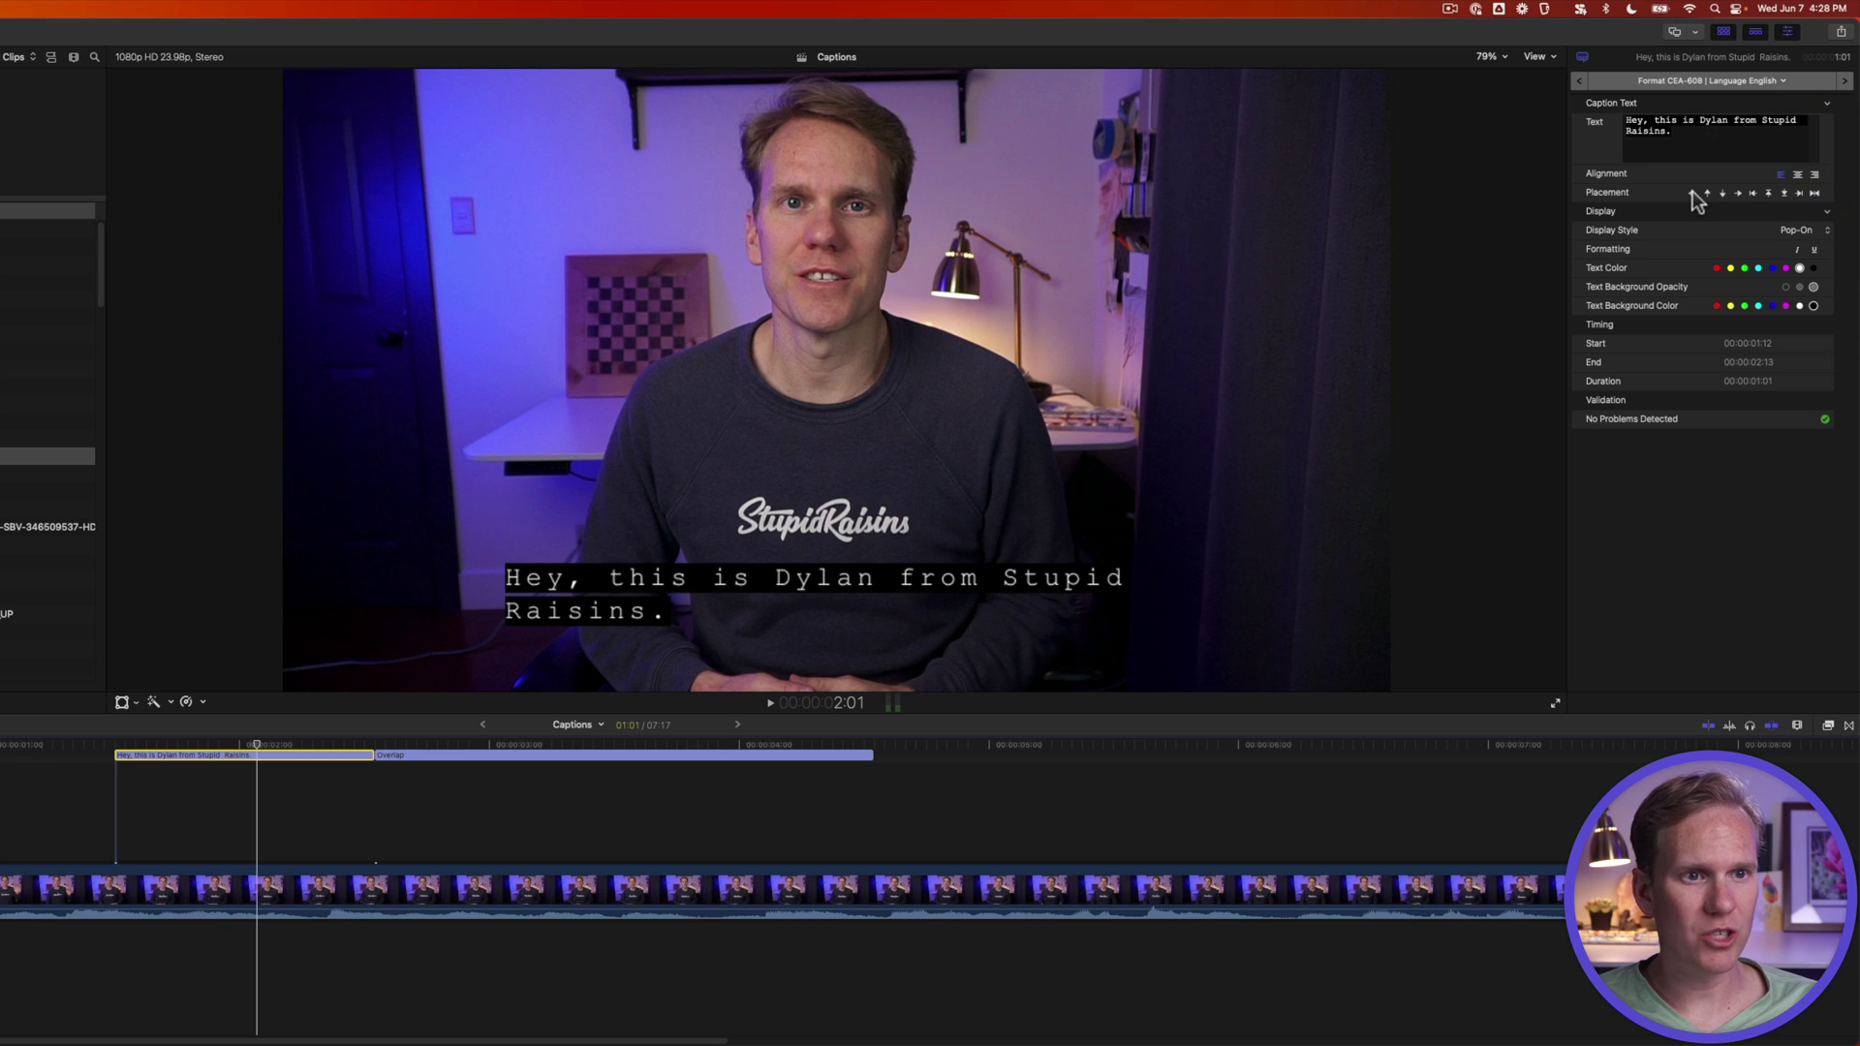
- Try placing the first caption's text one row higher and at other frame positions, returning it to its original lower placement
{"action": "left_click", "coordinate": [1708, 192]}
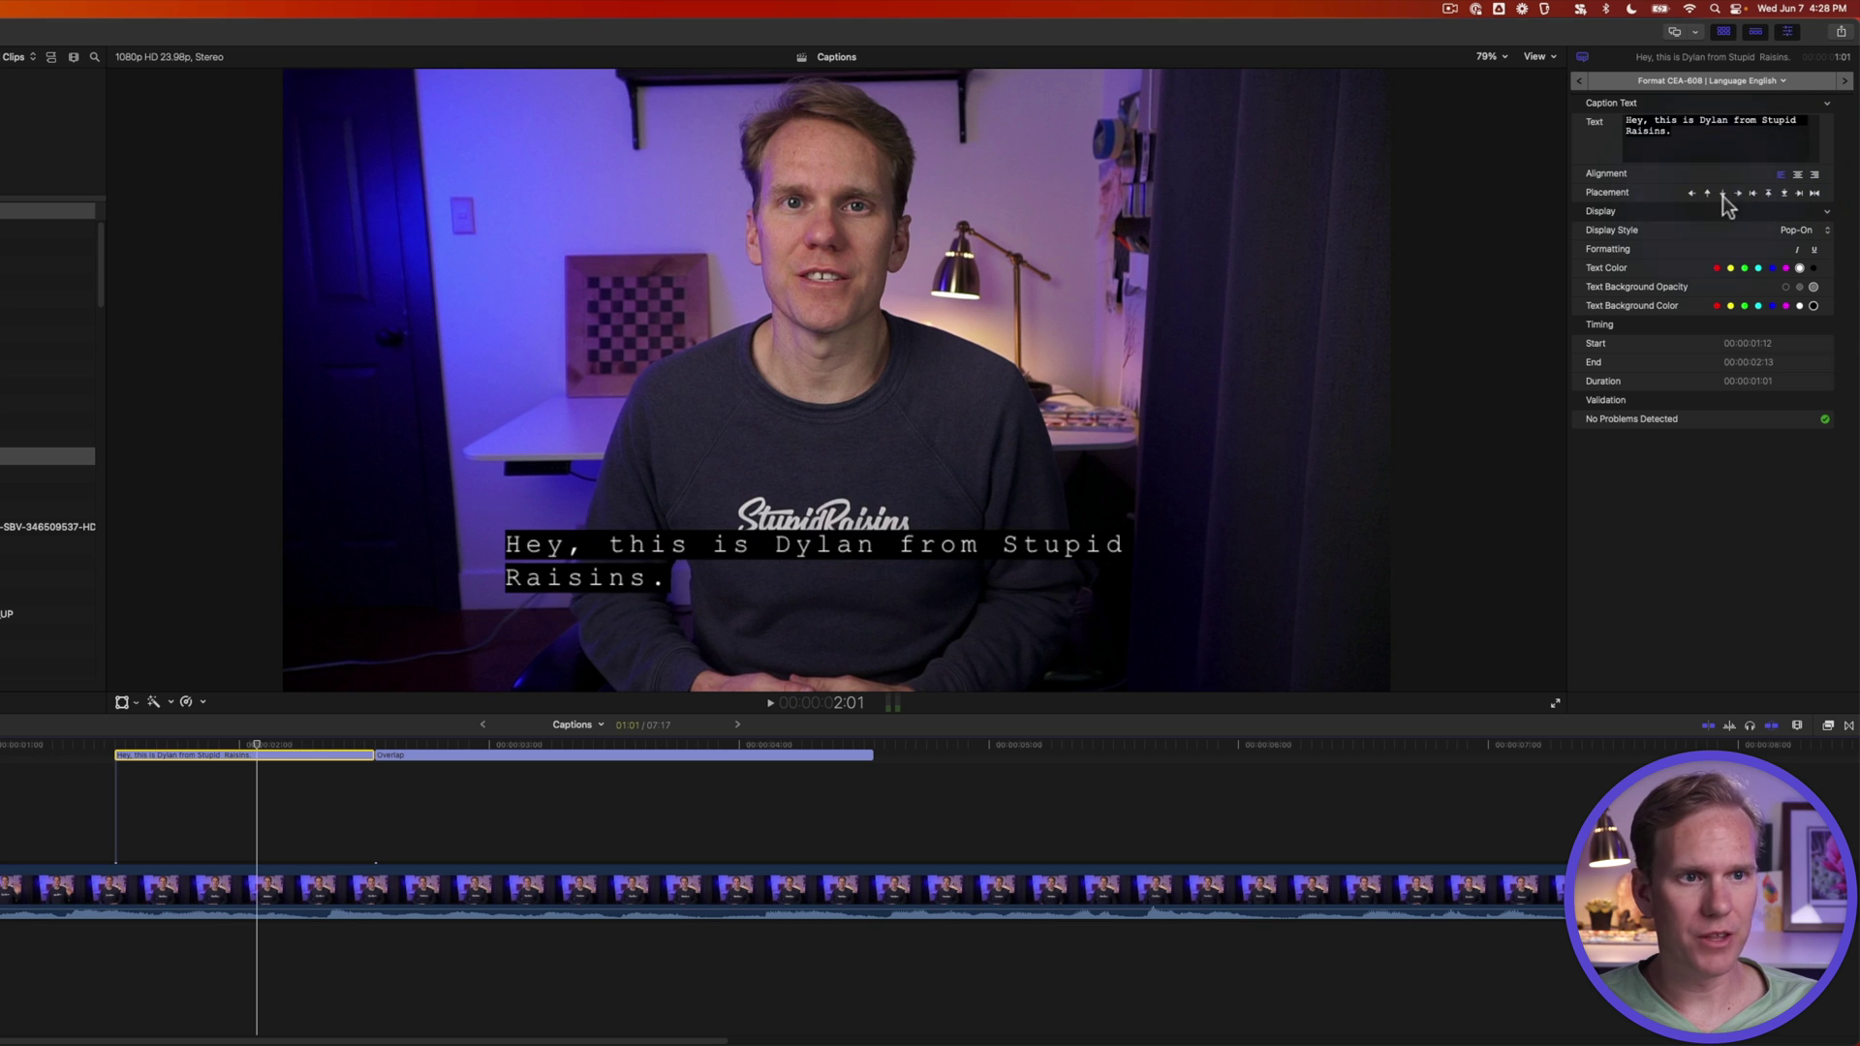
{"action": "left_click", "coordinate": [1768, 194]}
{"action": "left_click", "coordinate": [1785, 194]}
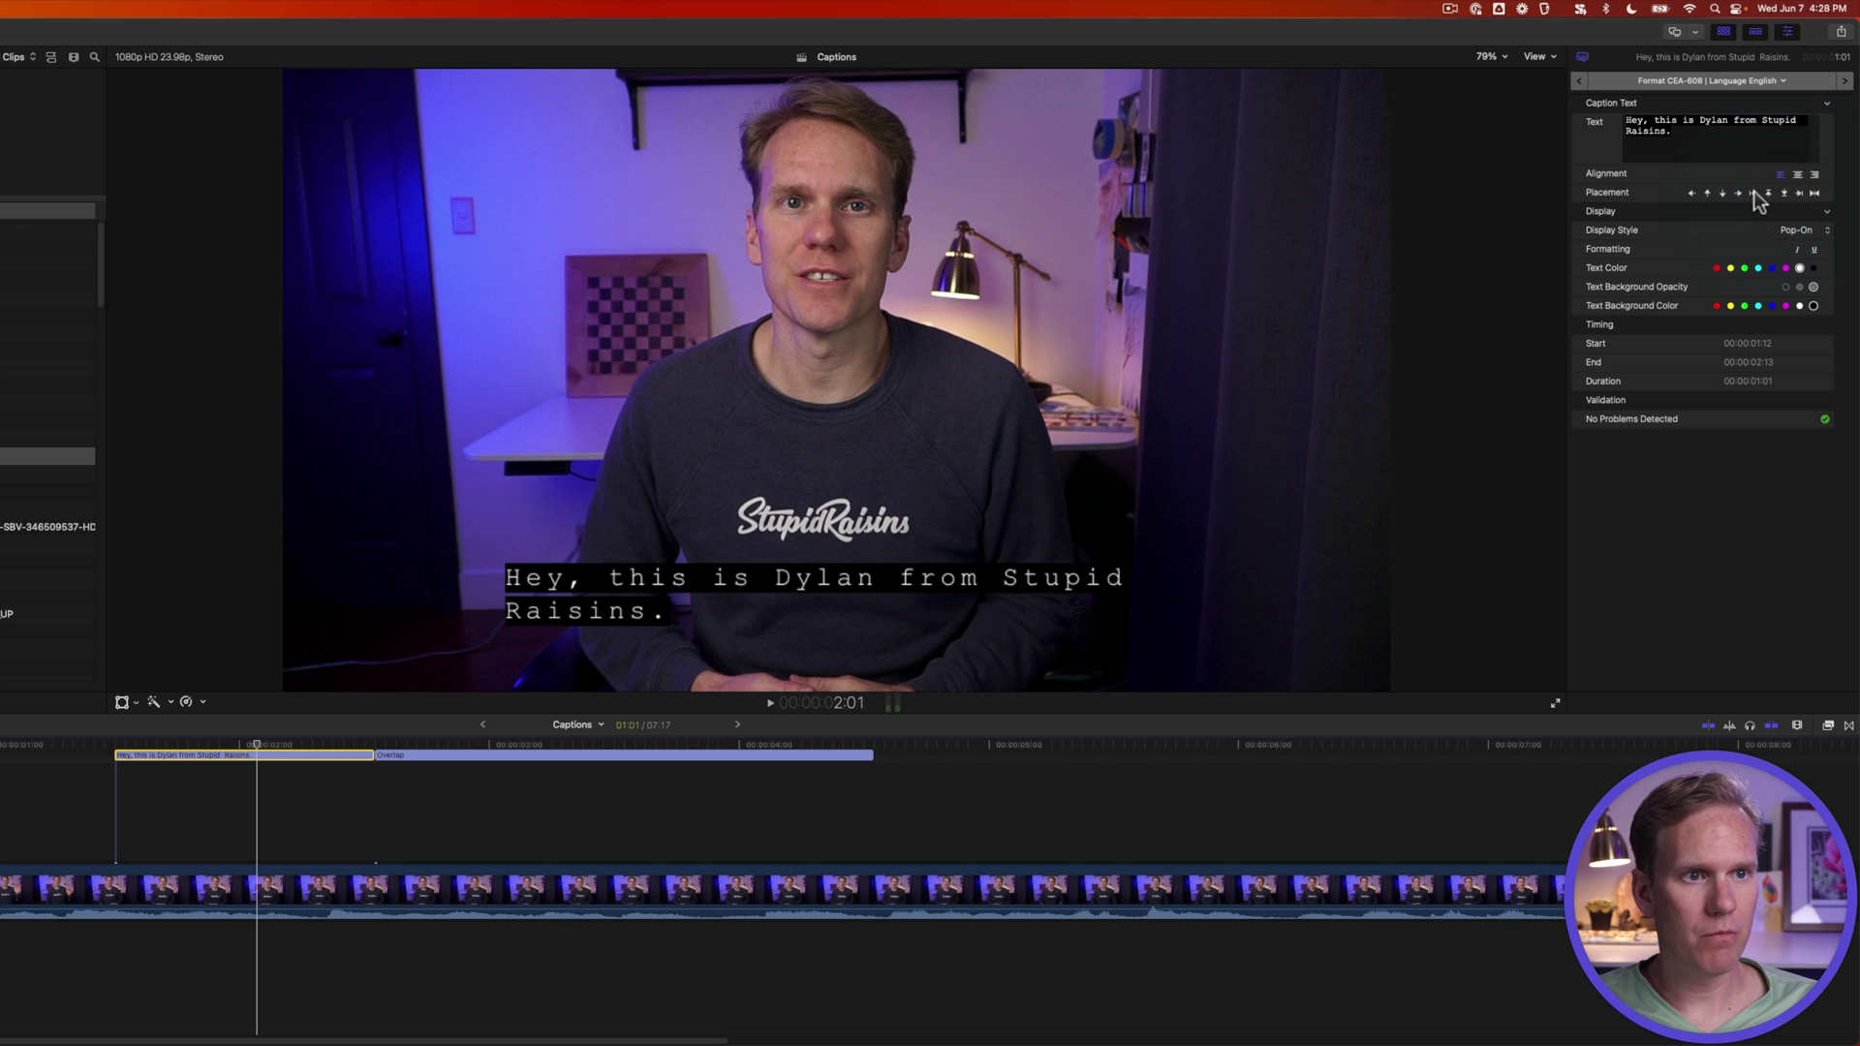
{"action": "left_click", "coordinate": [1756, 195]}
{"action": "left_click", "coordinate": [1800, 194]}
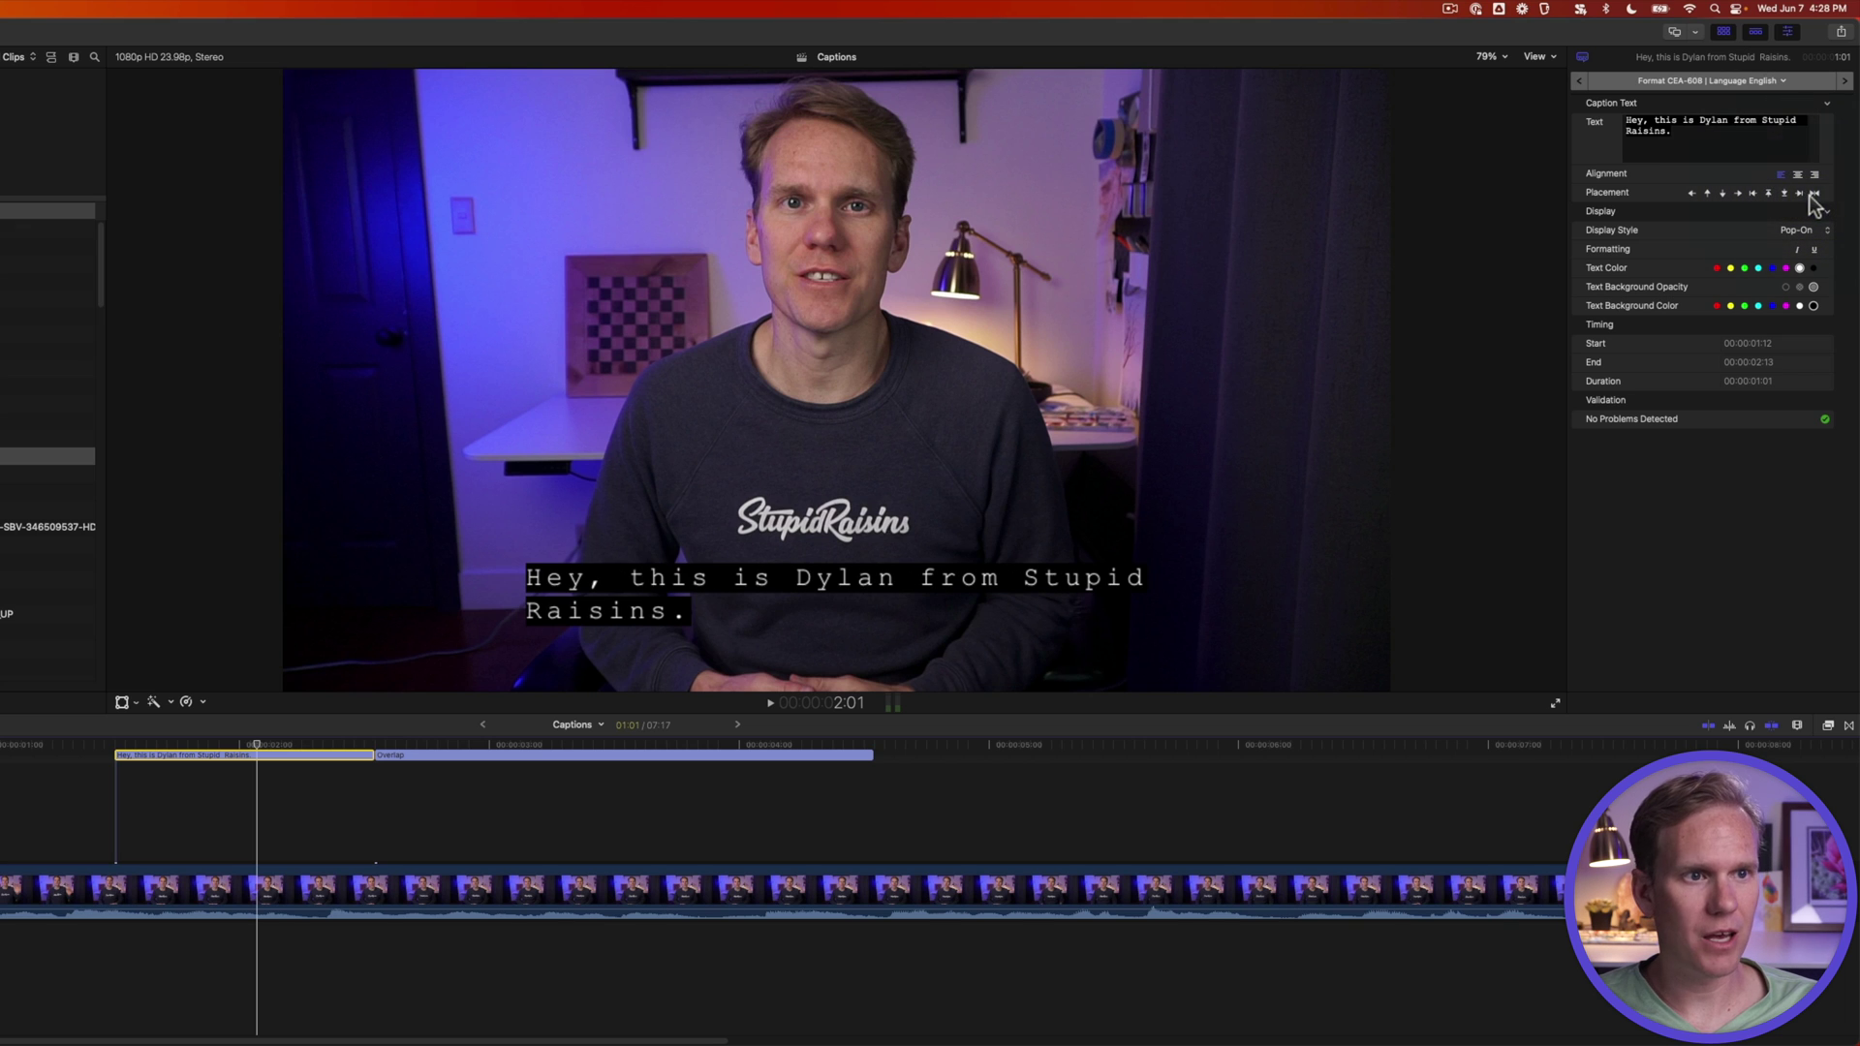
{"action": "left_click", "coordinate": [1811, 194]}
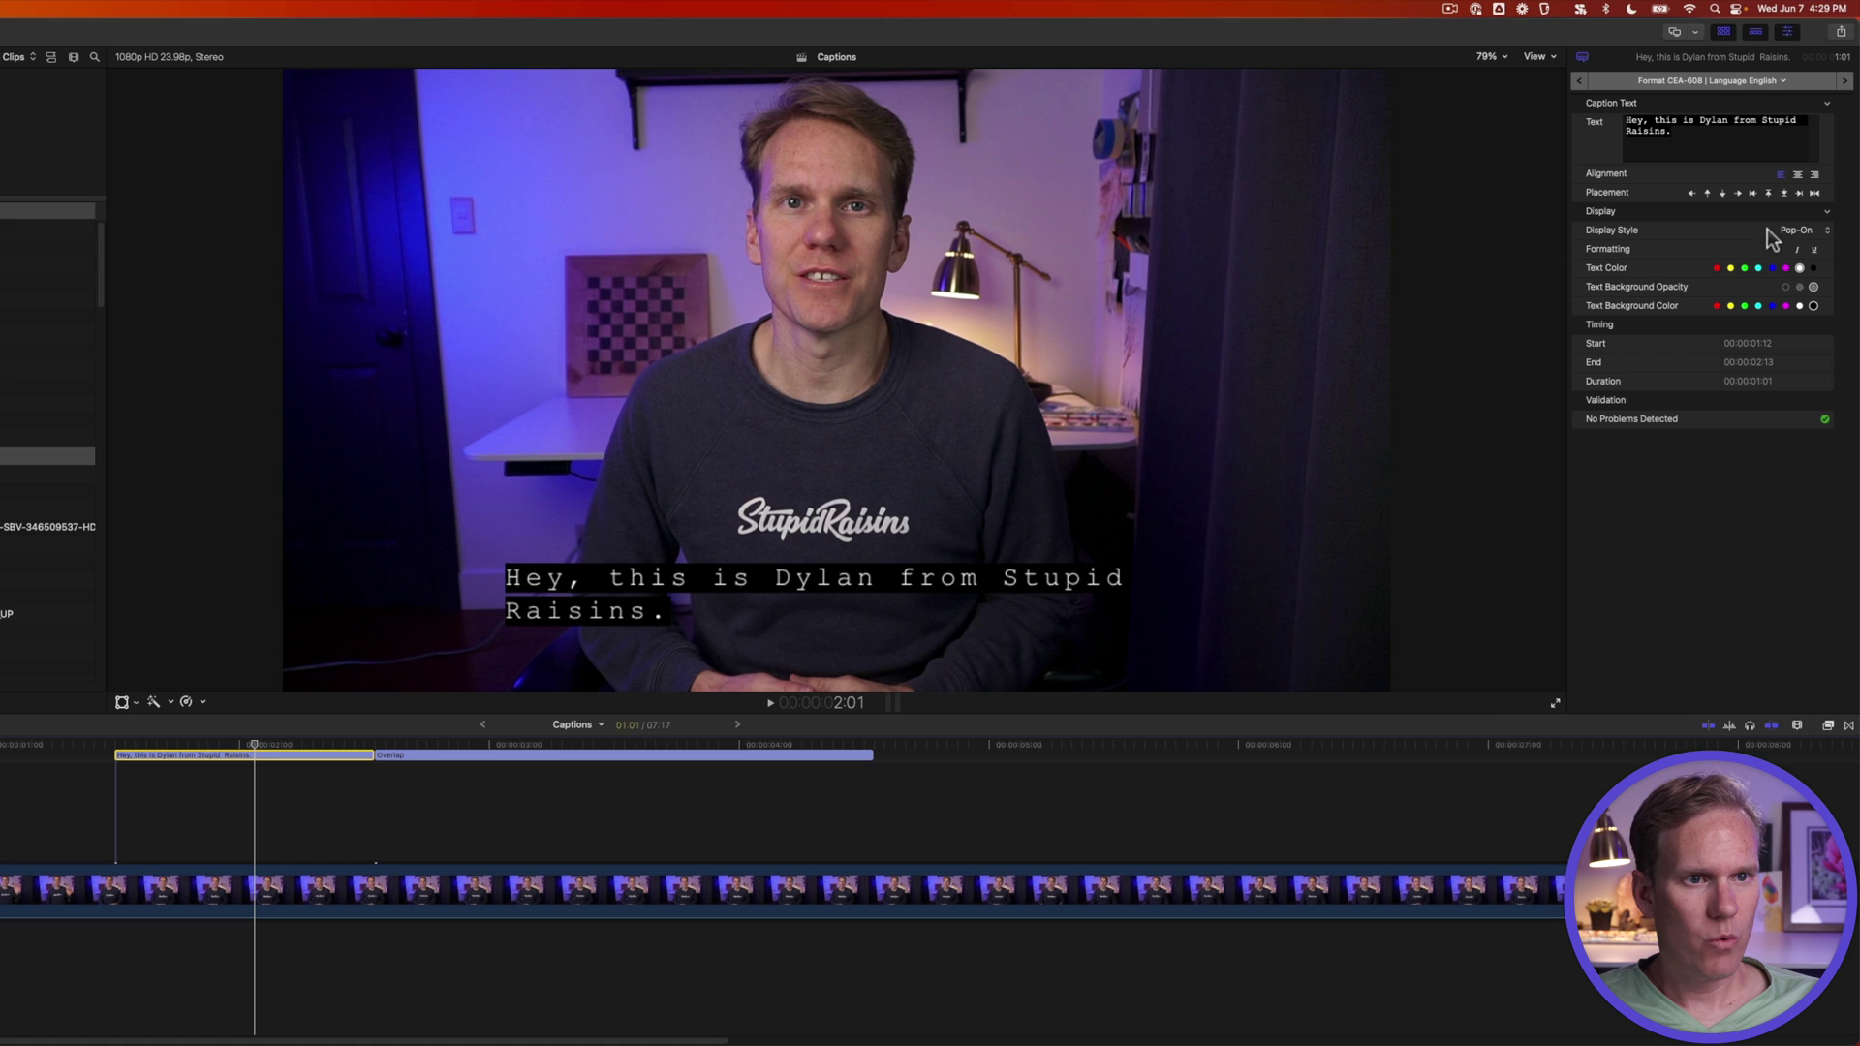
- Format the first caption with green text on a fully opaque white background, trying the other opacity levels and blue on the way
{"action": "left_click", "coordinate": [1806, 233]}
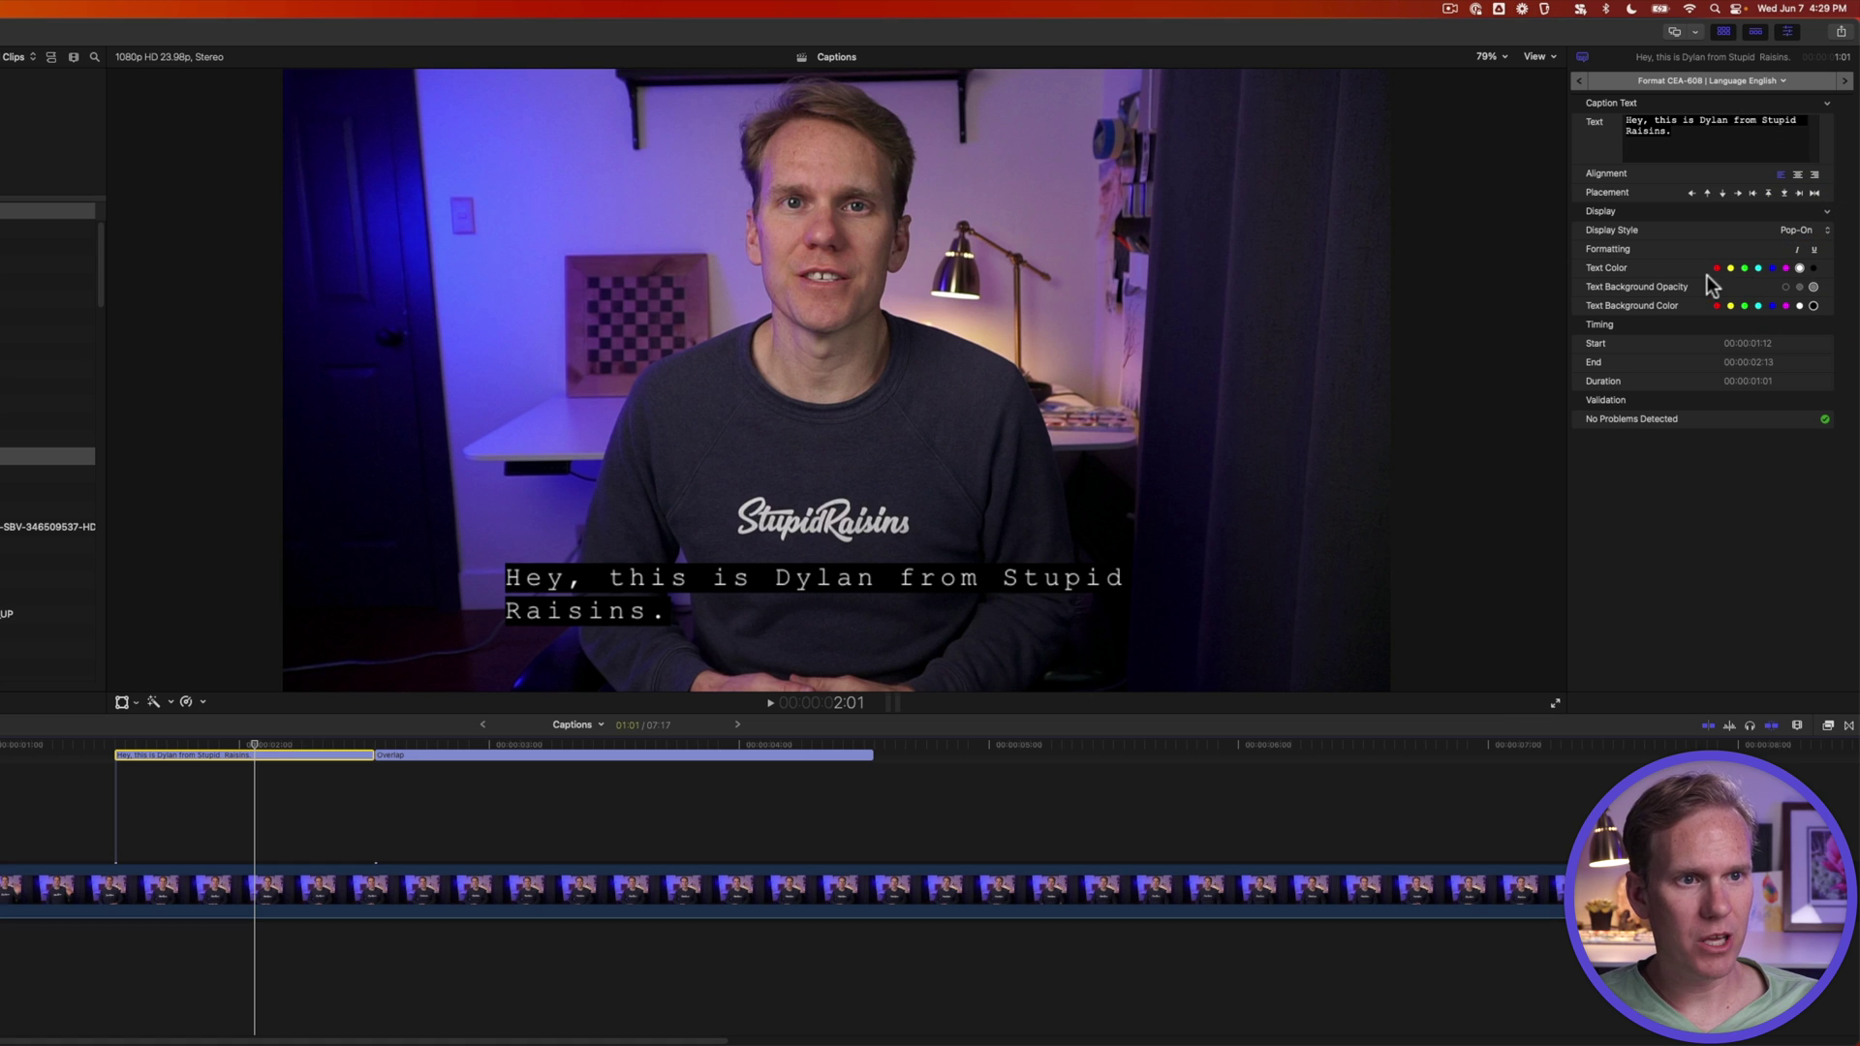
{"action": "left_click", "coordinate": [1745, 268]}
{"action": "left_click", "coordinate": [1785, 287]}
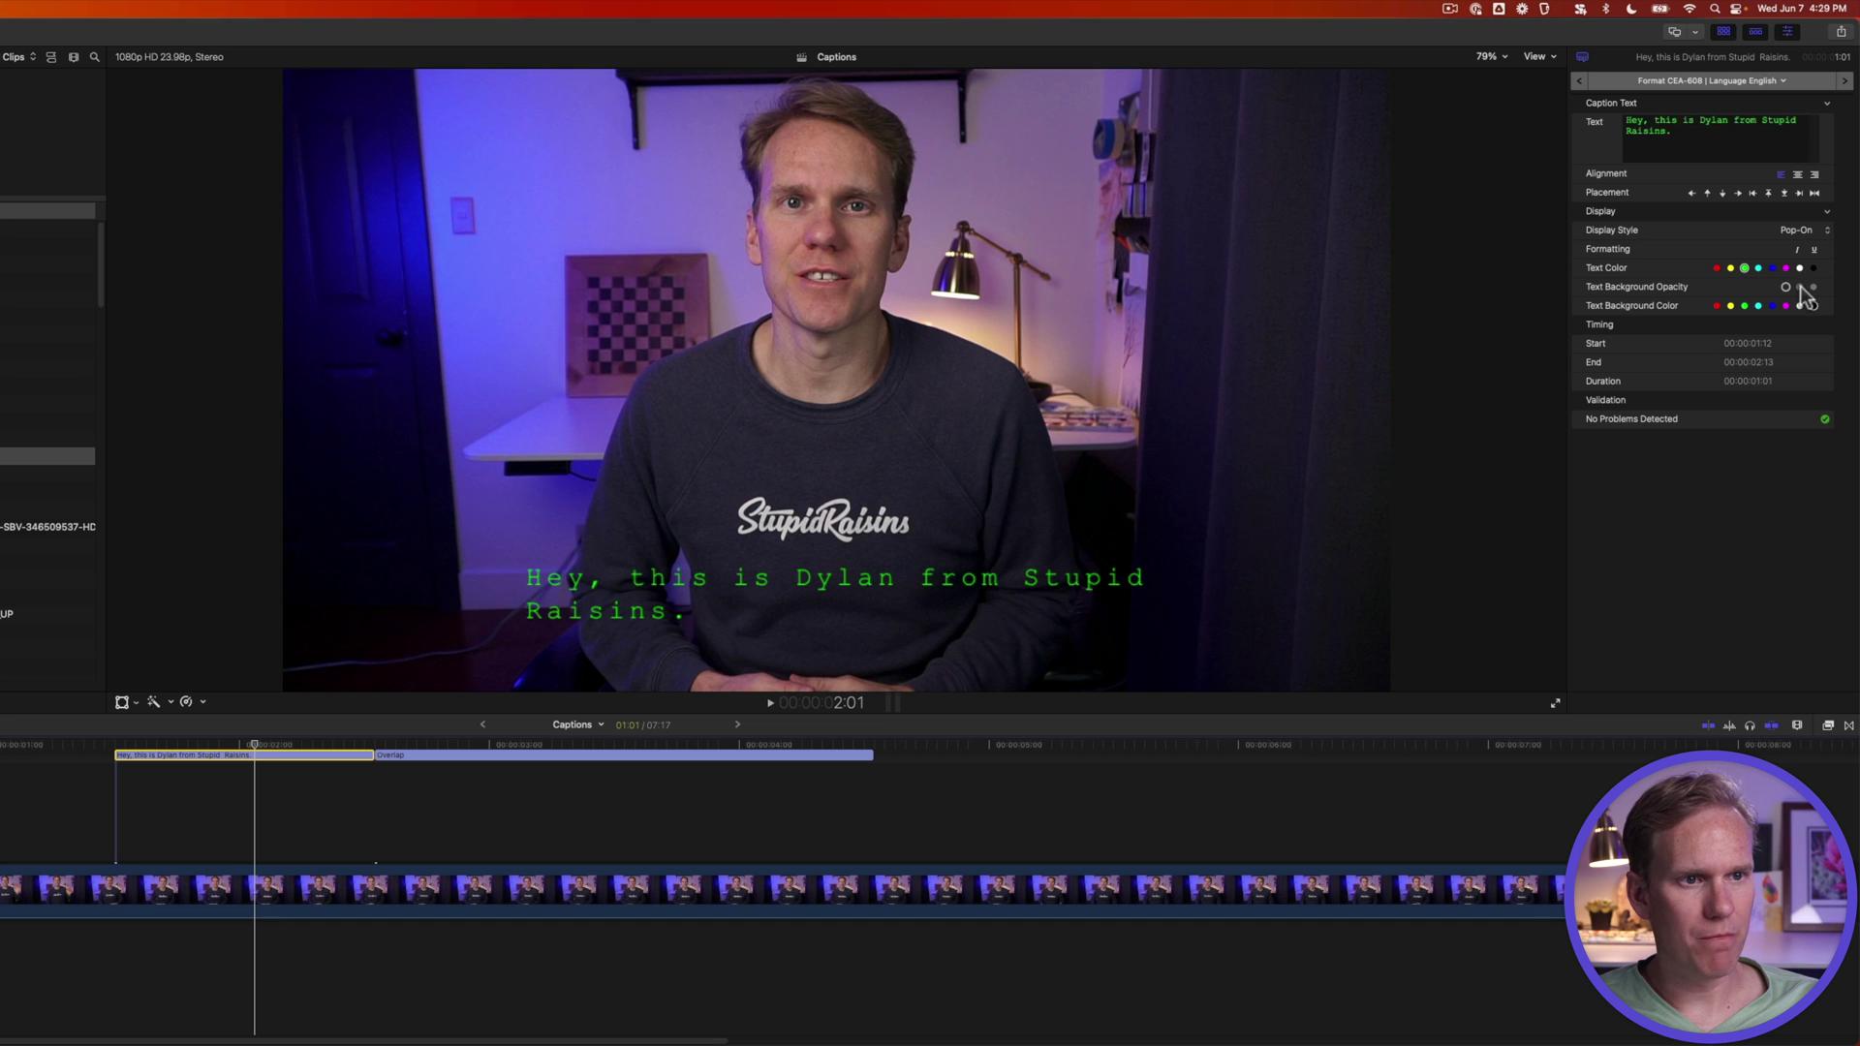
{"action": "left_click", "coordinate": [1800, 287]}
{"action": "left_click", "coordinate": [1814, 287]}
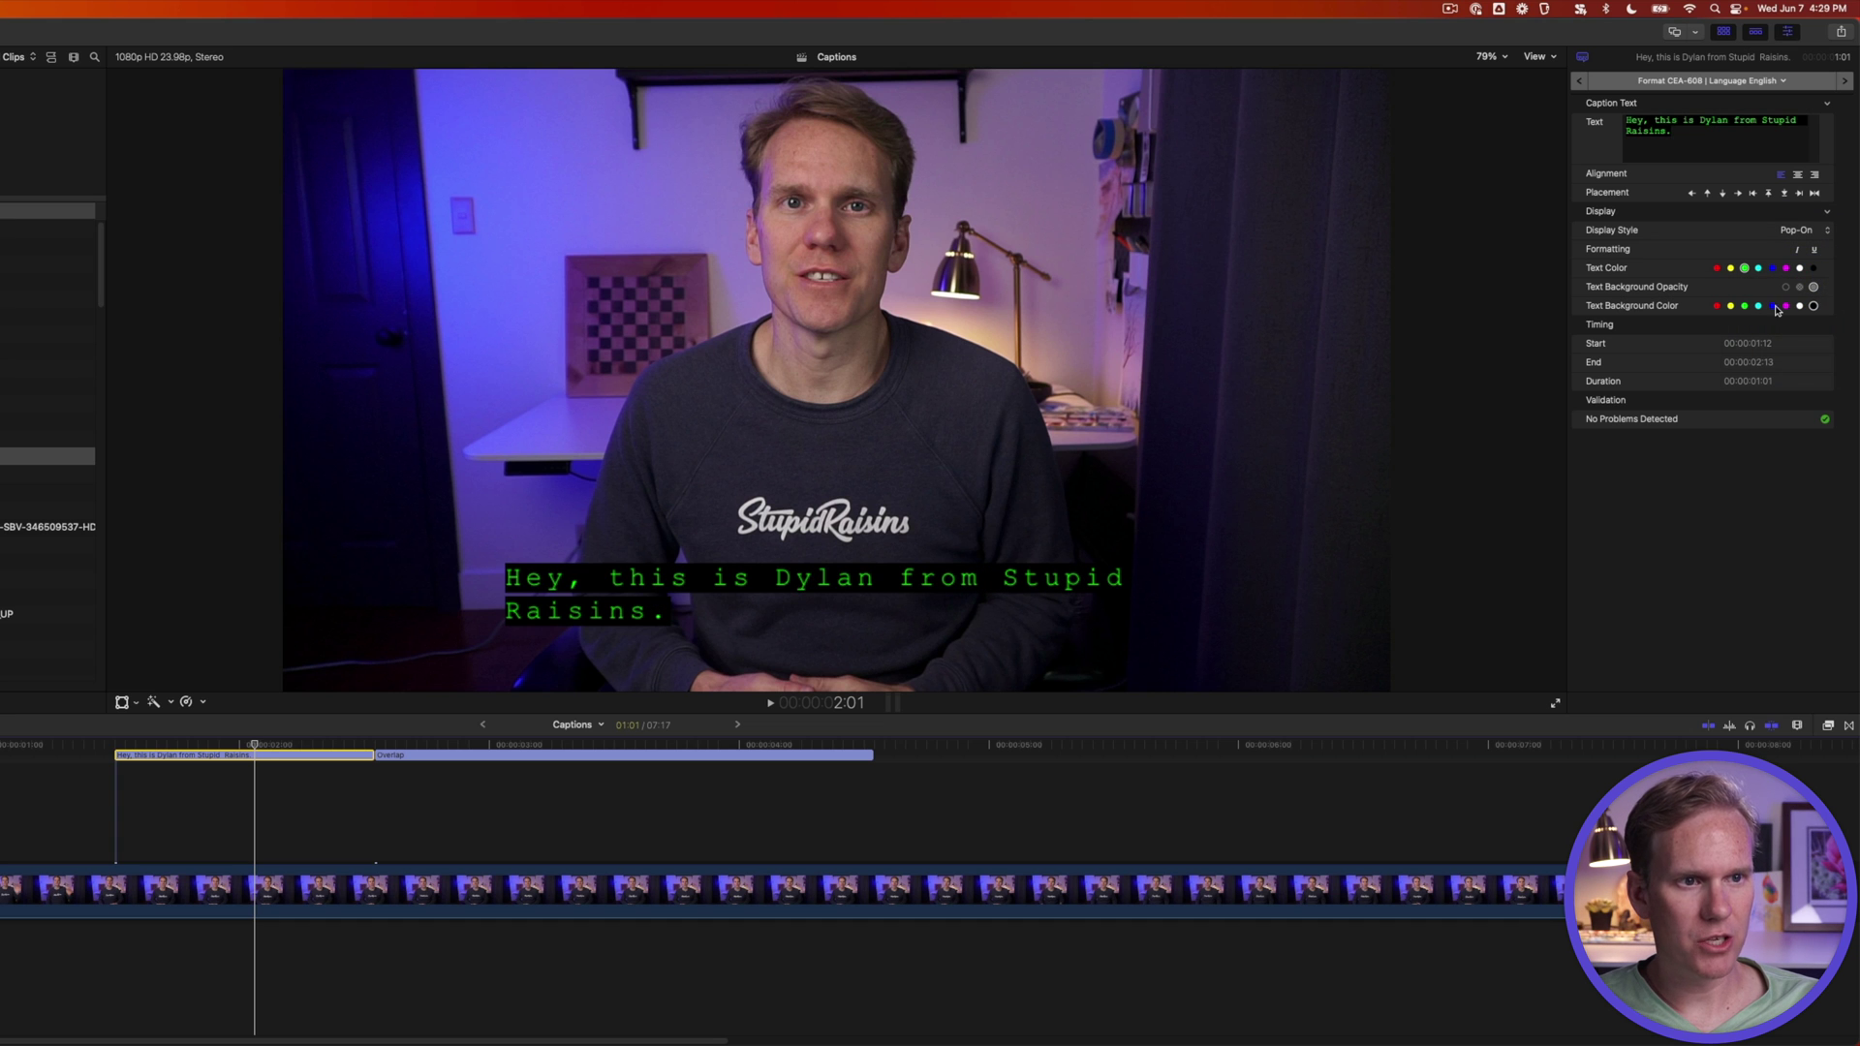
{"action": "left_click", "coordinate": [1772, 306]}
{"action": "left_click", "coordinate": [1800, 306]}
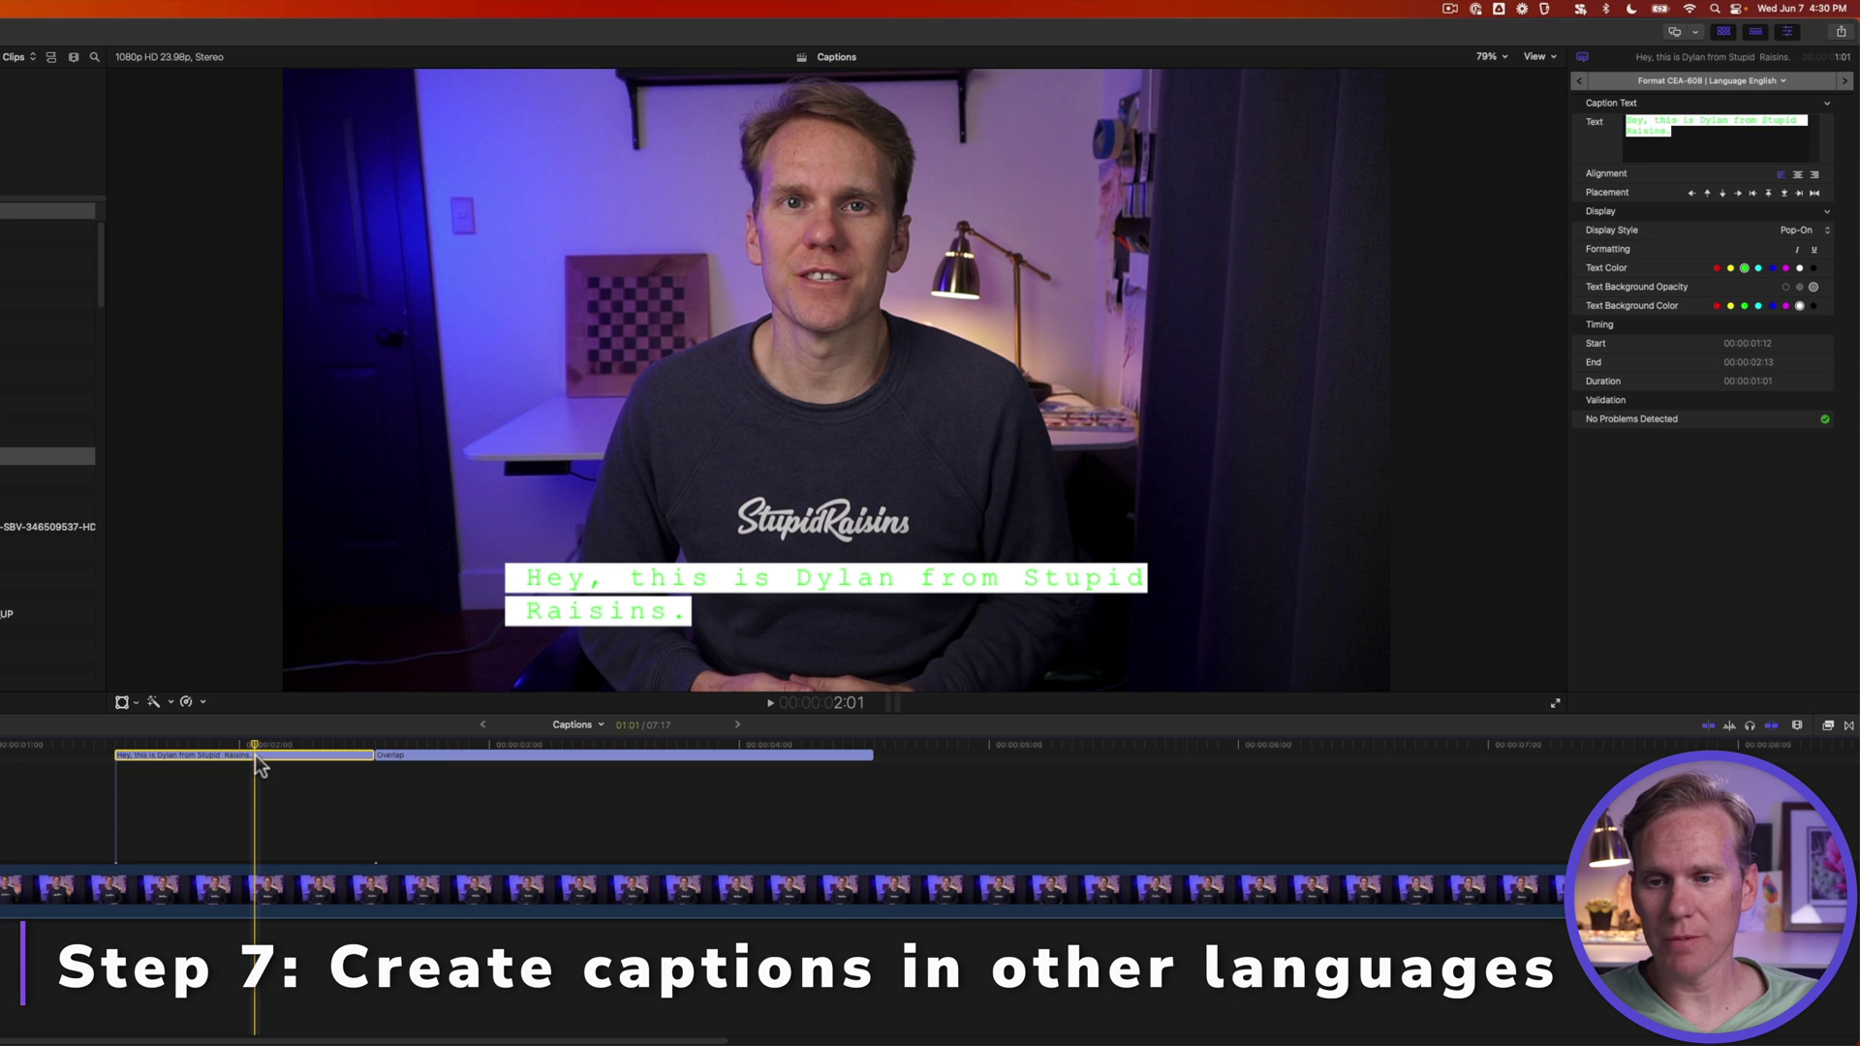
- Duplicate the first caption to a new language, Spanish (Mexico)
{"action": "right_click", "coordinate": [265, 754]}
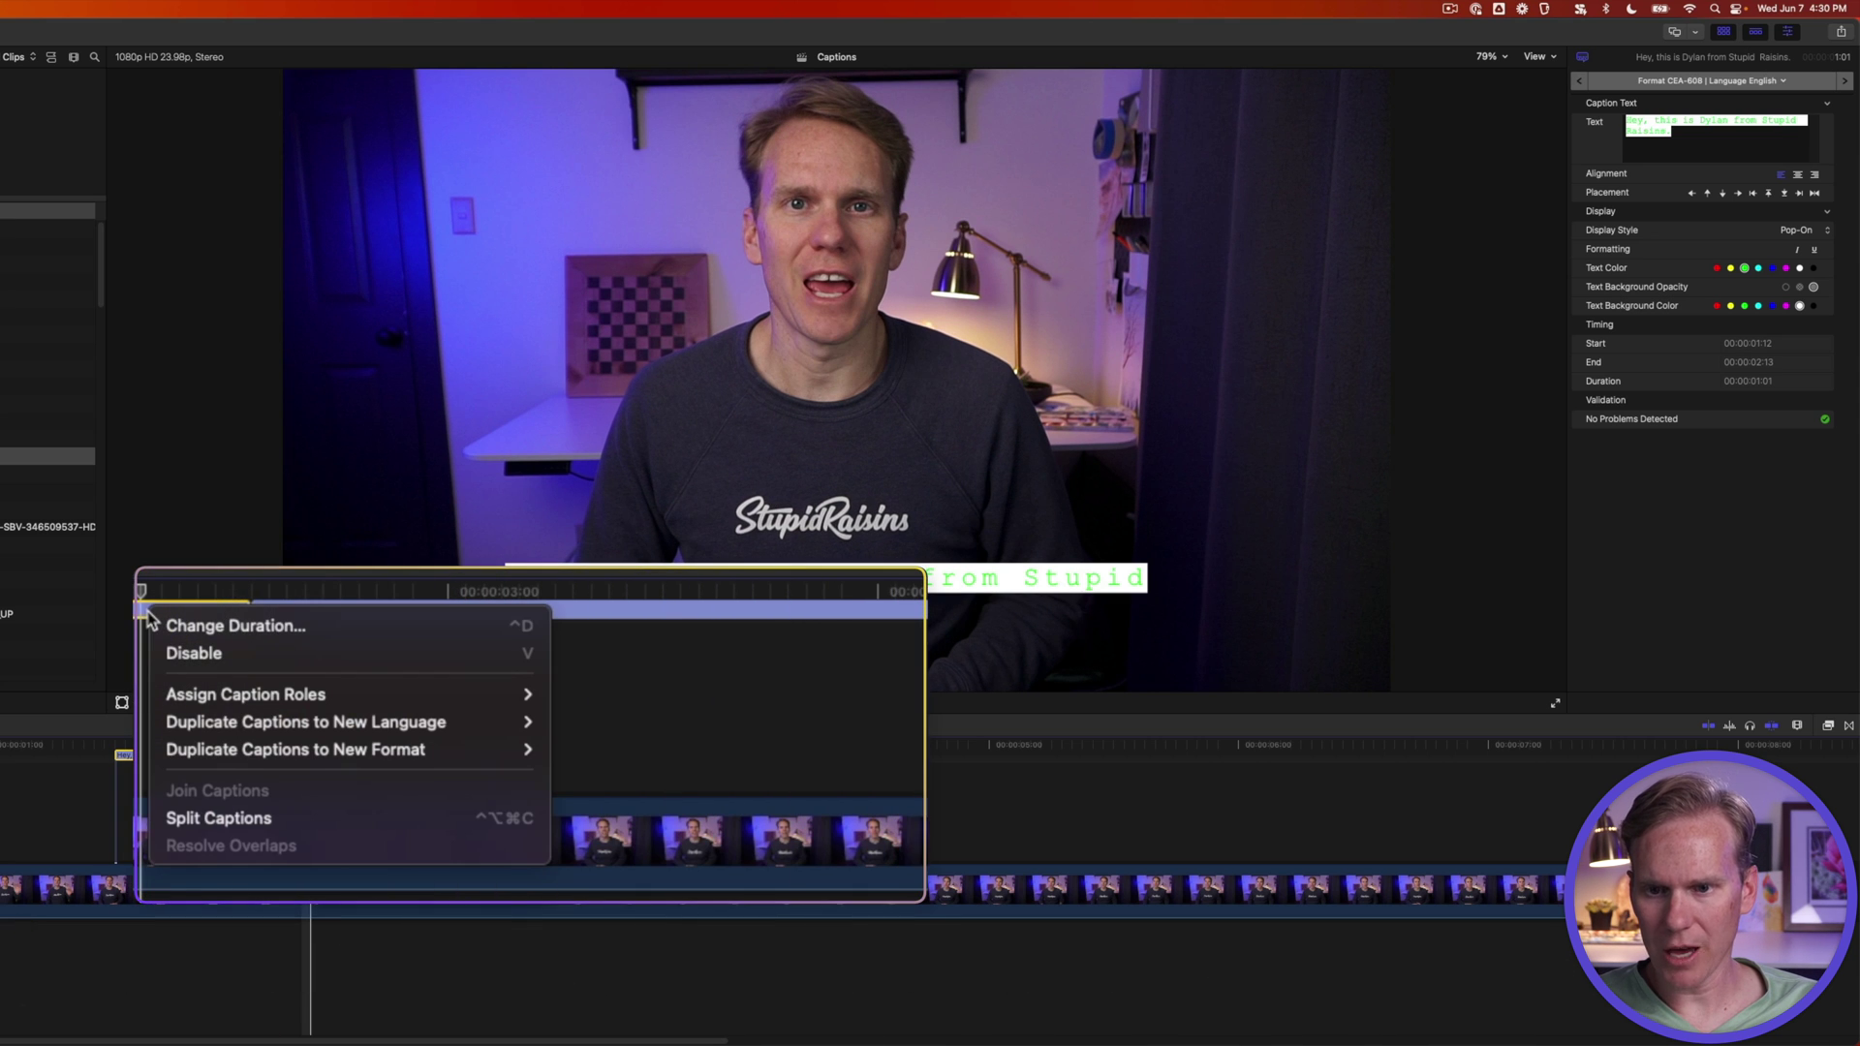
{"action": "mouse_move", "coordinate": [433, 727]}
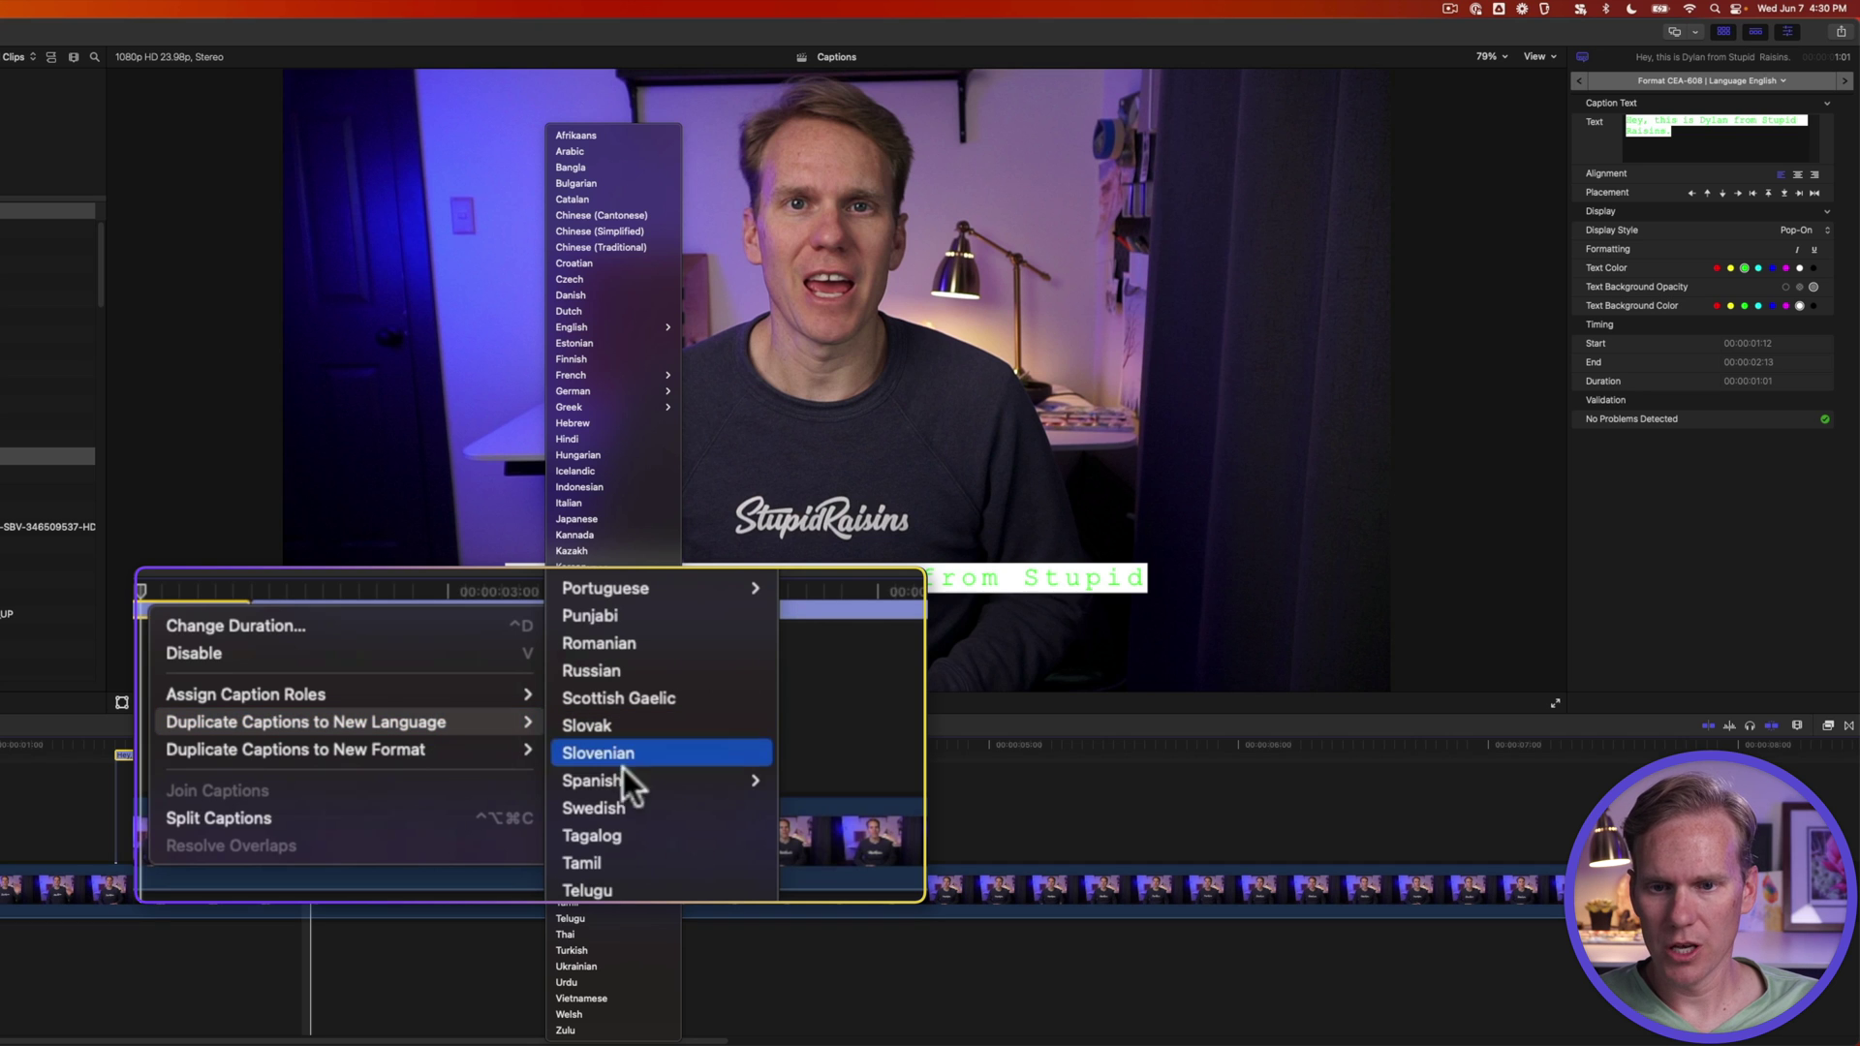
{"action": "mouse_move", "coordinate": [628, 779]}
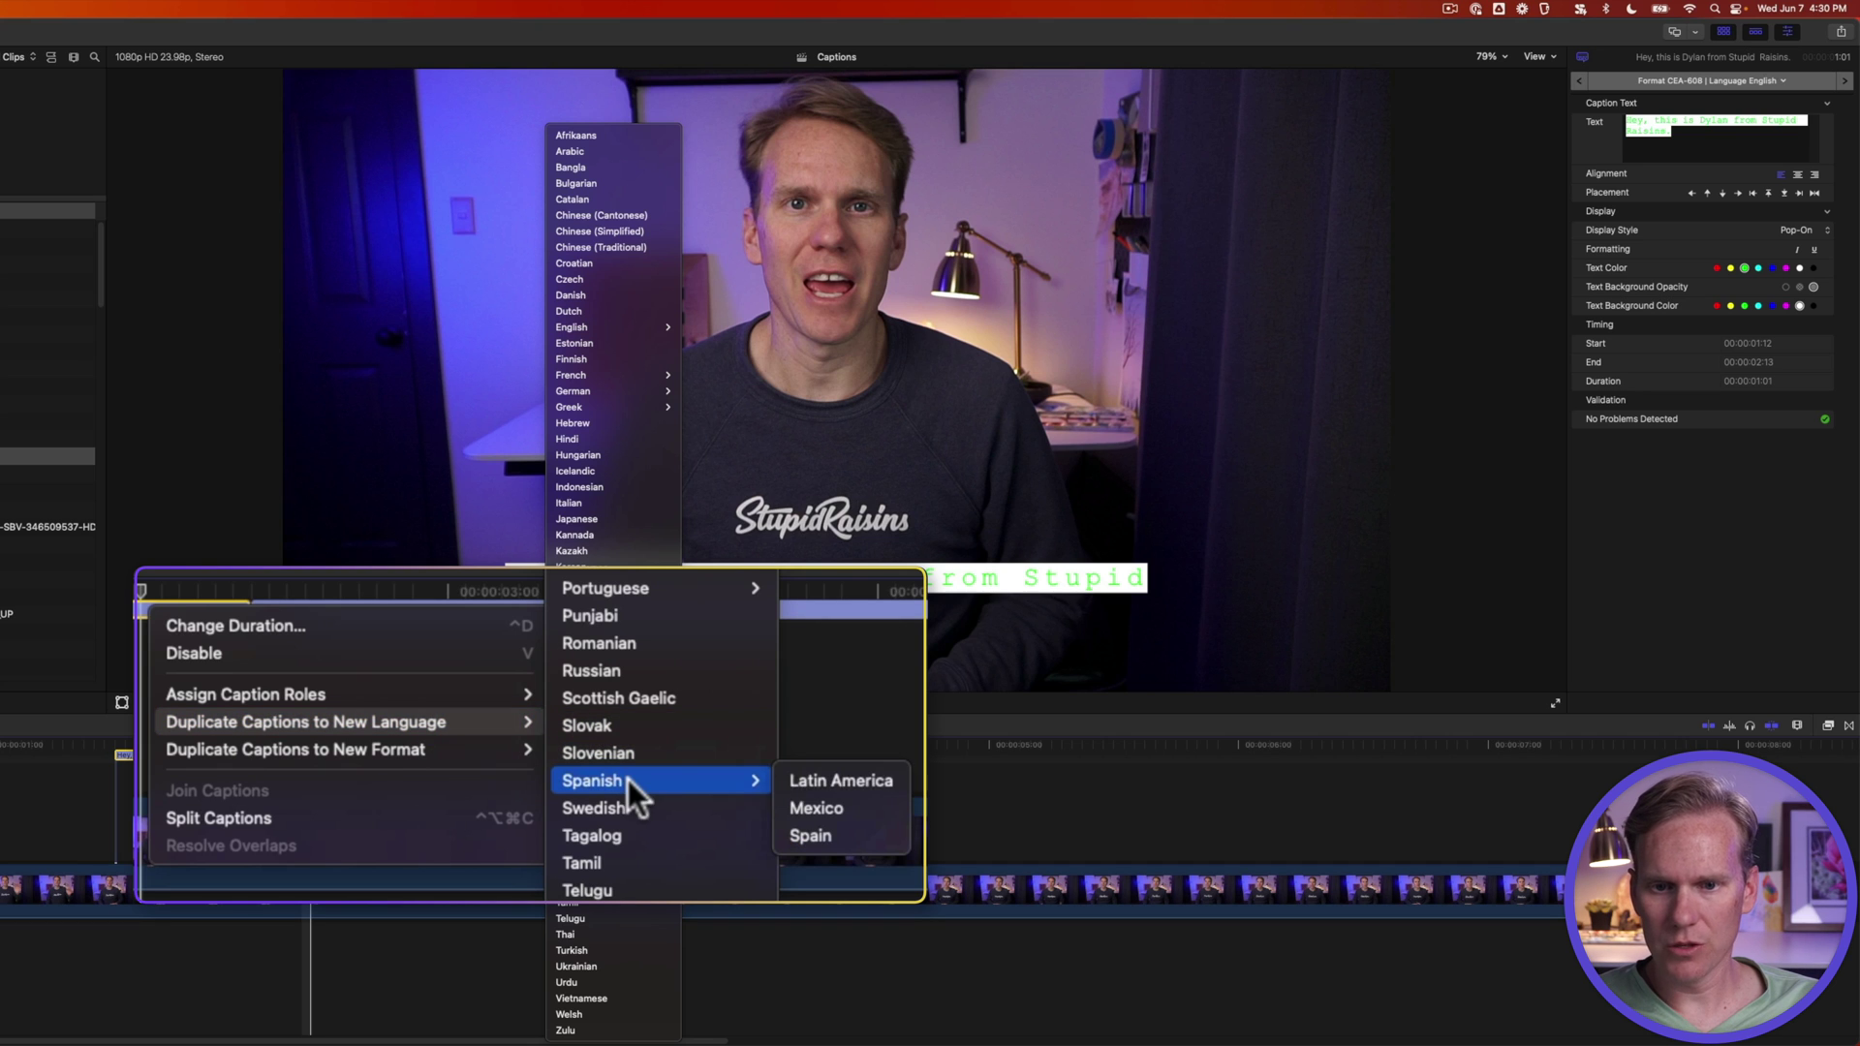
{"action": "left_click", "coordinate": [845, 806]}
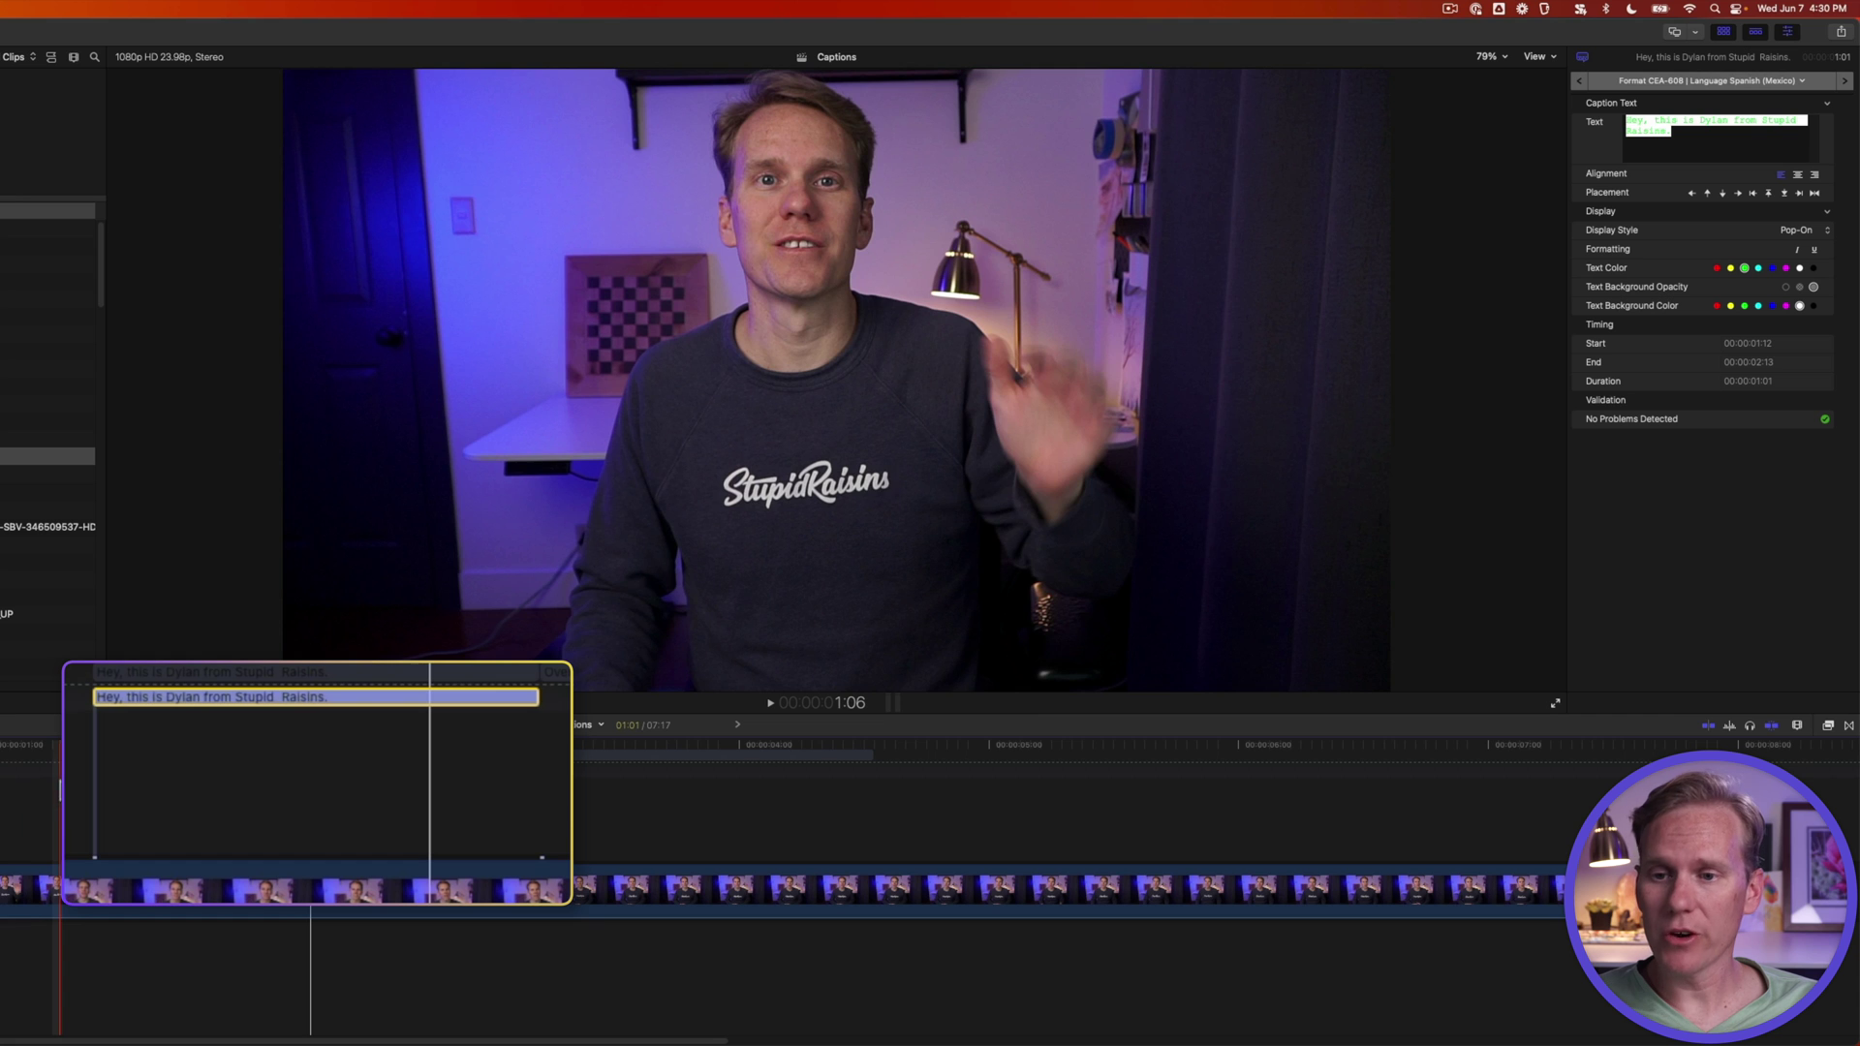
- Replace the Spanish (Mexico) caption's text with "Hola, Soy" followed by the speaker's first name
{"action": "double_click", "coordinate": [306, 697]}
{"action": "key", "text": "super+a"}
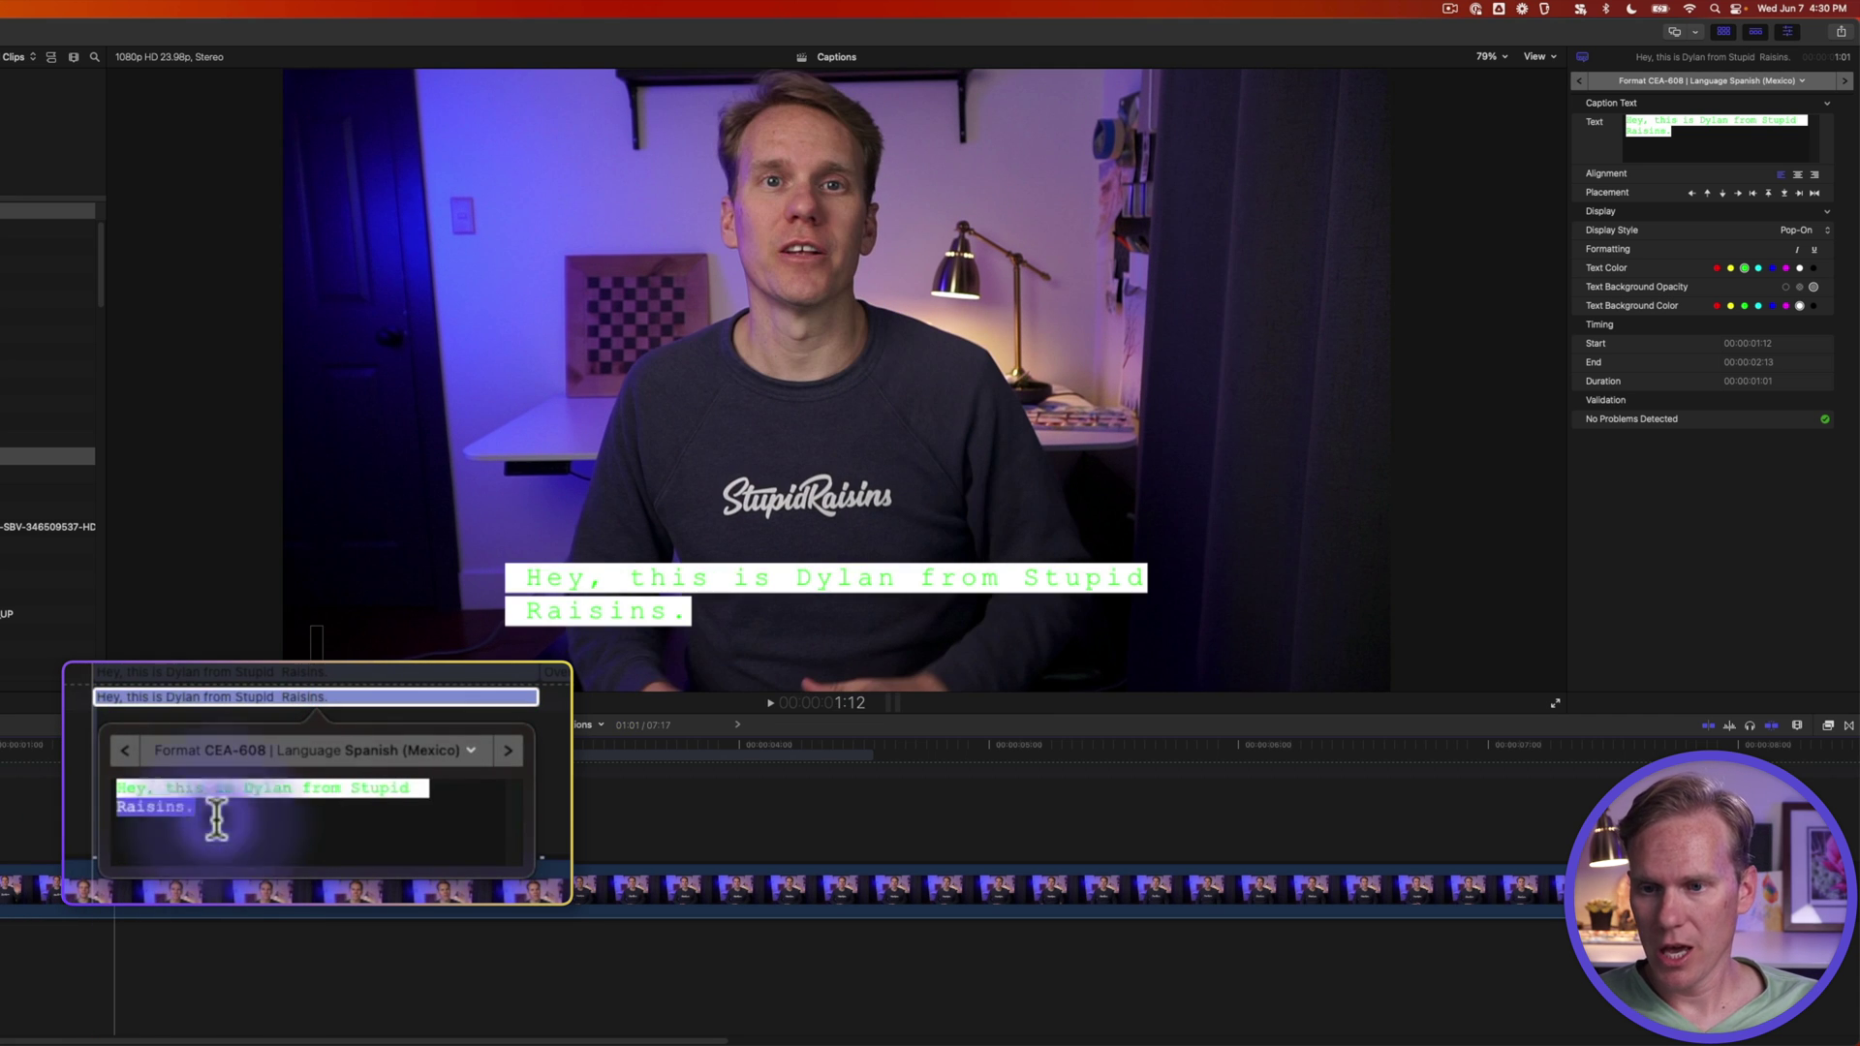
{"action": "type", "text": "H"}
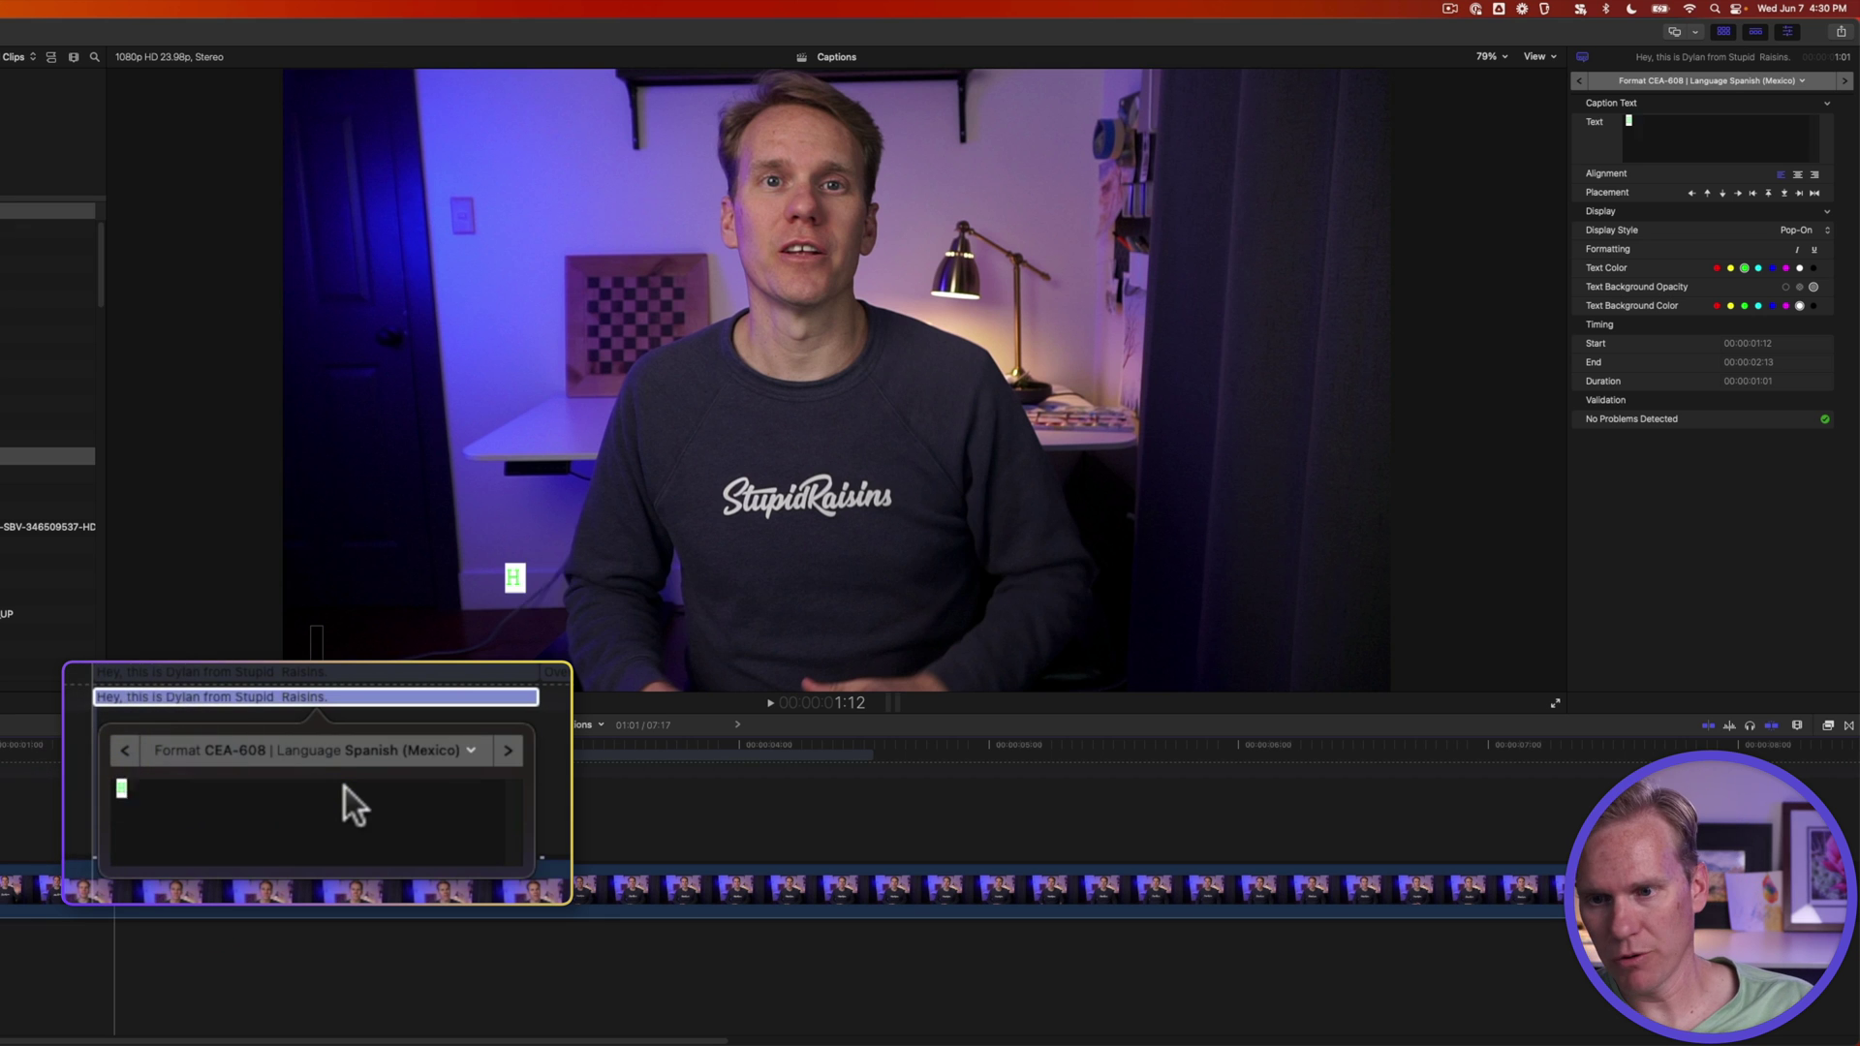
{"action": "type", "text": "ola, Soy"}
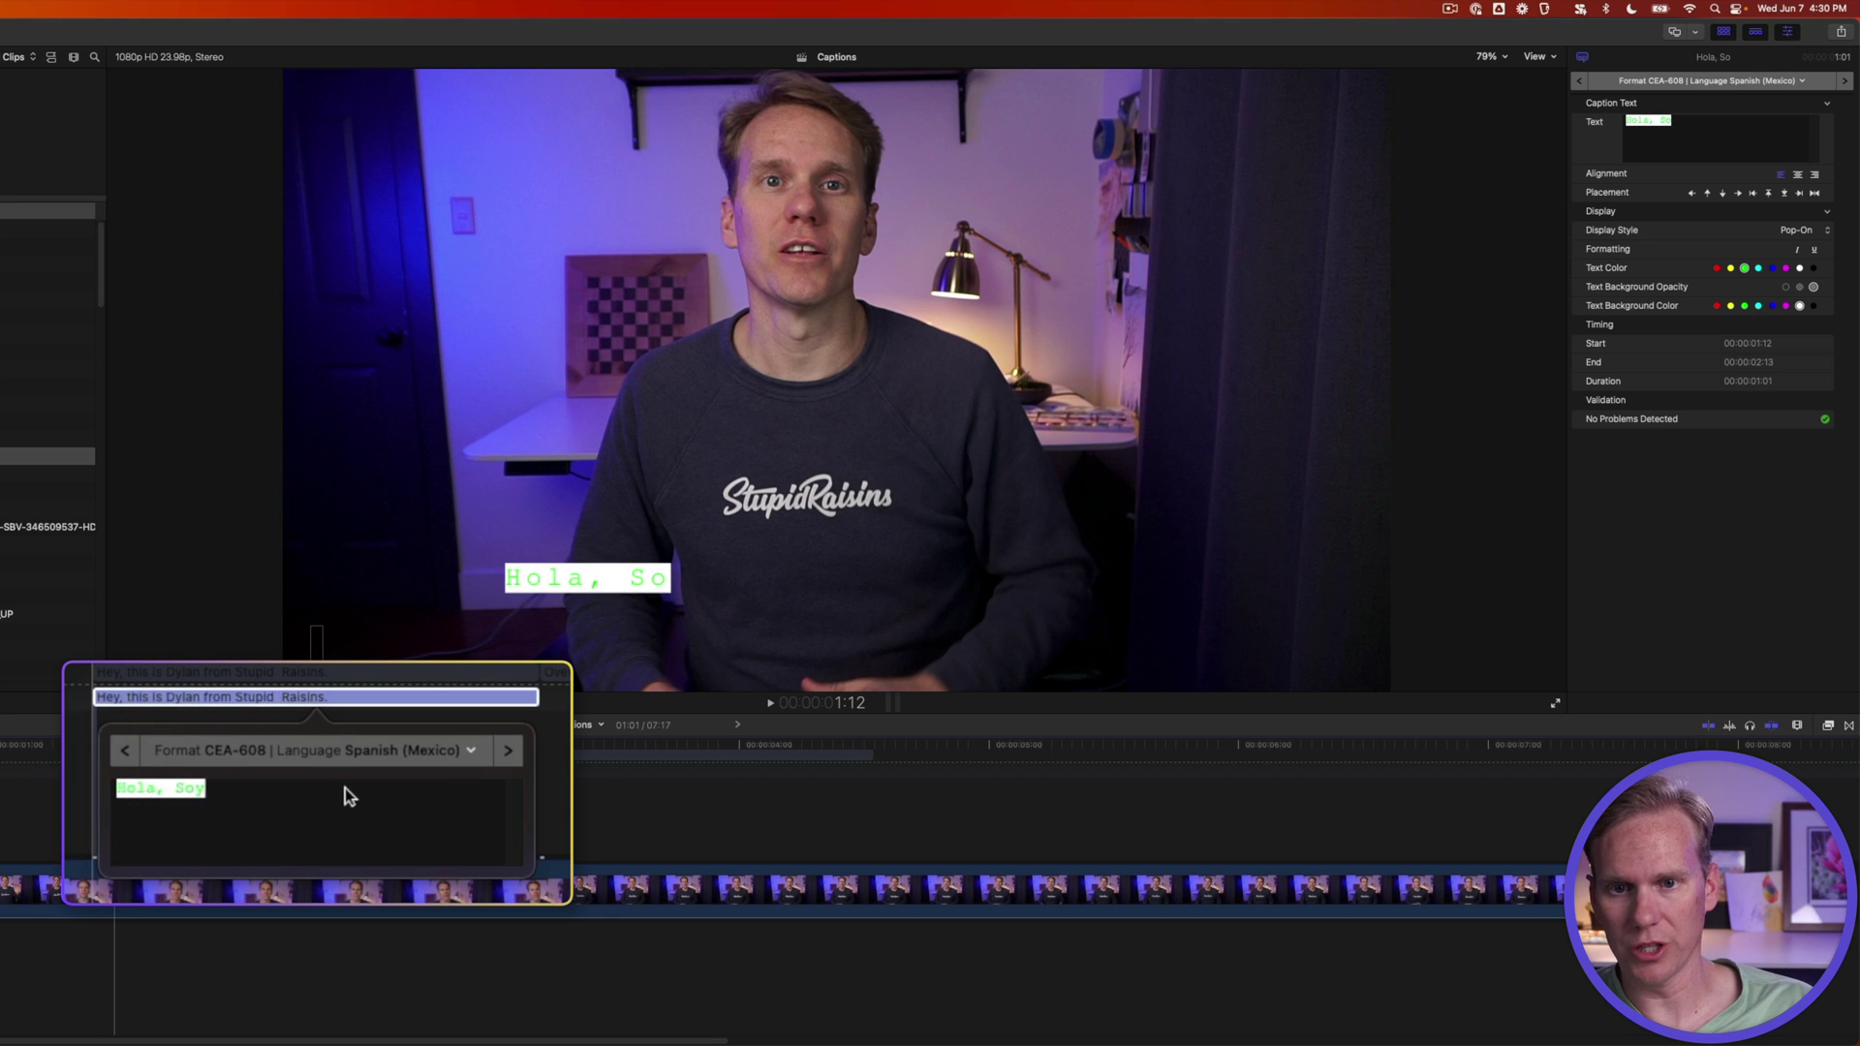
{"action": "type", "text": " Dylan"}
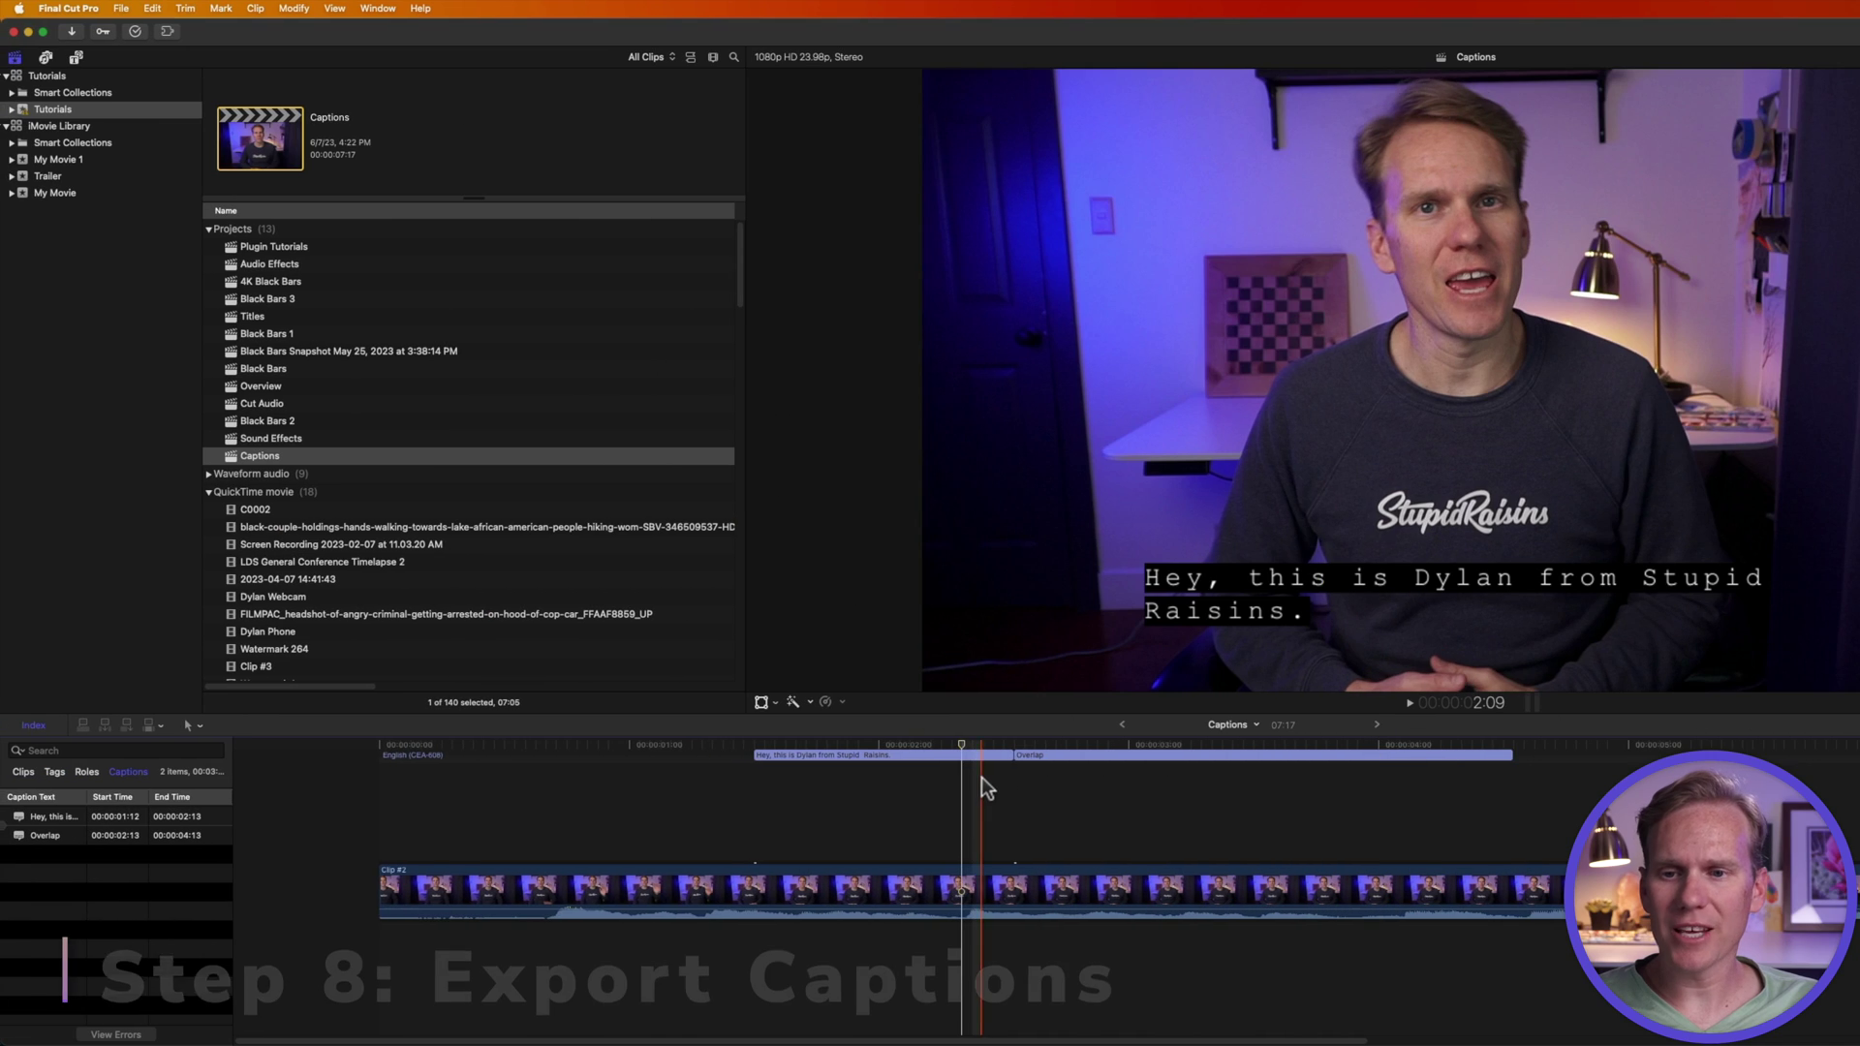
- Export the English CEA-608 captions as "Captions" to the Desktop's Add Plugins folder, with start time relative to timeline
{"action": "left_click", "coordinate": [119, 8]}
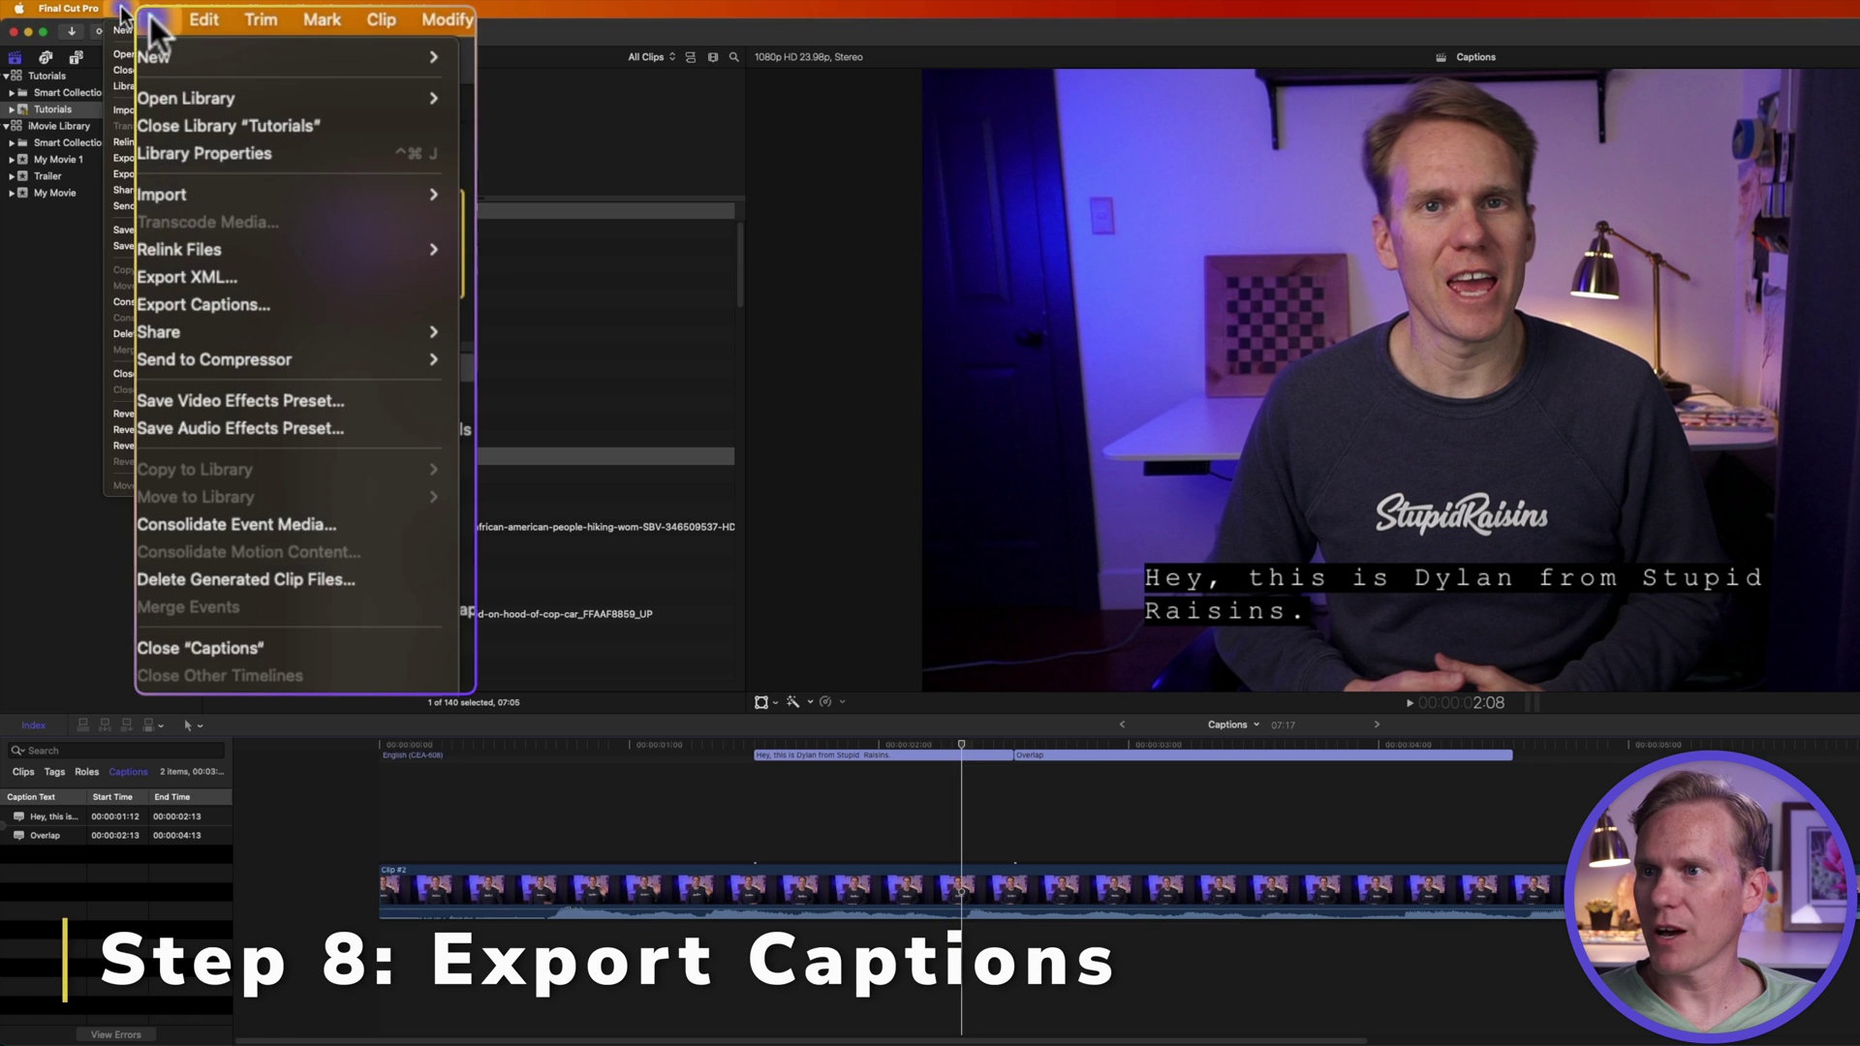
{"action": "left_click", "coordinate": [265, 308]}
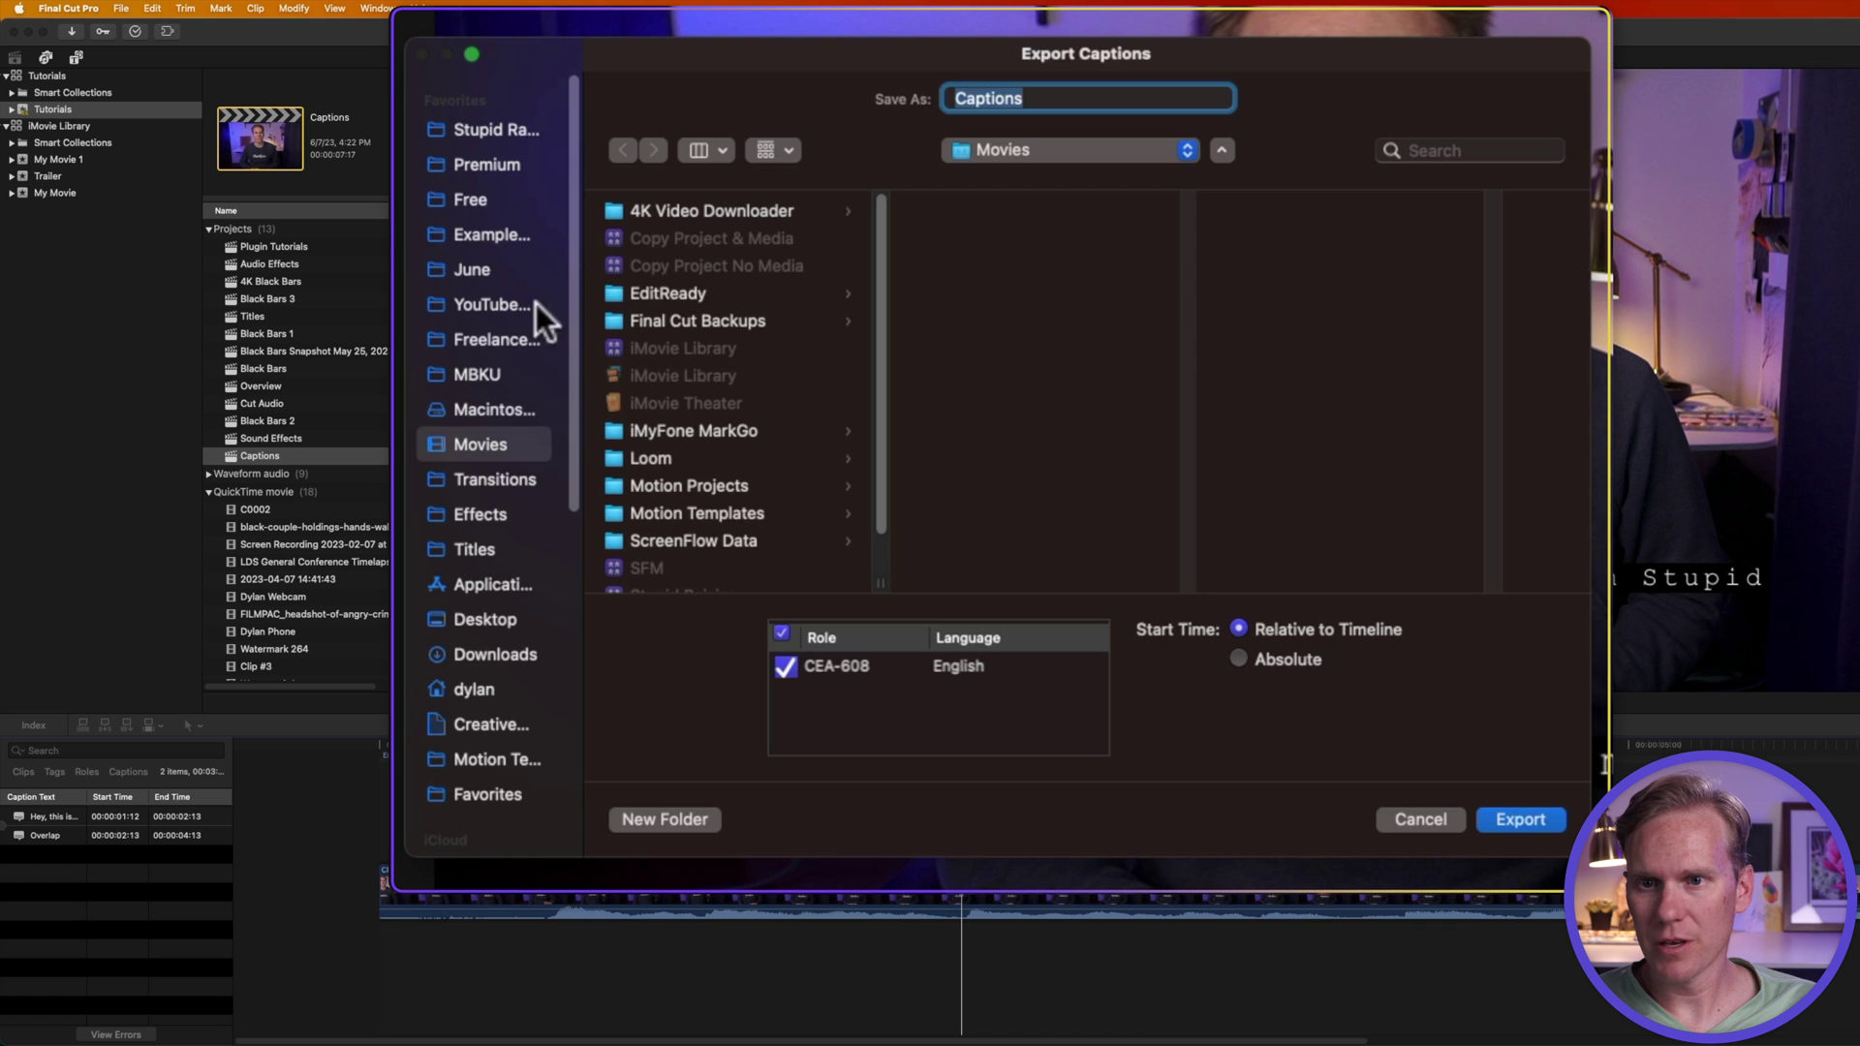
{"action": "left_click", "coordinate": [484, 619]}
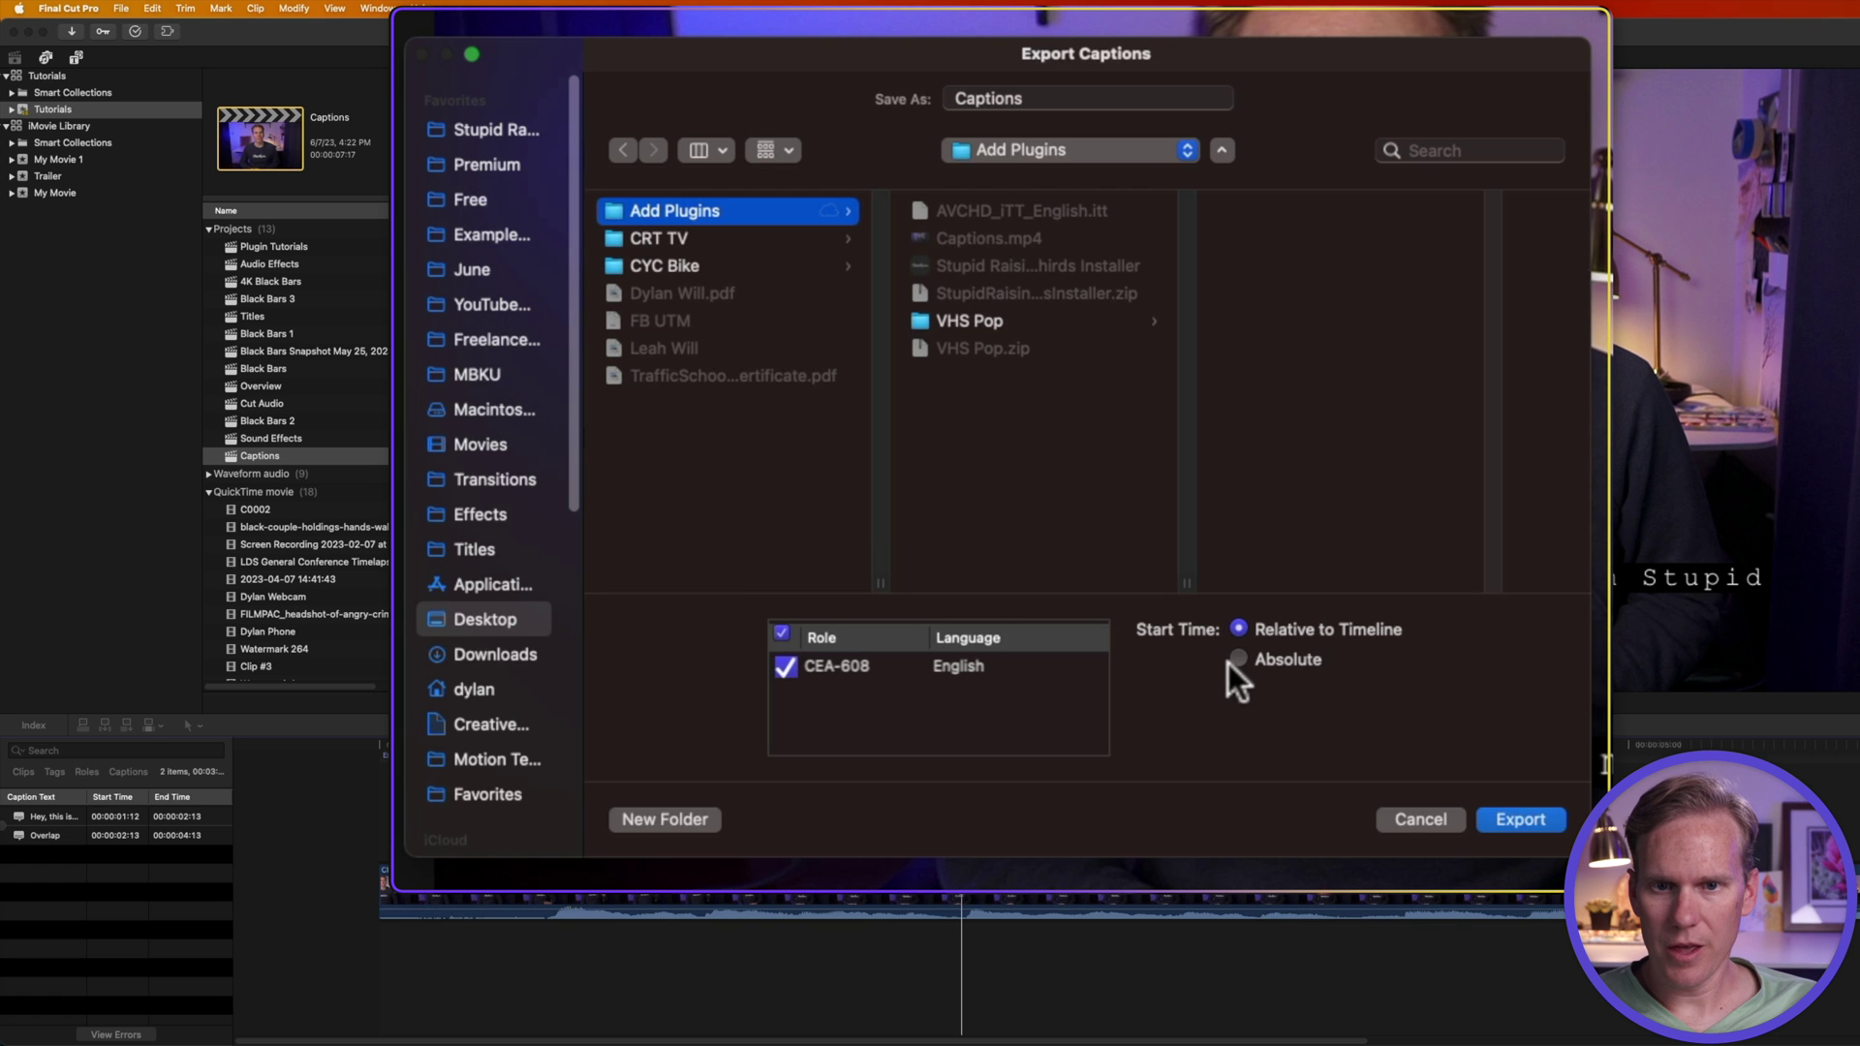
{"action": "left_click", "coordinate": [1519, 820]}
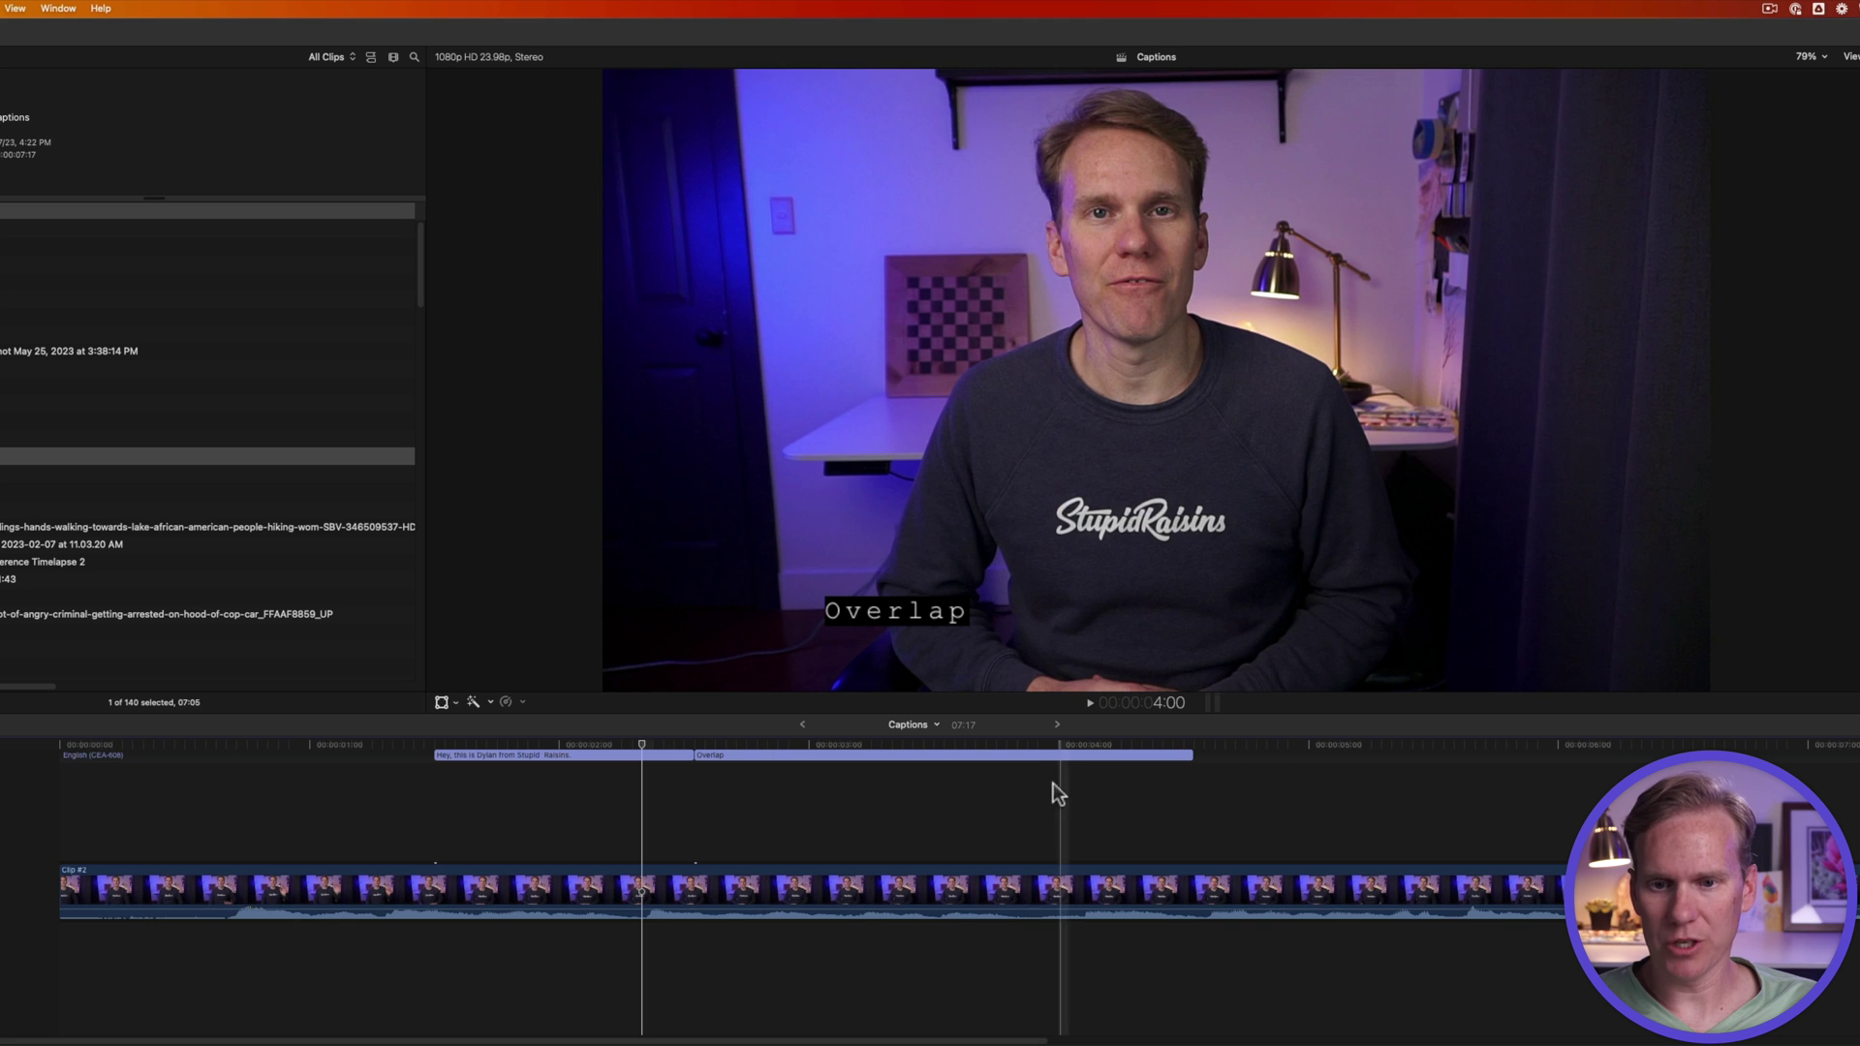
- Export the project as an .mp4 file with English (CEA-608) captions embedded and none burned in, continuing to the save location
{"action": "key", "text": "super+e"}
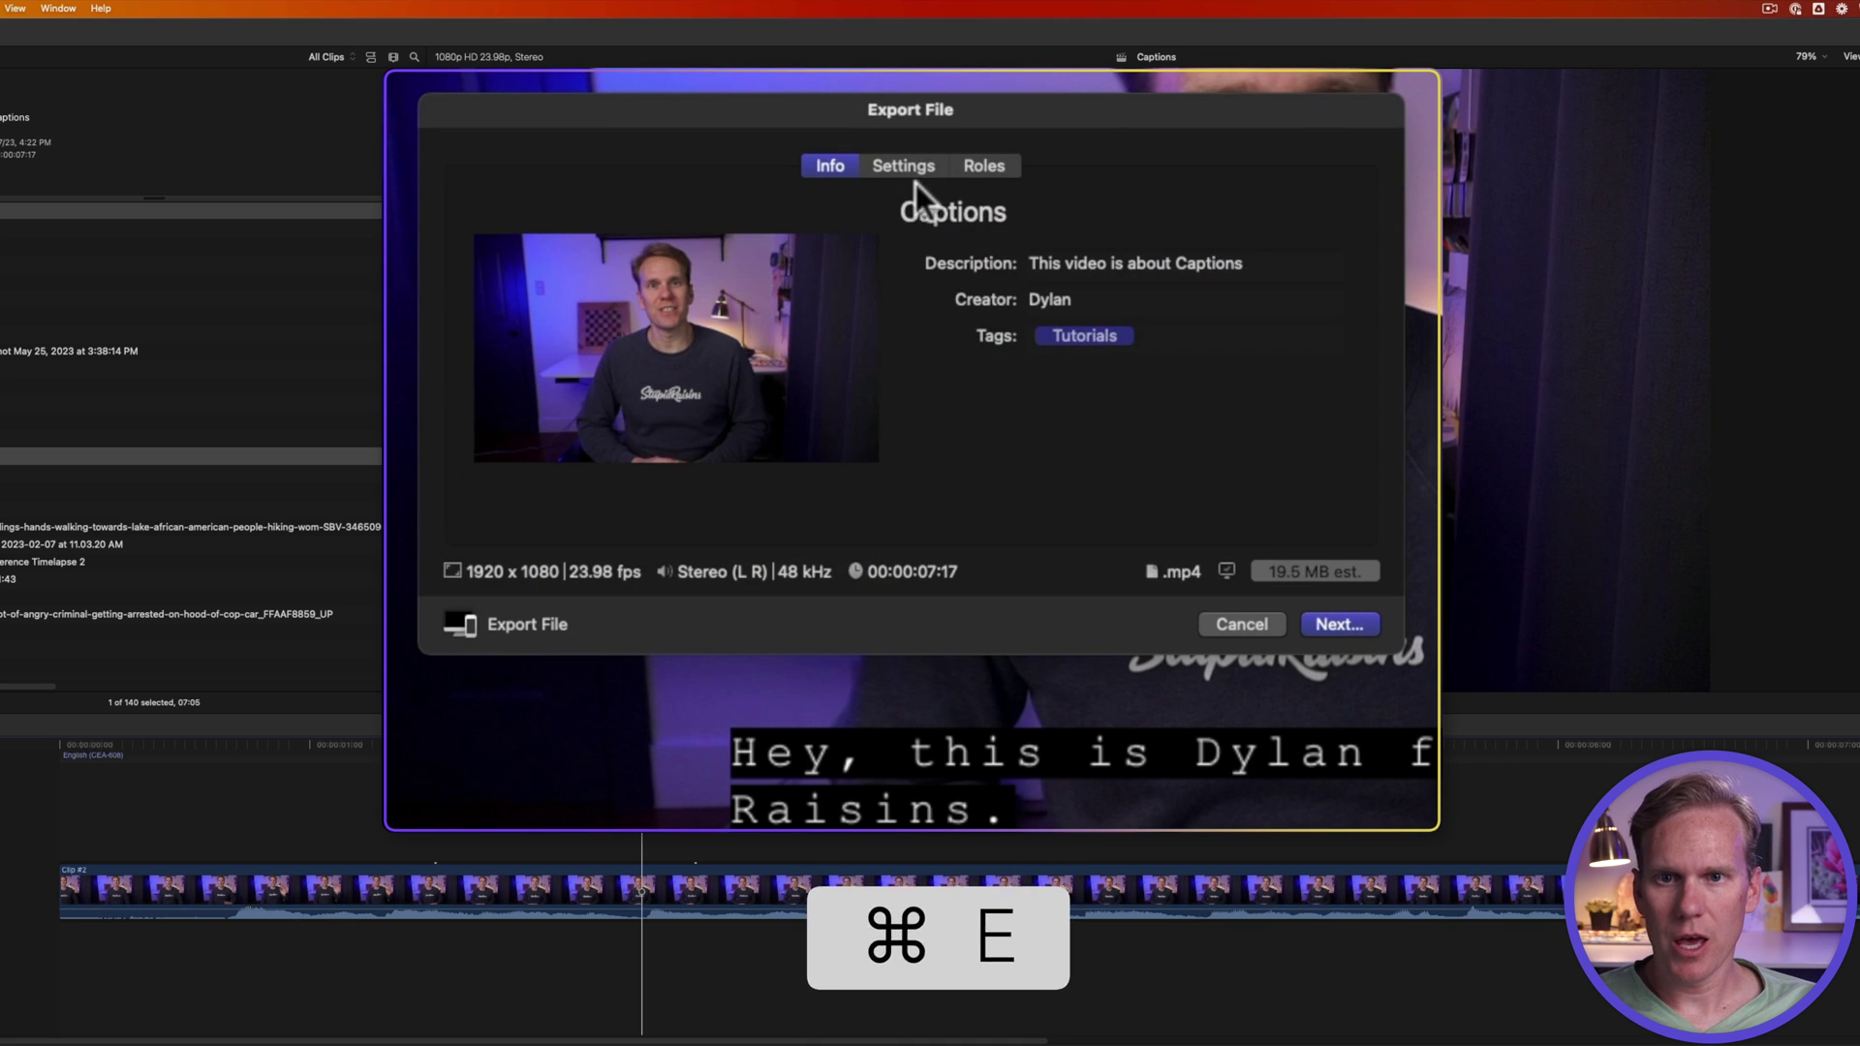
{"action": "left_click", "coordinate": [887, 167]}
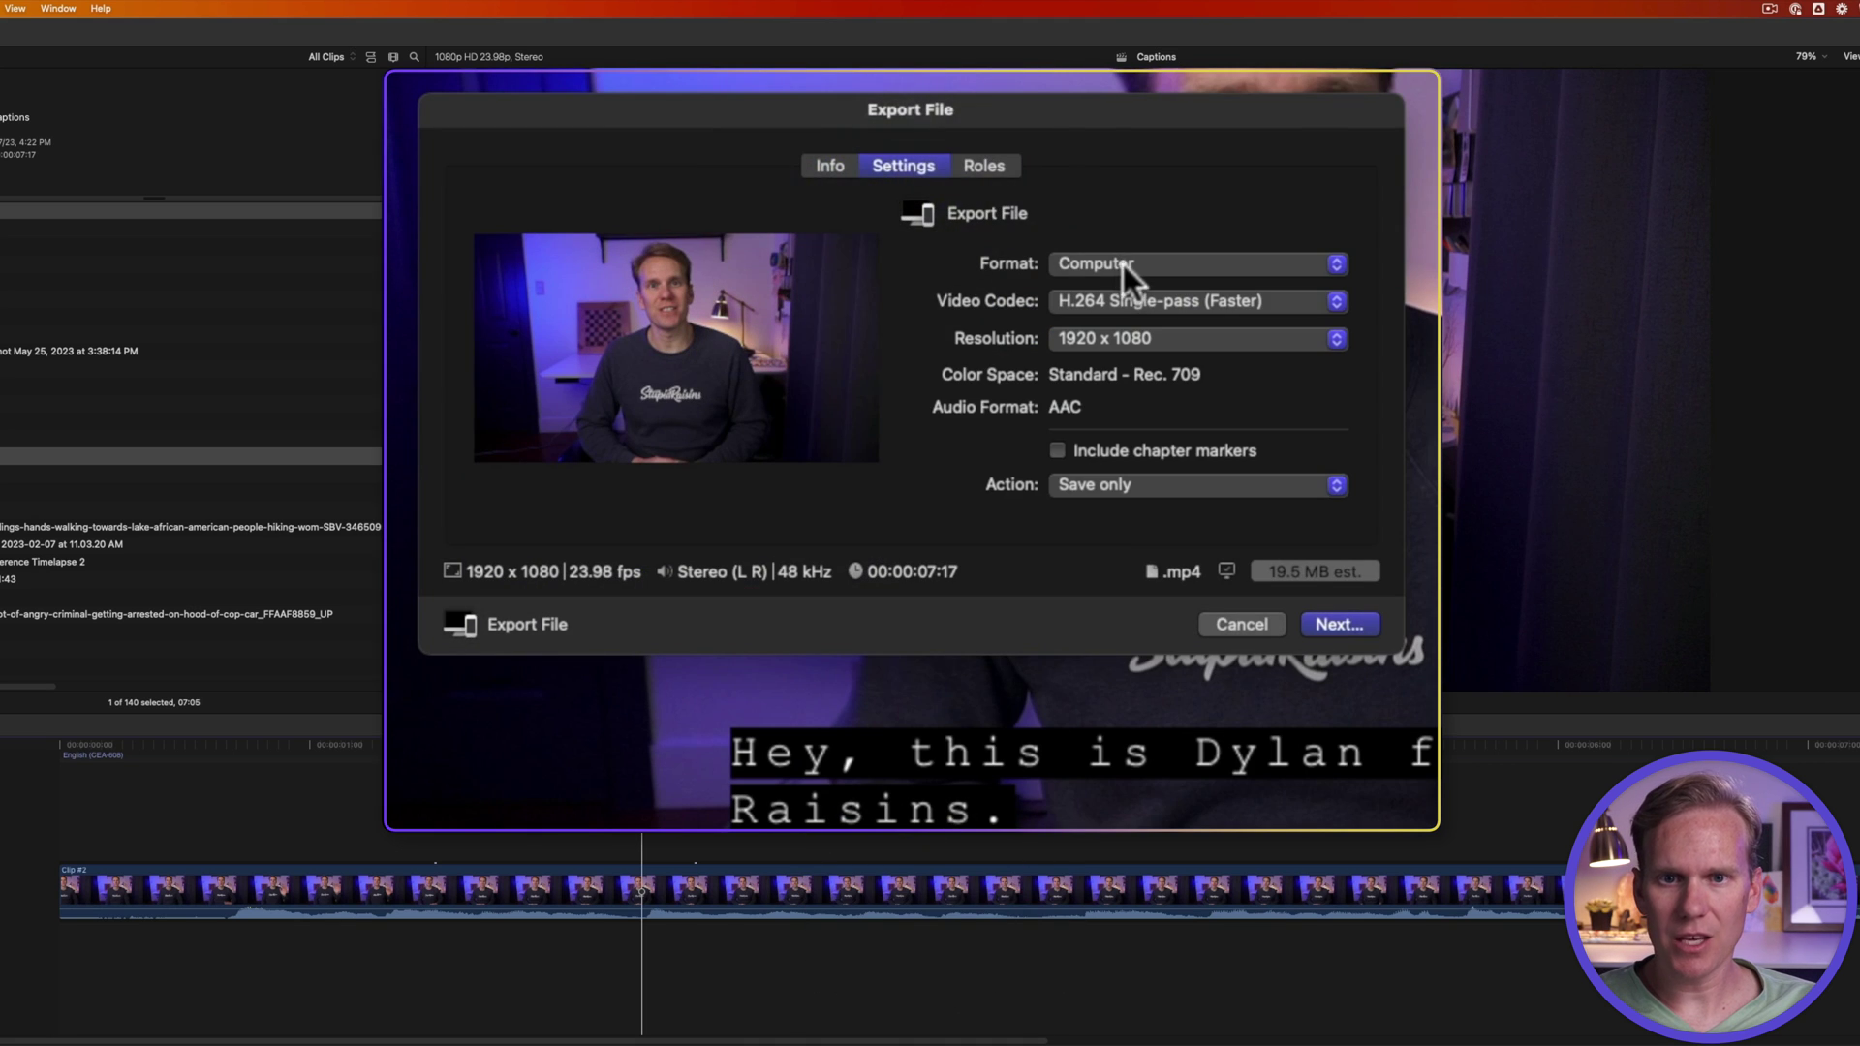
{"action": "left_click", "coordinate": [982, 167]}
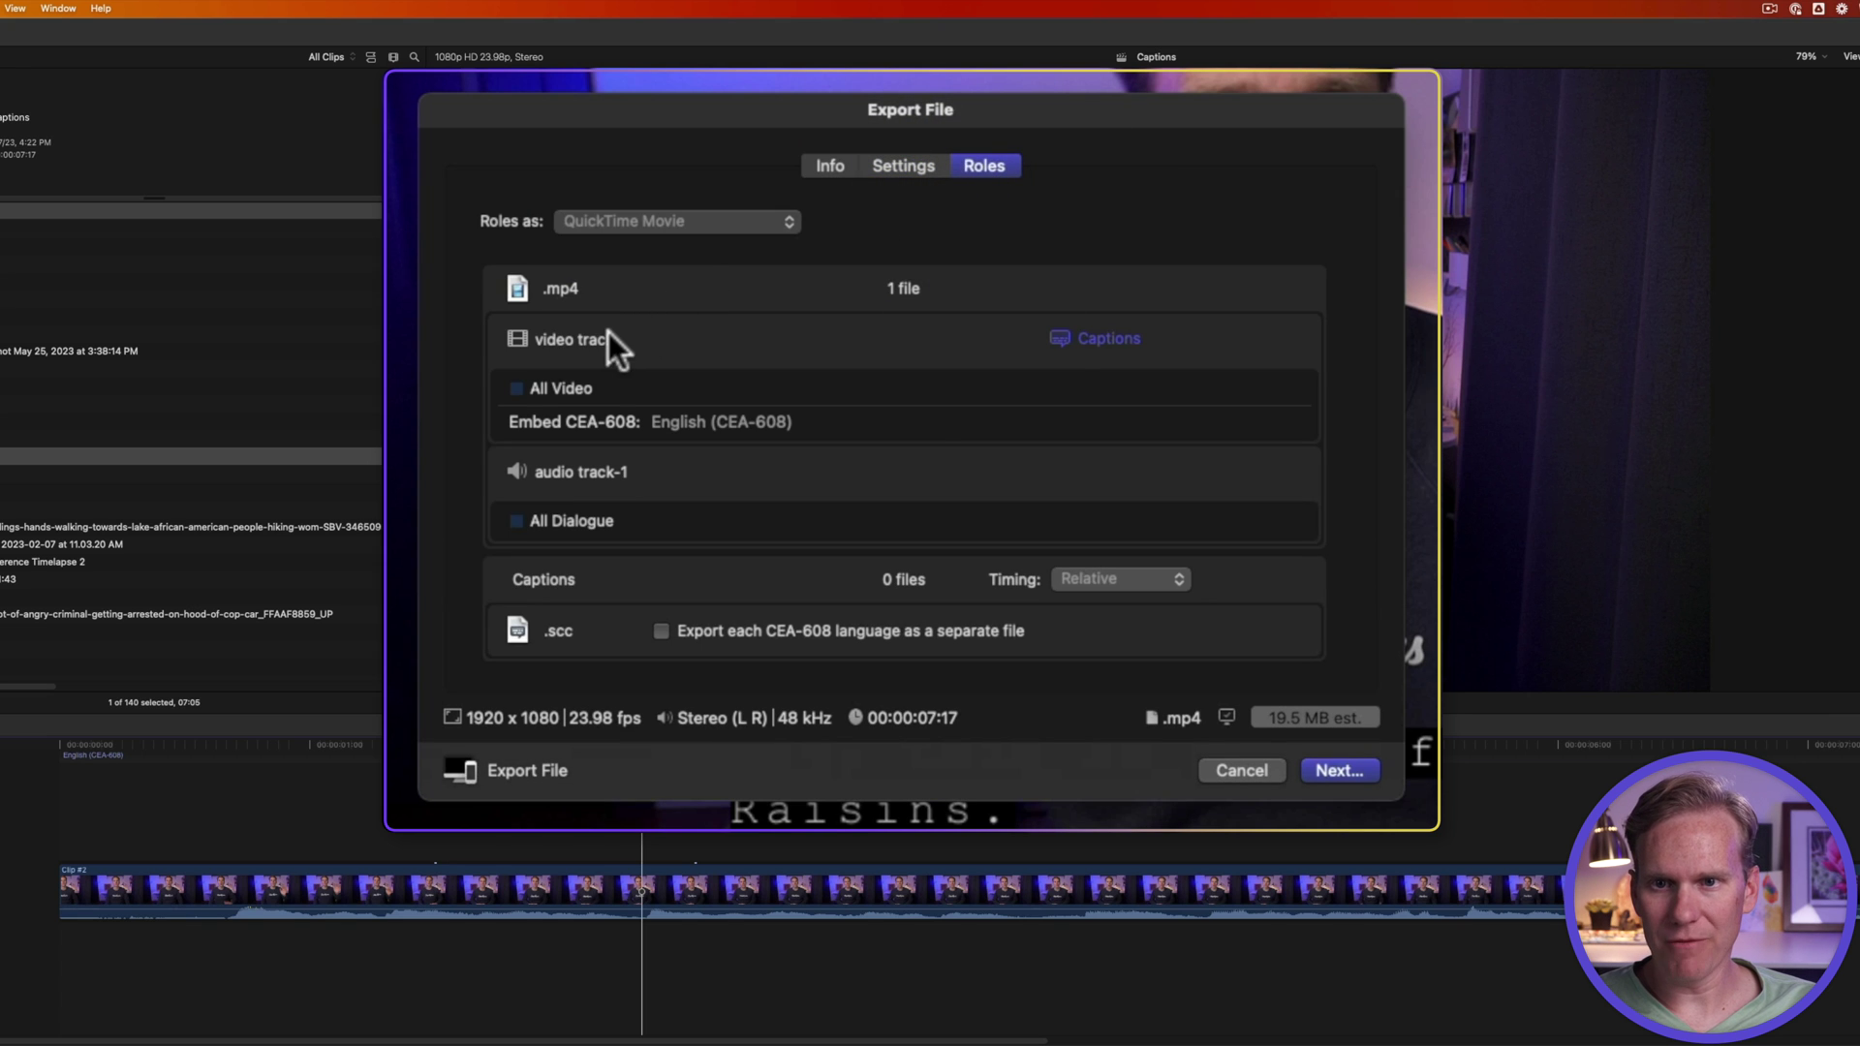
{"action": "left_click", "coordinate": [1064, 338]}
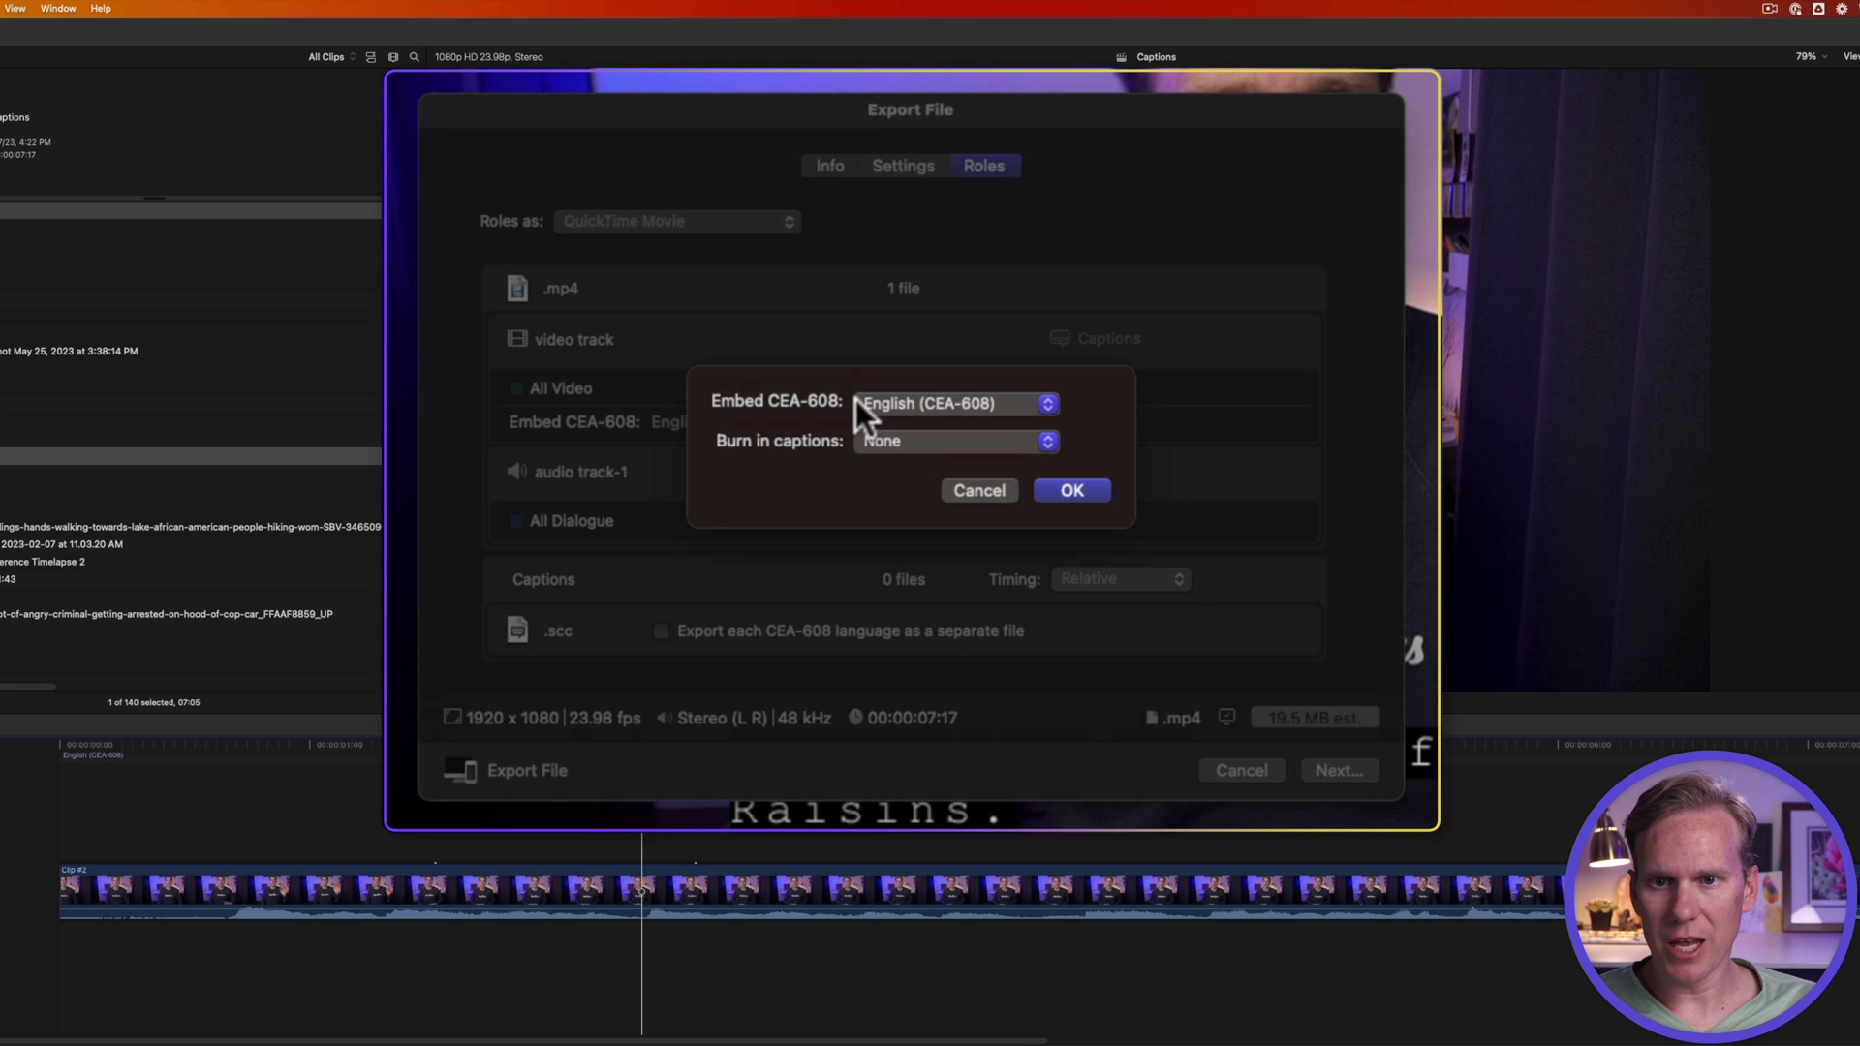
{"action": "left_click", "coordinate": [886, 399]}
{"action": "left_click", "coordinate": [886, 399]}
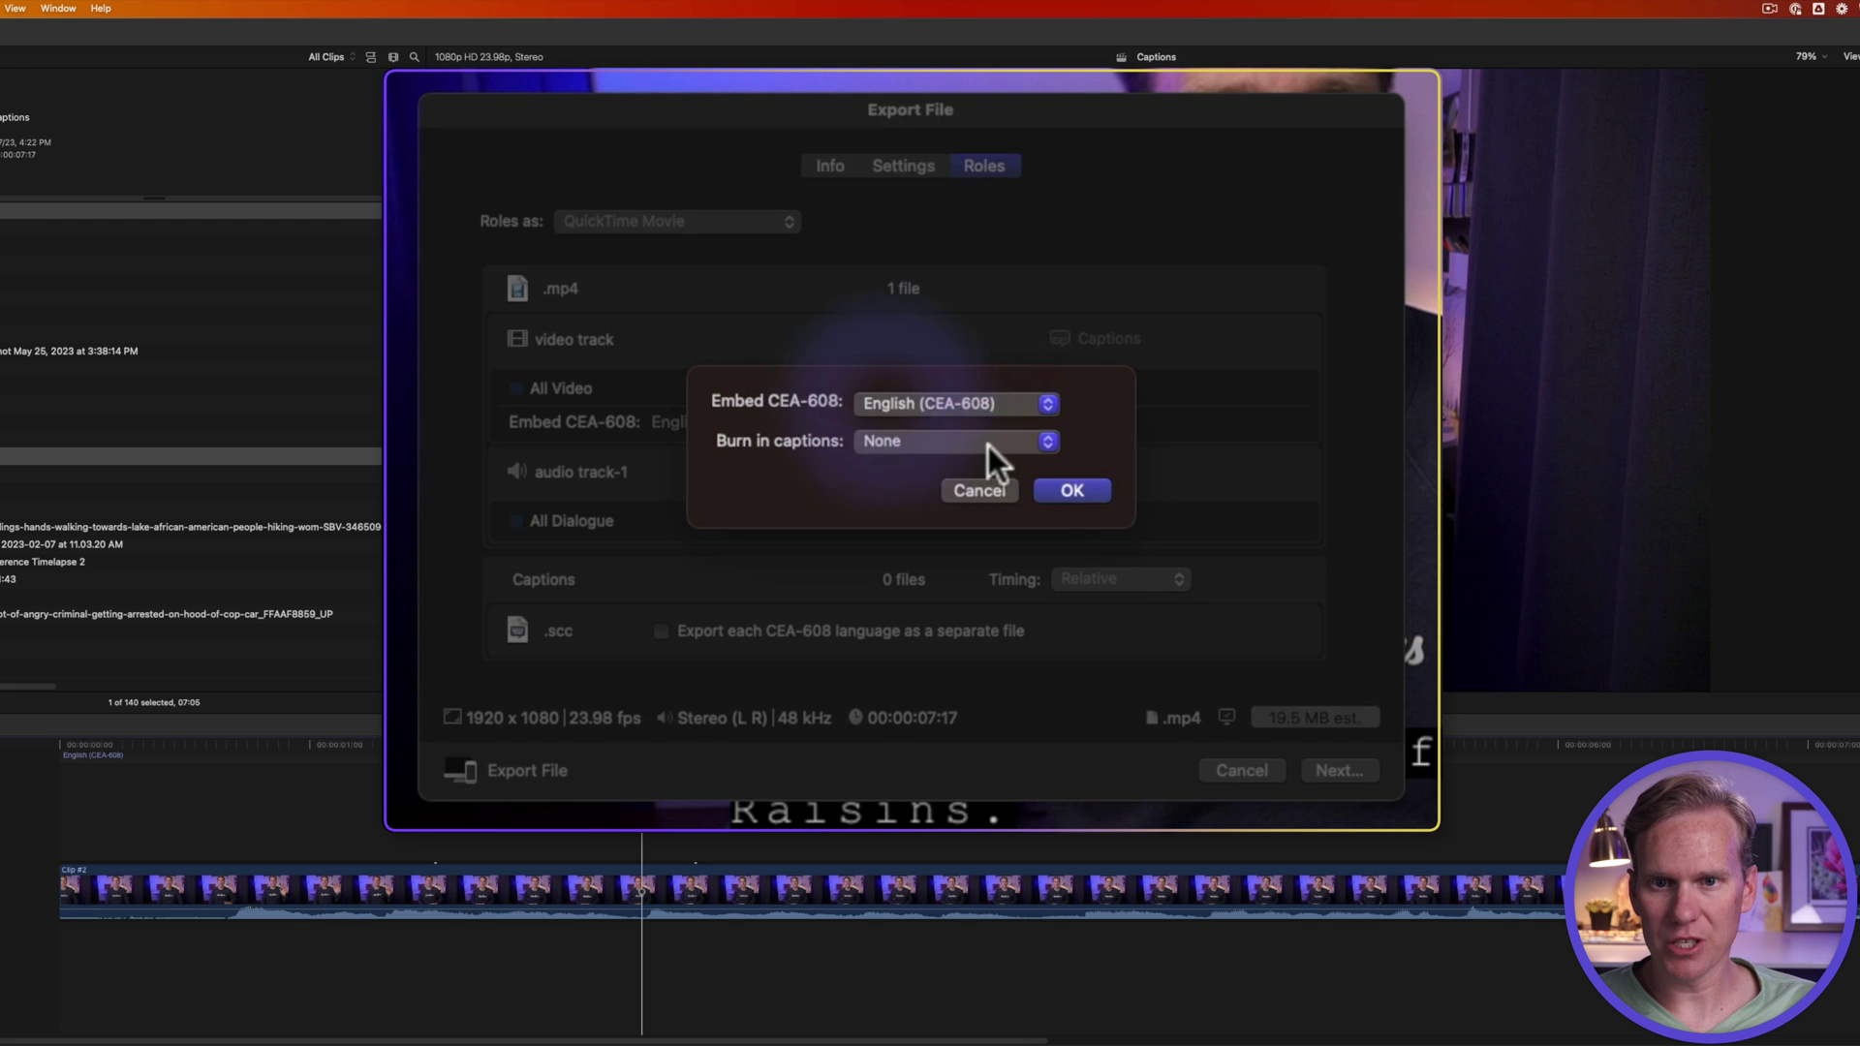
{"action": "left_click", "coordinate": [1069, 490]}
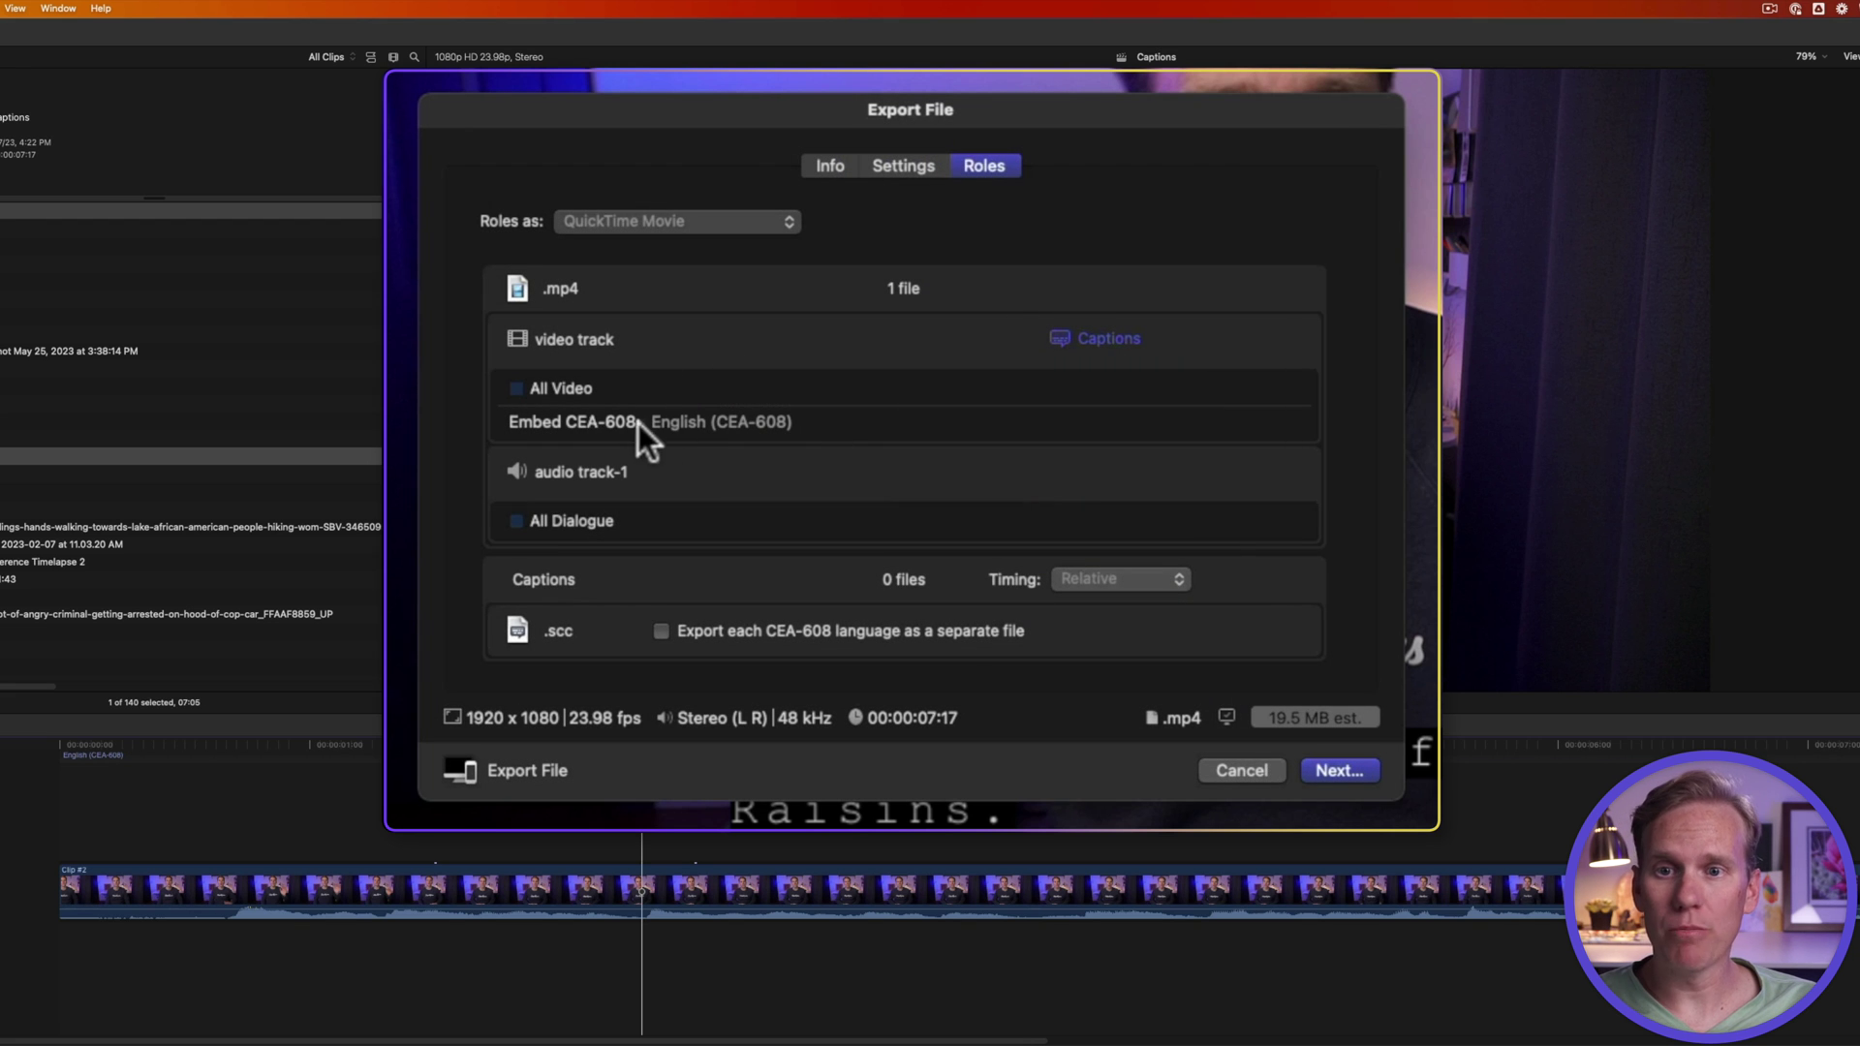
{"action": "left_click", "coordinate": [1335, 770]}
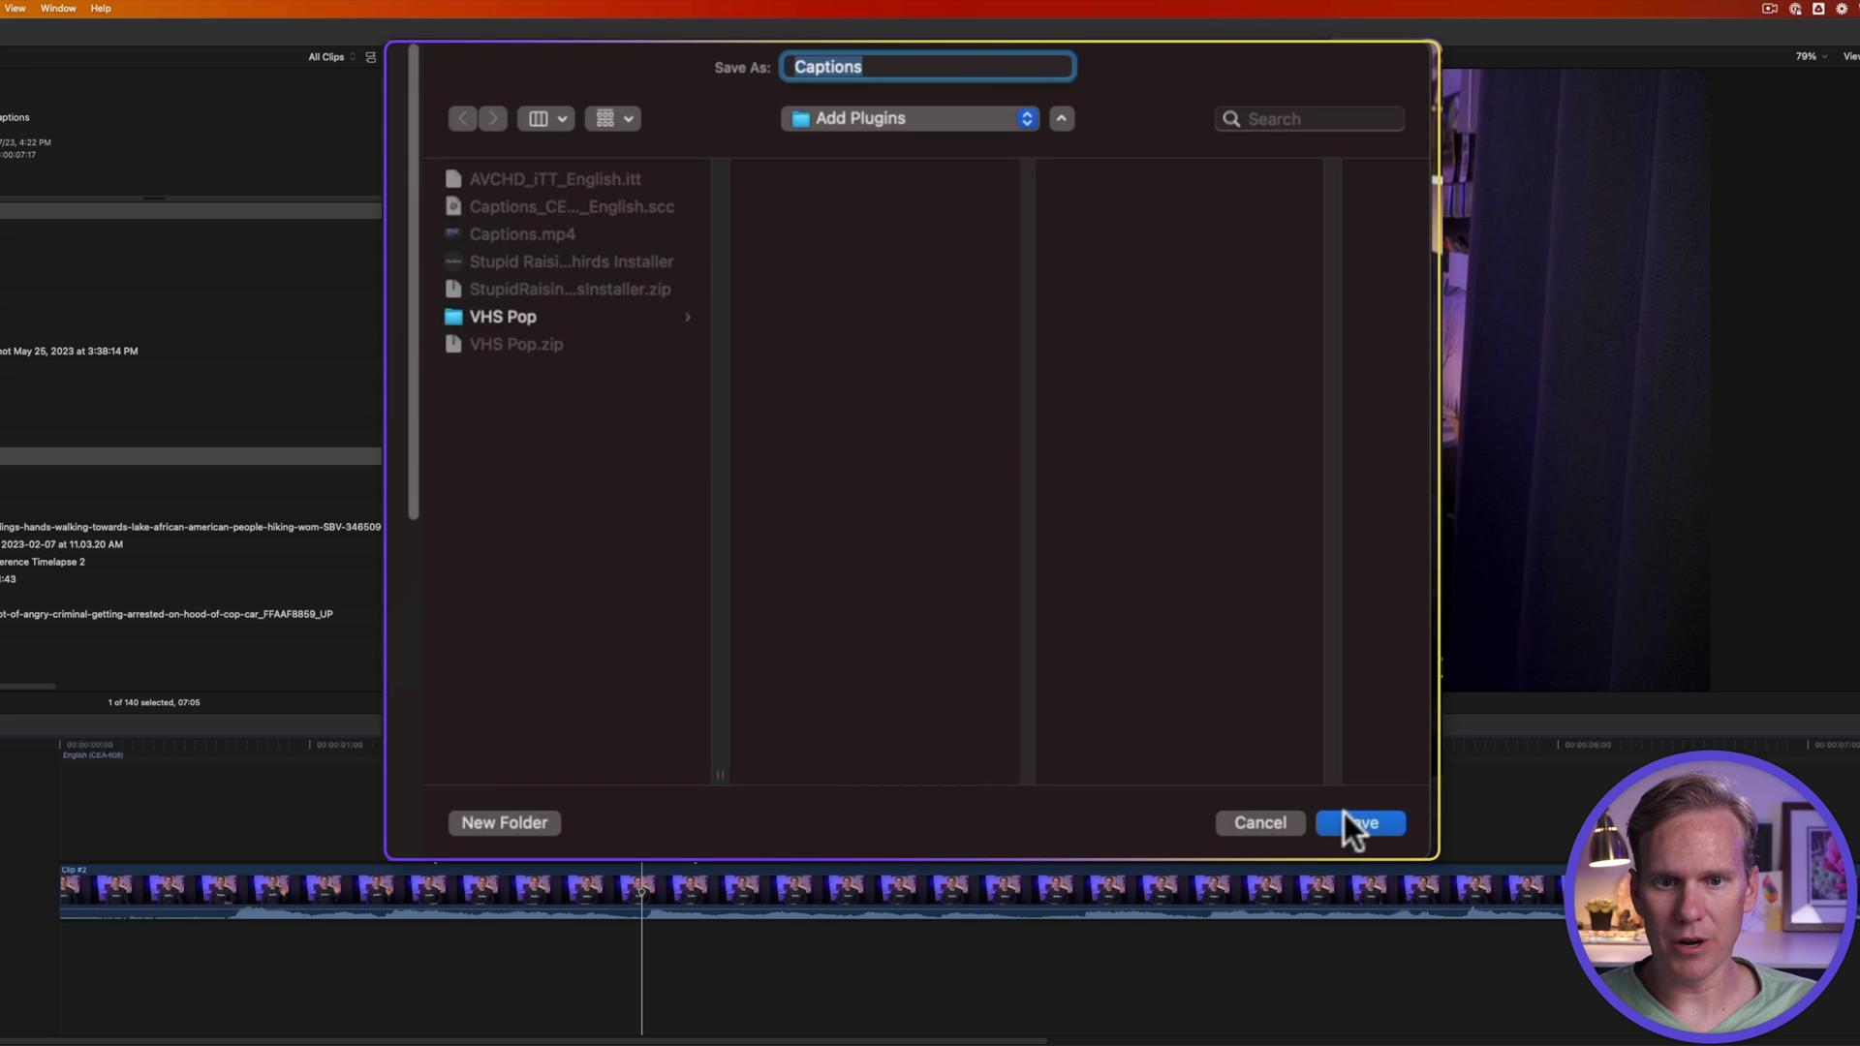